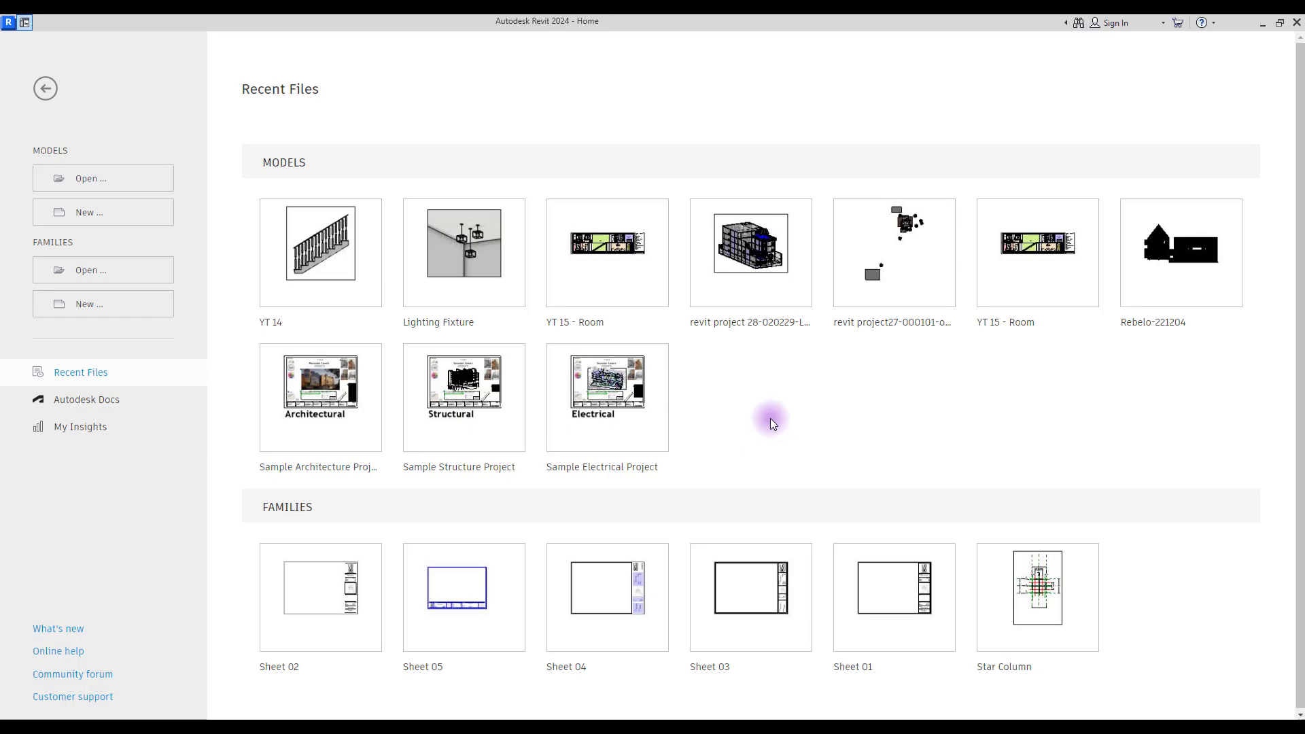
- Create a new title block family from the Titleblocks folder's New Size.rft template
click(95, 313)
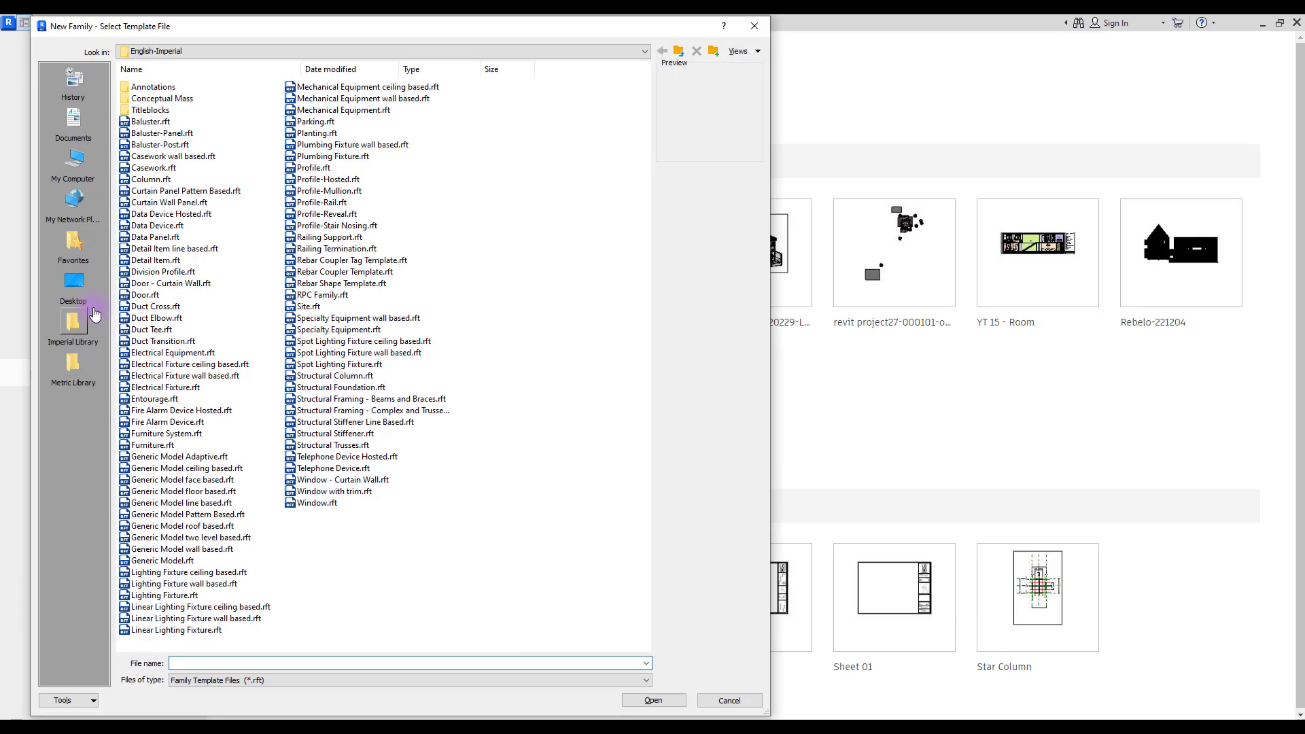
double_click(147, 110)
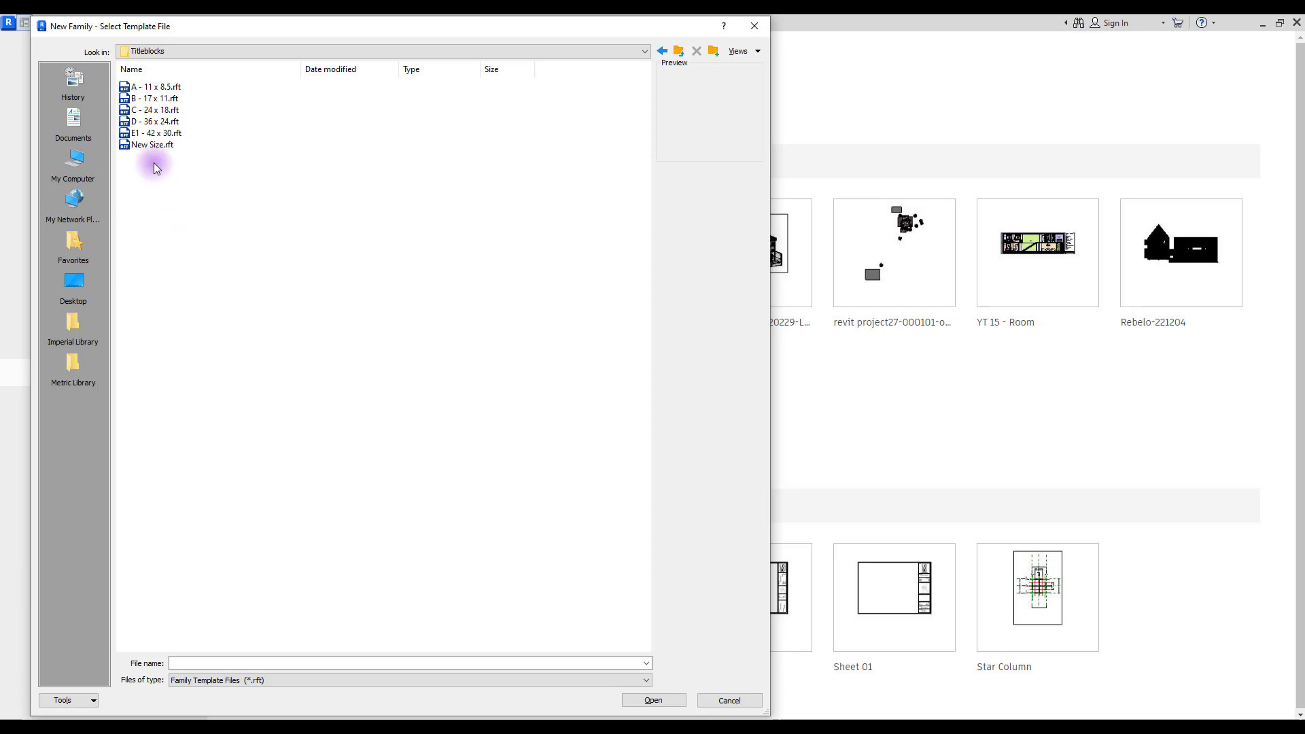
double_click(143, 144)
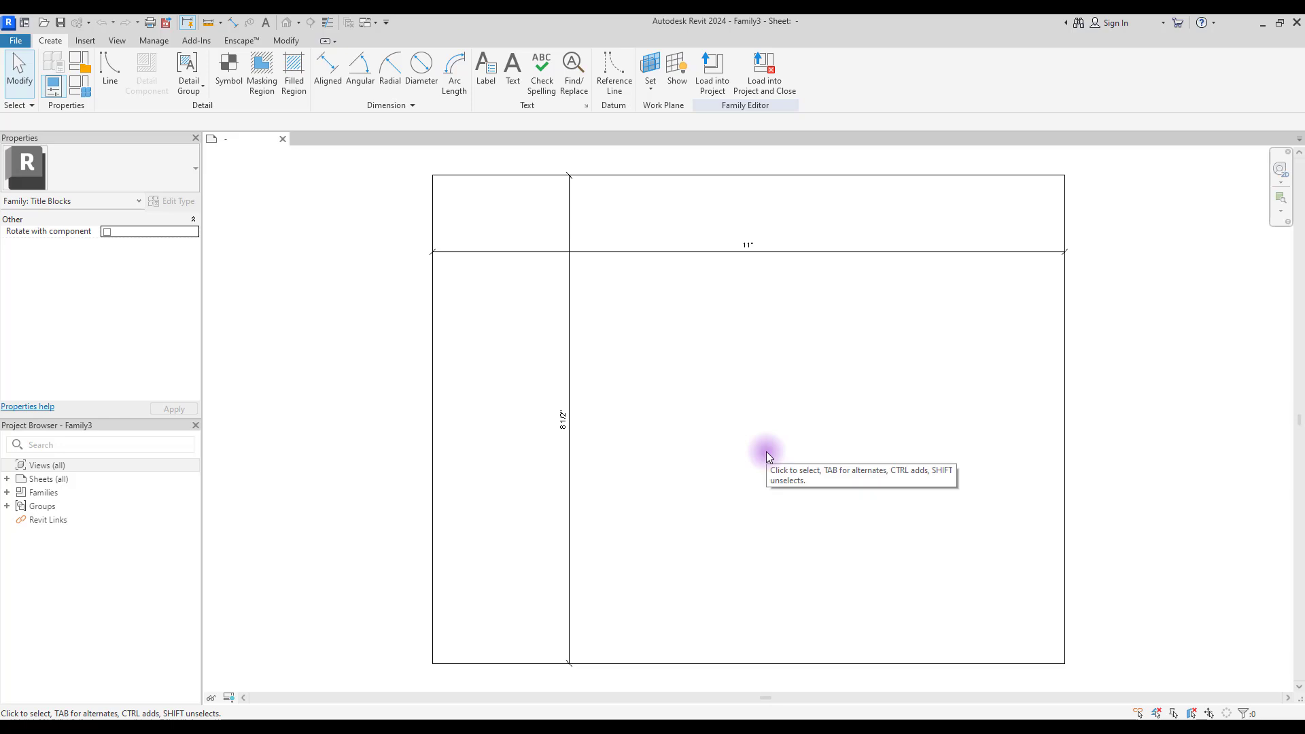
- Use UN to set length units to Meters rounded to 2 decimal places
key(u)
key(n)
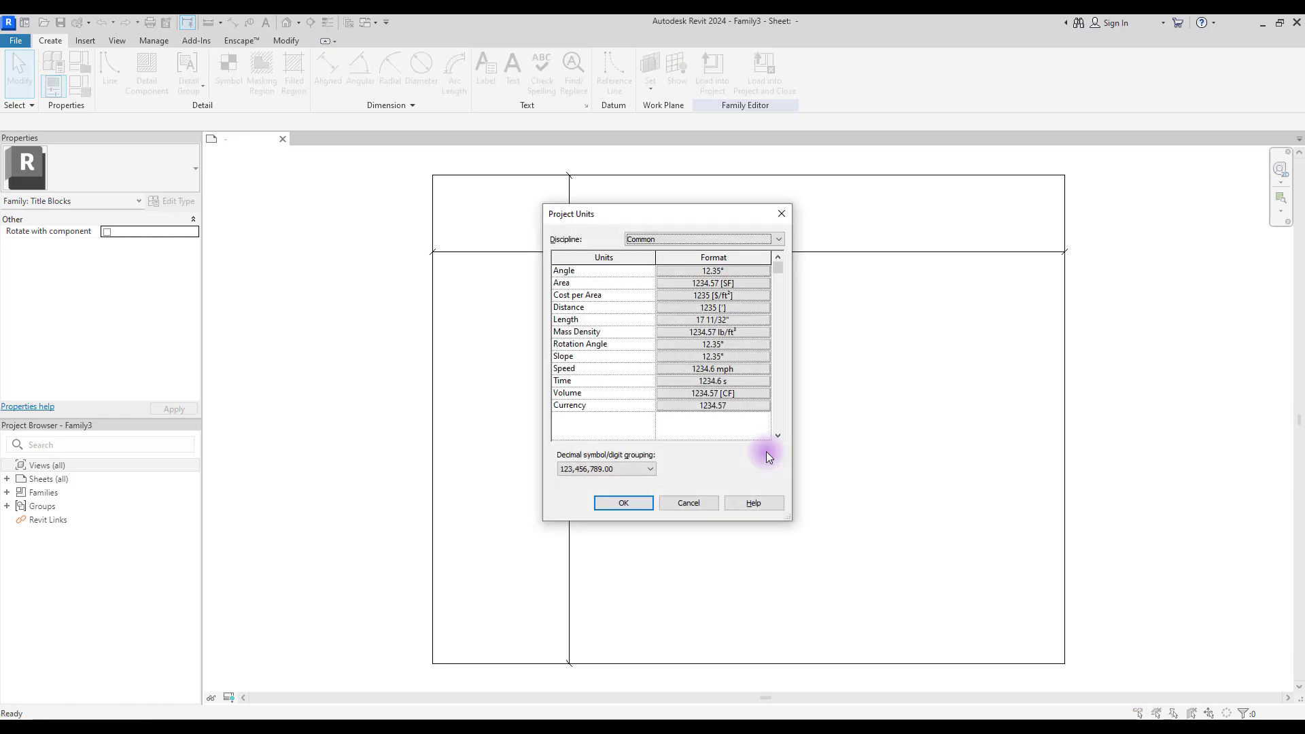
click(687, 320)
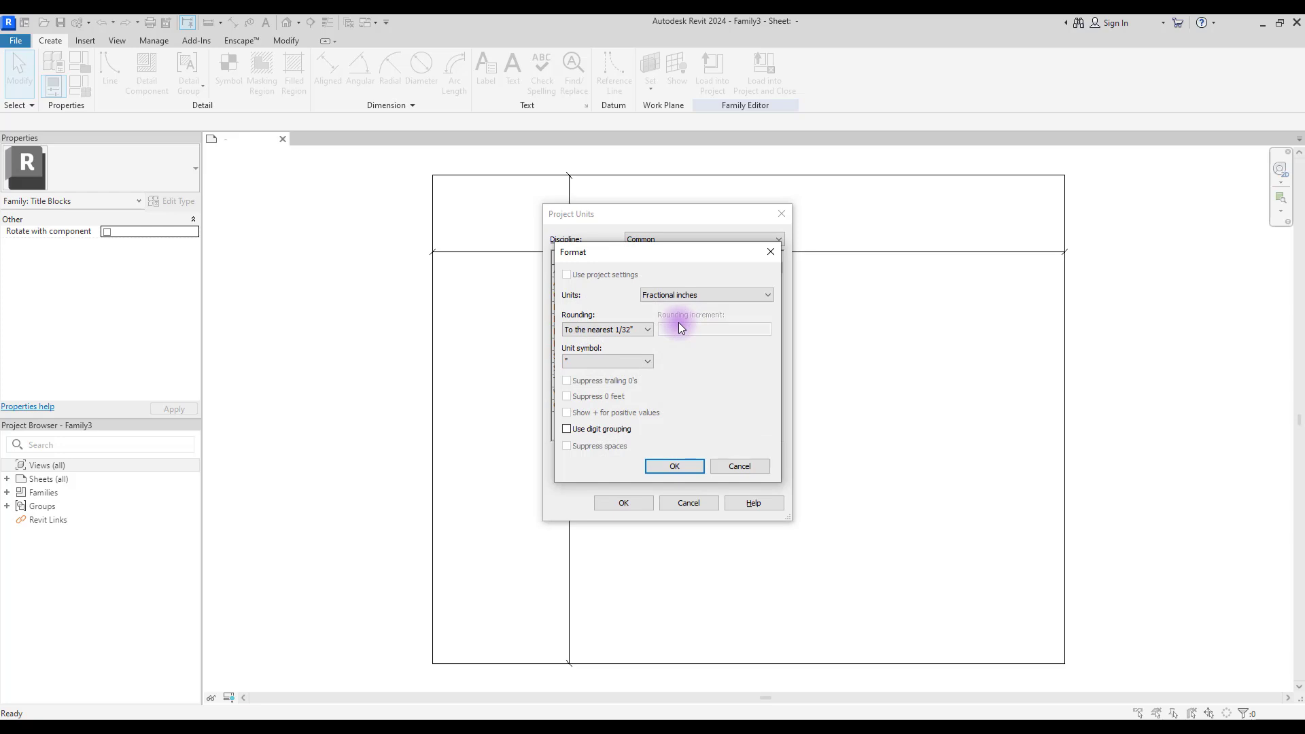
click(666, 297)
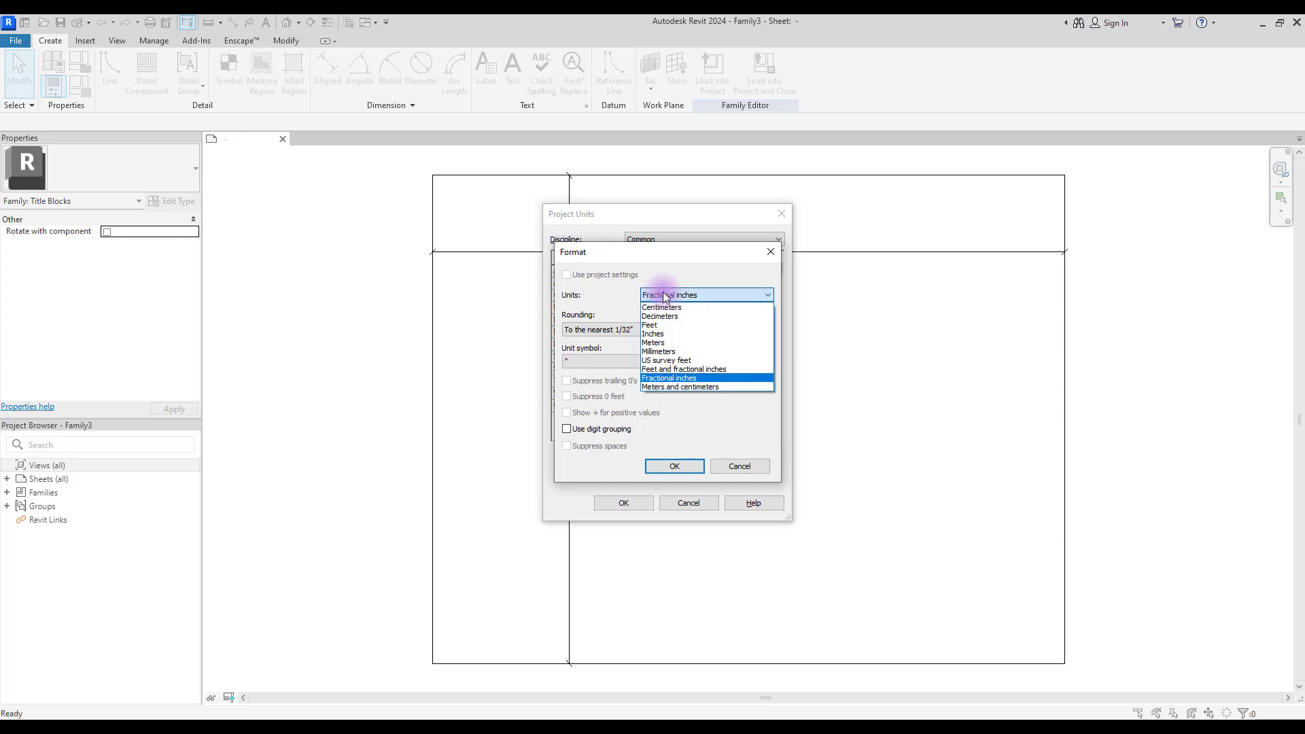
click(653, 343)
click(597, 331)
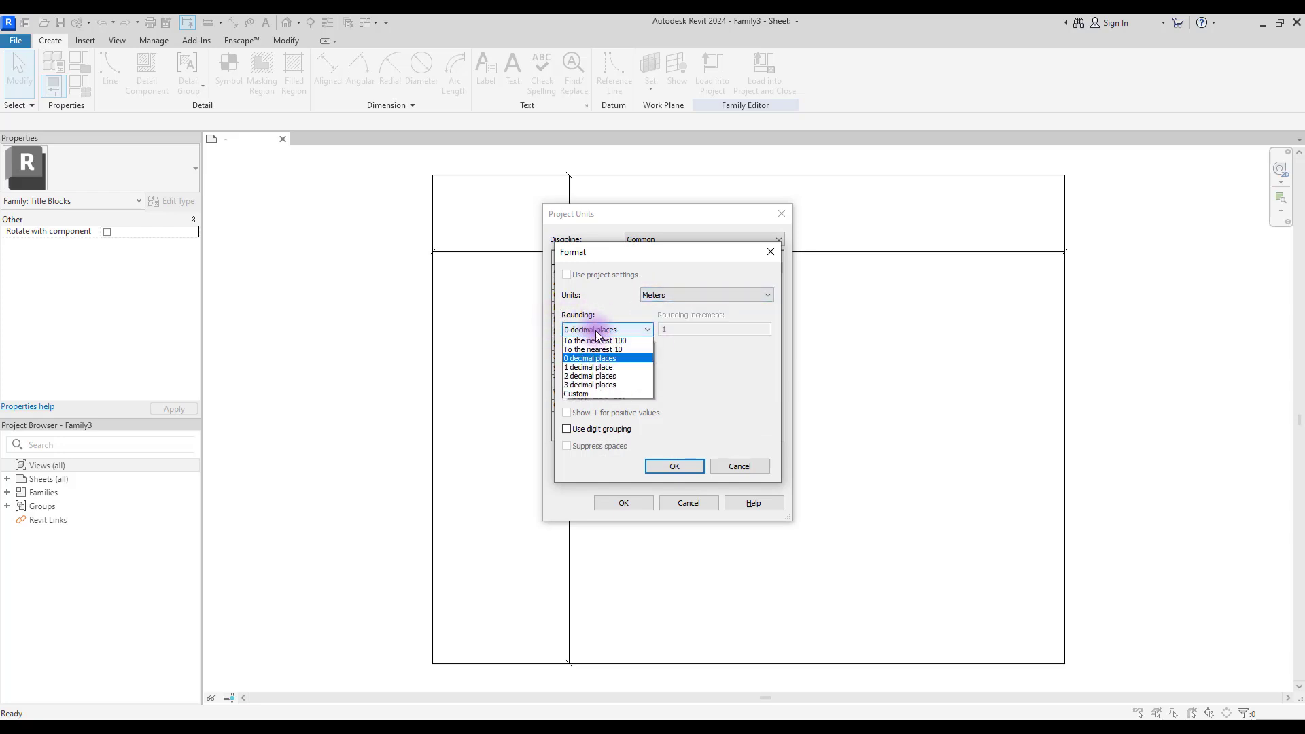
click(590, 376)
click(674, 467)
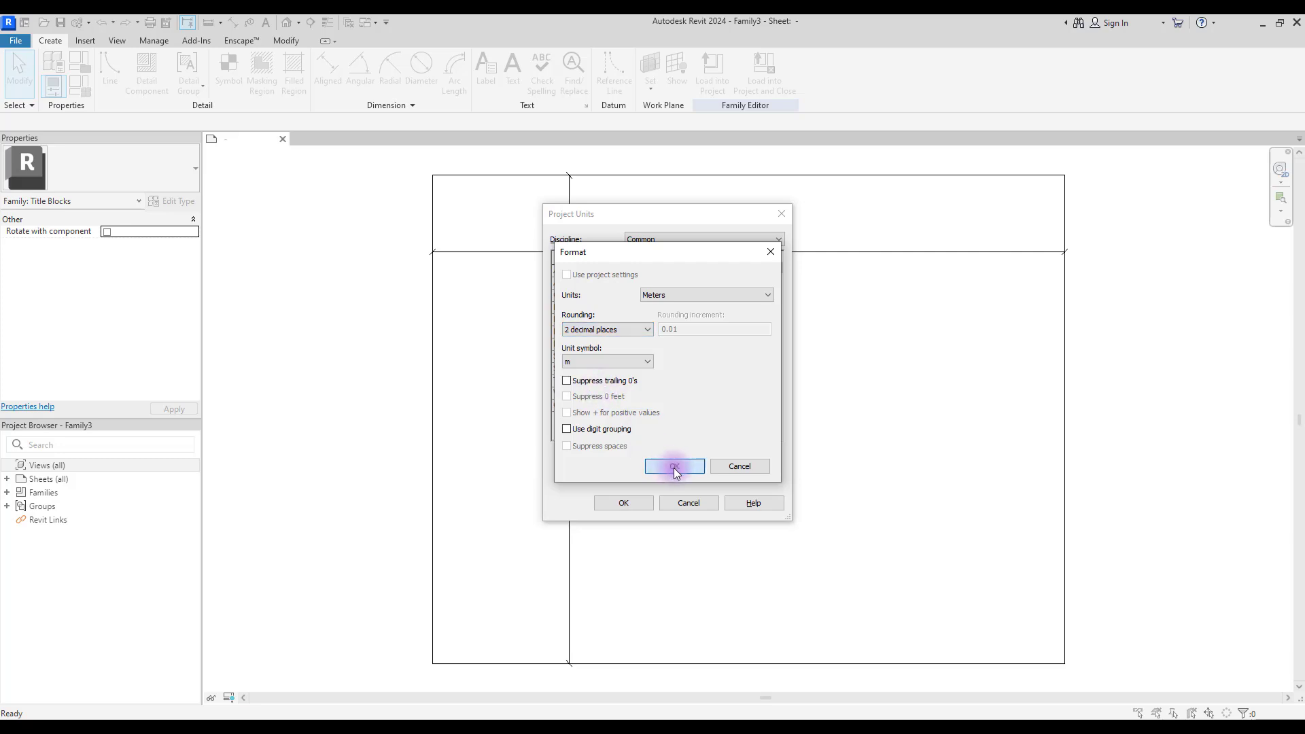
click(626, 504)
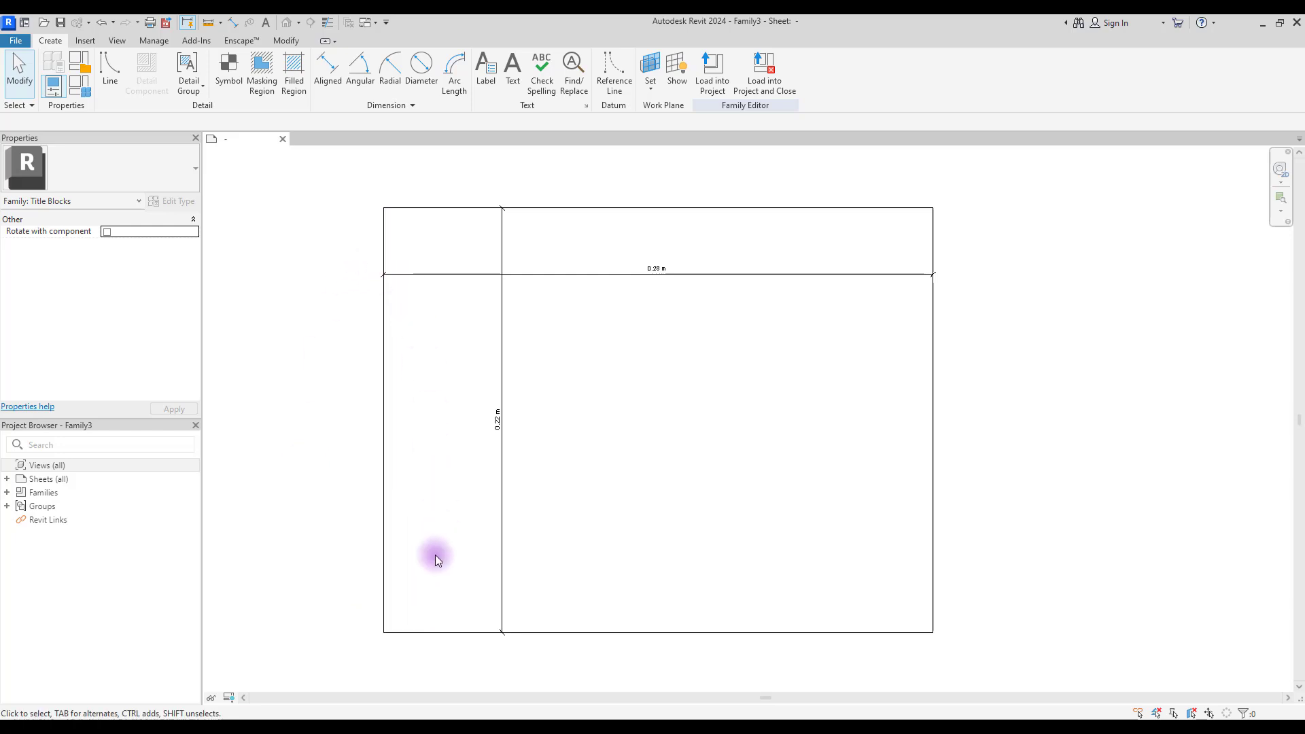
- Set the sheet outline's width to 0.594 m via the right edge's temporary dimension
scroll(820, 295, up, 1)
click(952, 317)
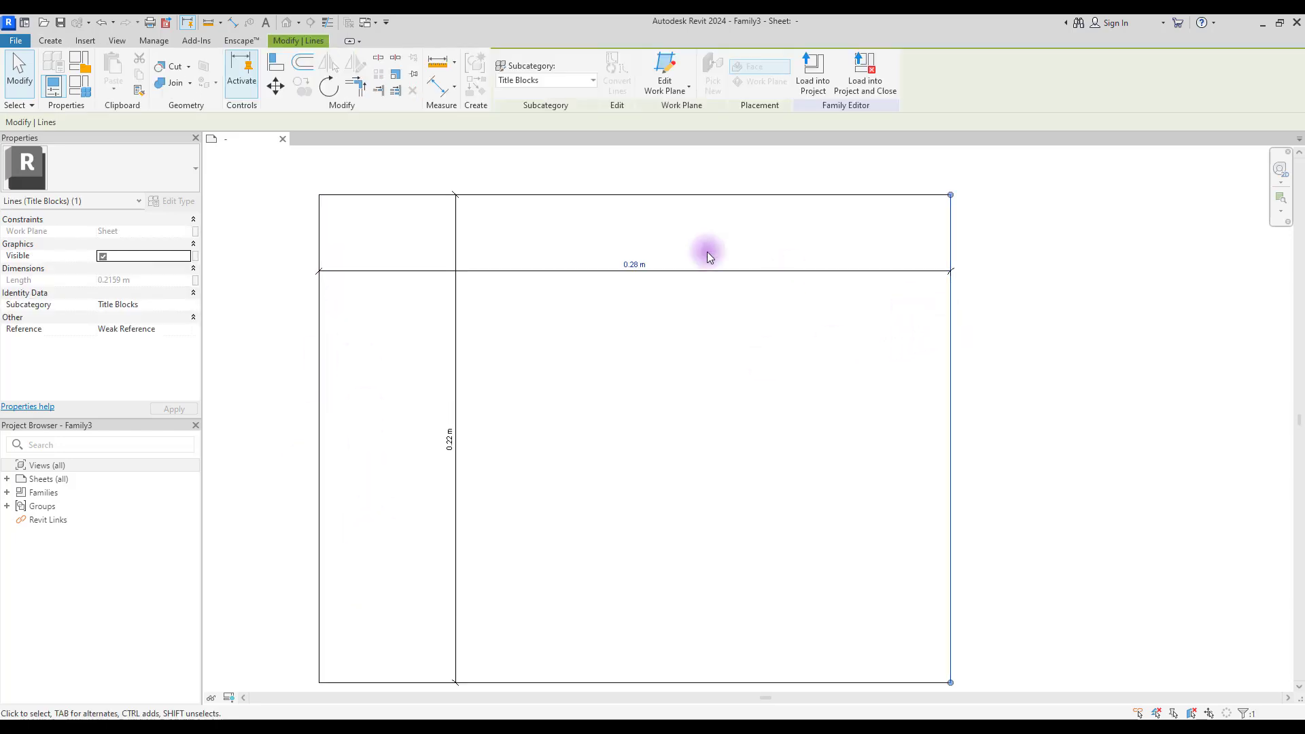
click(635, 264)
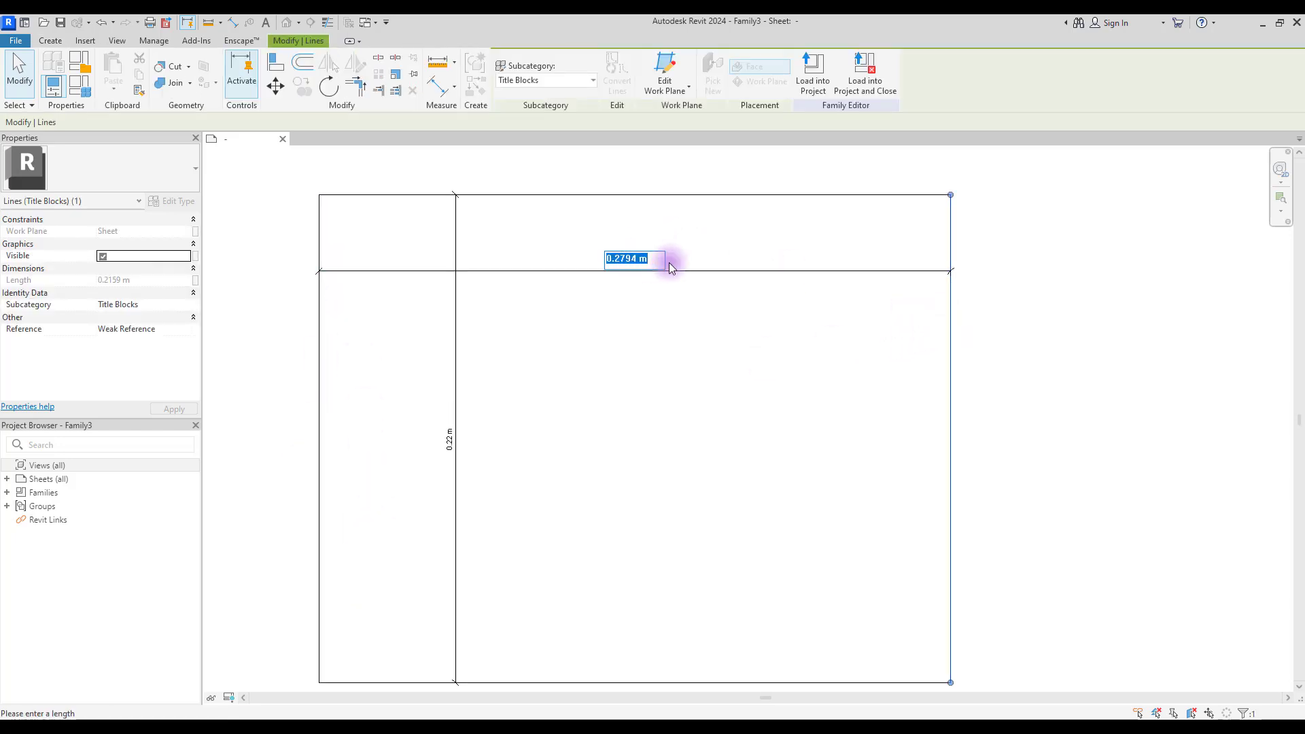
text(0.594)
key(Return)
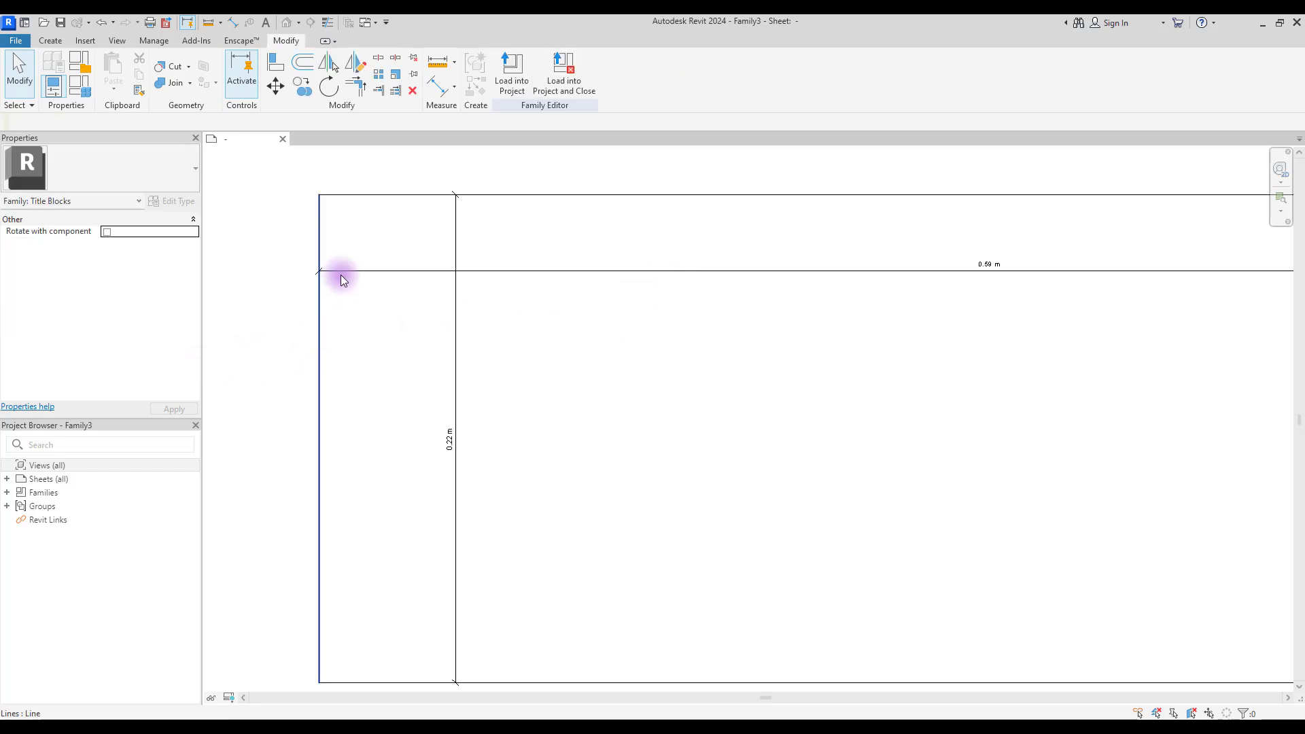
- Set the sheet outline's height to 0.42 m via the top edge's dimension
click(373, 195)
click(447, 438)
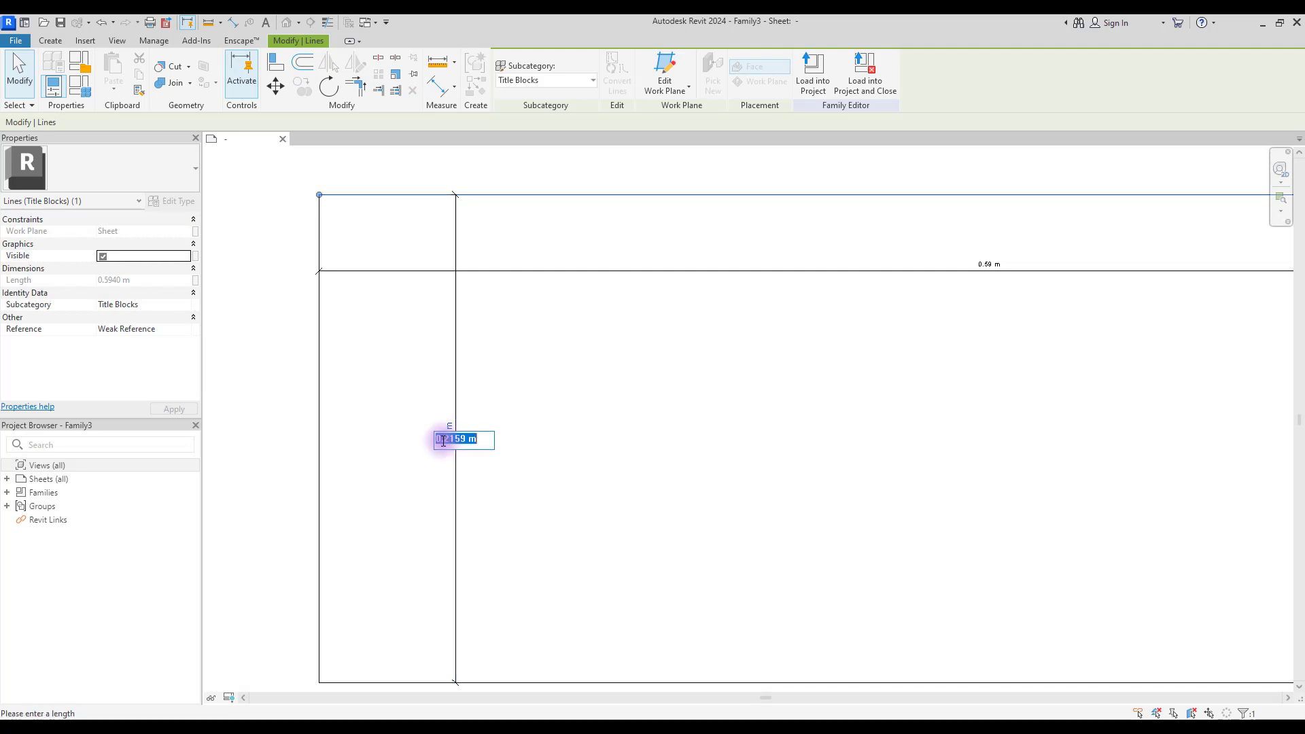
text(0.42)
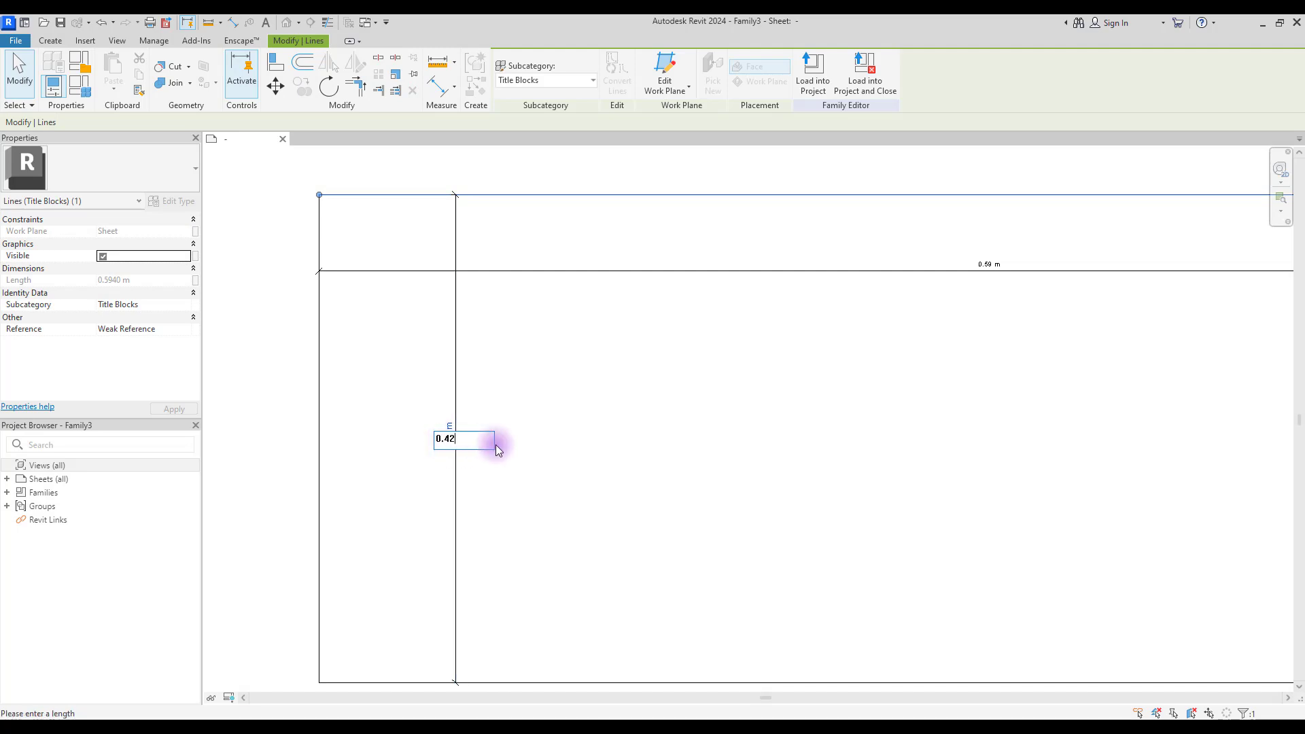
key(Return)
click(511, 410)
scroll(414, 454, down, 5)
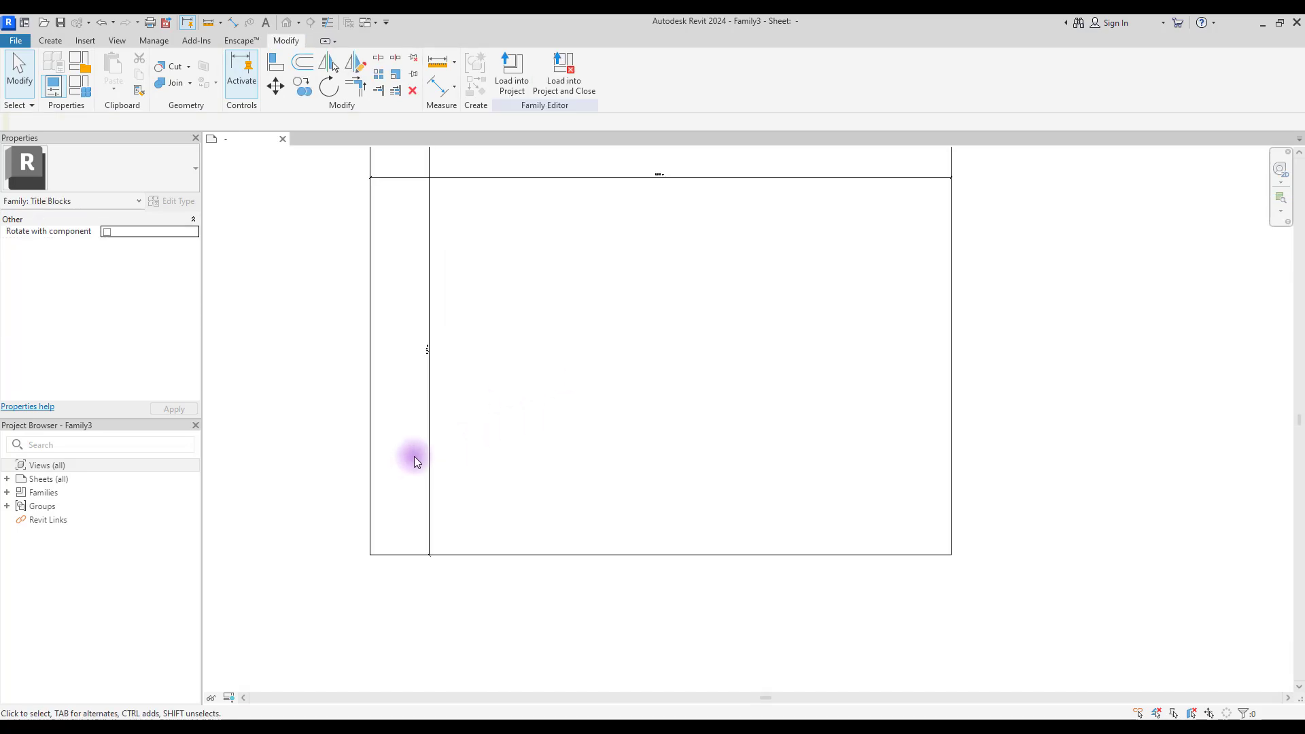
scroll(429, 295, up, 2)
click(414, 367)
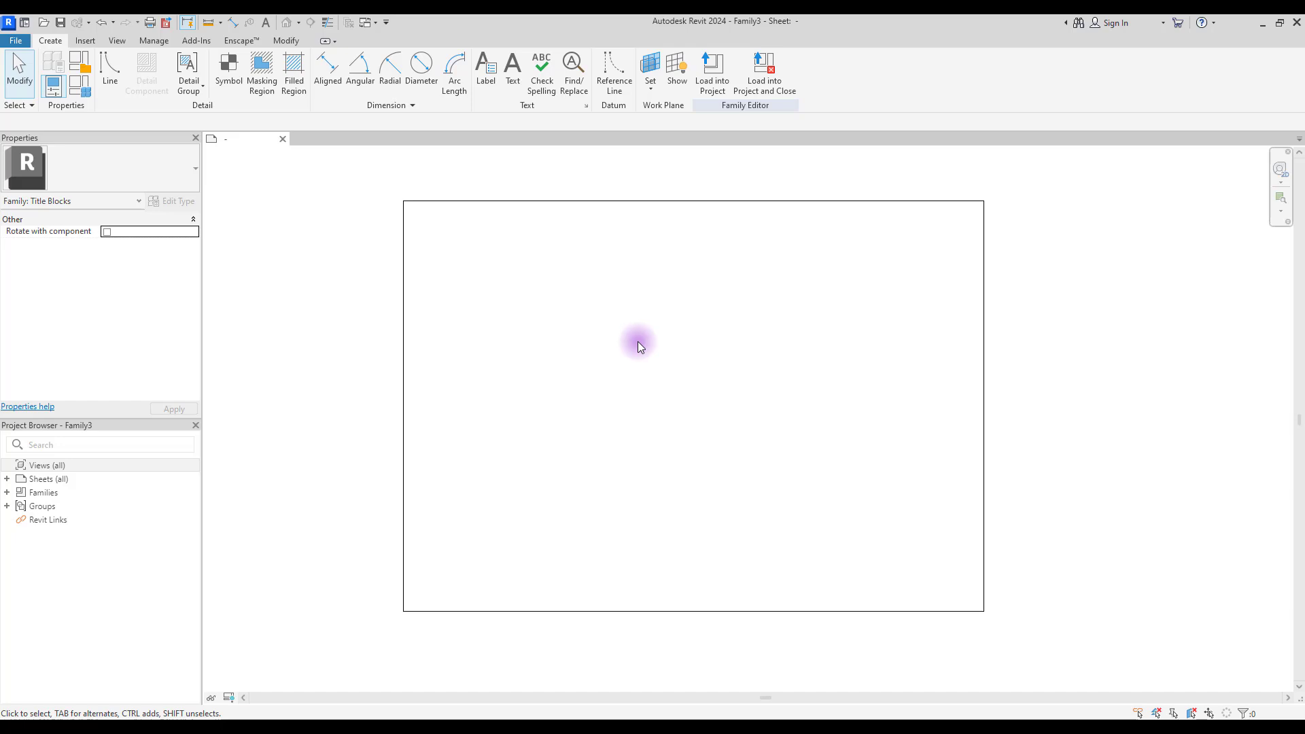
- Draw a short vertical line below the sheet's bottom-left corner
click(106, 72)
click(404, 611)
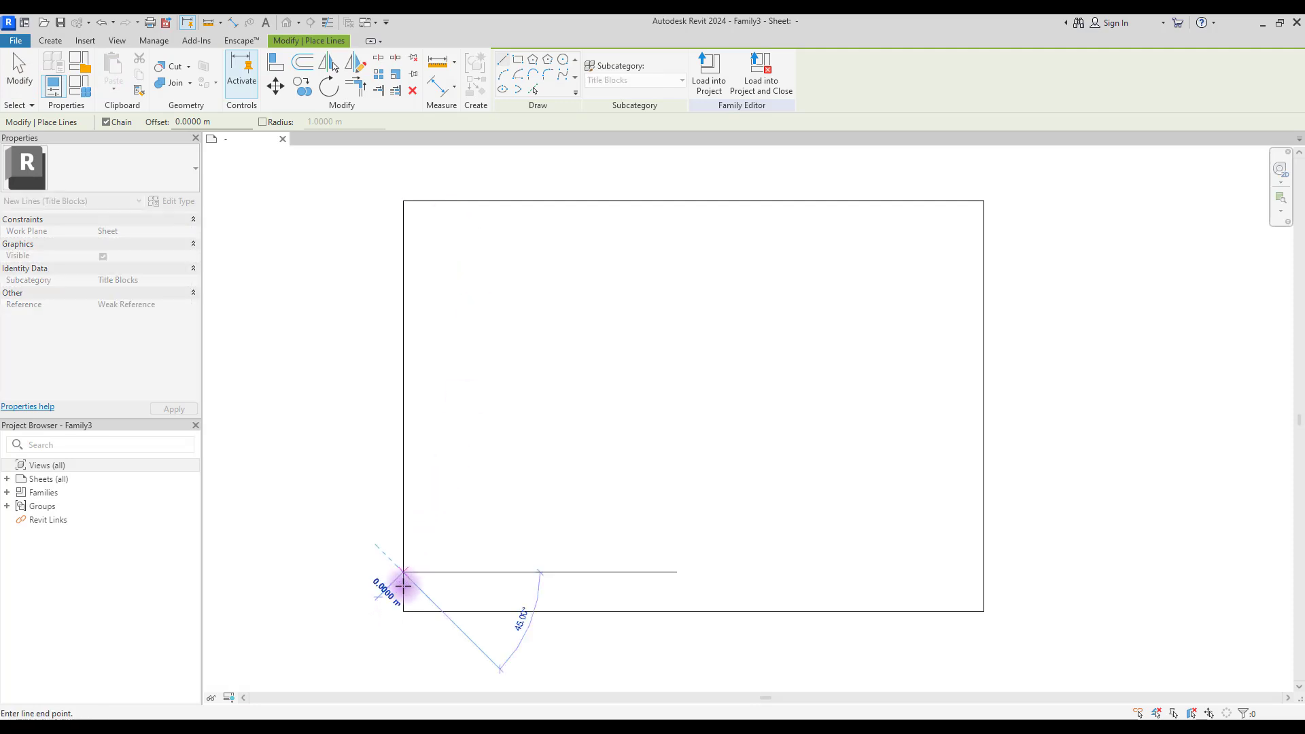
click(404, 654)
key(Escape)
key(Escape)
- Array the short line from the bottom-left to bottom-right corner with a count of 7
drag(321, 533, 437, 676)
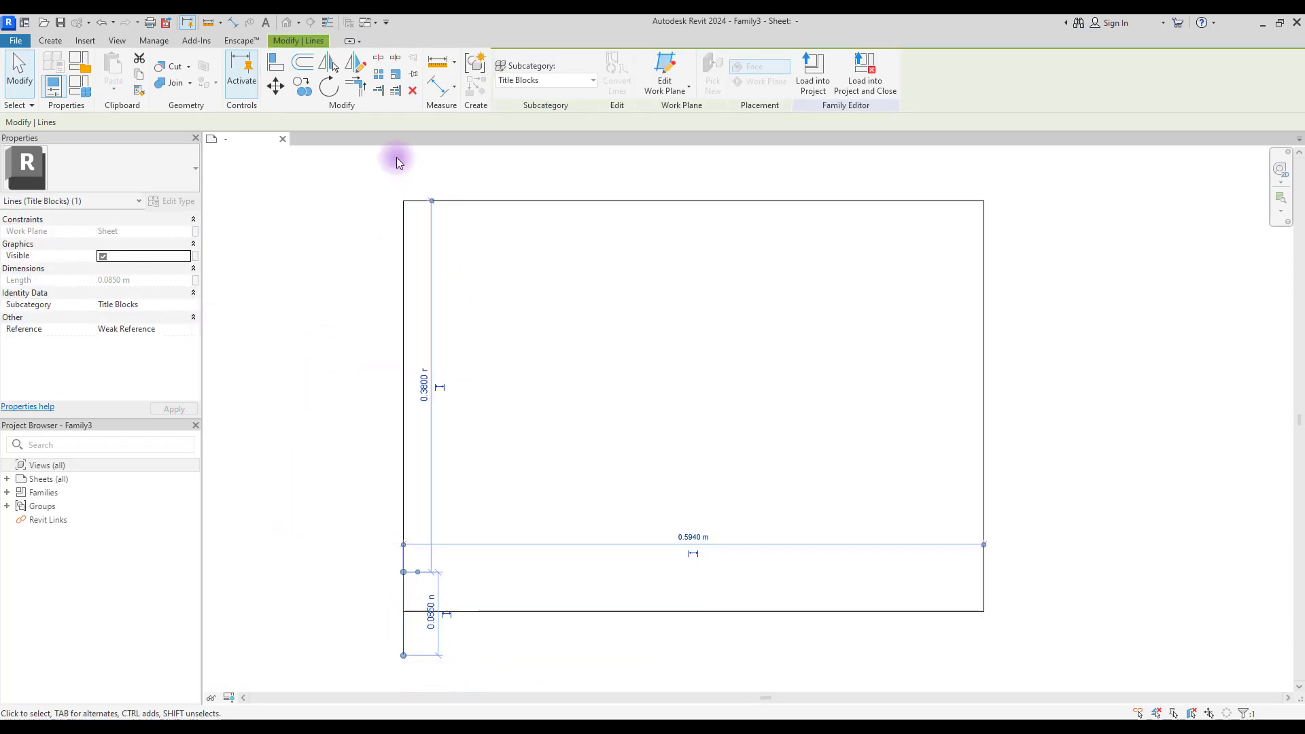
click(379, 76)
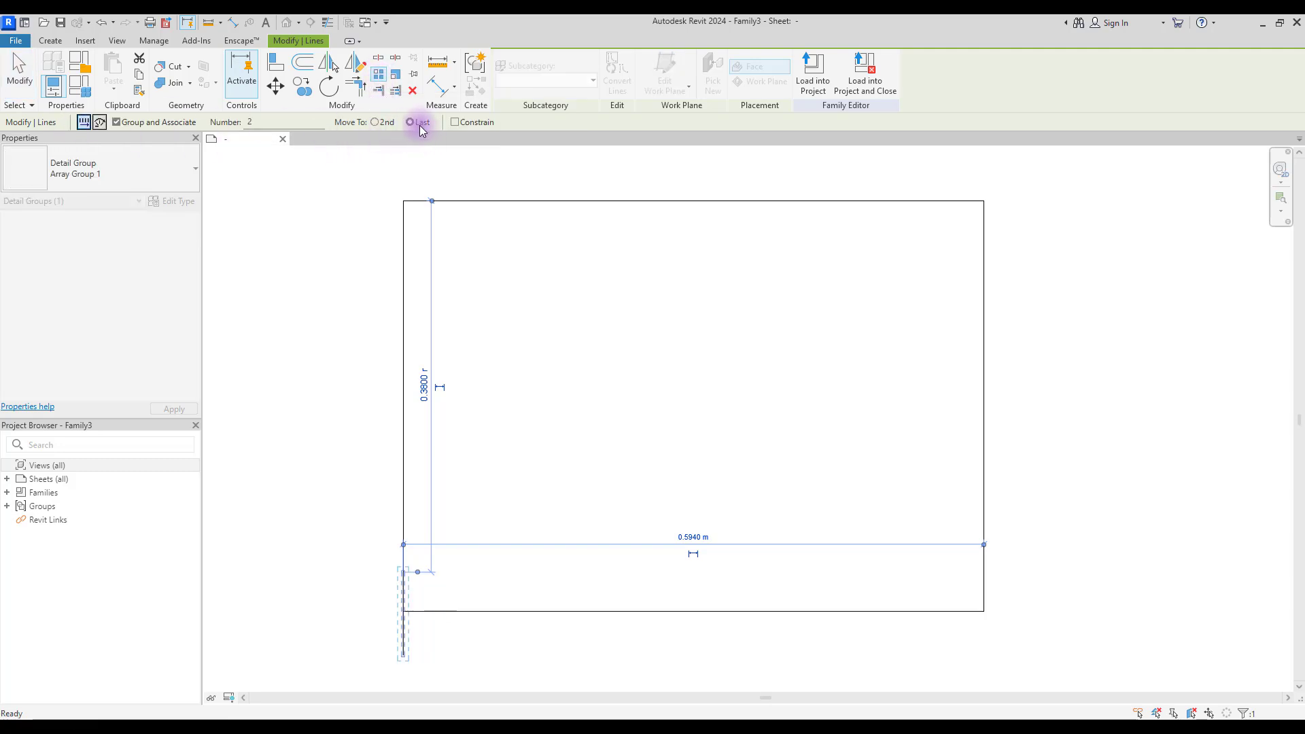
click(404, 611)
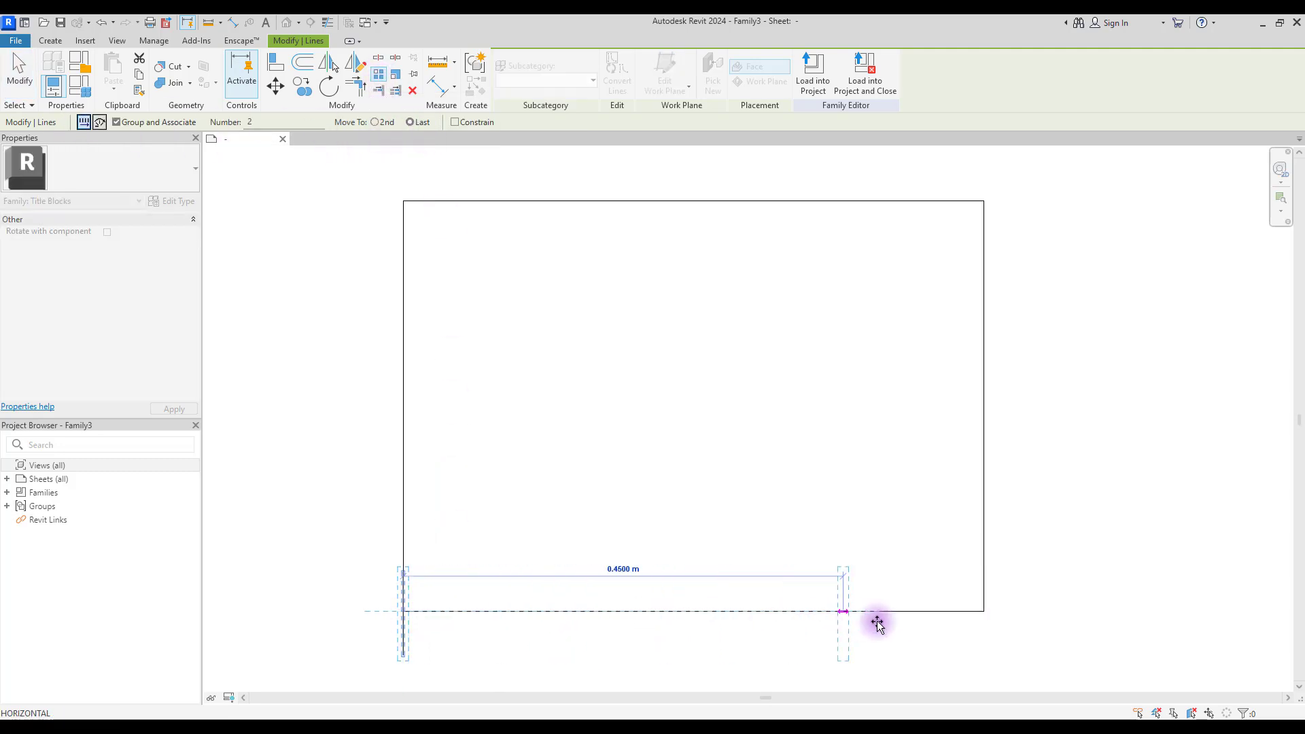
click(984, 612)
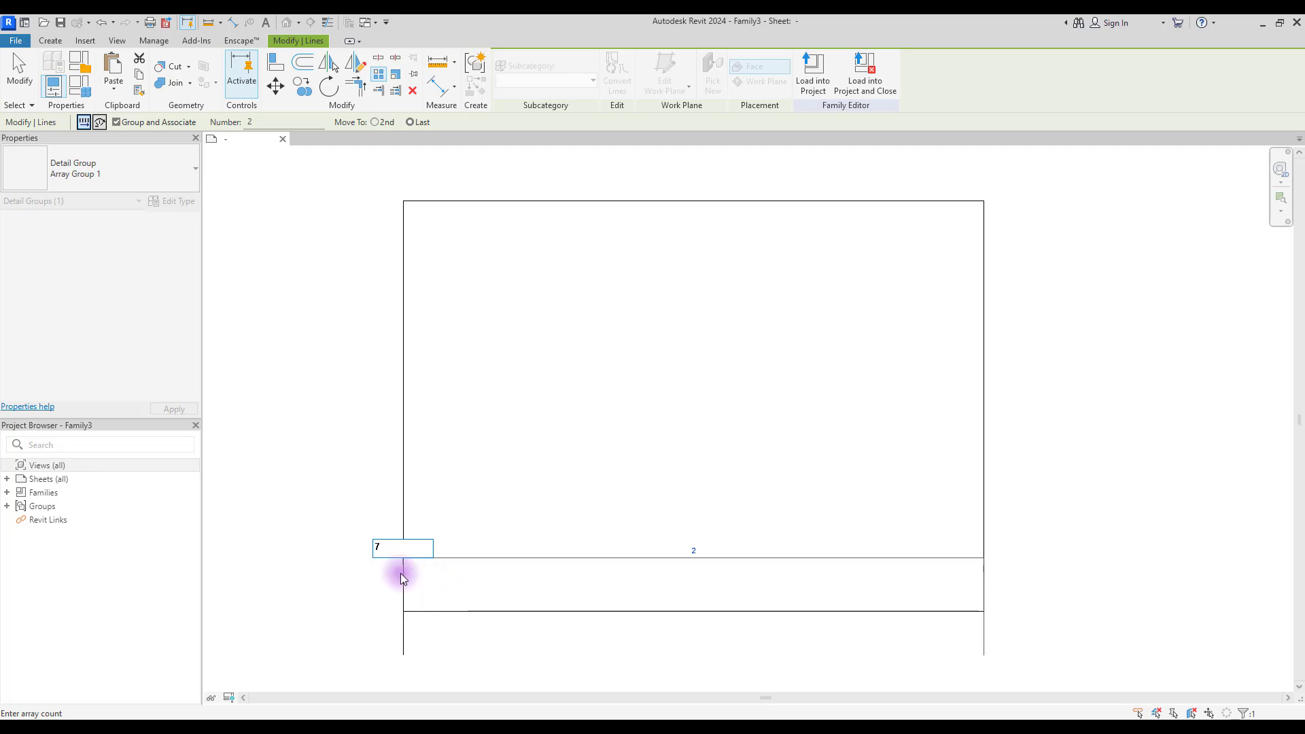
text(7)
key(Return)
key(Escape)
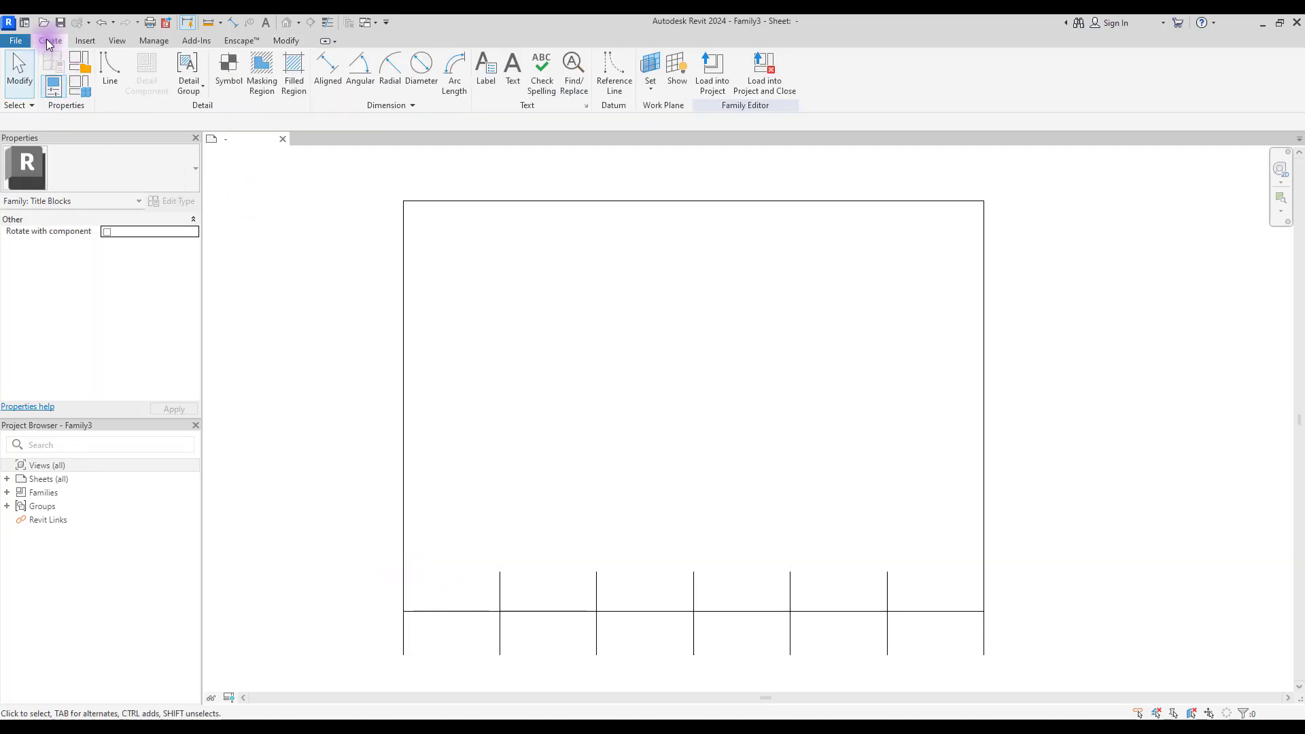
- Draw a full-height vertical line at the last division to form a right-hand column
click(109, 65)
click(887, 611)
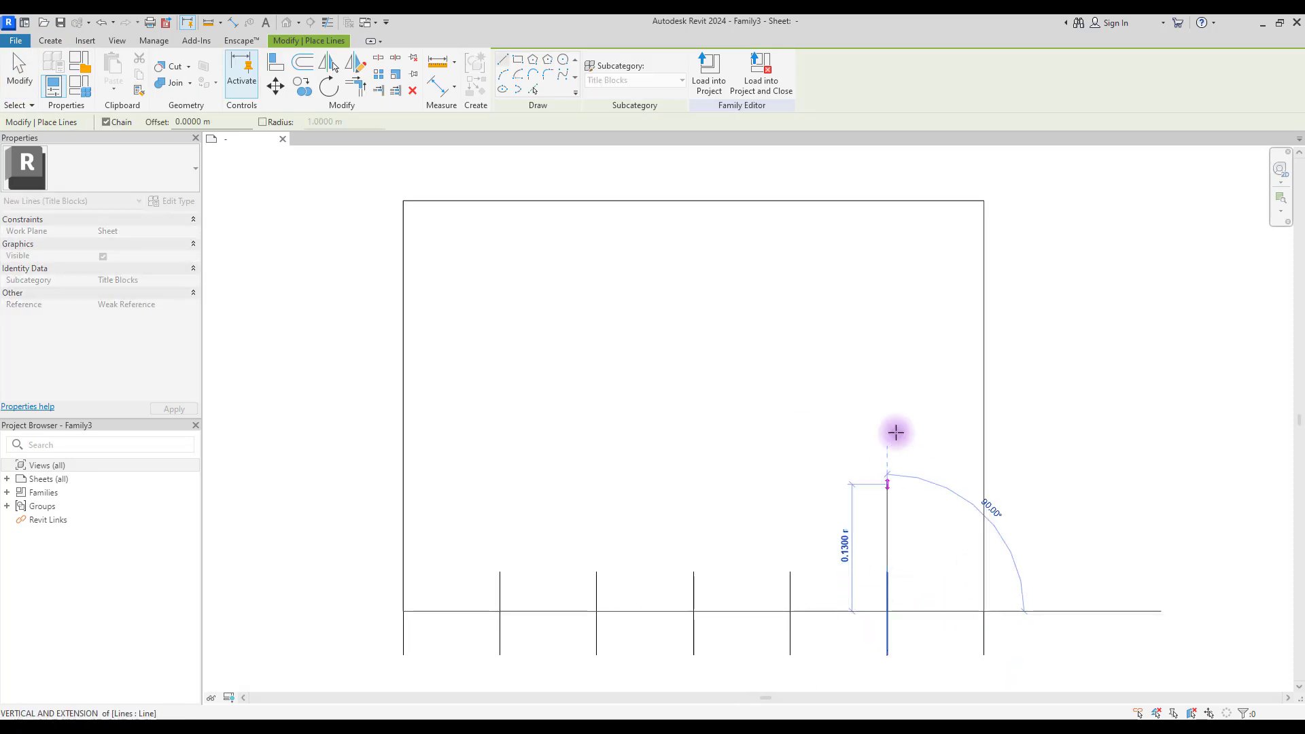
click(887, 201)
key(Escape)
key(Escape)
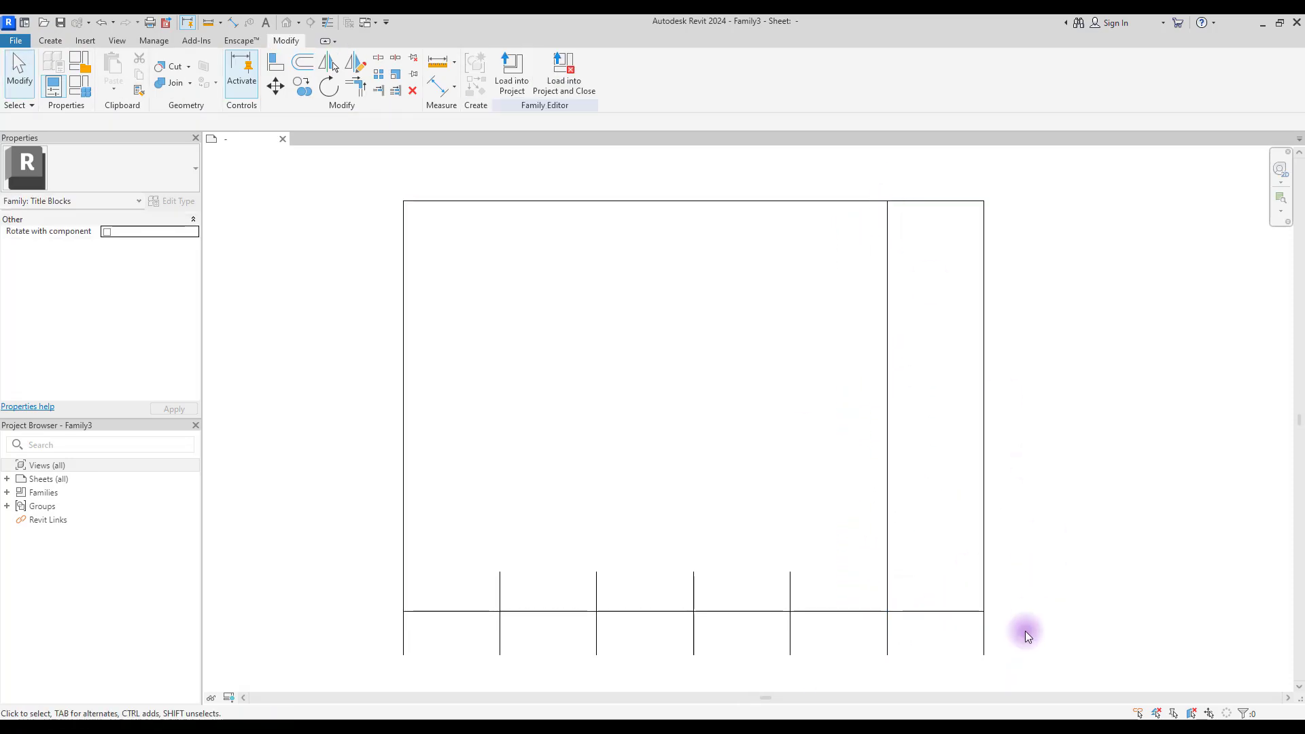
- Delete the short division marks below the sheet and start a new line sketch
drag(1028, 646, 349, 685)
key(Delete)
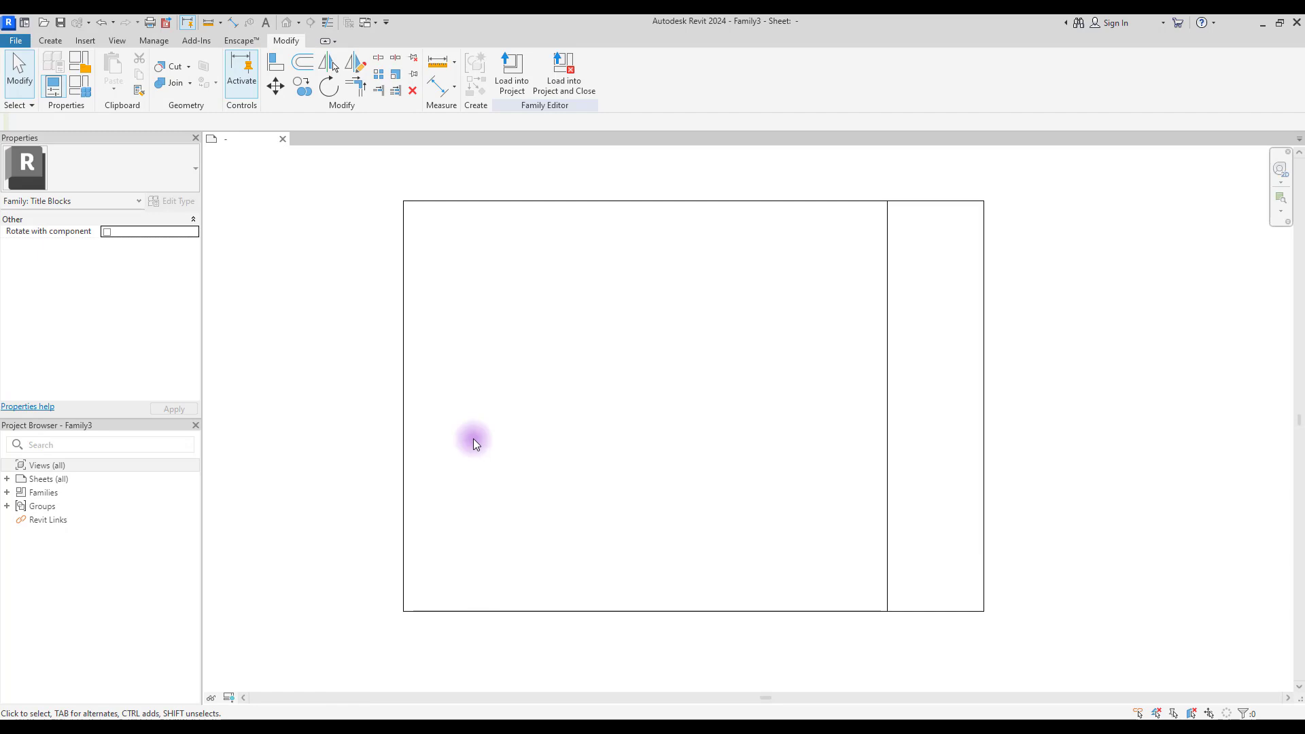
middle_drag(588, 334, 555, 333)
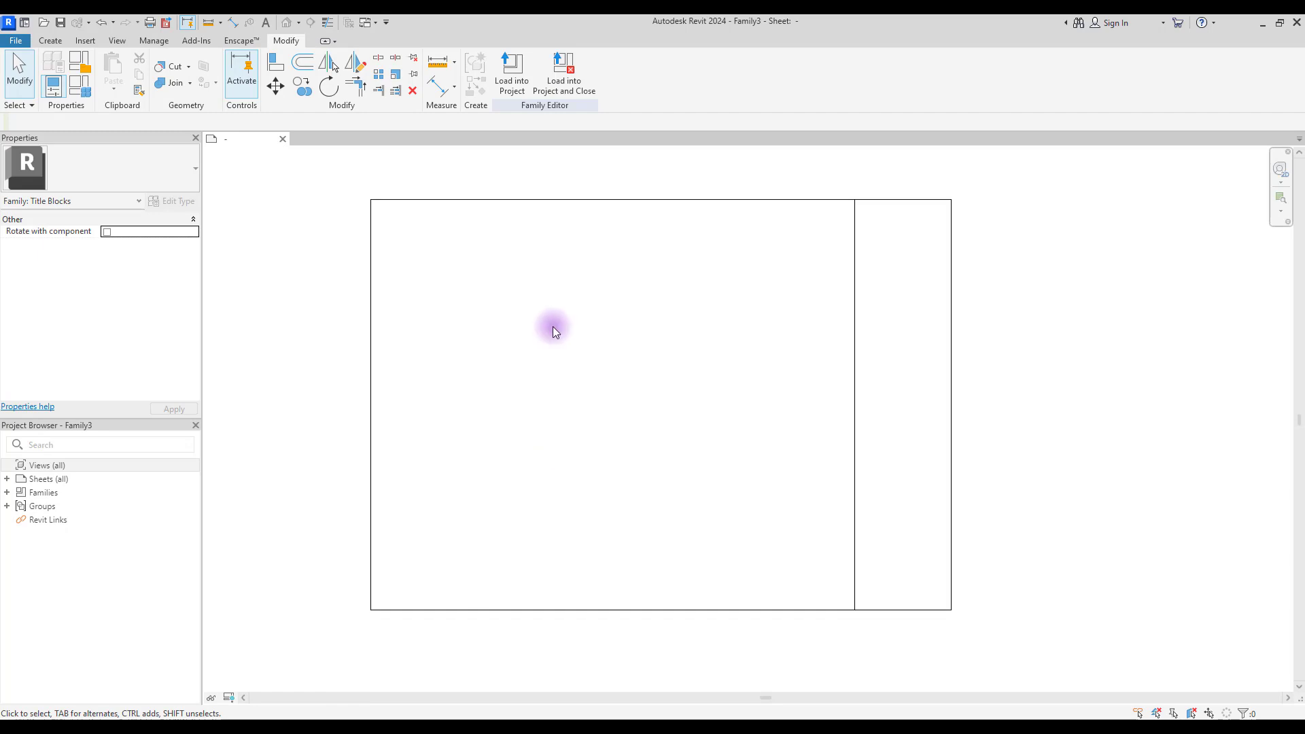
click(50, 41)
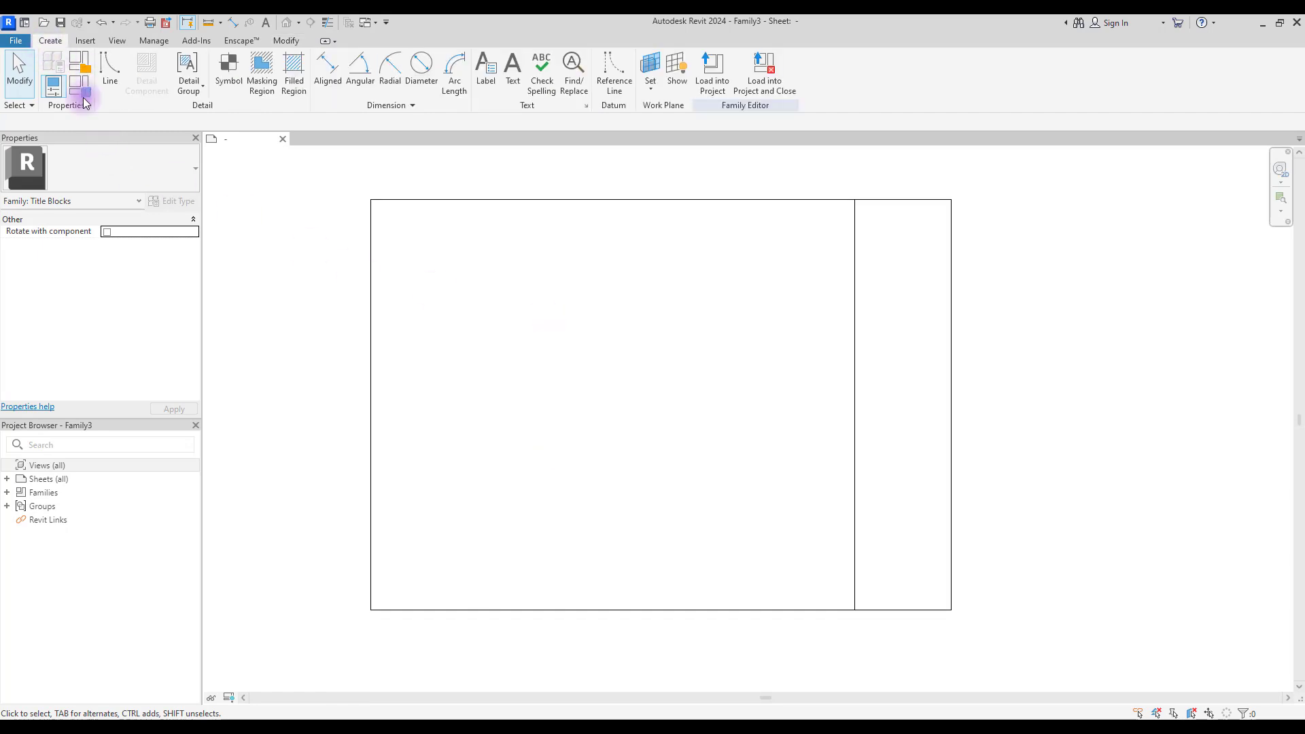
click(110, 71)
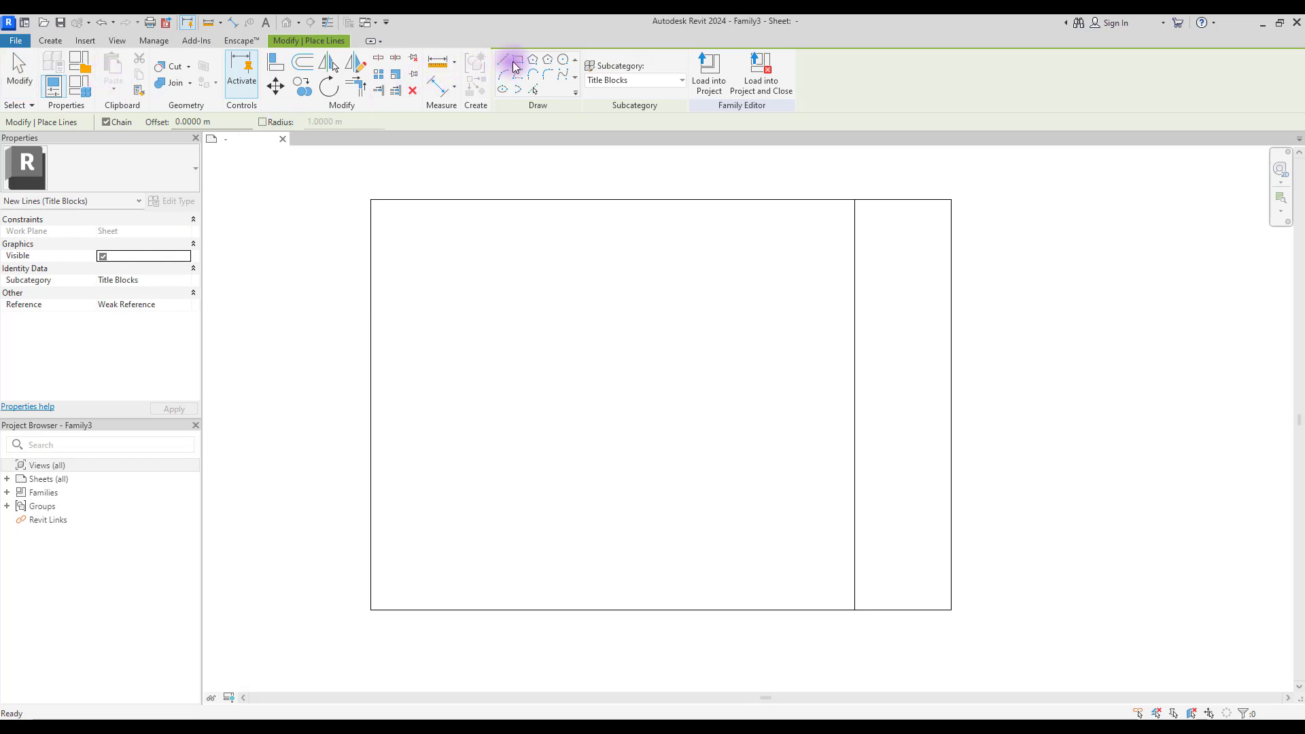
- Draw inset rectangle borders with 0.003 offset around the drawing area and right column
click(517, 59)
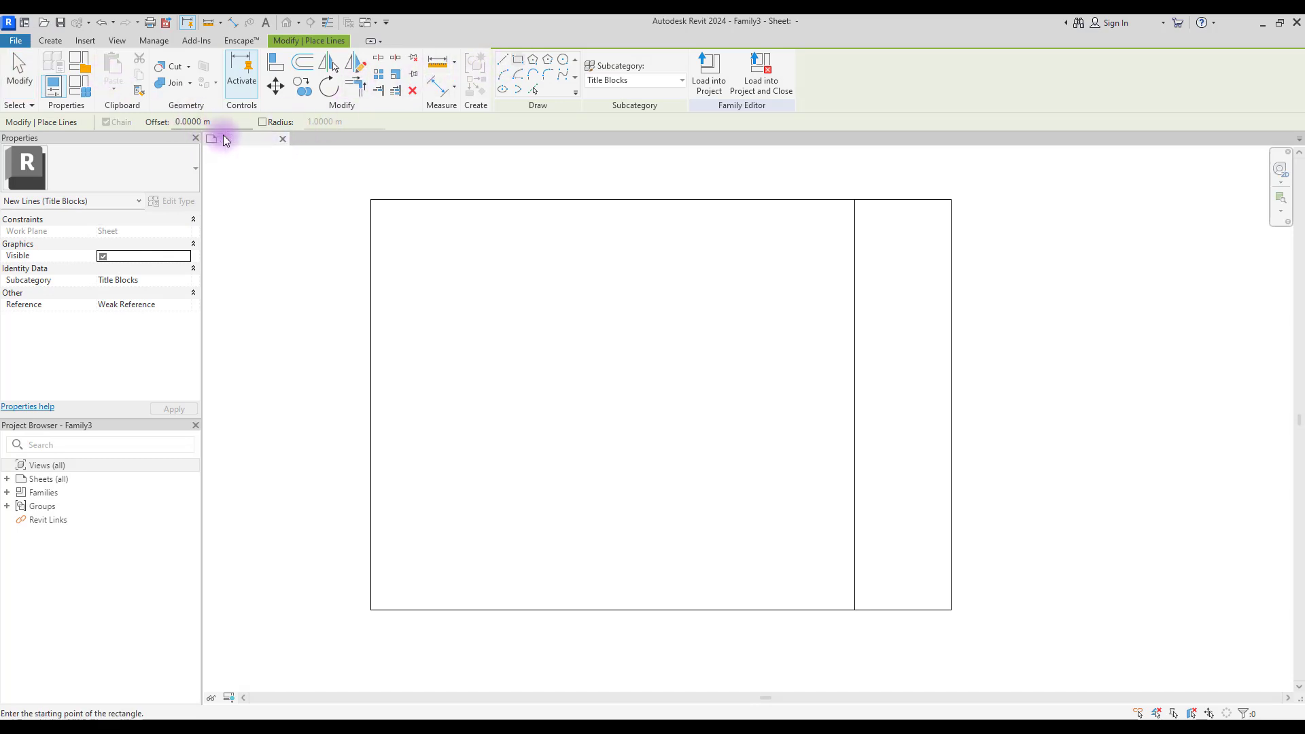
click(198, 122)
text(0.003)
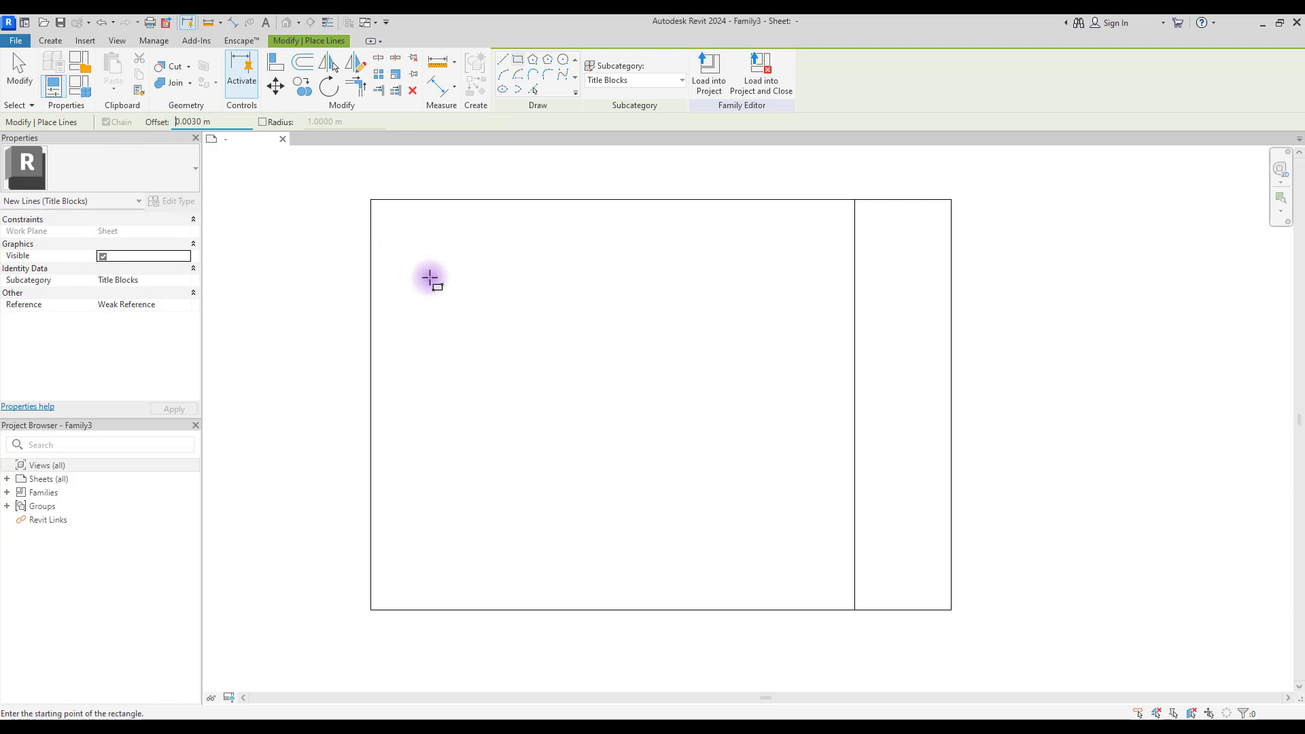
click(370, 200)
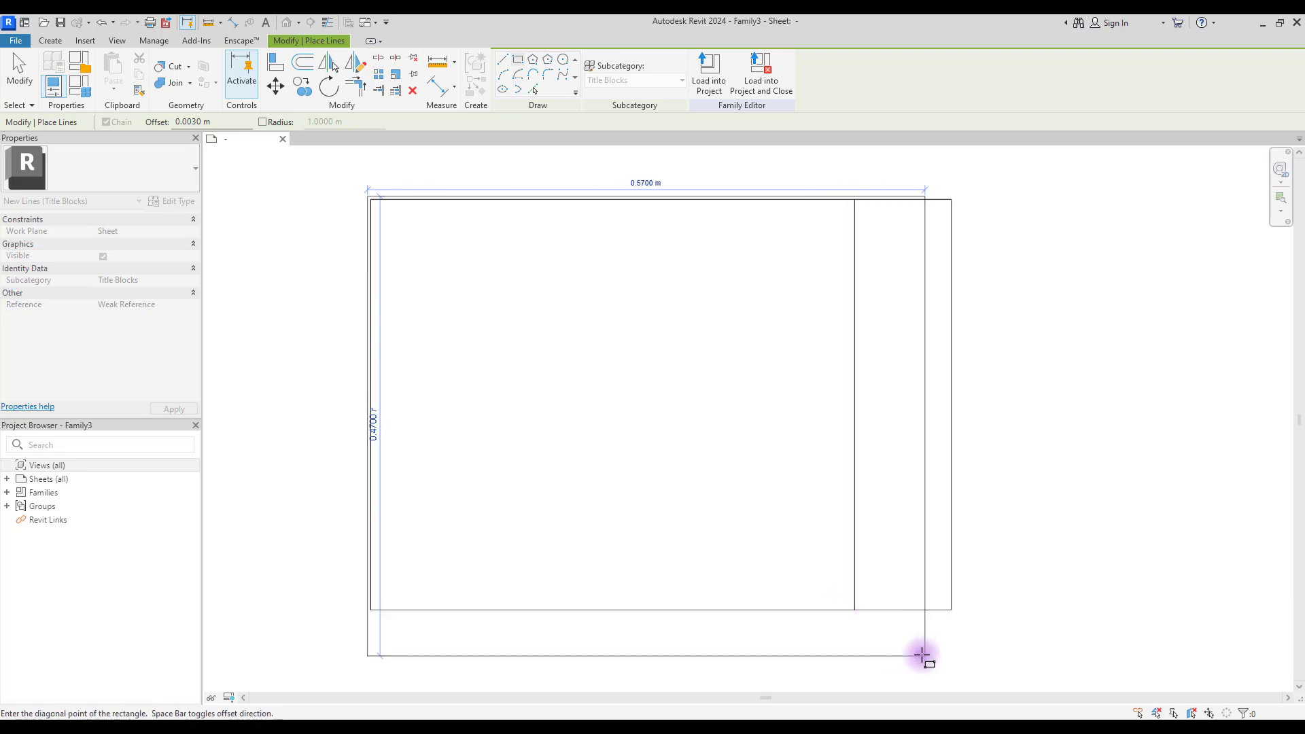
click(858, 609)
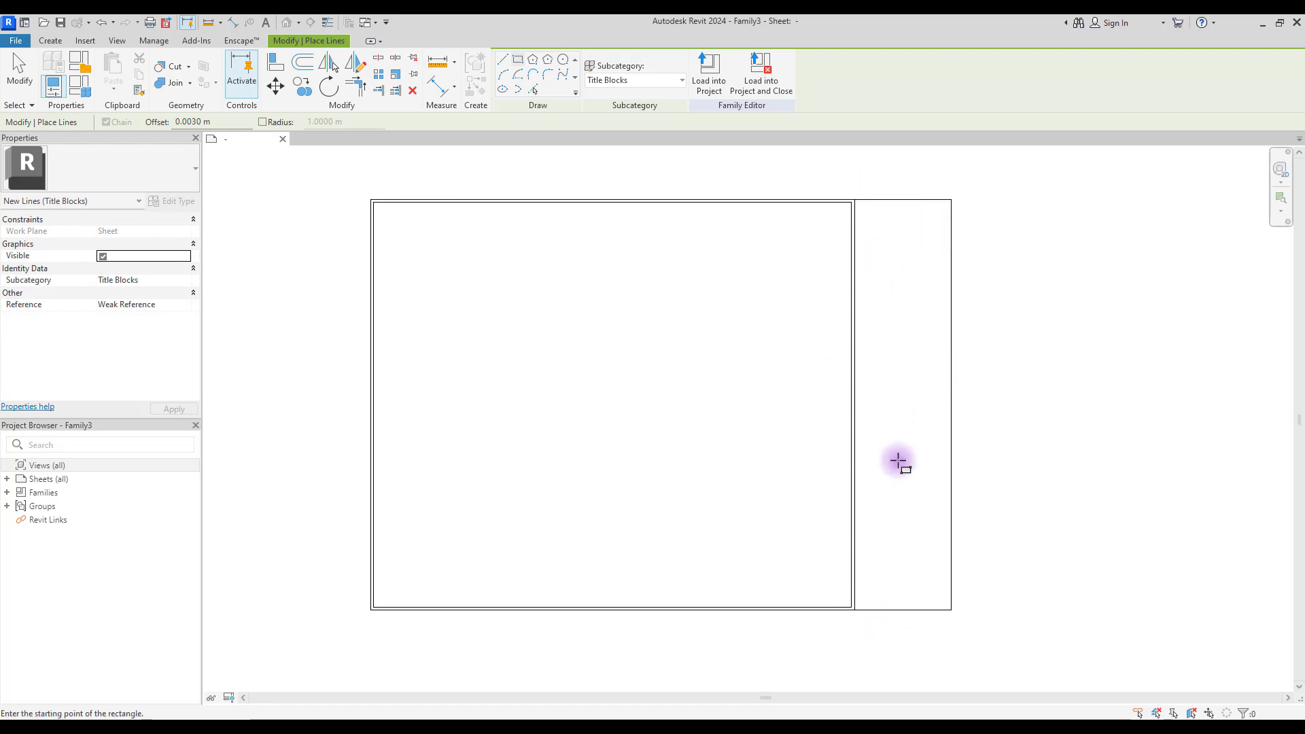
click(950, 202)
click(858, 607)
key(Escape)
key(Escape)
scroll(798, 280, up, 1)
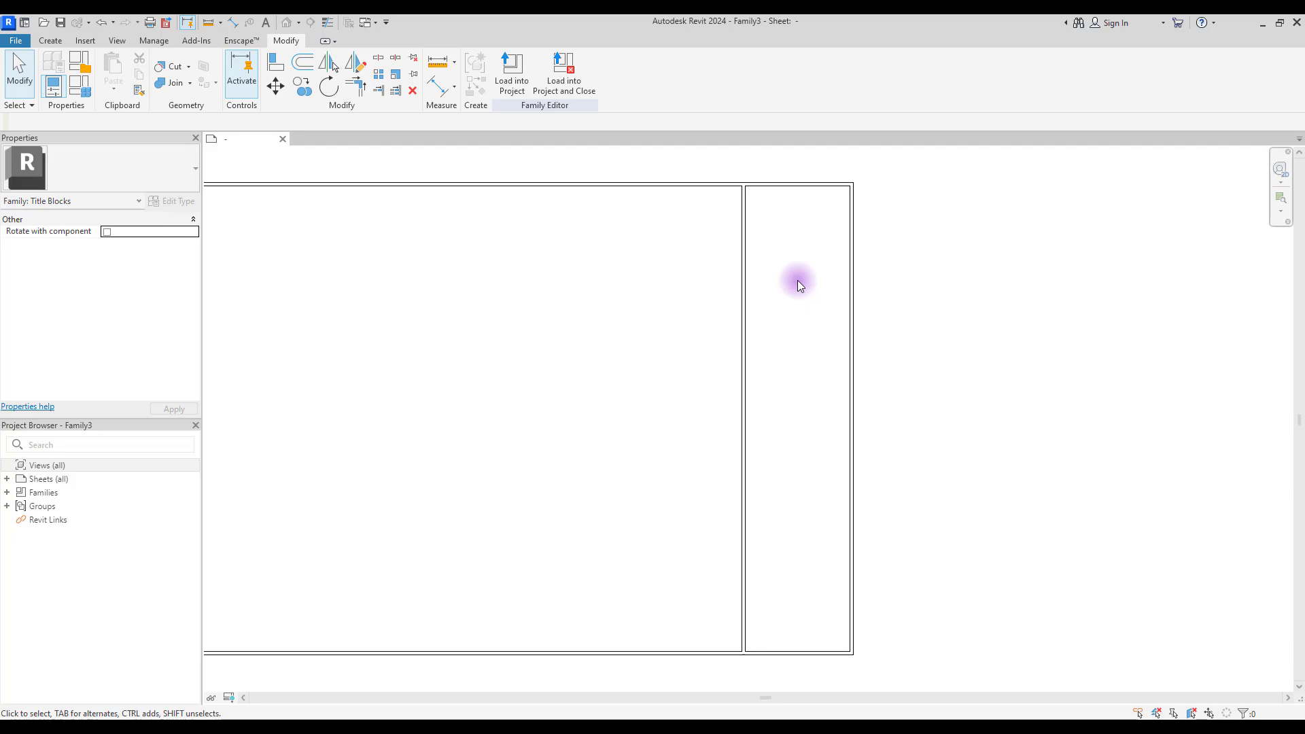
- Draw four horizontal divider lines across the right column, splitting it into five cells
click(51, 40)
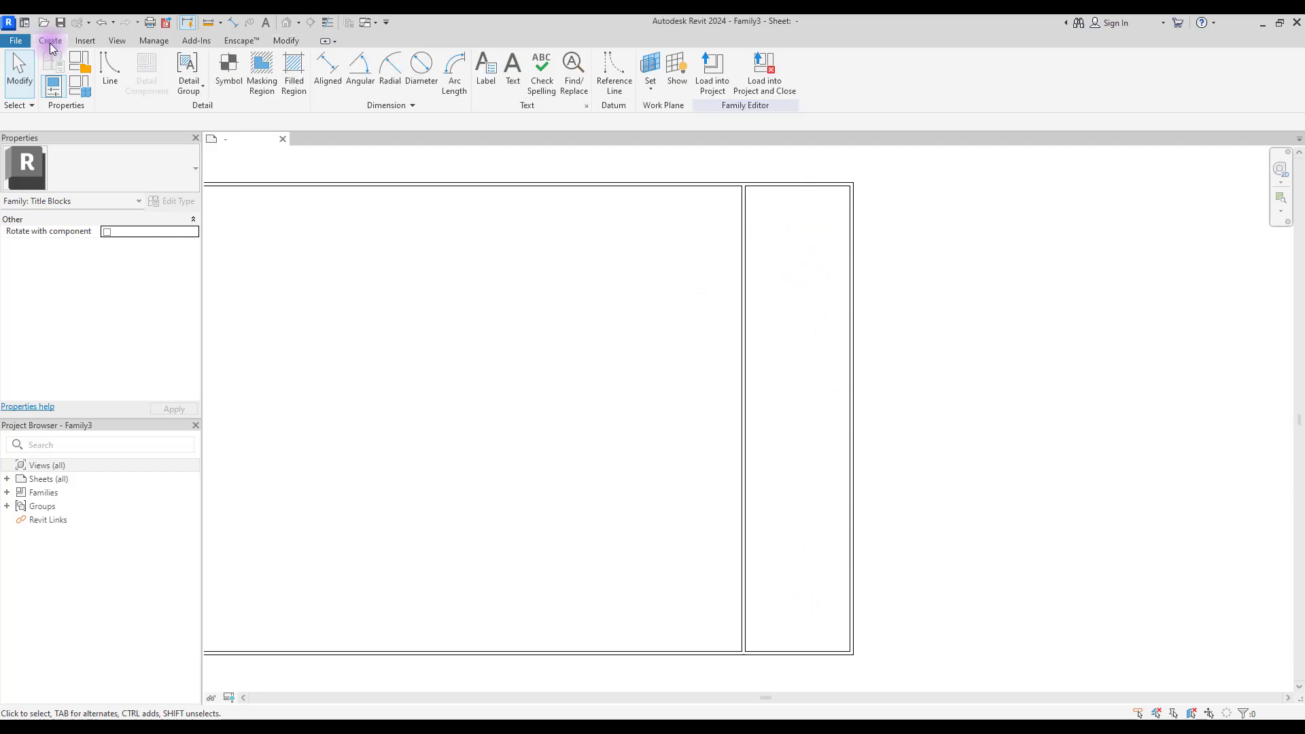
click(109, 68)
click(851, 282)
click(746, 281)
click(746, 355)
click(850, 355)
click(850, 454)
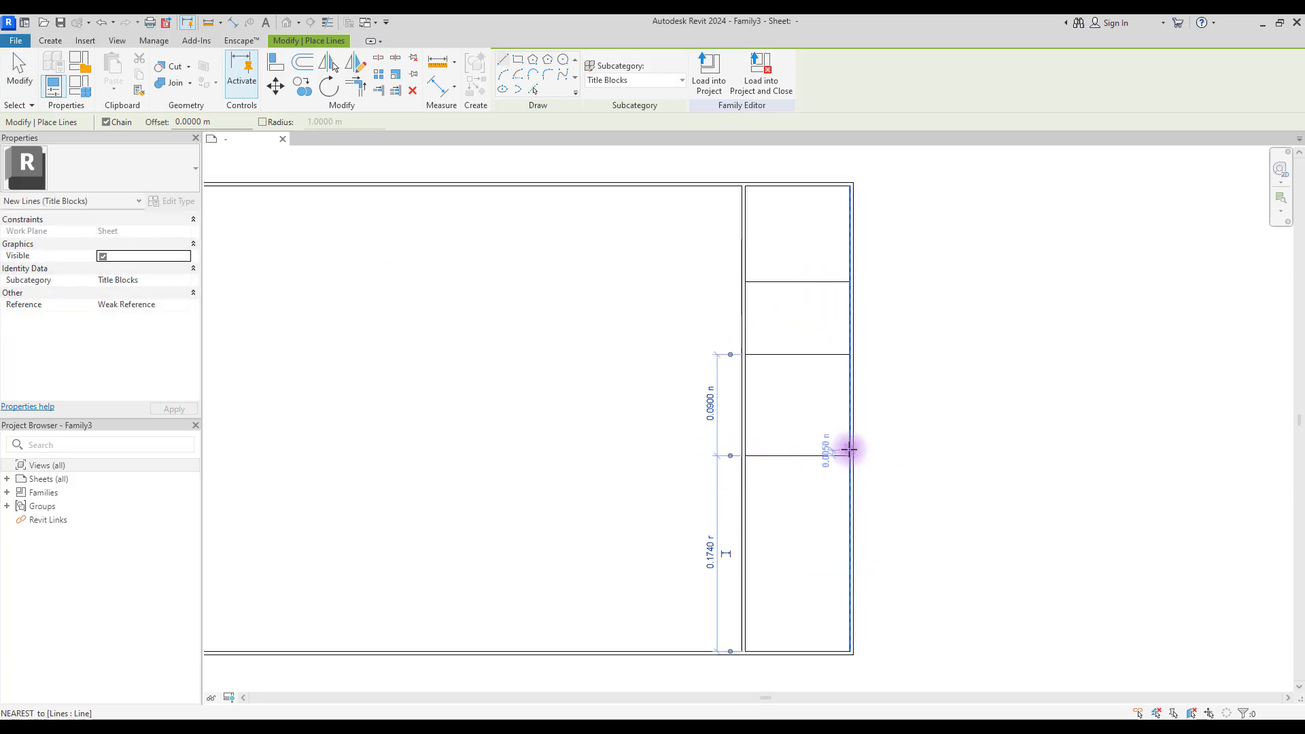
click(746, 455)
click(745, 589)
click(850, 590)
key(Escape)
key(Escape)
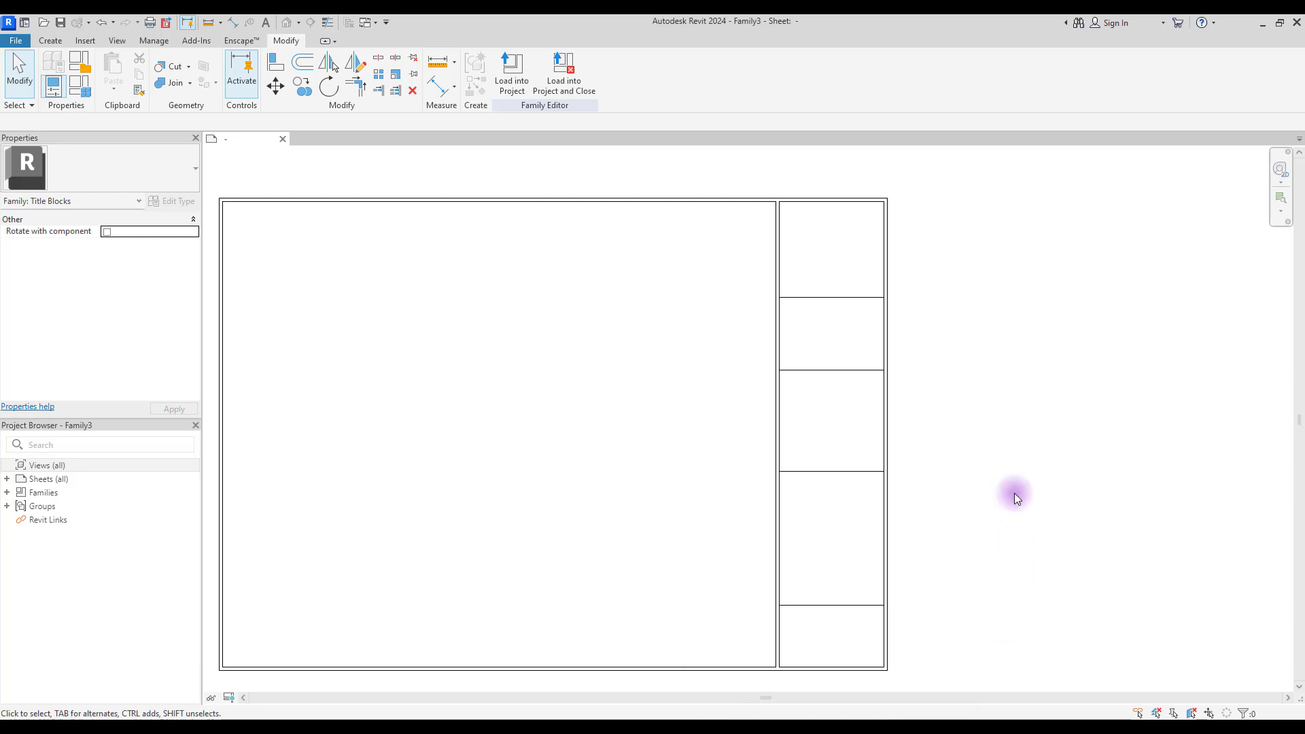
- Drag LOGO2.jpg from Explorer onto the sheet and shrink it to 0.0684 m
click(744, 698)
drag(238, 204, 603, 374)
click(603, 371)
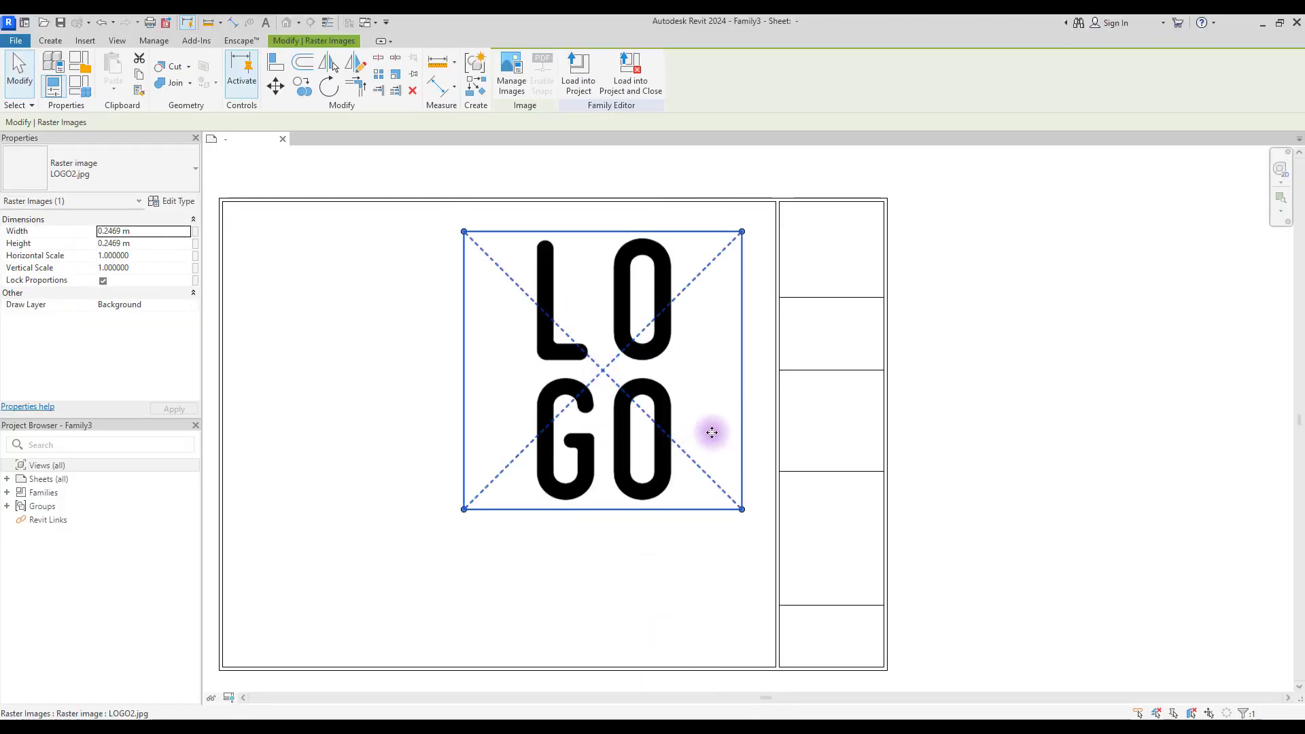
click(85, 42)
click(619, 371)
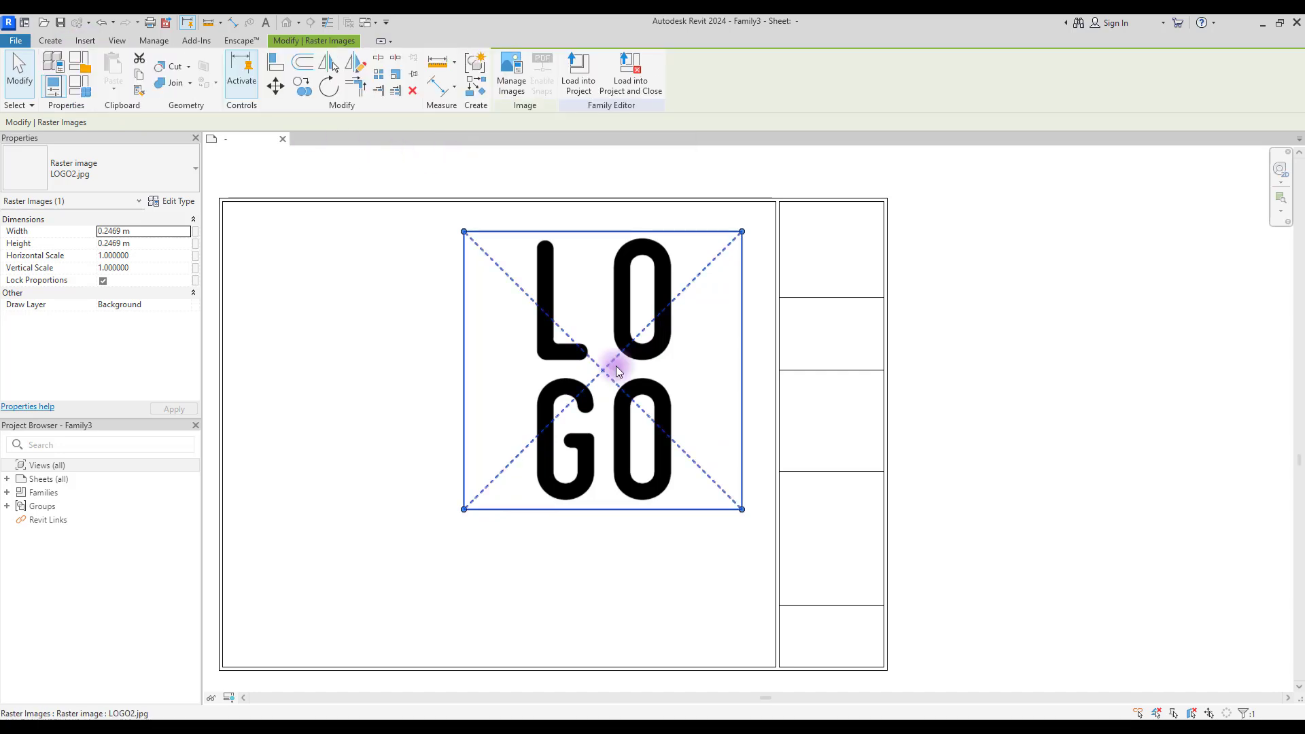
click(606, 431)
click(603, 382)
drag(465, 507, 796, 255)
scroll(842, 234, up, 3)
click(913, 372)
scroll(912, 372, up, 1)
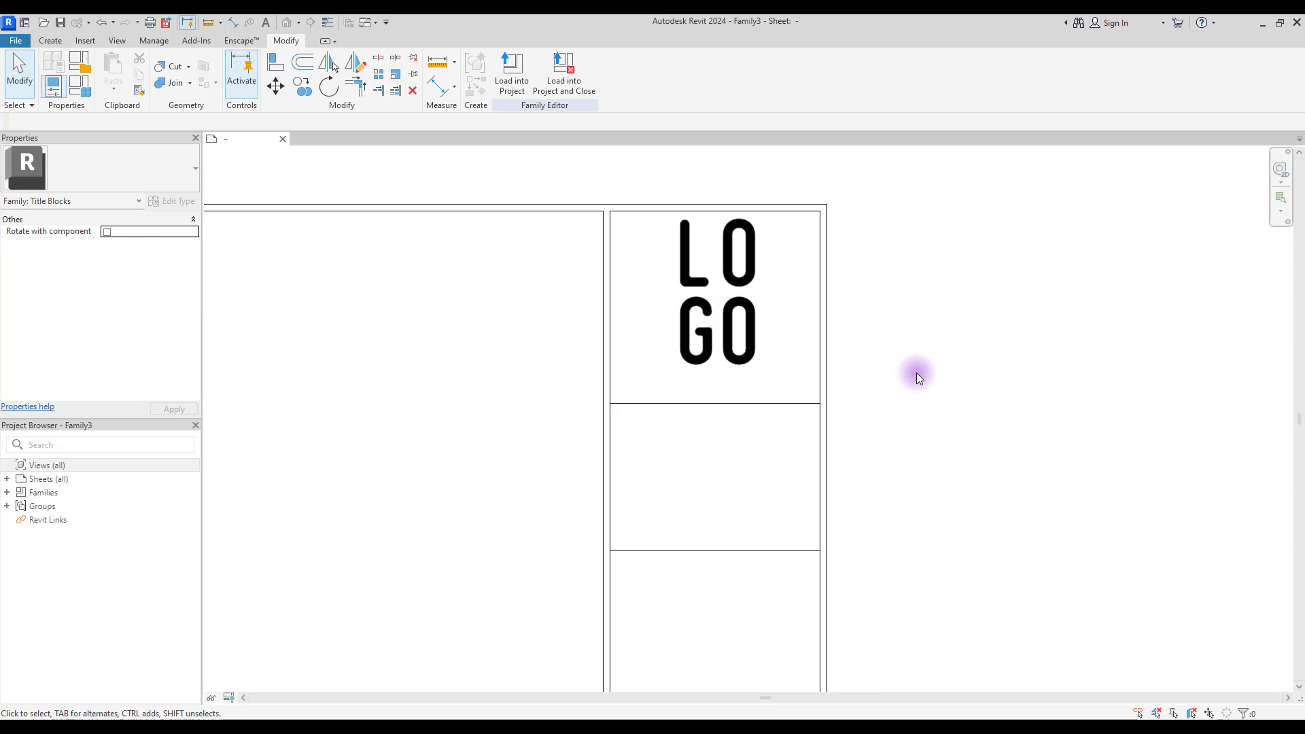
click(51, 40)
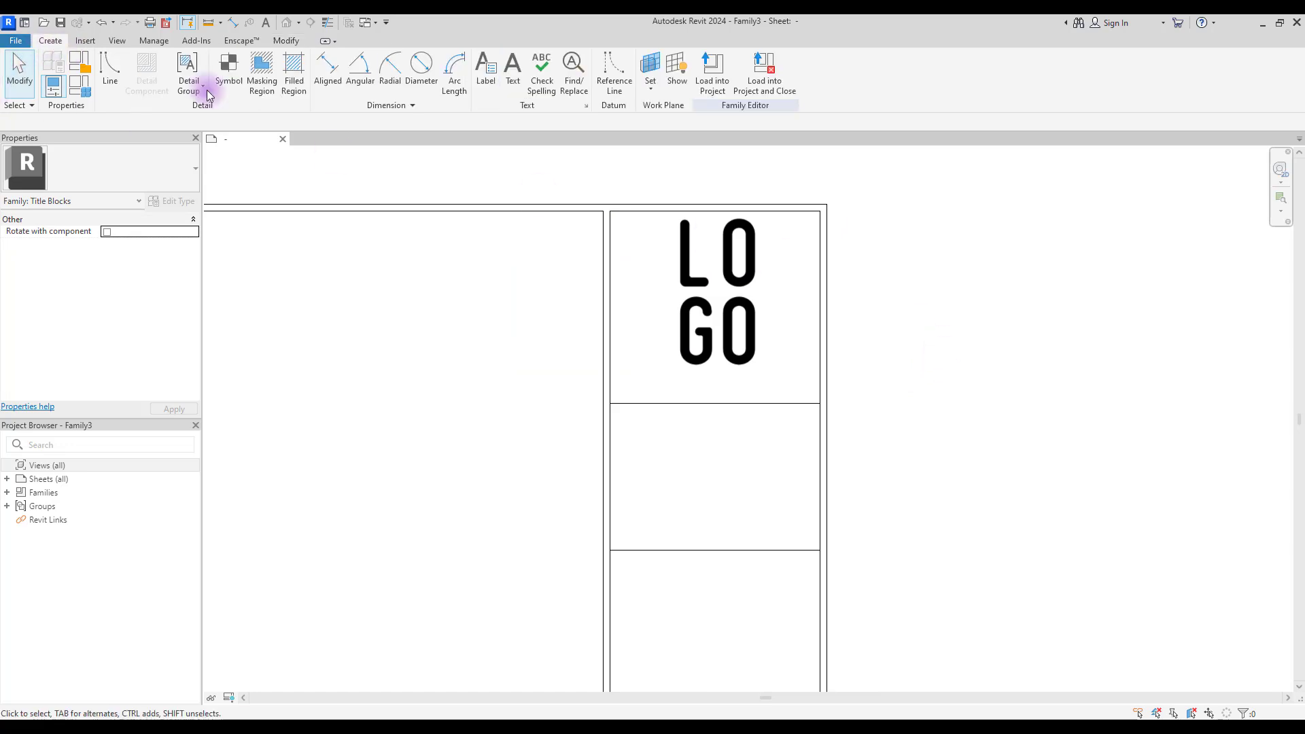
click(488, 82)
click(384, 173)
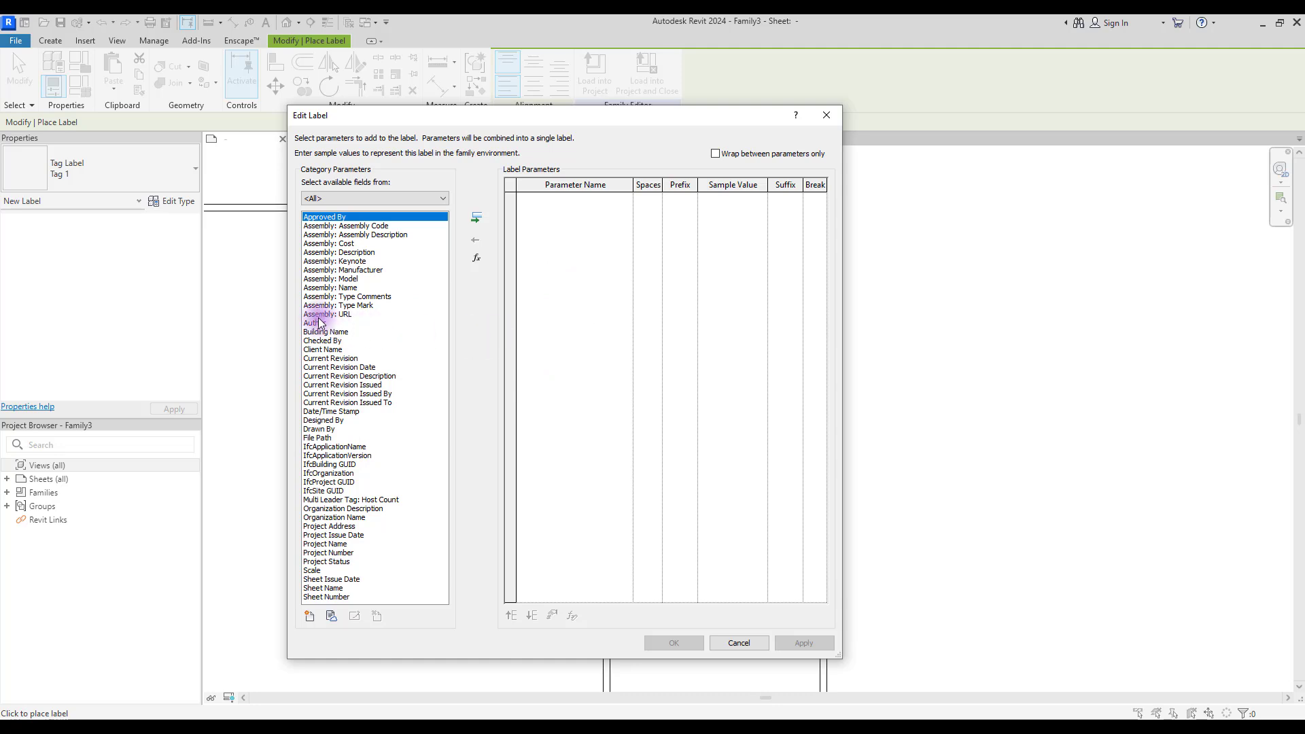
click(346, 315)
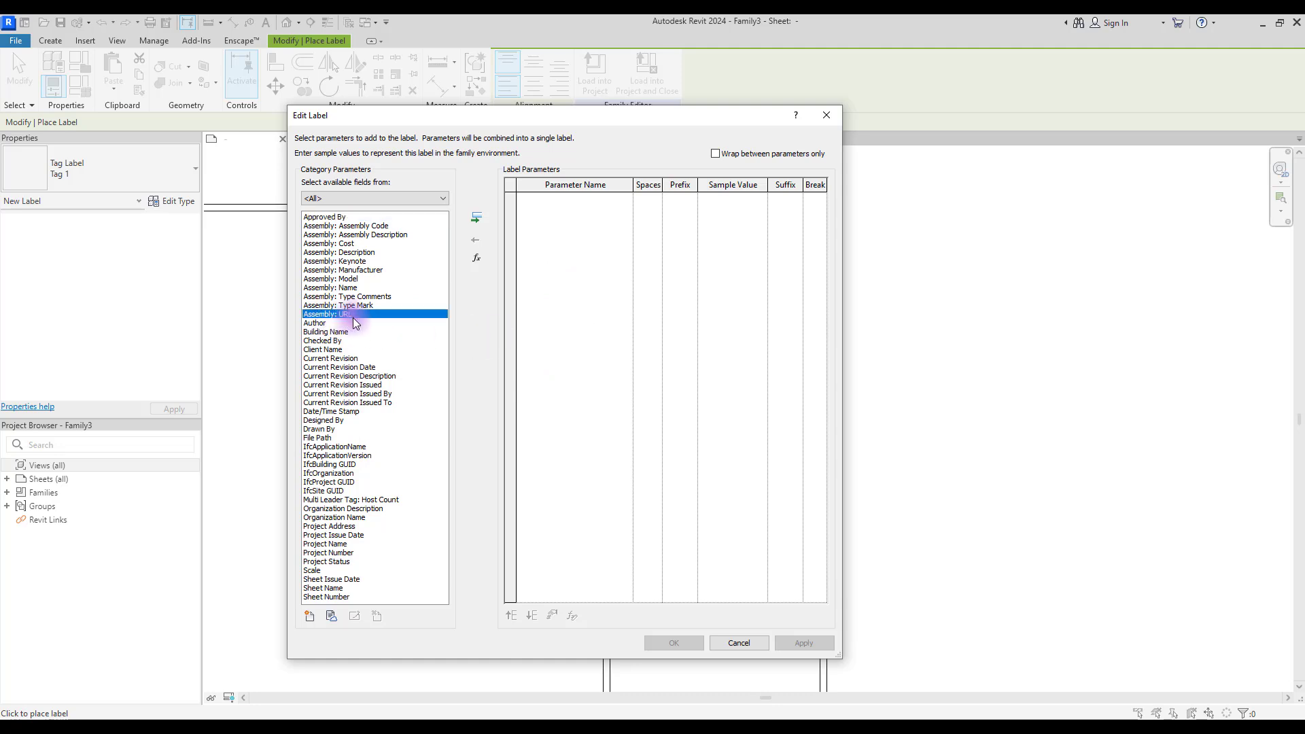
click(384, 510)
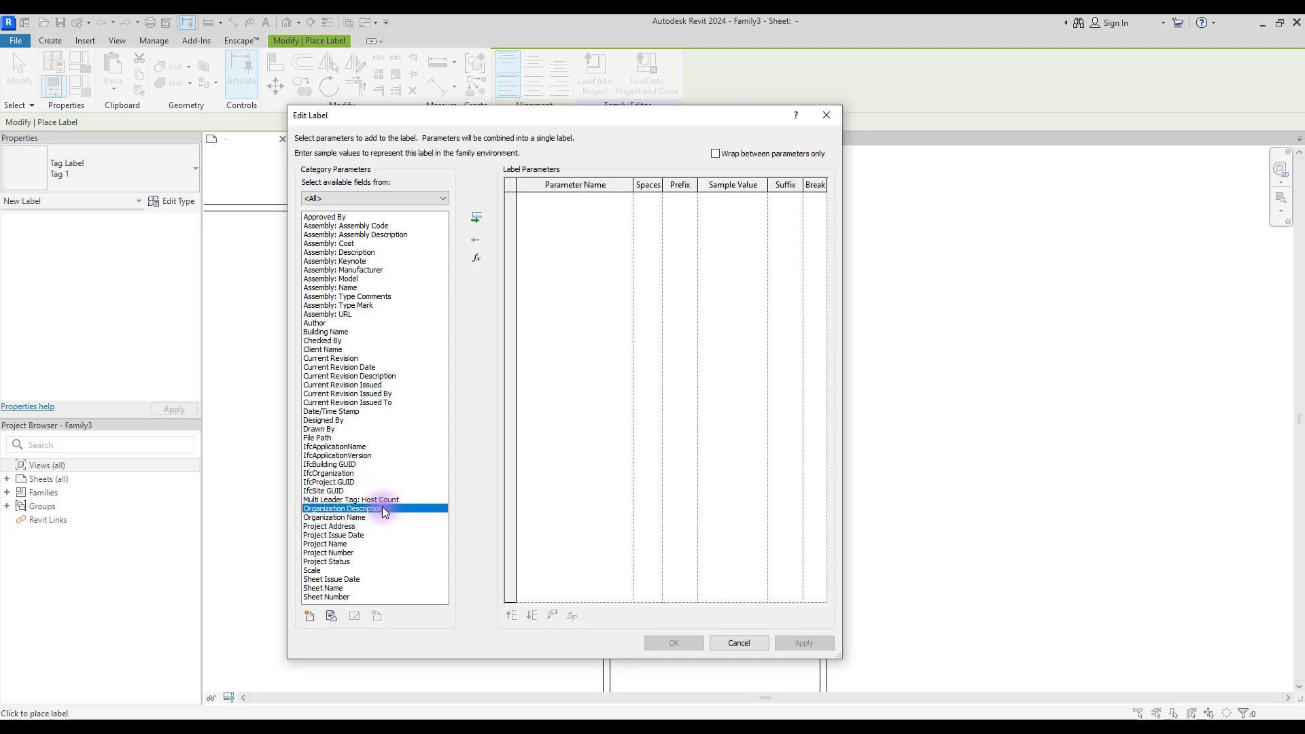
click(348, 315)
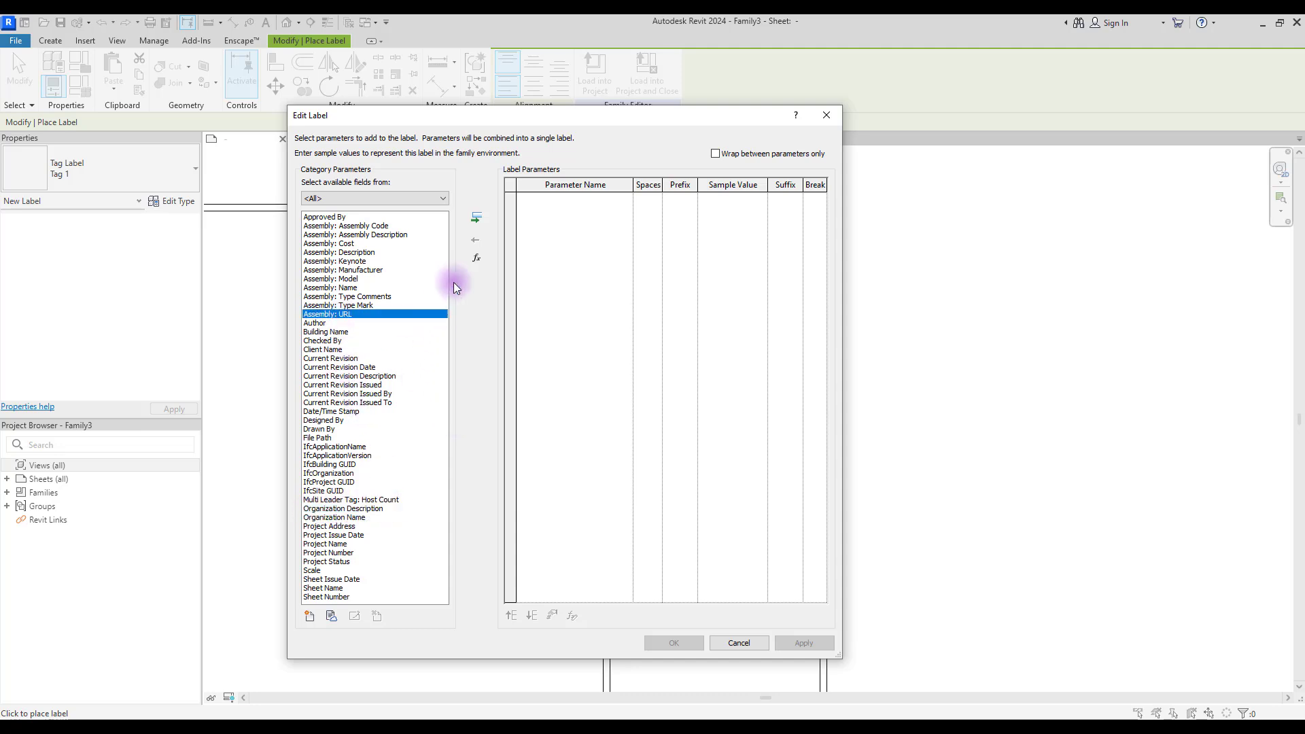
click(478, 219)
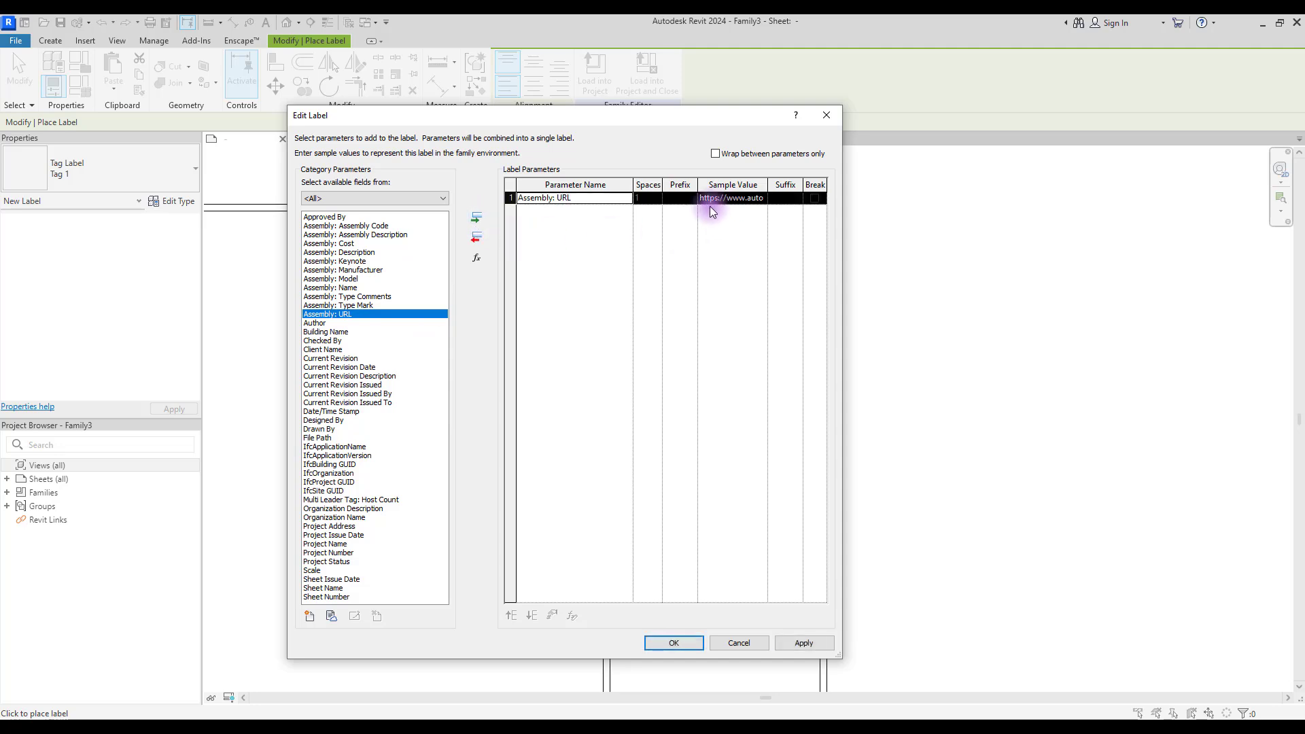
drag(768, 185, 790, 184)
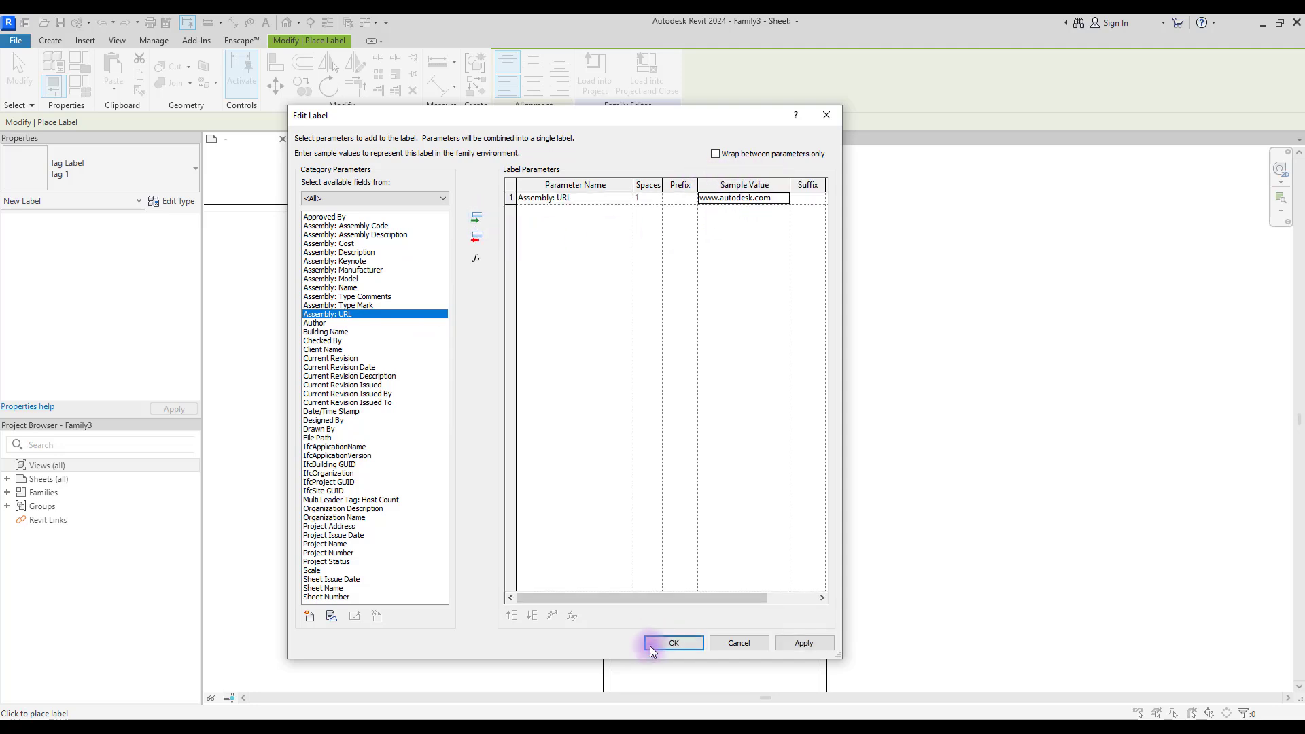
click(670, 643)
key(Escape)
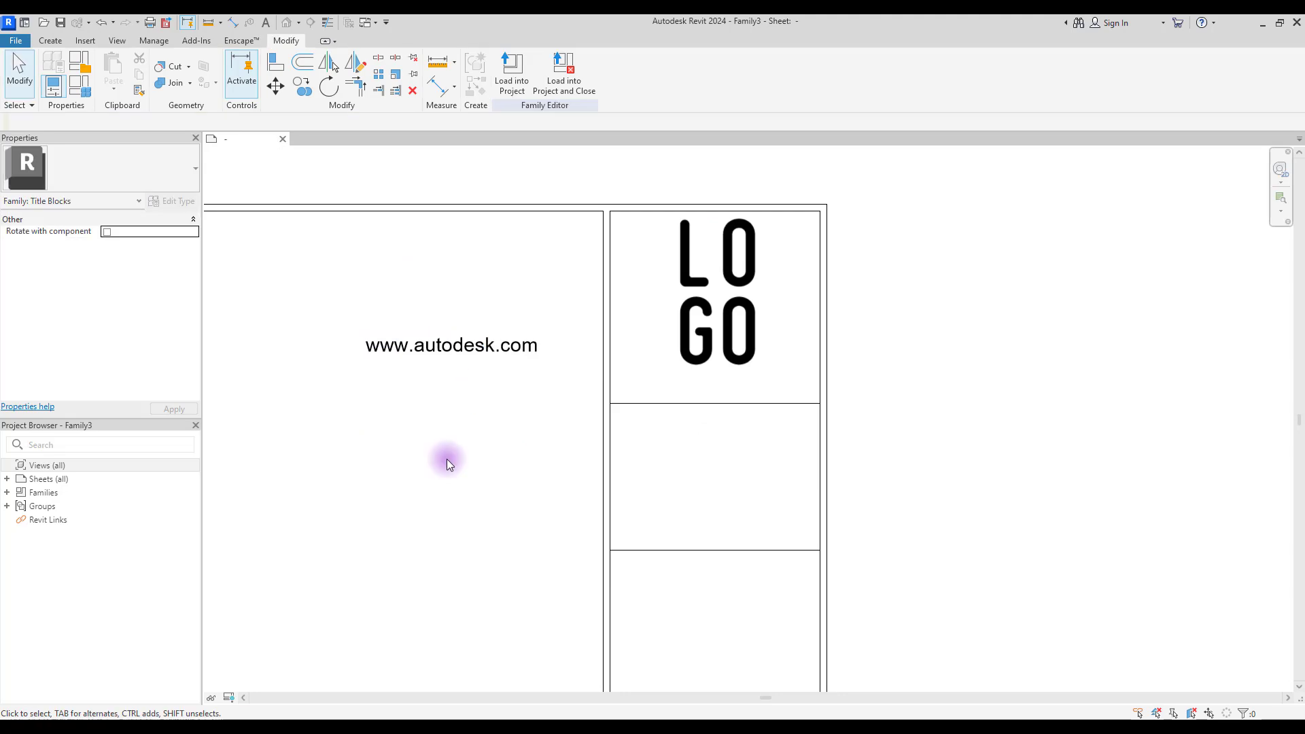
- Give the URL label type a Transparent background and 3 mm Calibri text
click(451, 352)
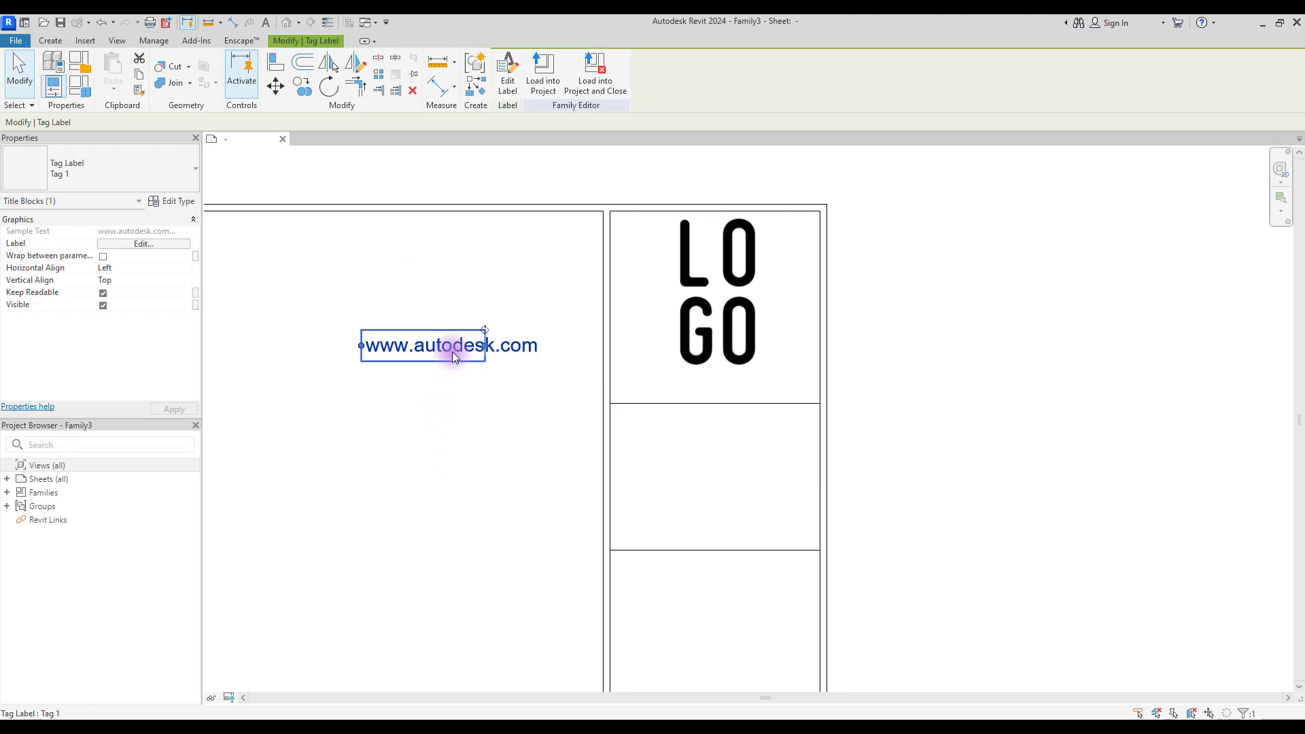
click(175, 201)
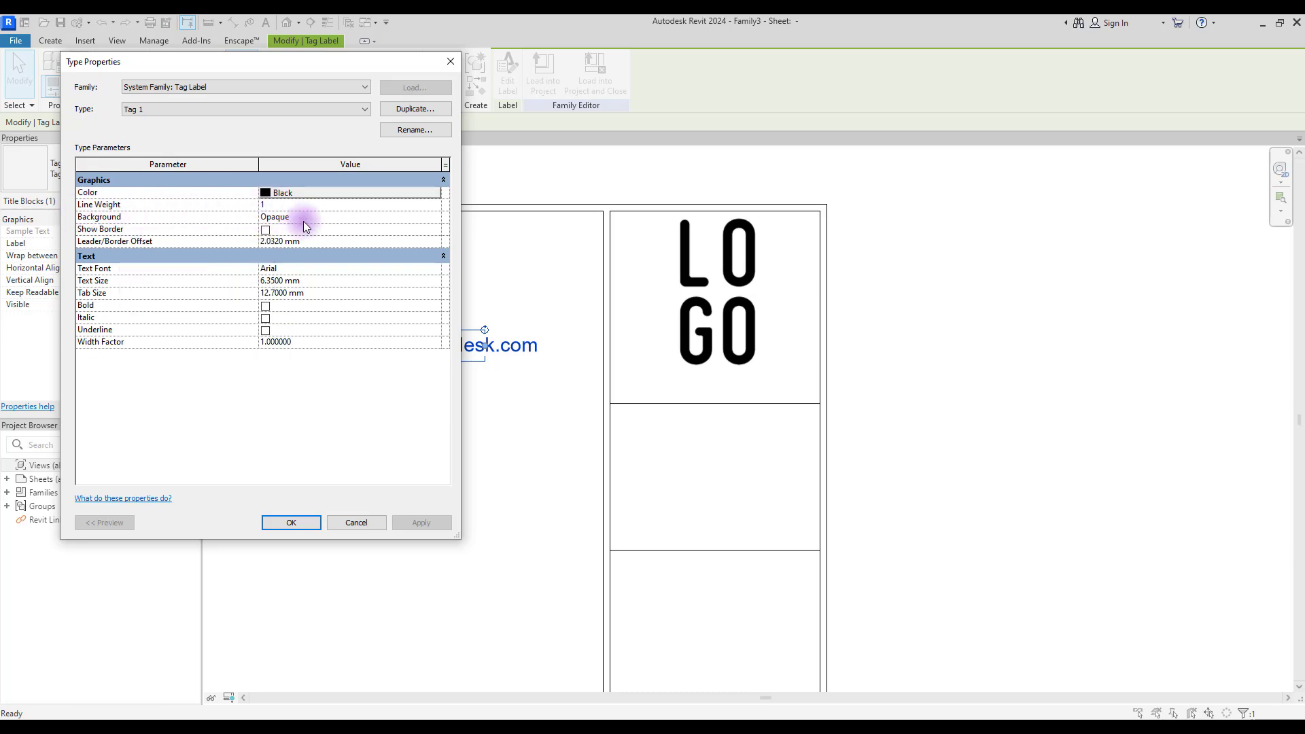
click(425, 216)
click(435, 216)
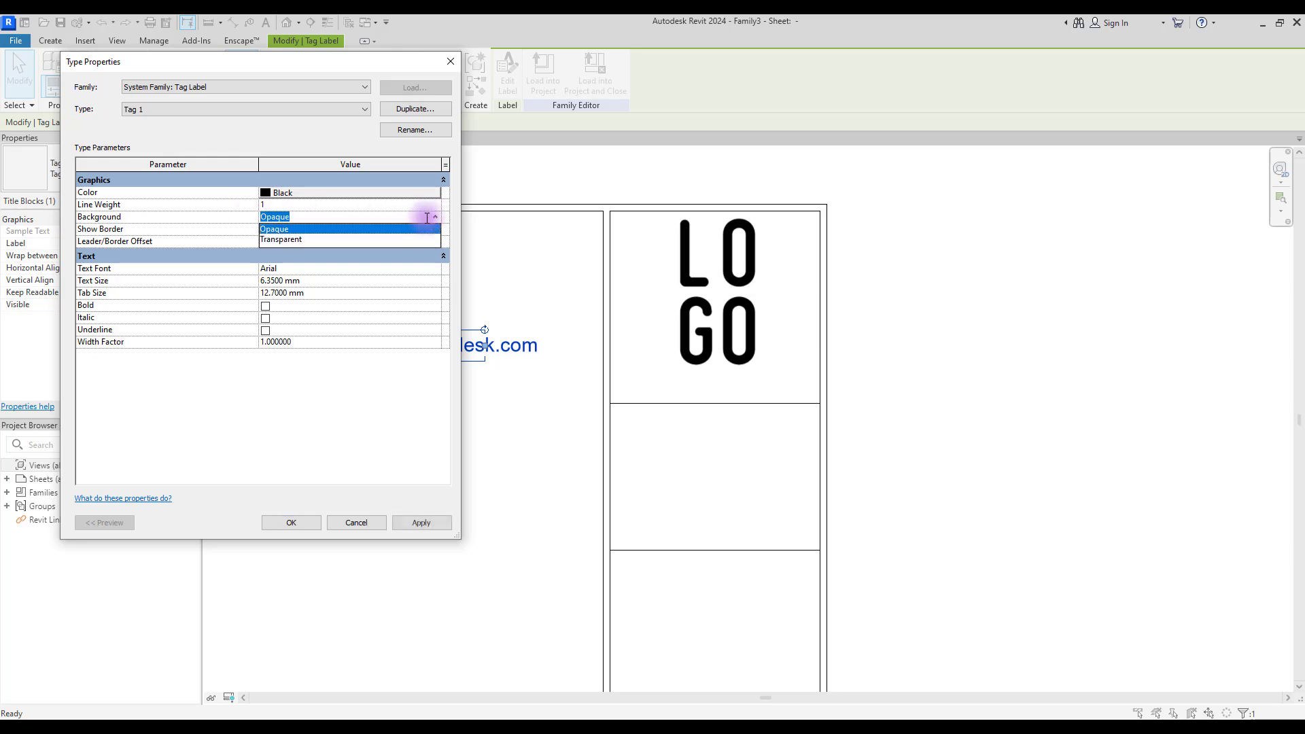
click(283, 239)
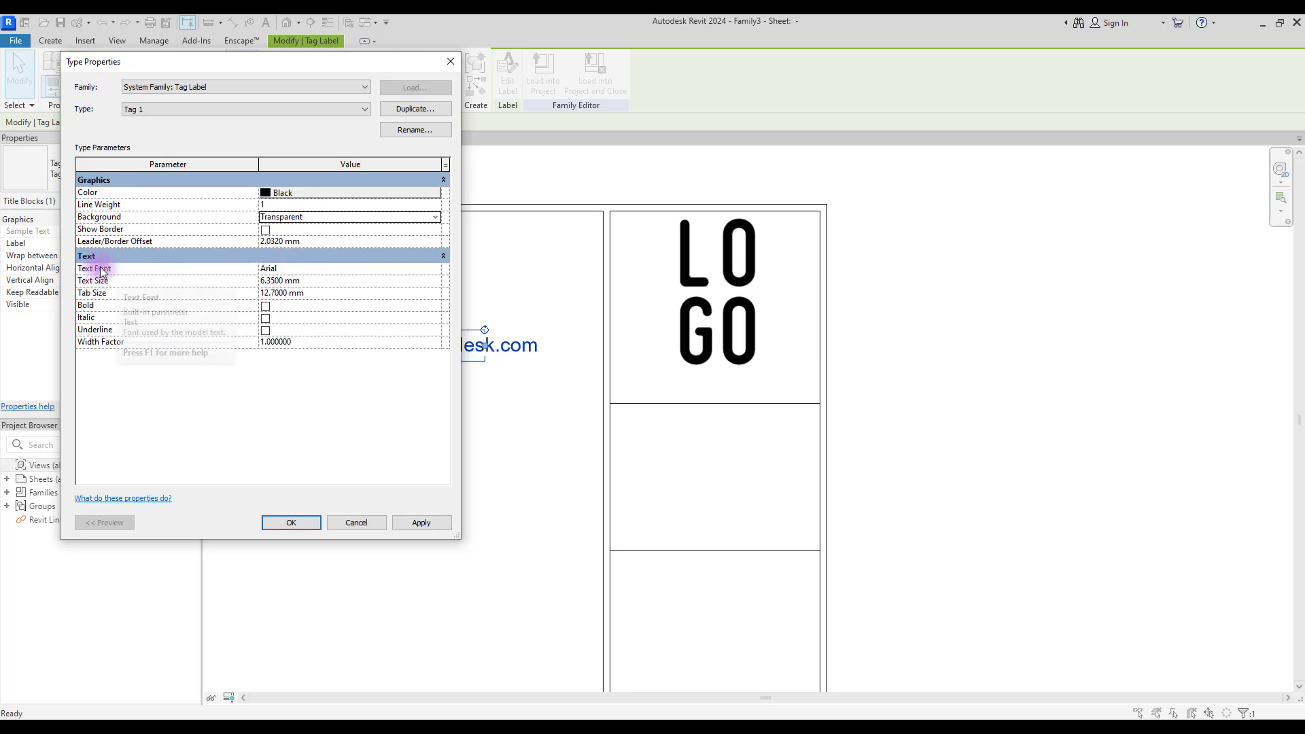
click(439, 275)
click(435, 268)
click(320, 283)
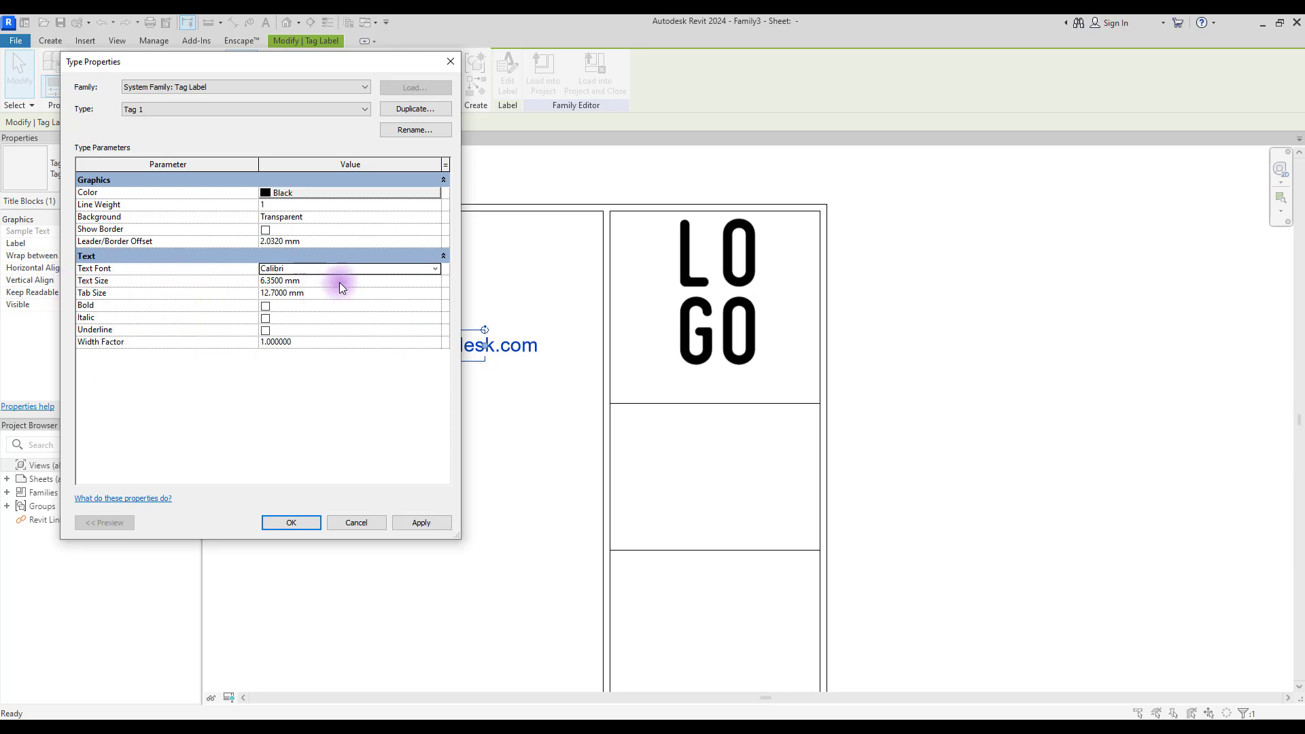
click(340, 279)
text(3)
key(Return)
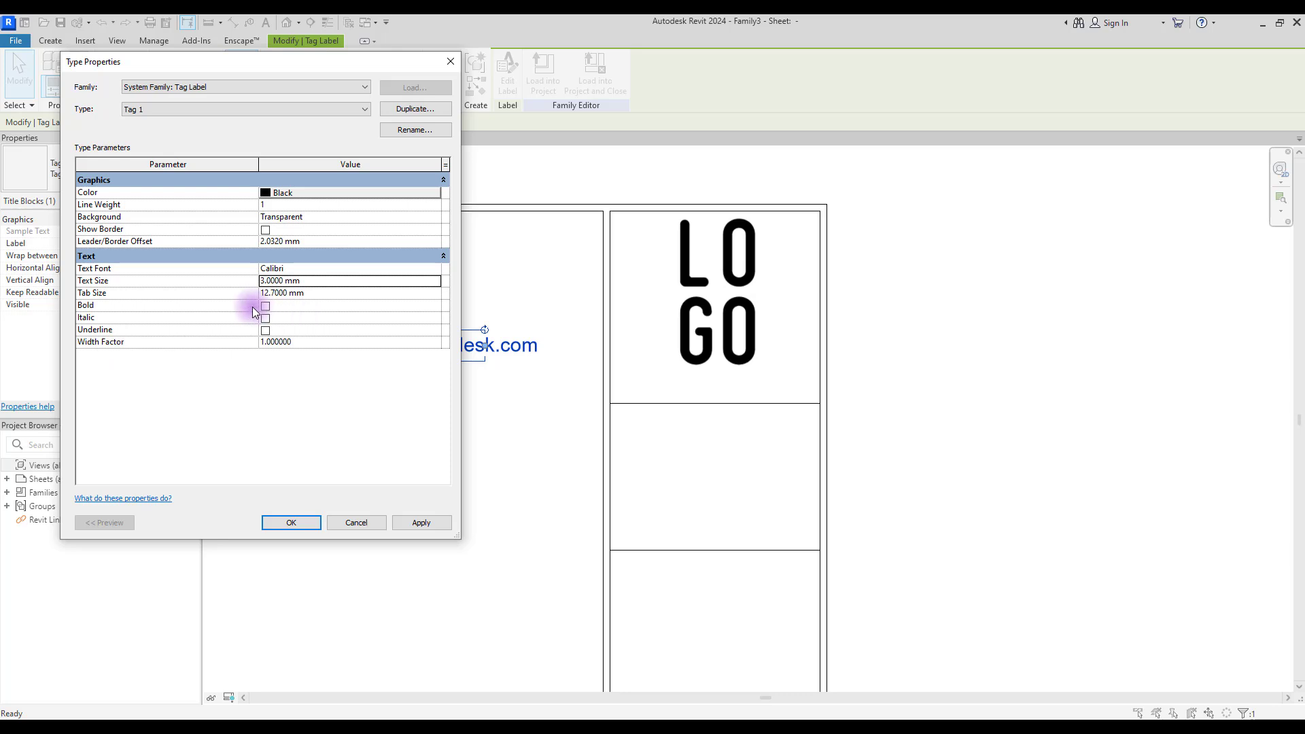
click(421, 522)
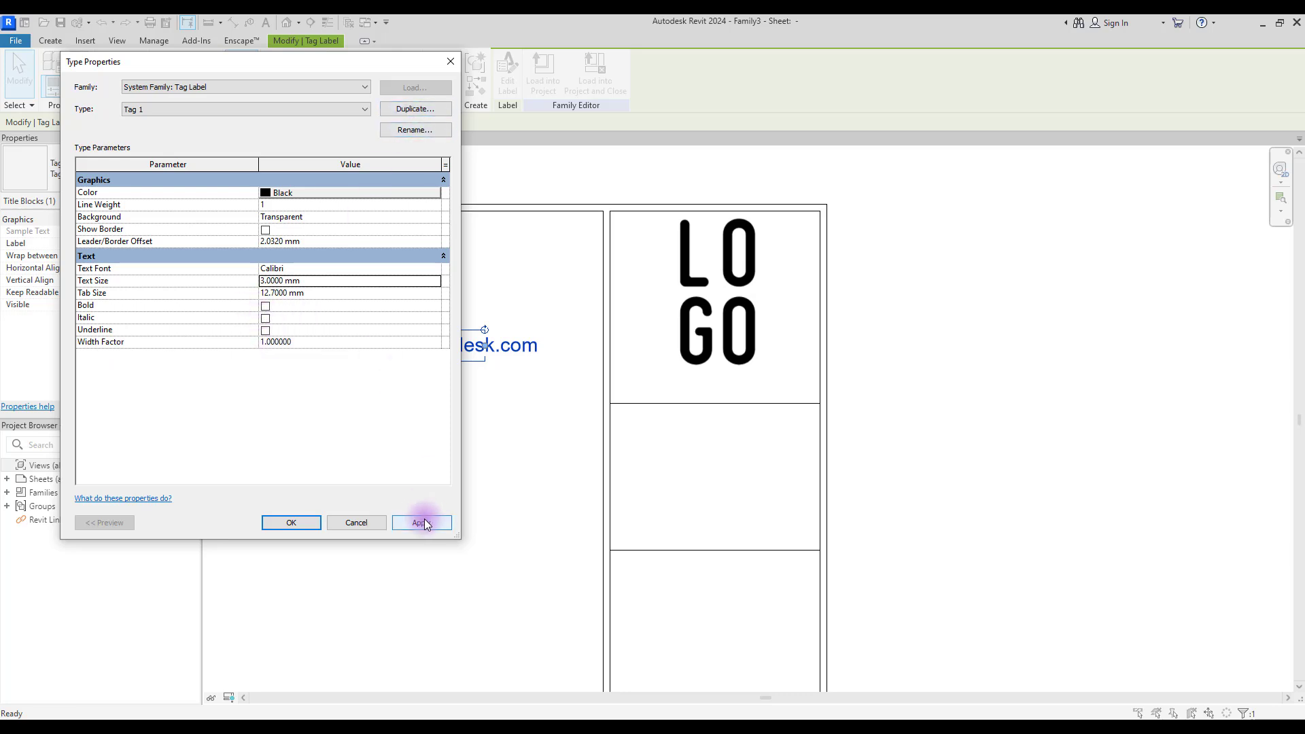
- Duplicate the label type as a new type named Tag A
click(415, 109)
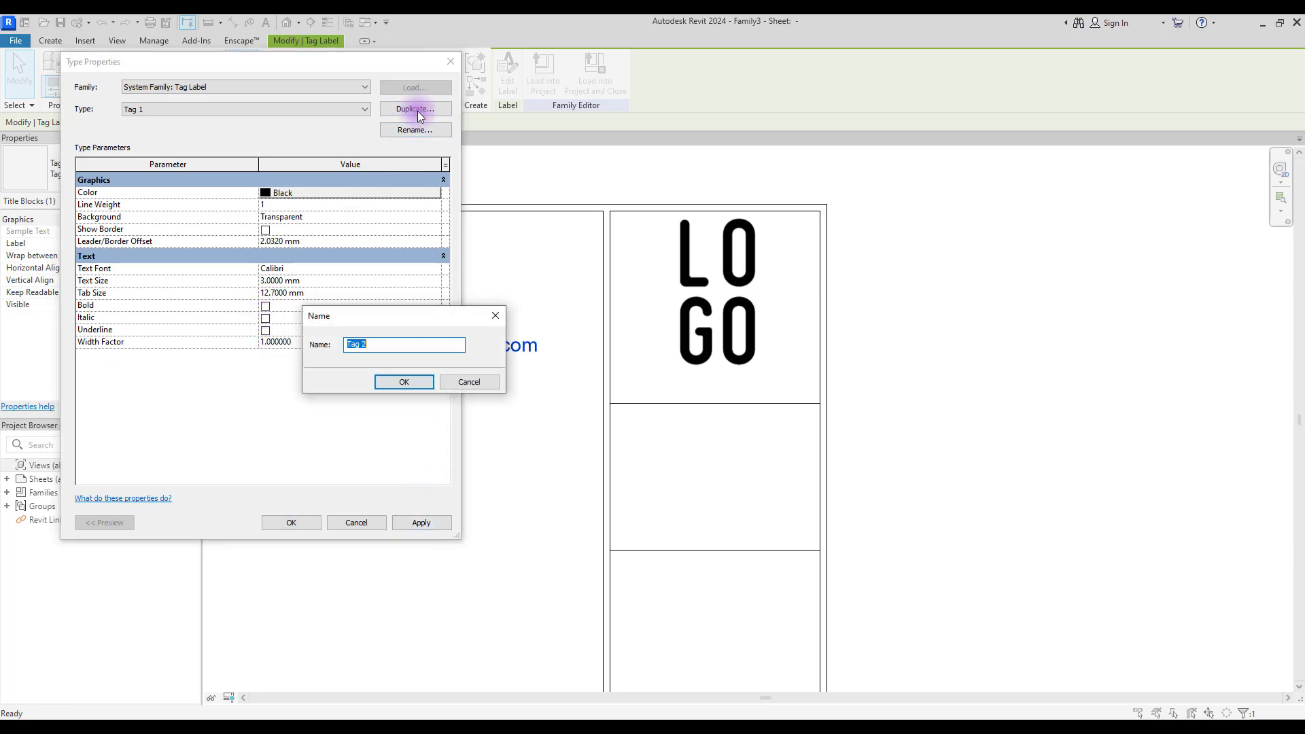
double_click(368, 343)
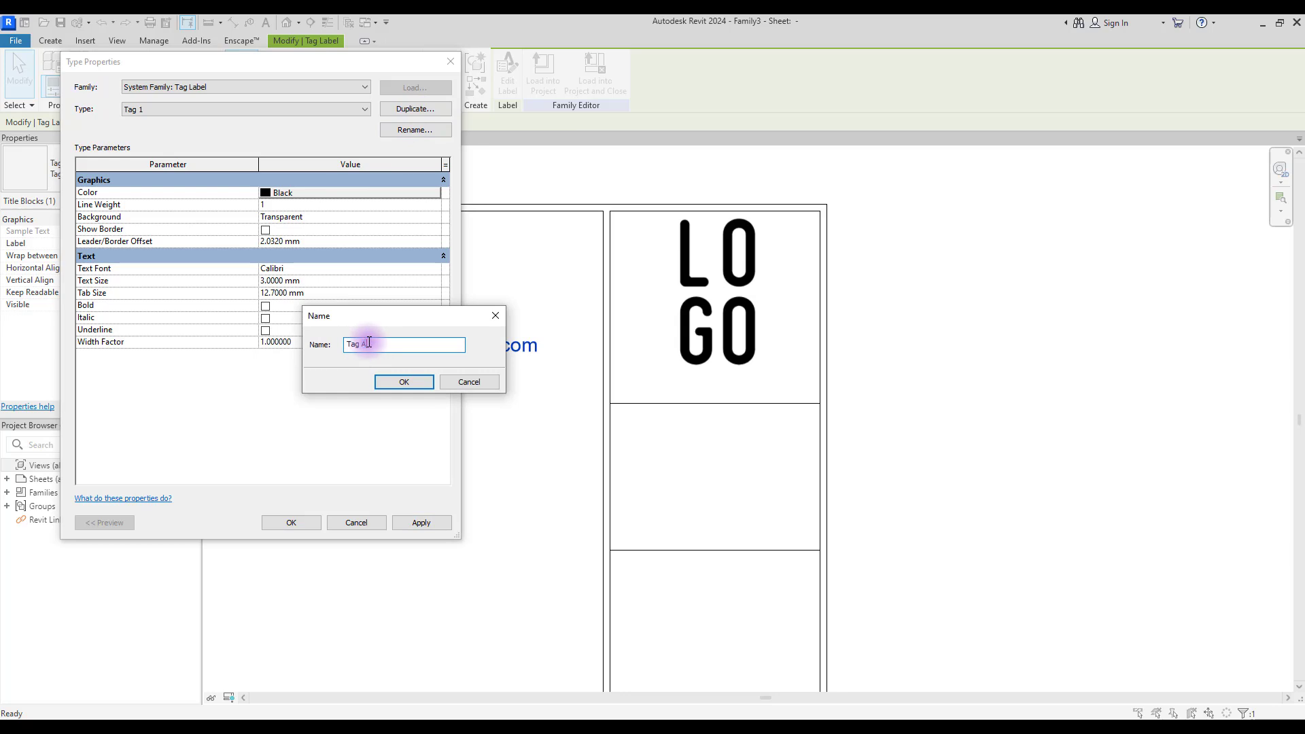
text(A)
key(Return)
key(Return)
- Copy the URL label under the logo, set Center/Middle alignment, and widen it across the panel
ctrl+drag(388, 341, 687, 386)
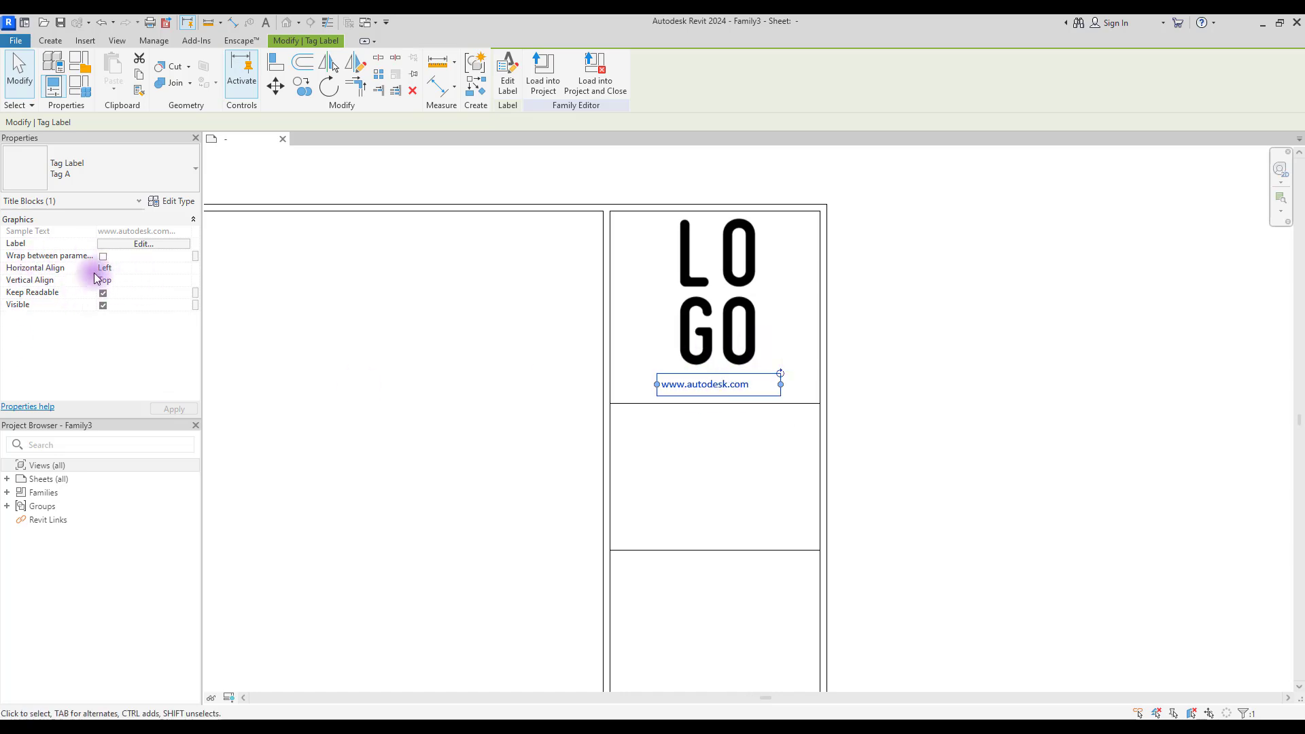
double_click(182, 267)
double_click(169, 280)
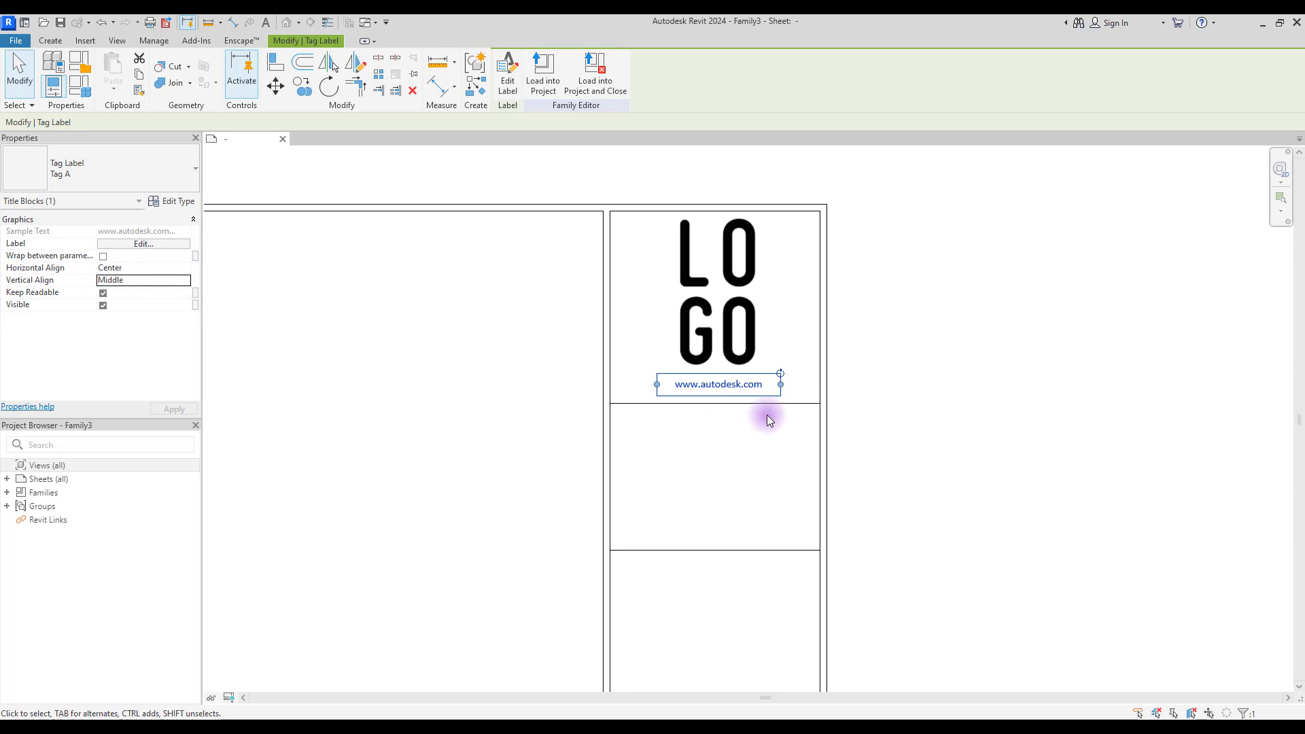
drag(654, 386, 621, 387)
click(705, 431)
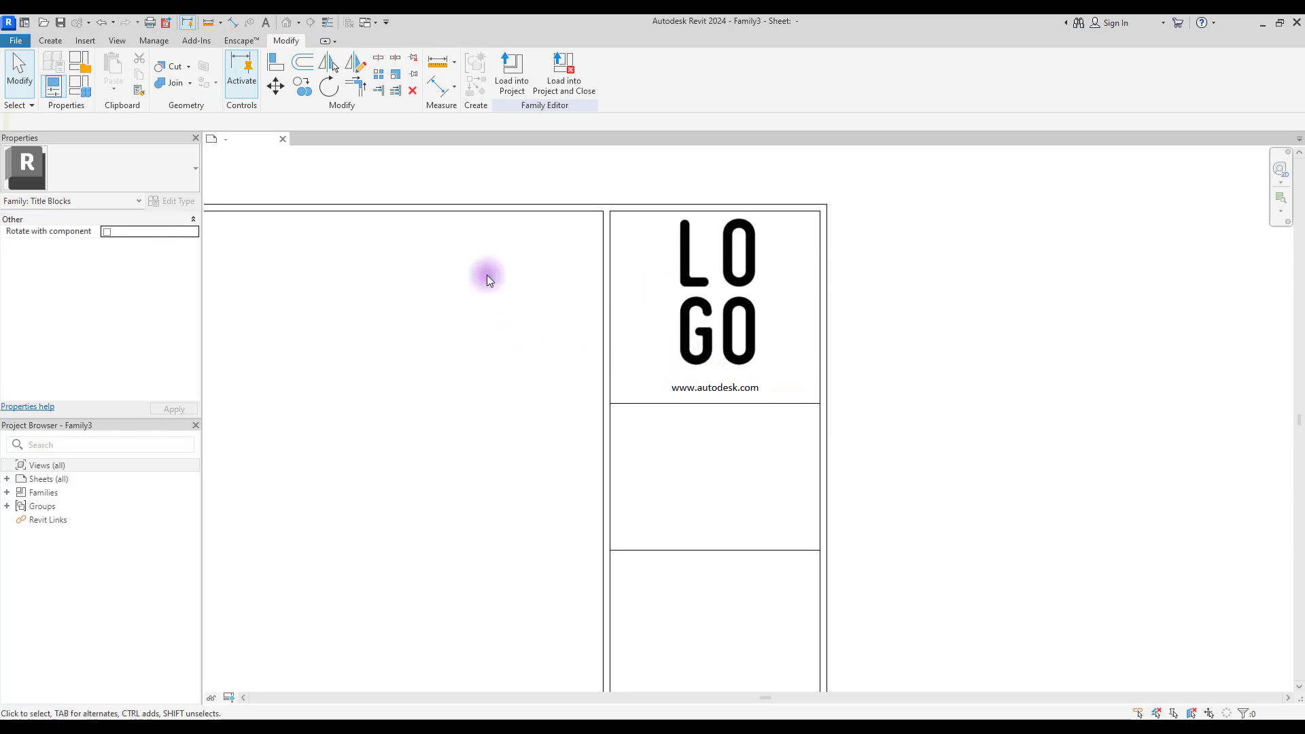
click(53, 41)
click(479, 89)
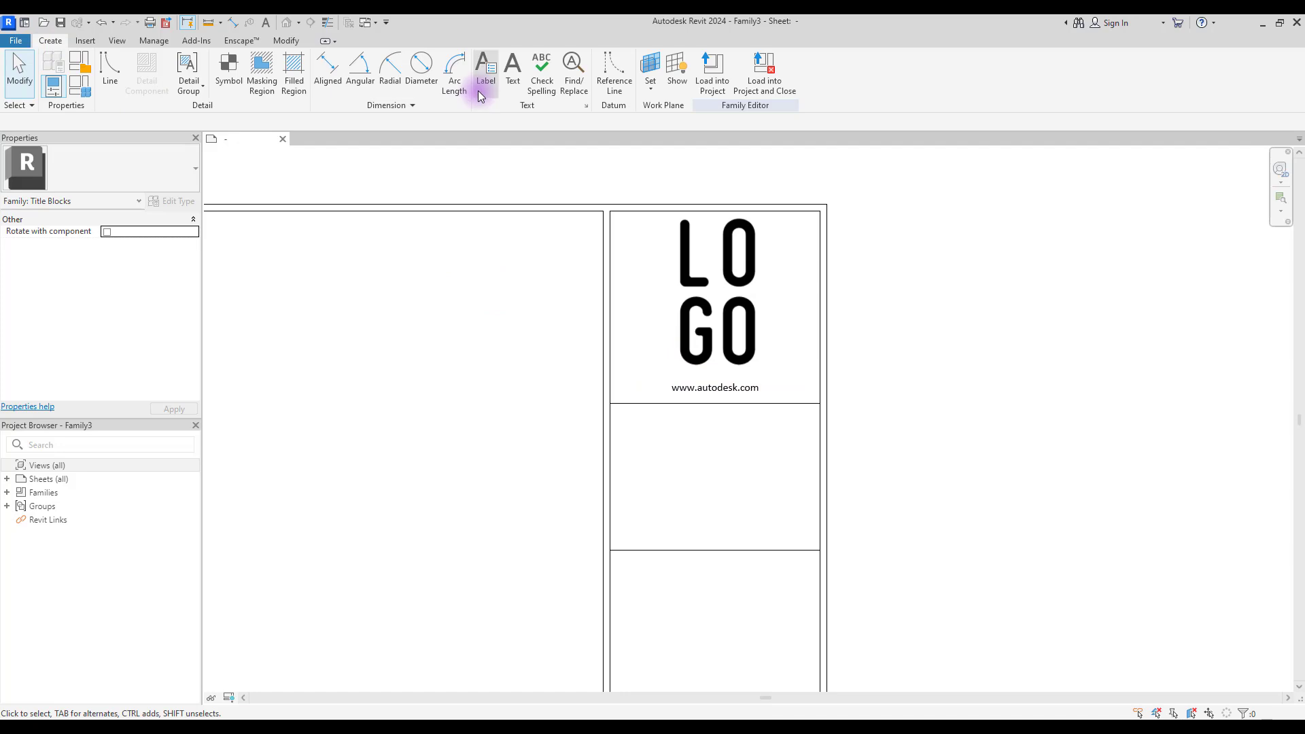
click(423, 370)
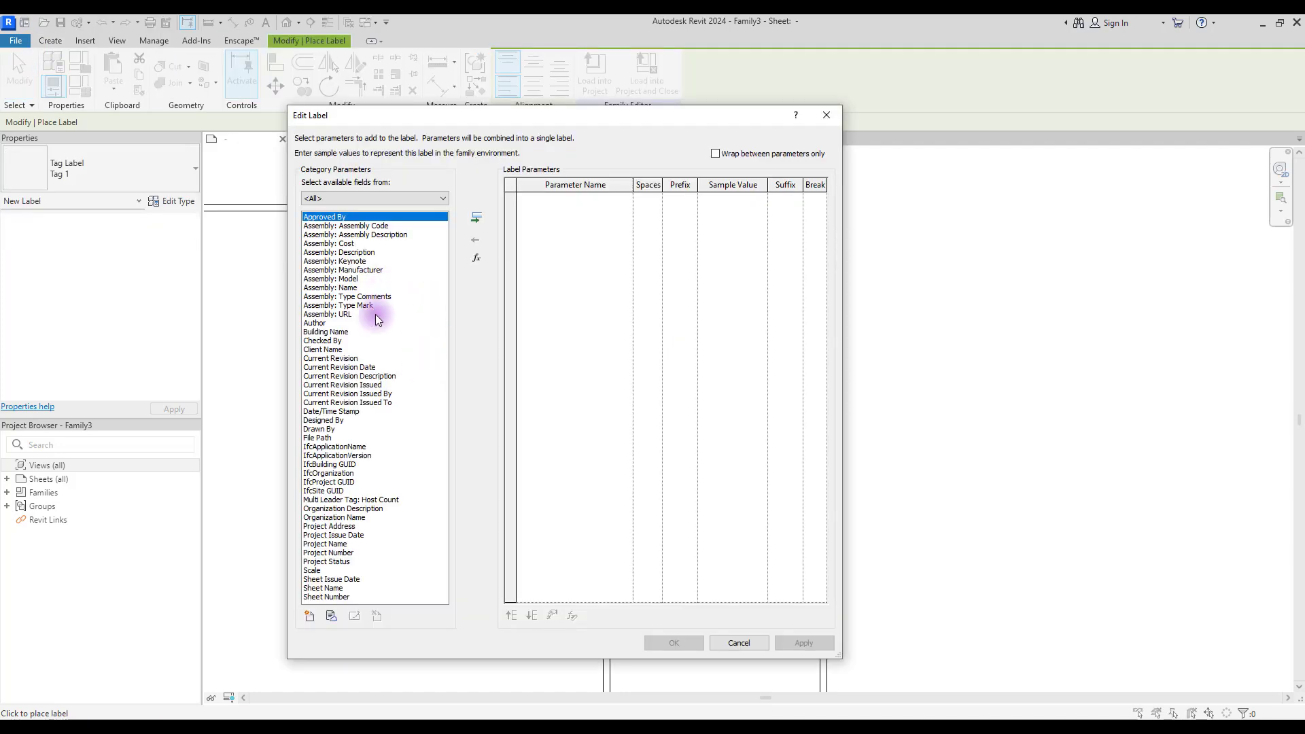
click(339, 510)
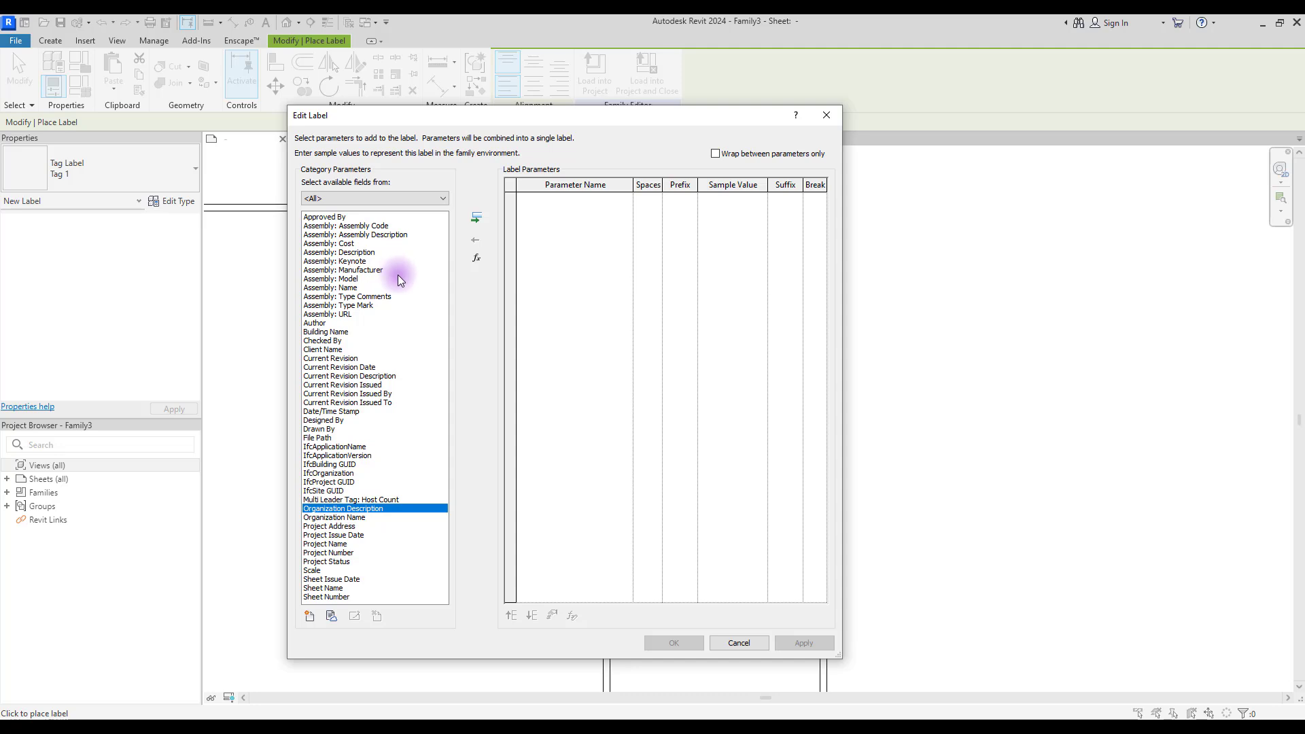
double_click(340, 510)
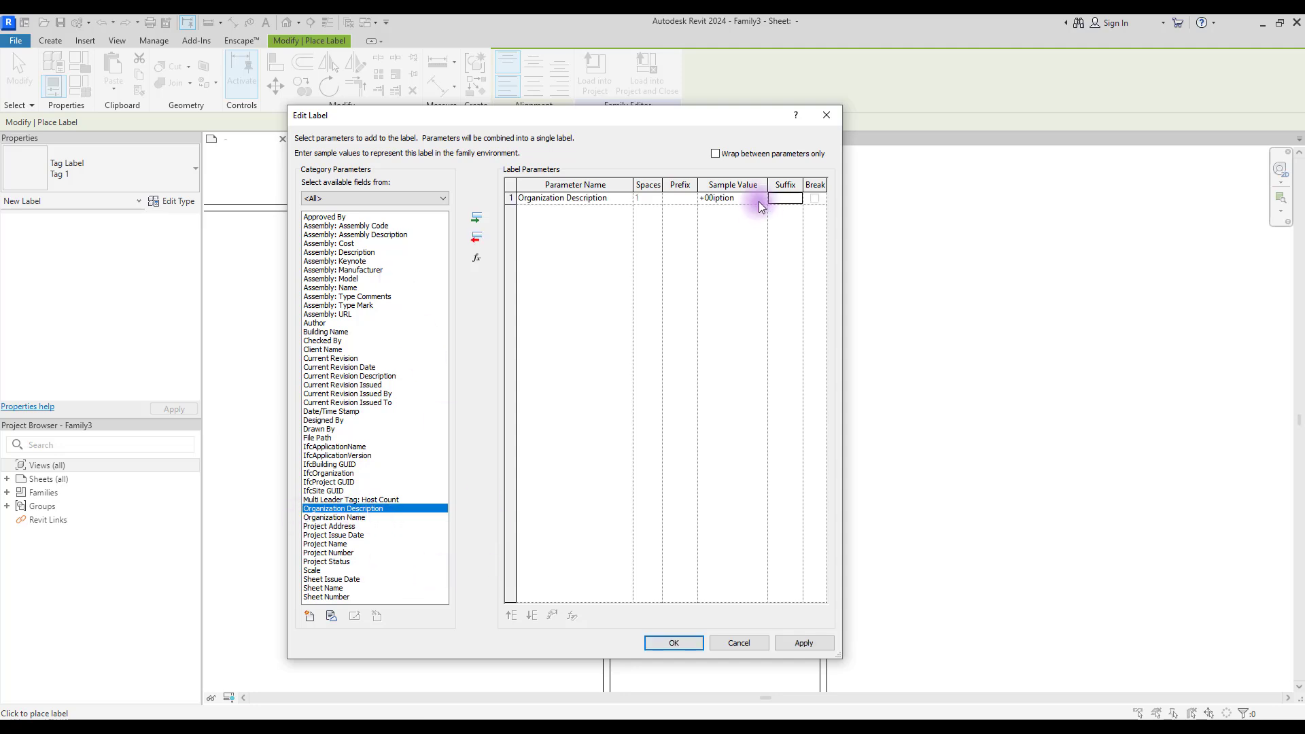
click(750, 199)
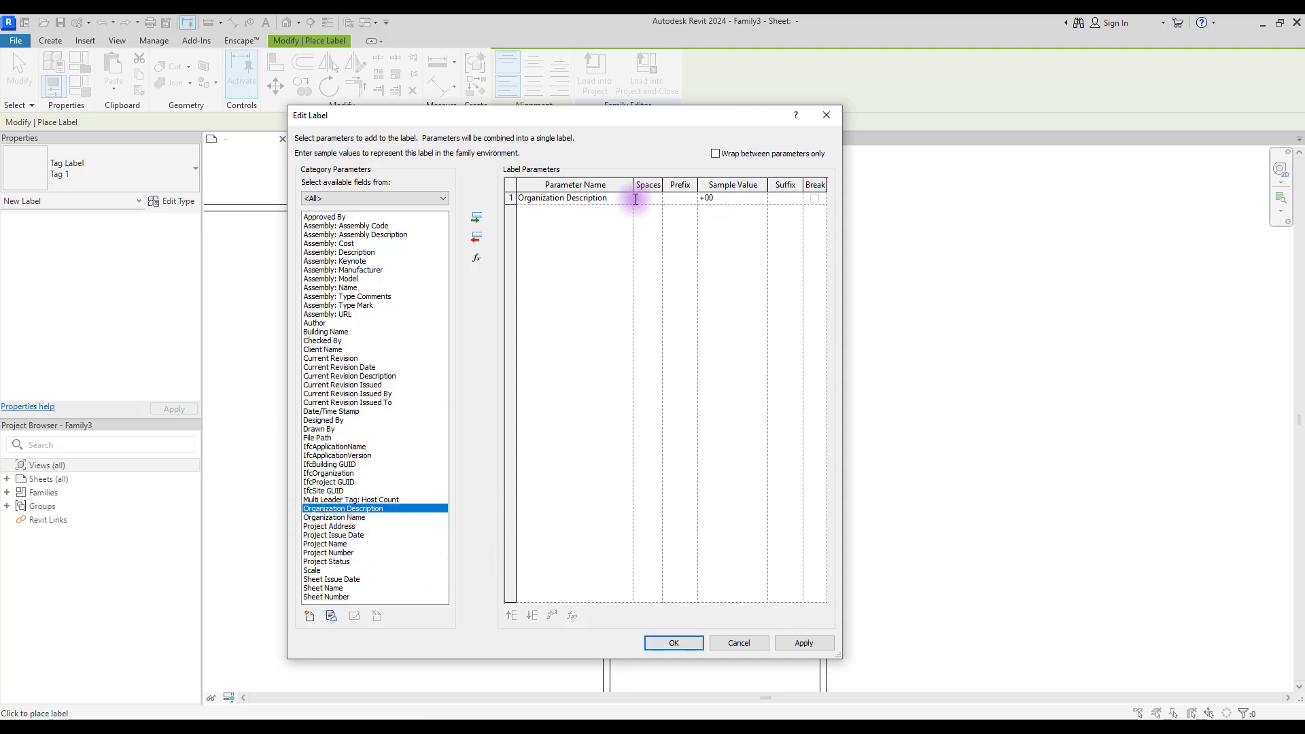
text(+000 000 0000)
key(Return)
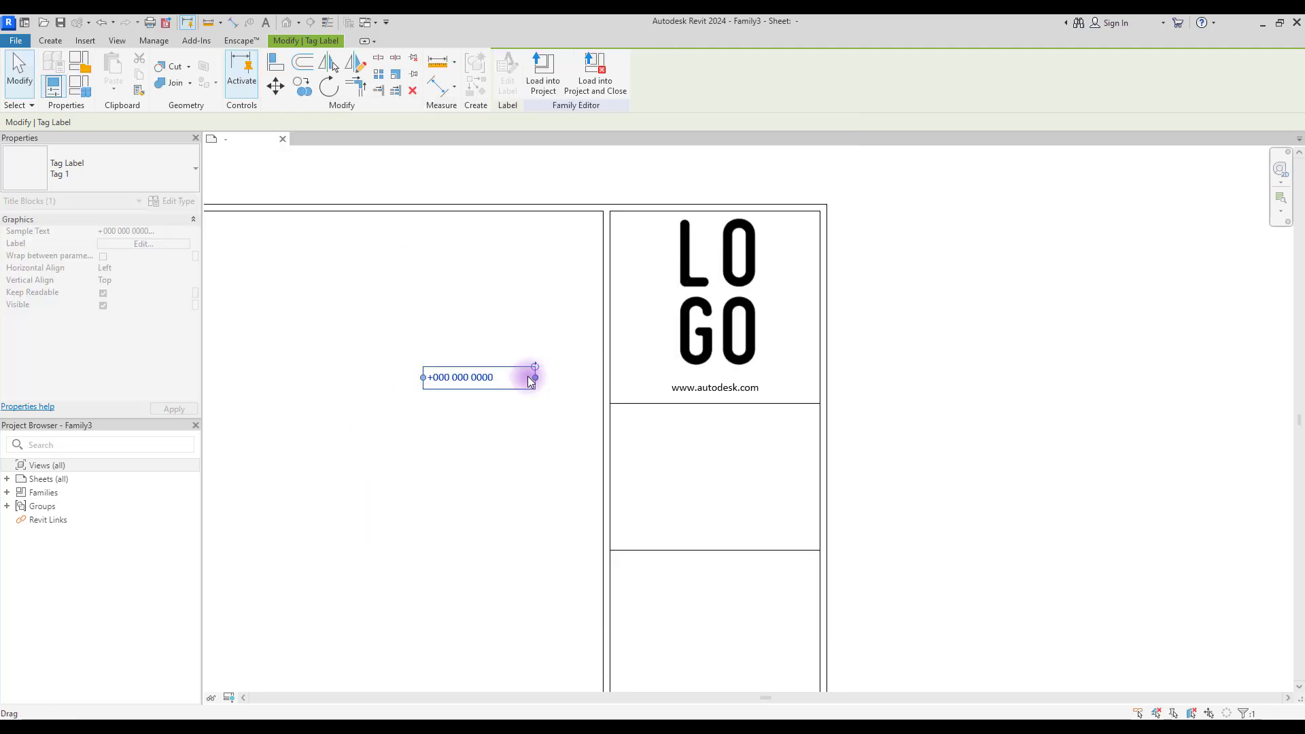
click(466, 374)
drag(467, 374, 741, 403)
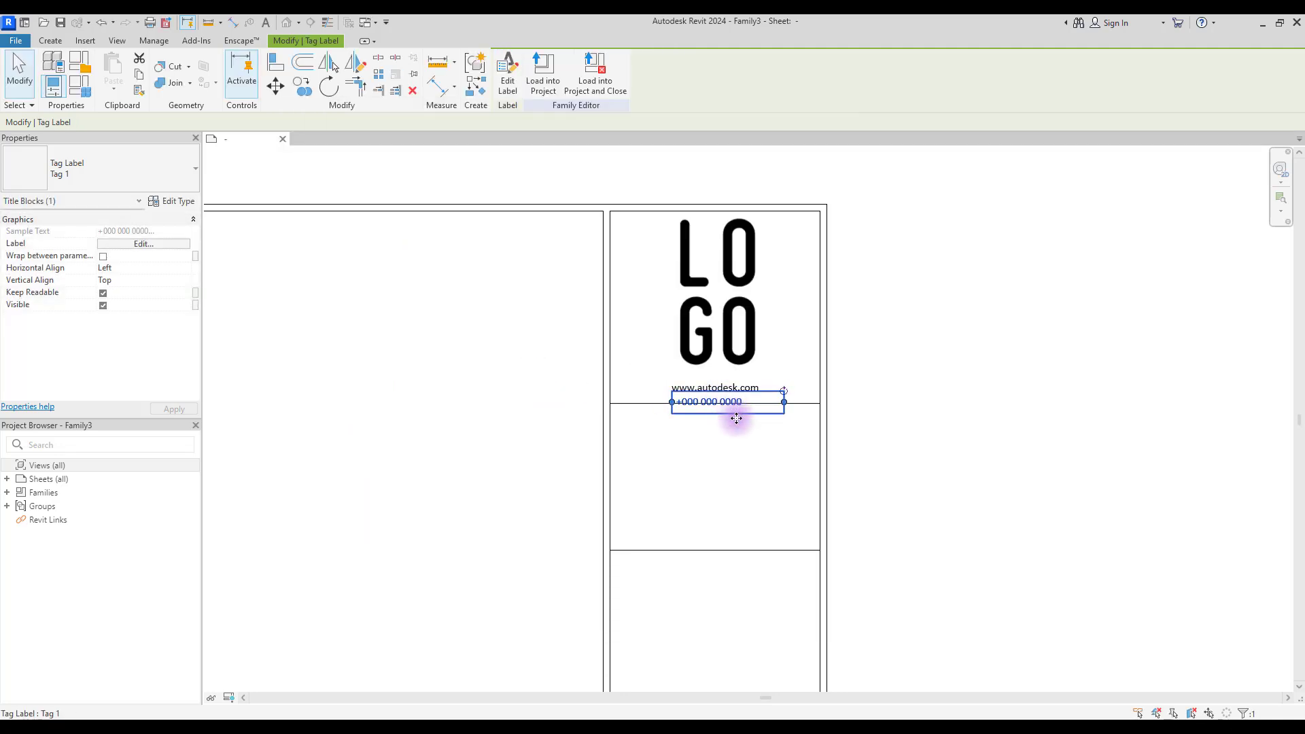
click(184, 280)
click(109, 295)
middle_drag(716, 494, 820, 353)
click(820, 354)
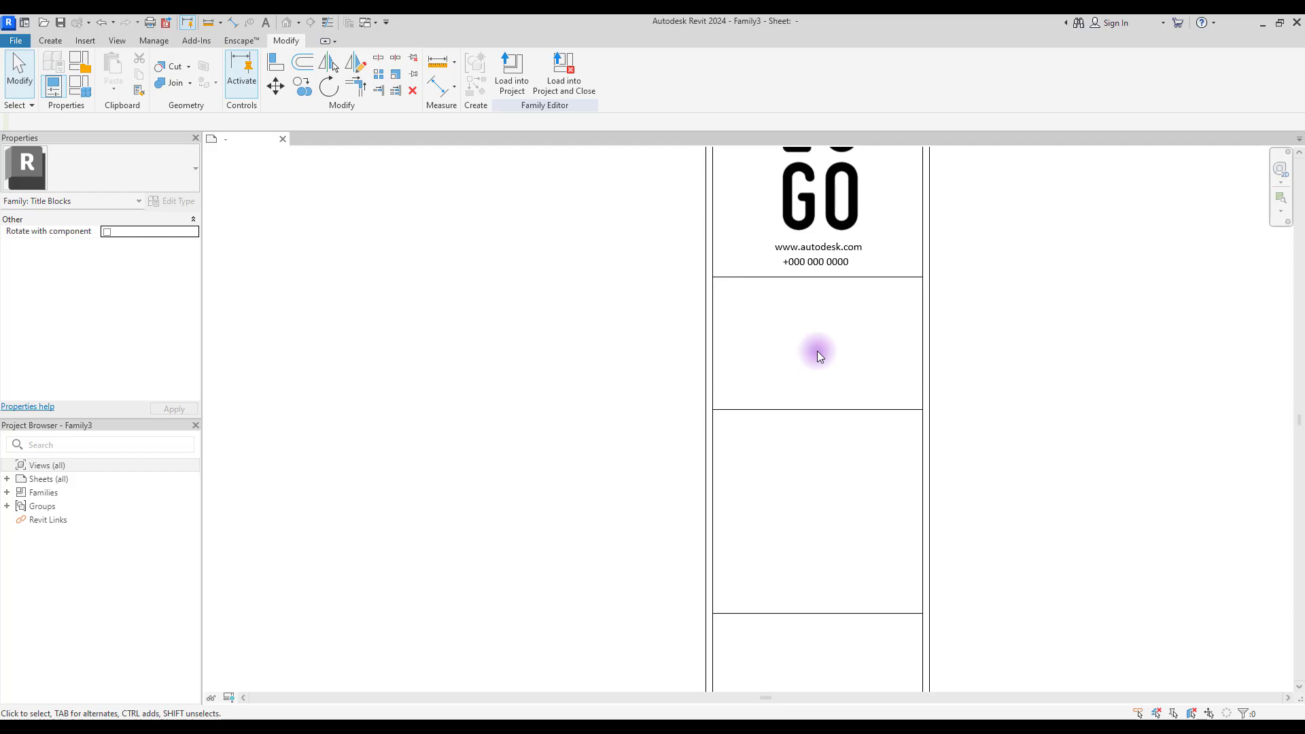
- Zoom out to see the logo, URL and phone lines, with the Create tools showing
scroll(732, 303, down, 1)
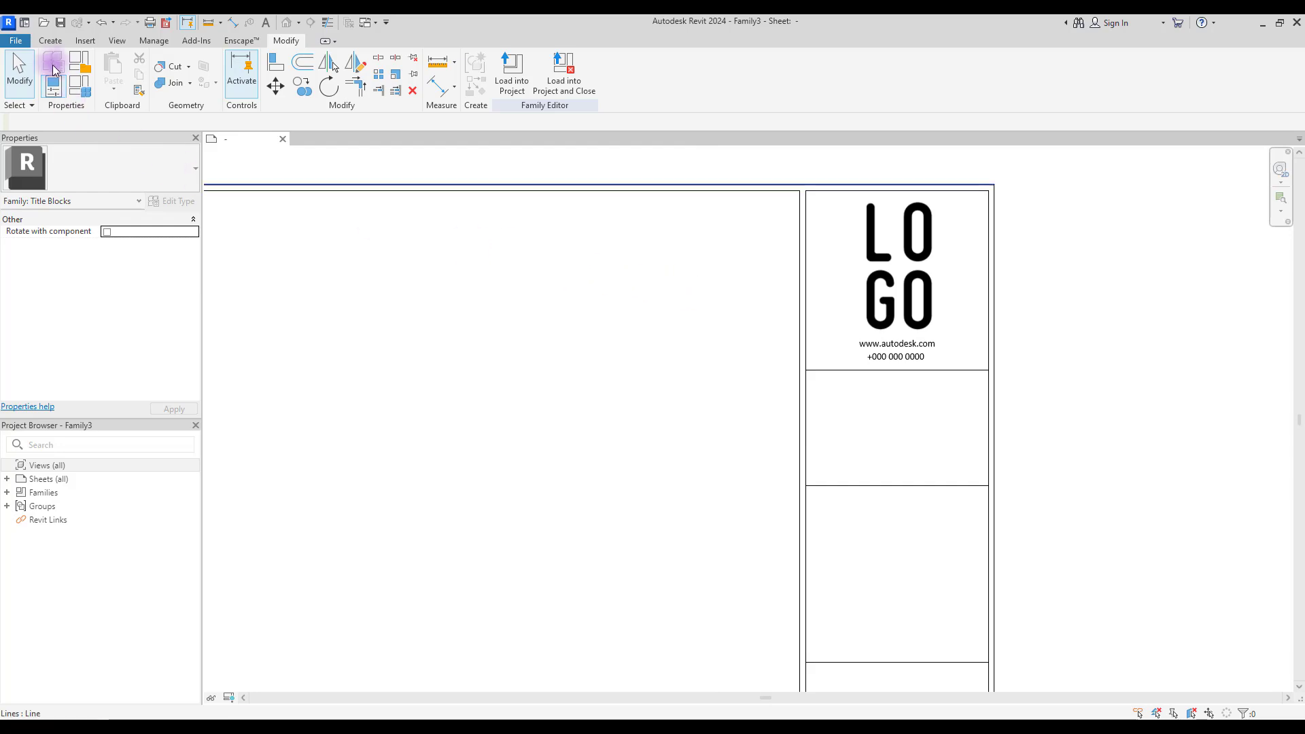
click(51, 41)
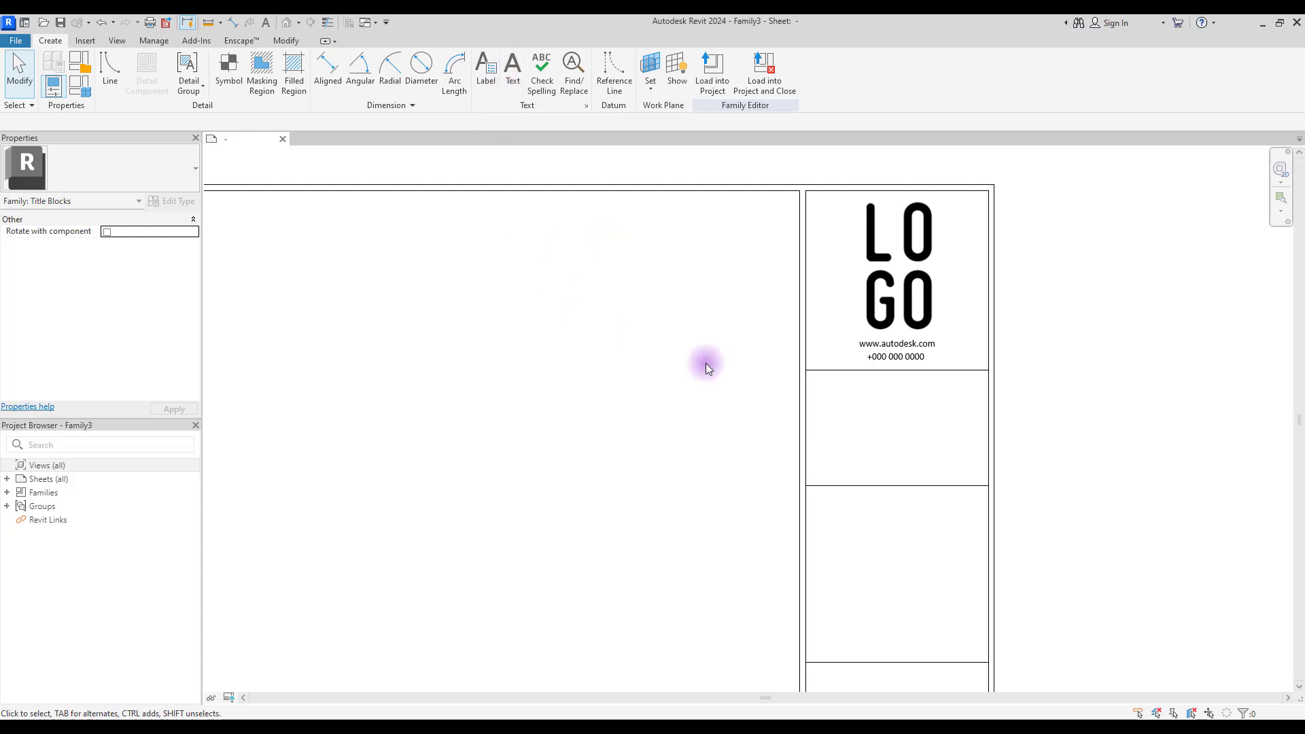
- Add a 'Client/Owner:' text note in the sheet's main area, left of the right column
click(511, 74)
drag(457, 295, 742, 423)
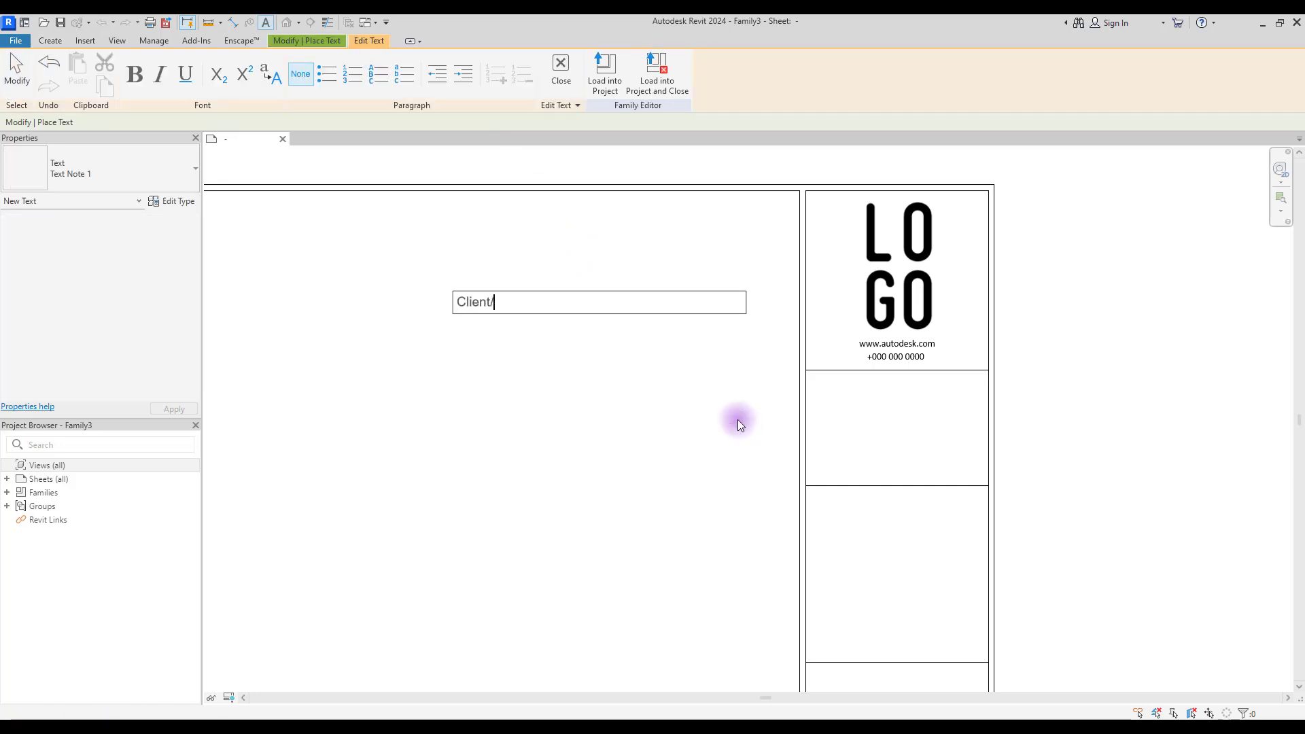
text(Client/Owner:)
click(737, 419)
click(449, 236)
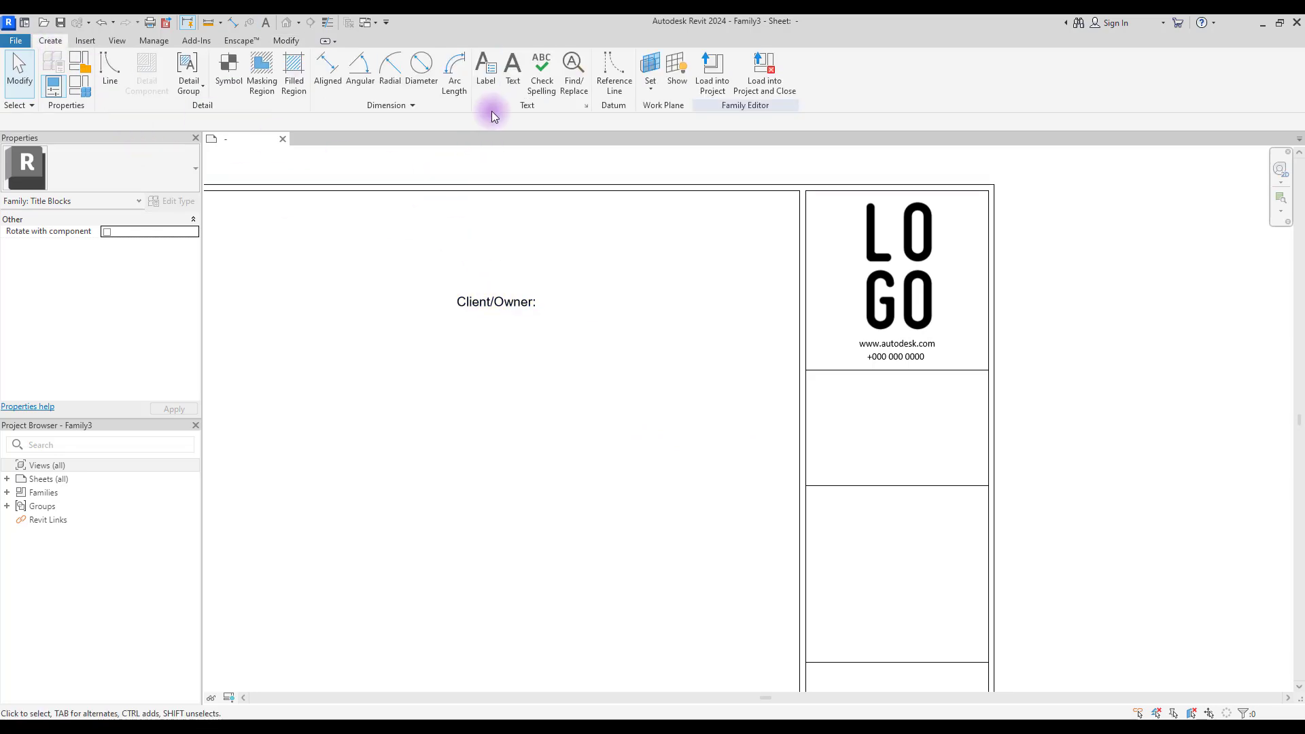
click(486, 72)
- Place a Client Name parameter label just right of the Client/Owner: note
click(357, 297)
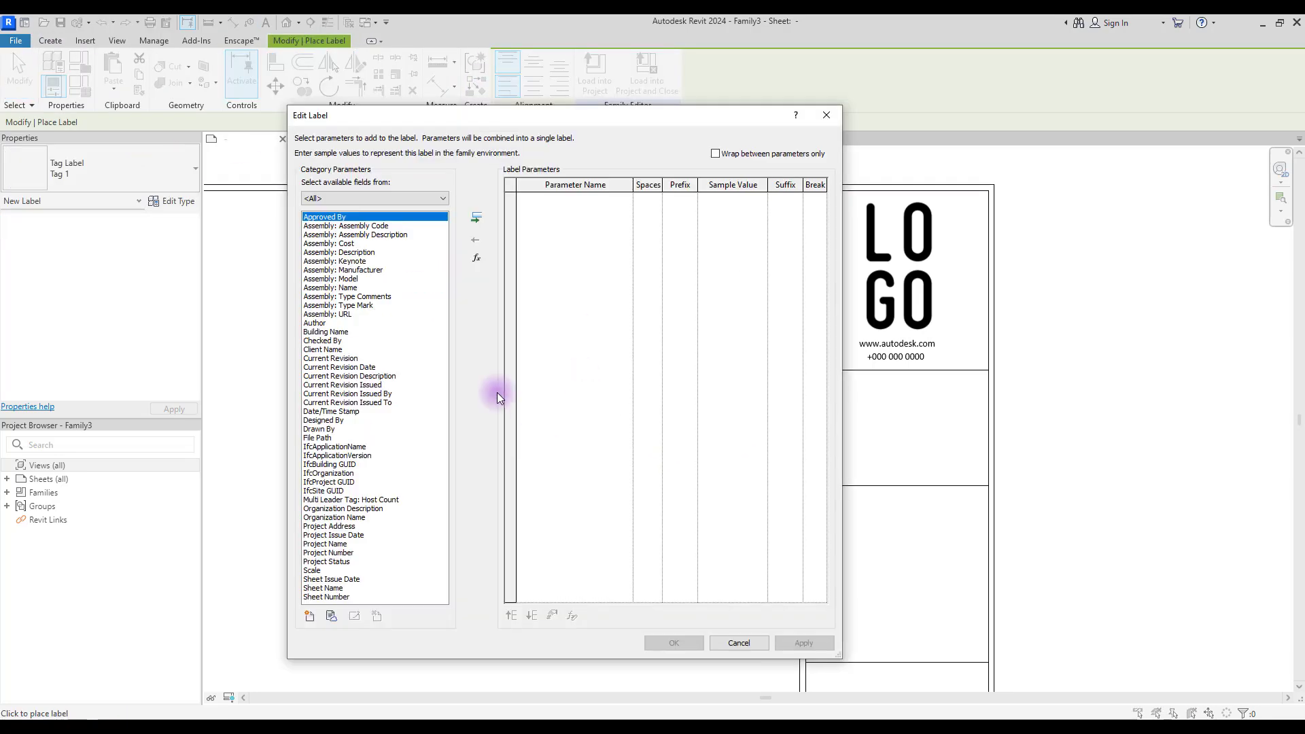
click(327, 350)
click(476, 218)
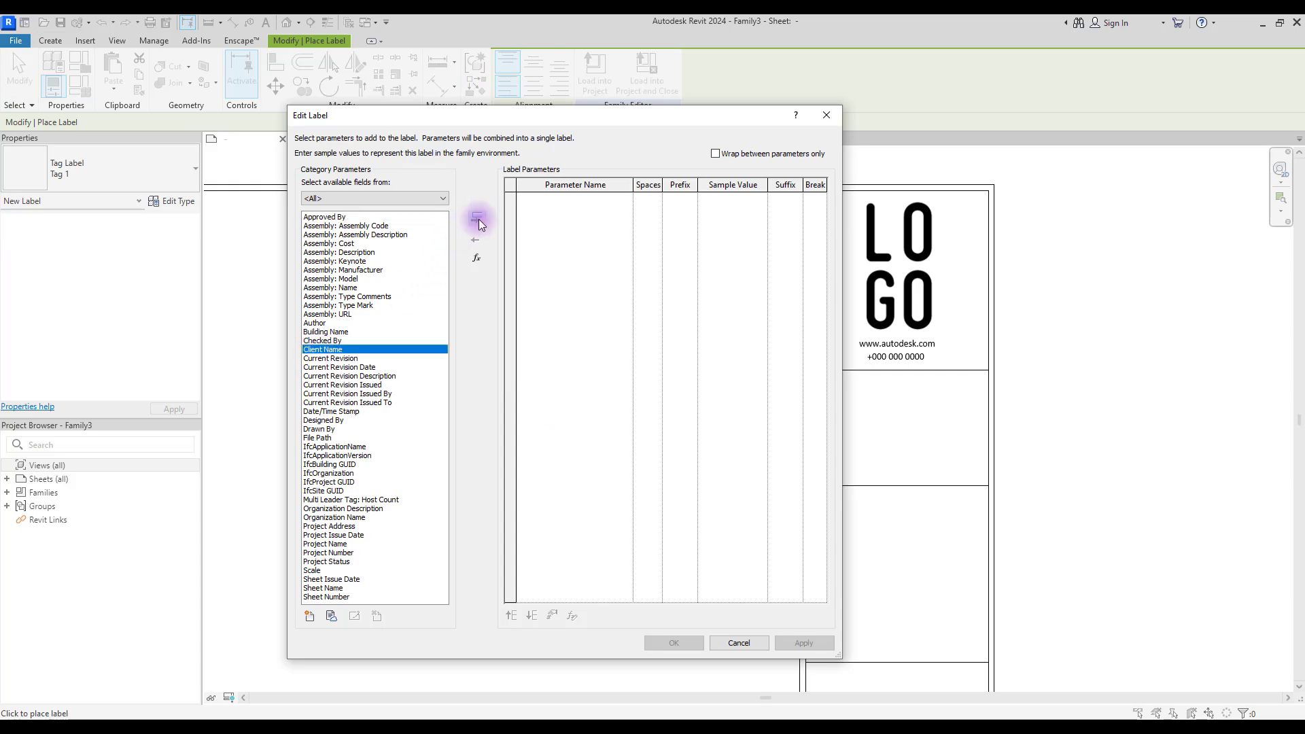
click(674, 643)
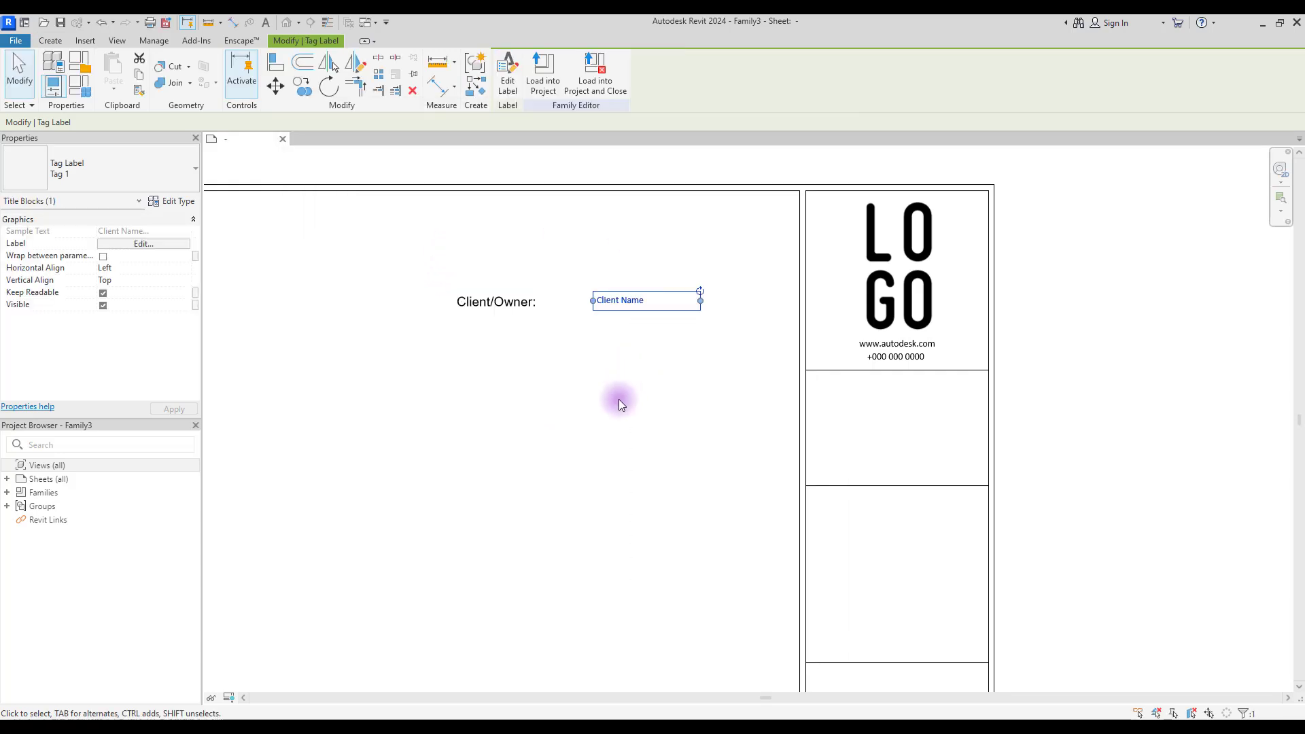
key(Escape)
click(646, 304)
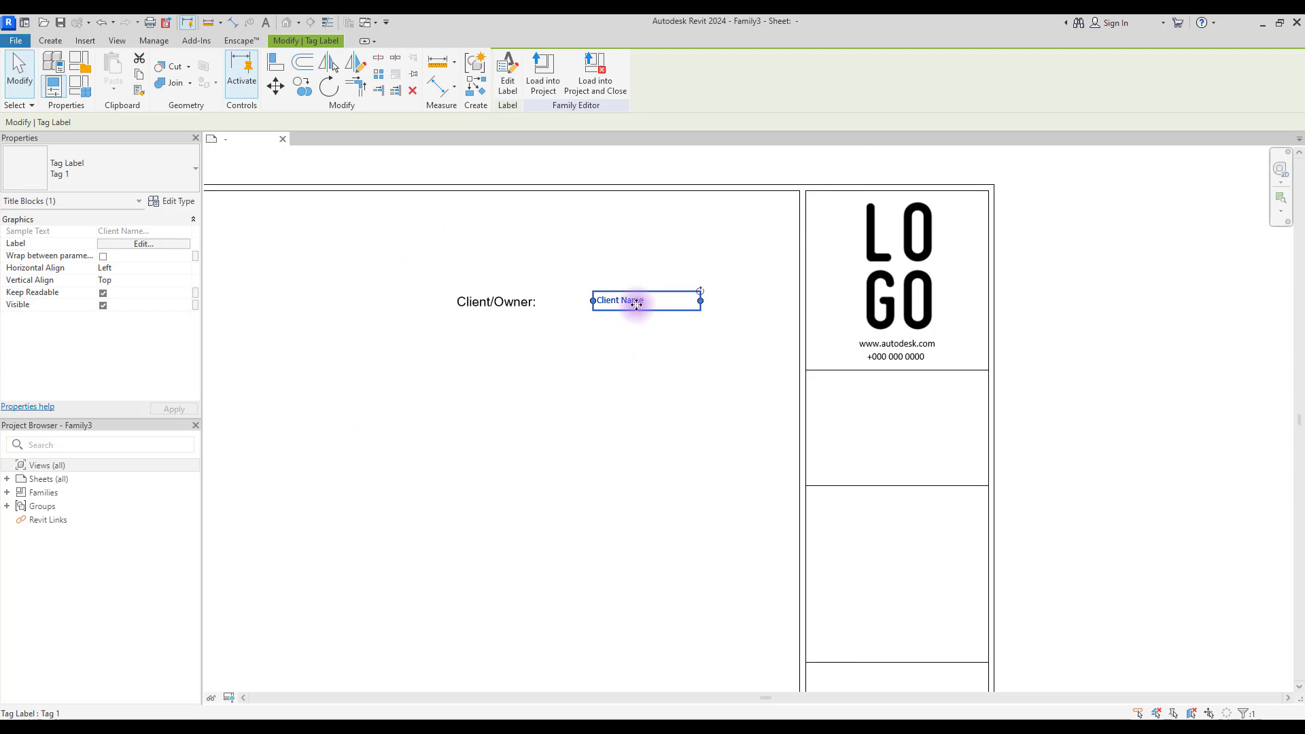
click(493, 303)
click(570, 387)
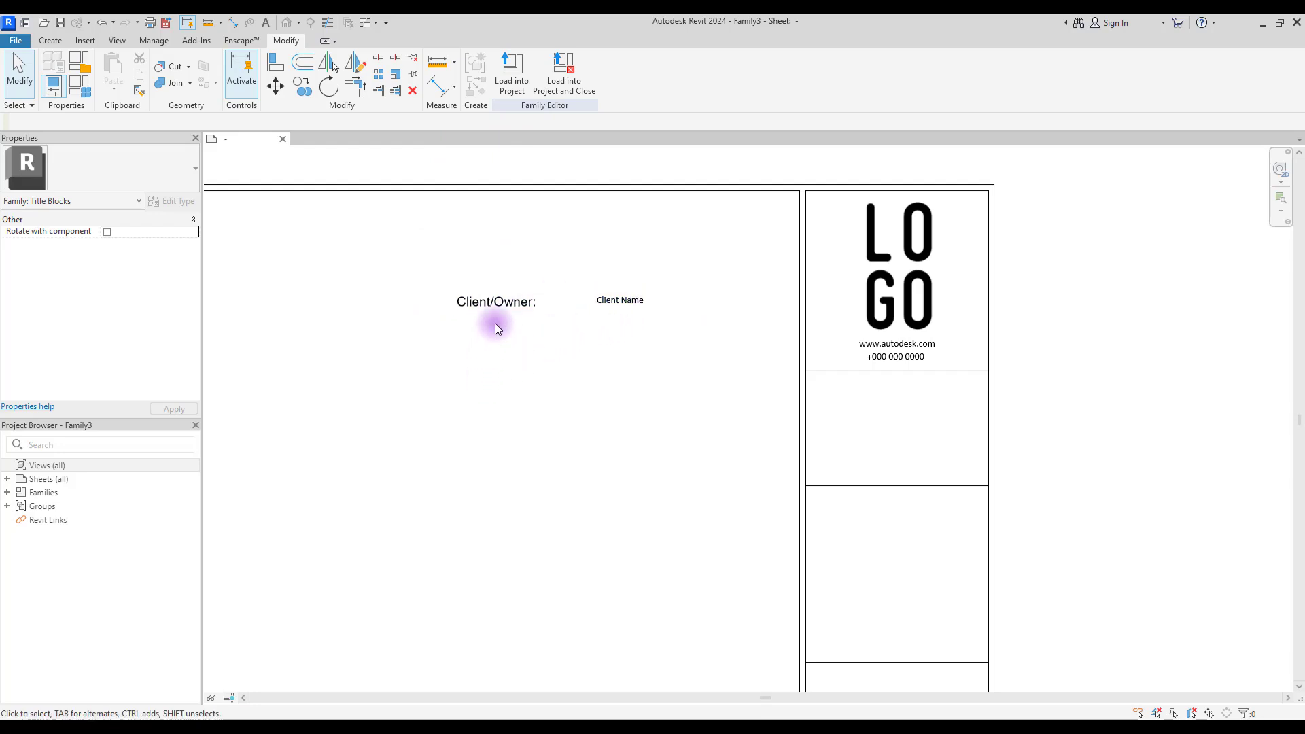
- Switch the Client/Owner: note to a Title text type with transparent background and Calibri font
click(500, 301)
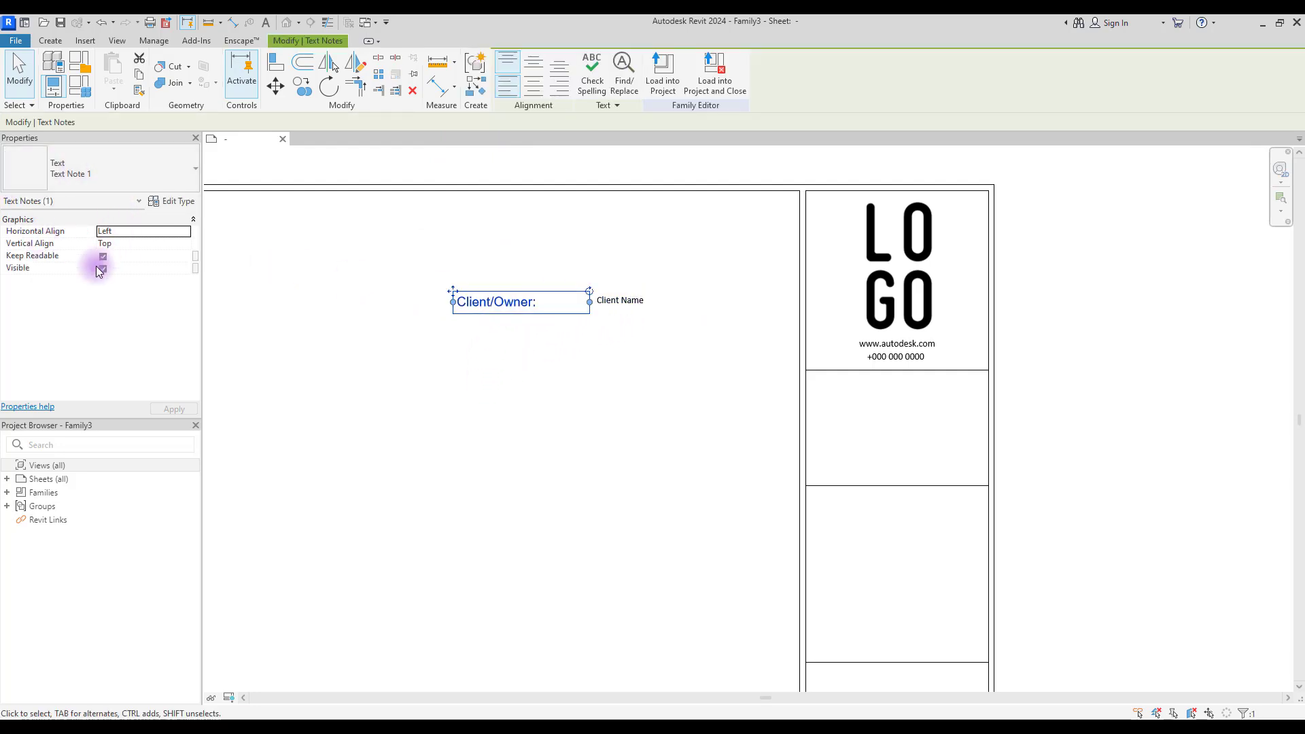
click(172, 203)
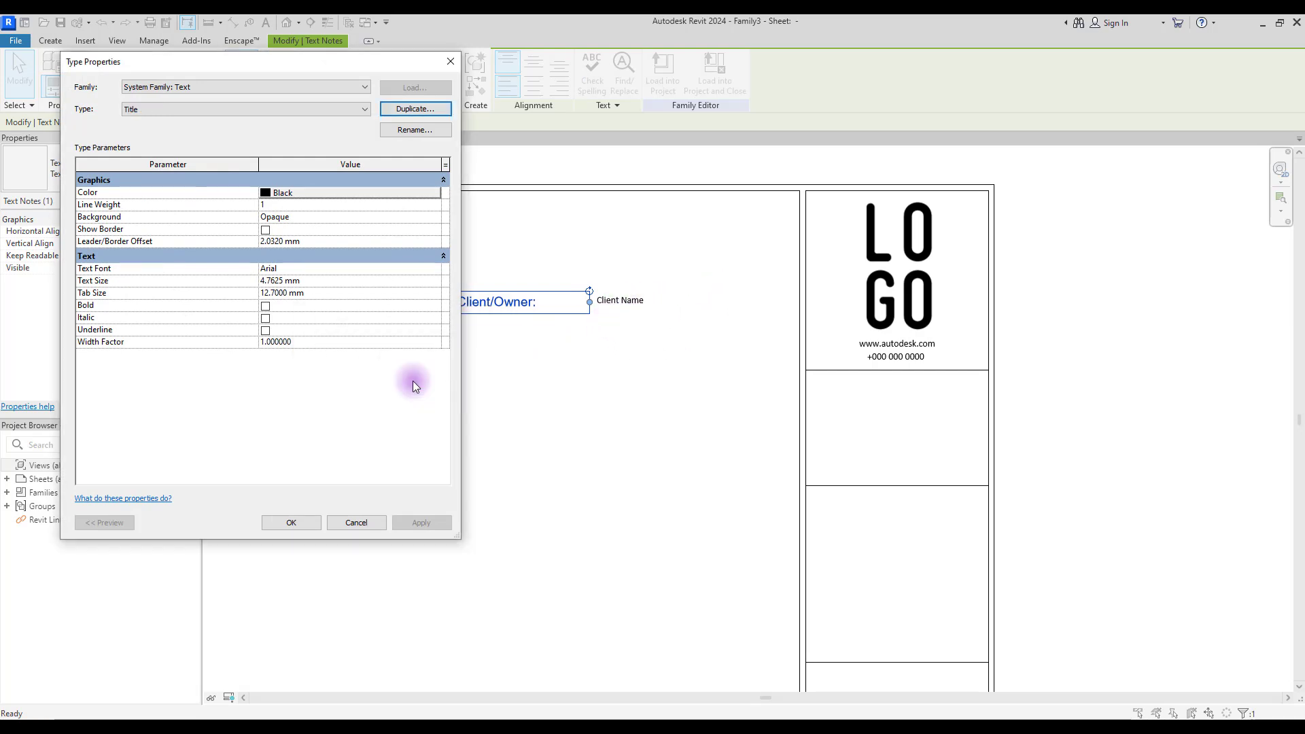
click(306, 216)
click(286, 236)
click(299, 268)
click(267, 304)
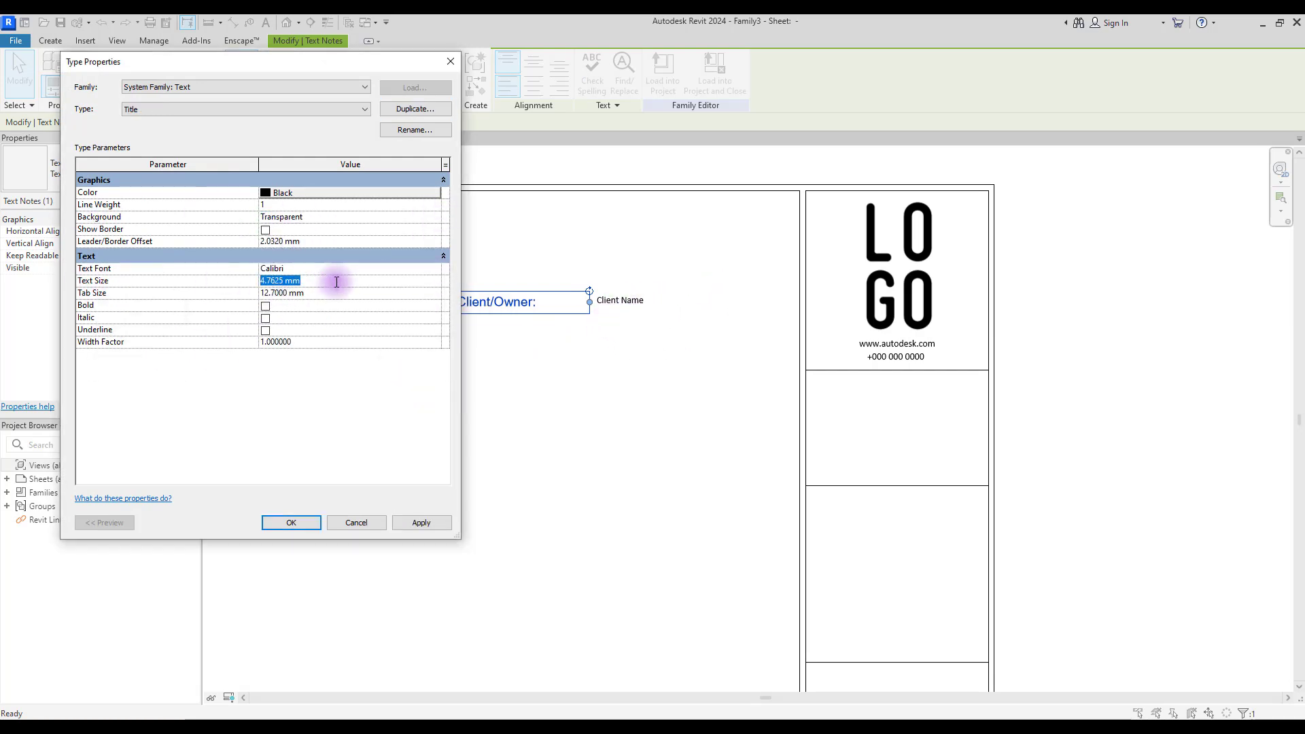
click(291, 522)
- Copy Client/Owner: into the right column's second panel and place Client Name beside it
ctrl+drag(453, 291, 809, 373)
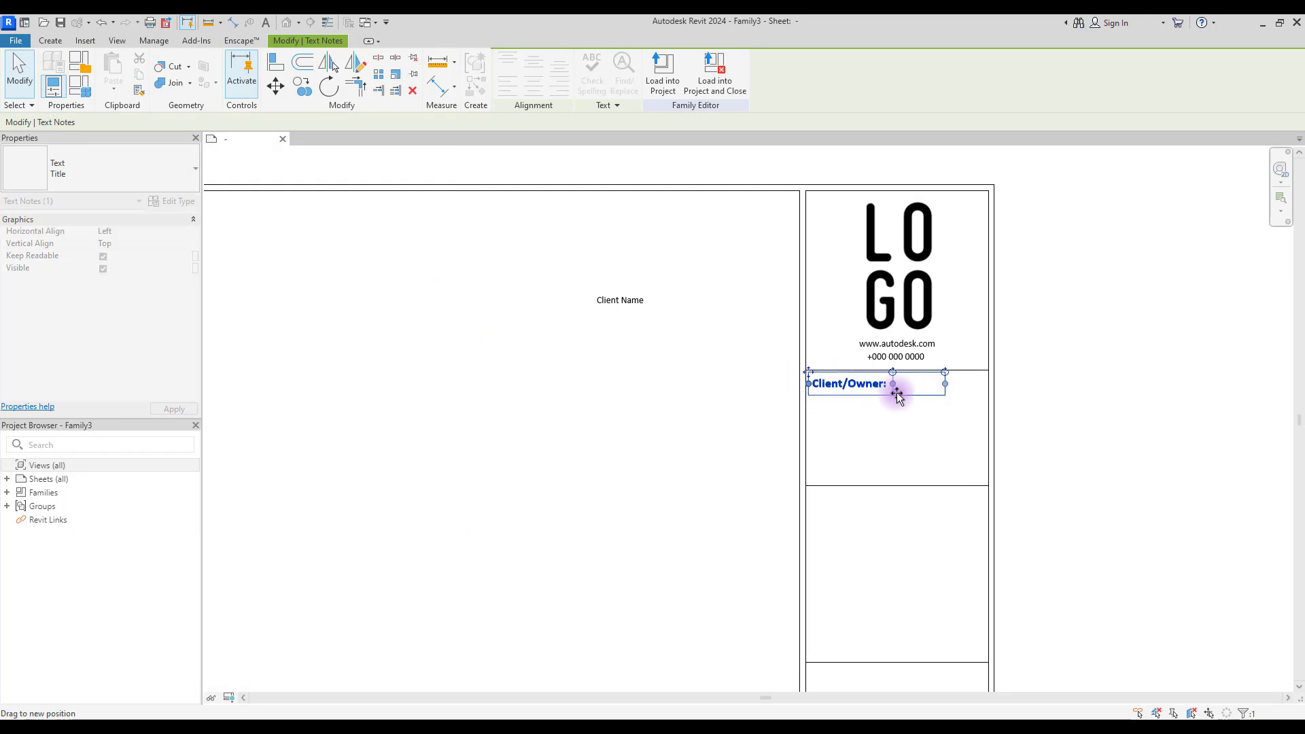
click(641, 303)
drag(642, 304, 927, 388)
scroll(811, 374, up, 2)
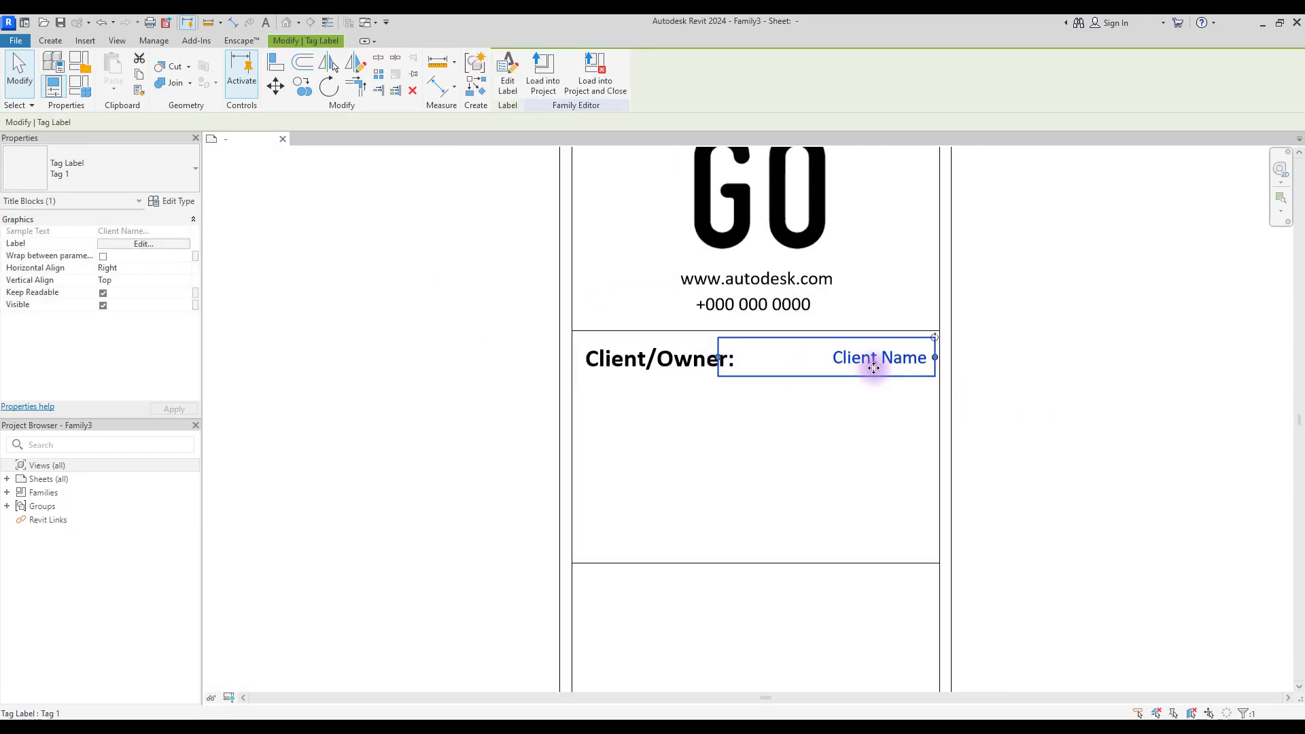
click(795, 457)
scroll(694, 399, down, 2)
scroll(963, 398, up, 1)
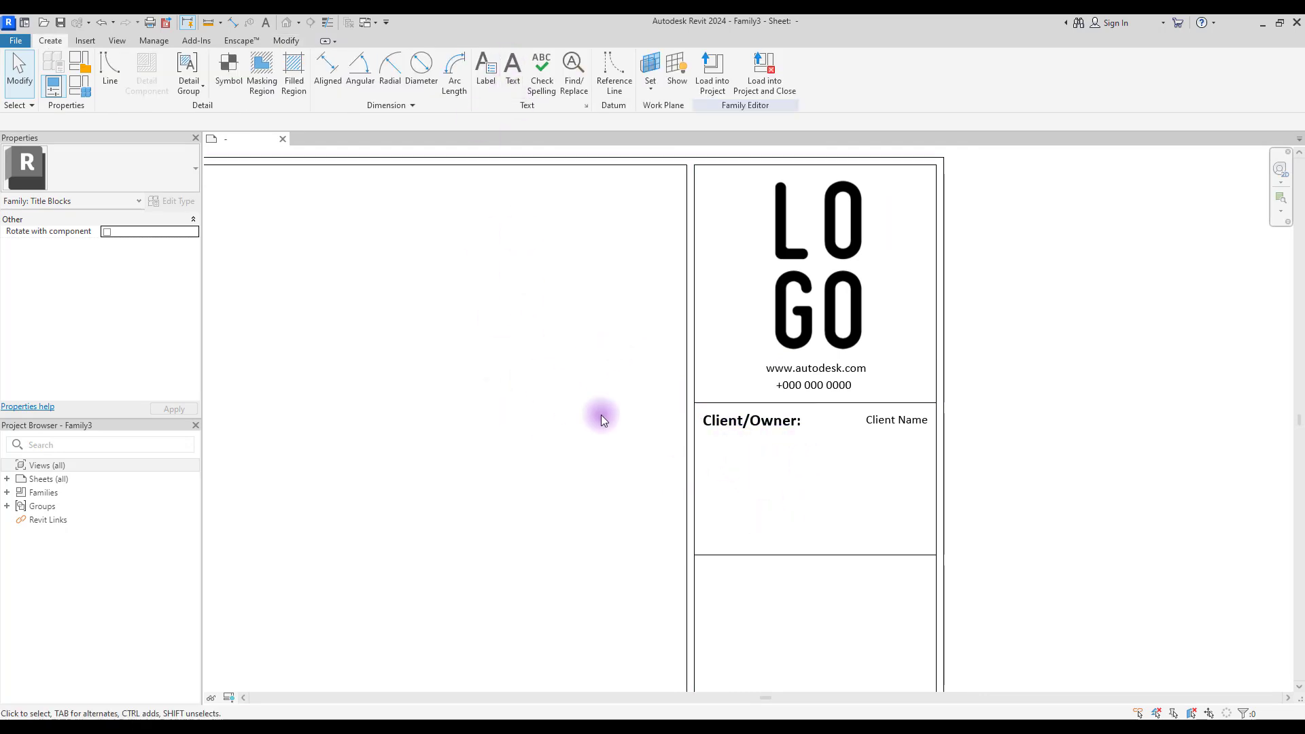
- Write a 'Designed By:' text note below Client/Owner:
click(514, 66)
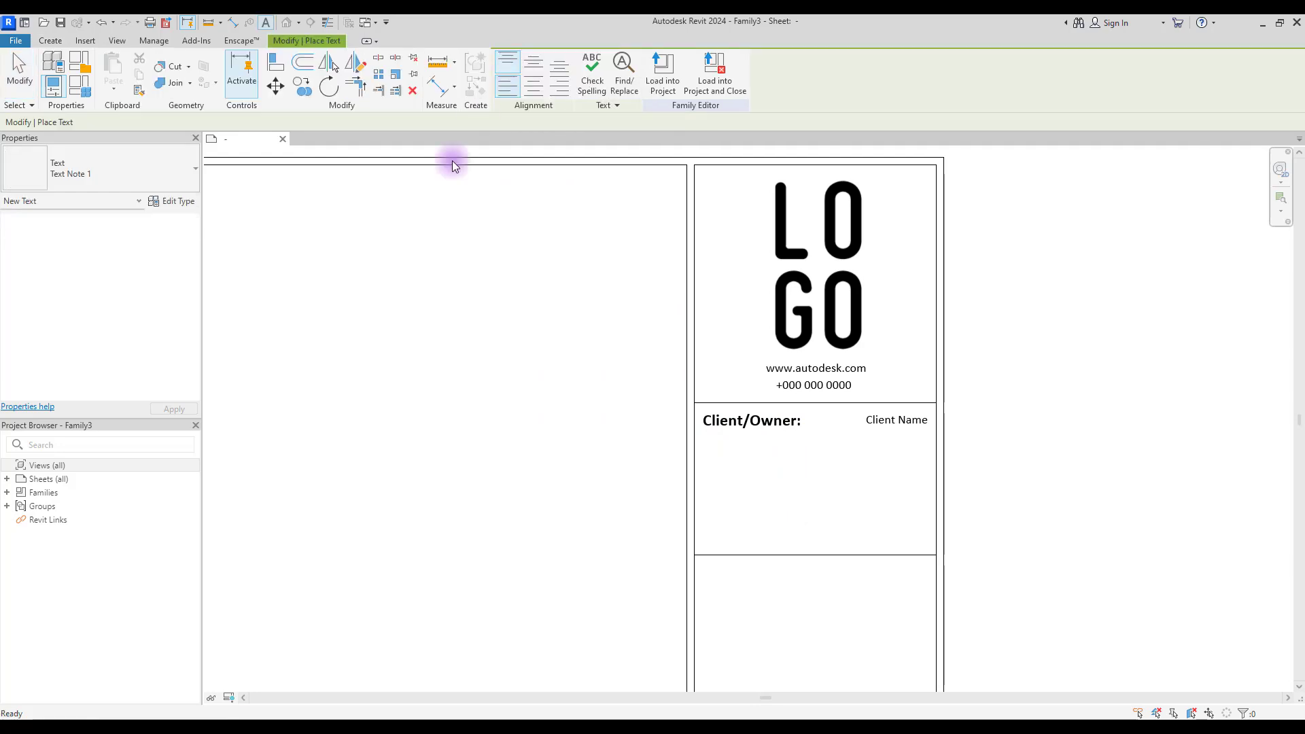
drag(442, 346, 626, 387)
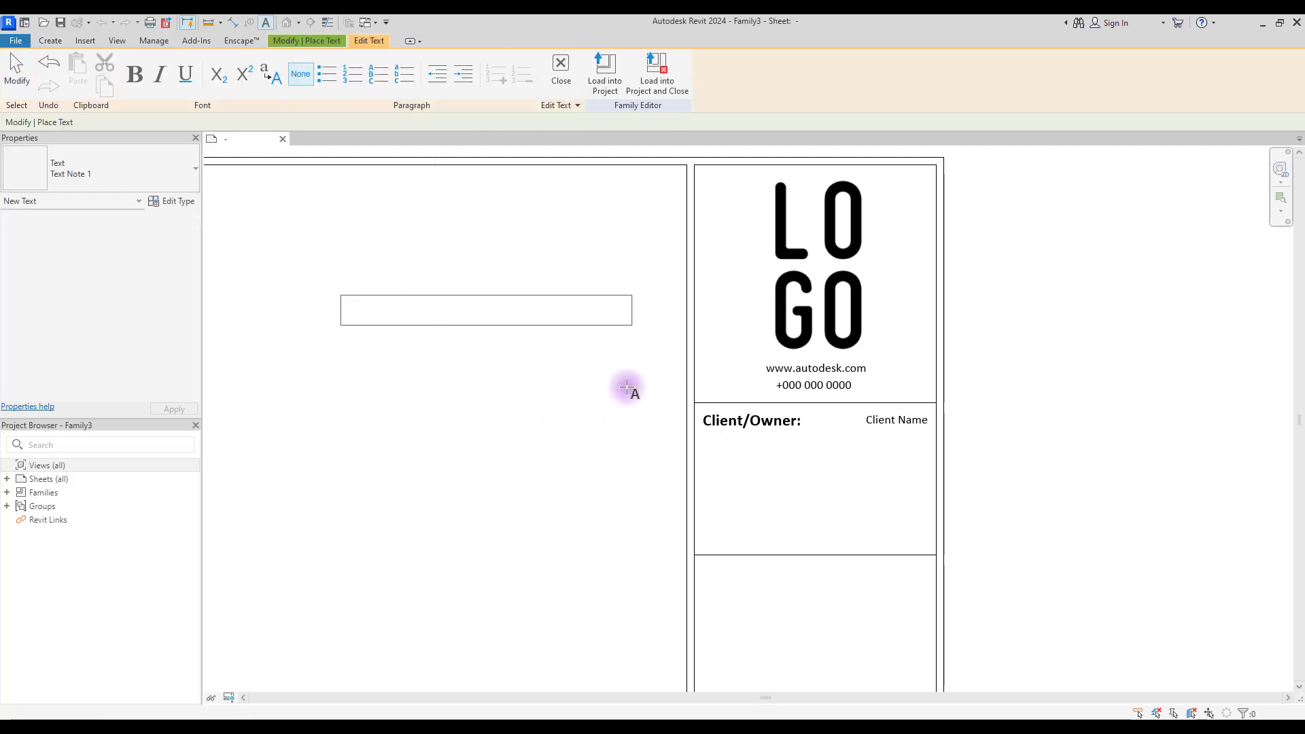
text(Designed By:)
click(16, 68)
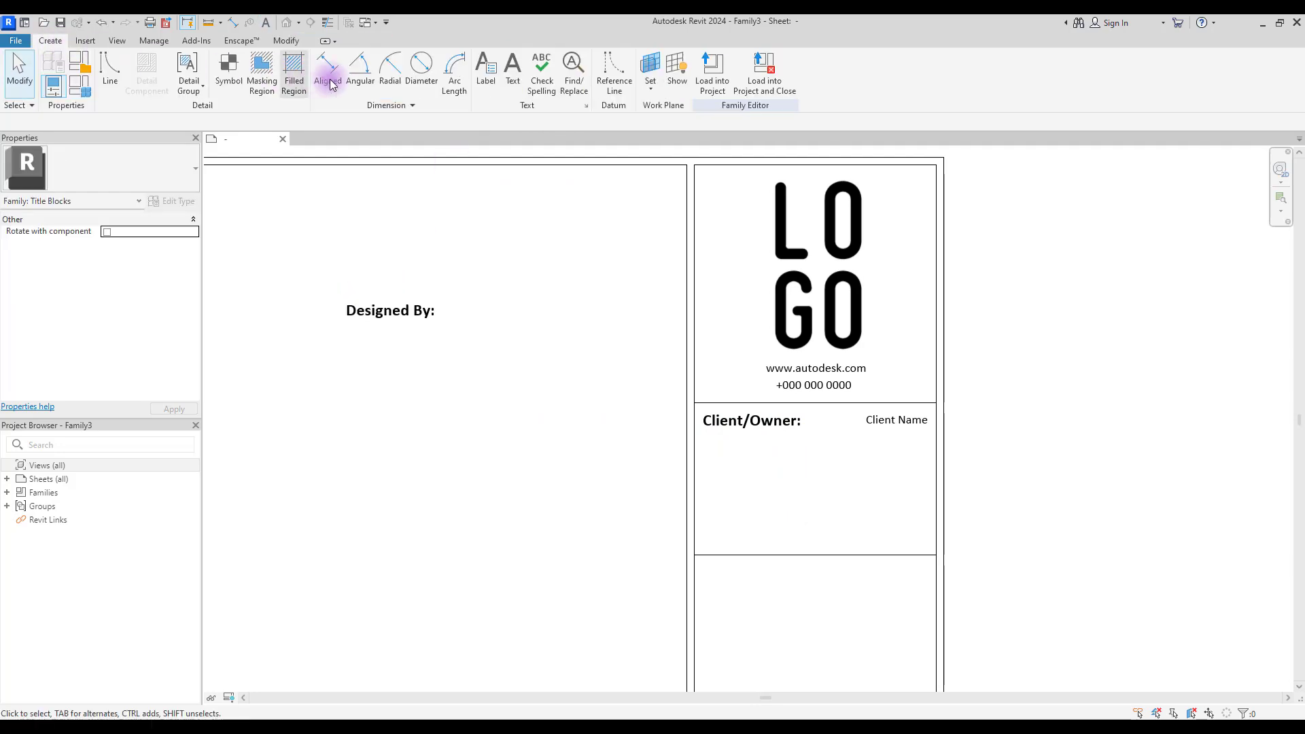
- Add a Designed By parameter label showing DSG beside the new title
click(494, 75)
click(401, 340)
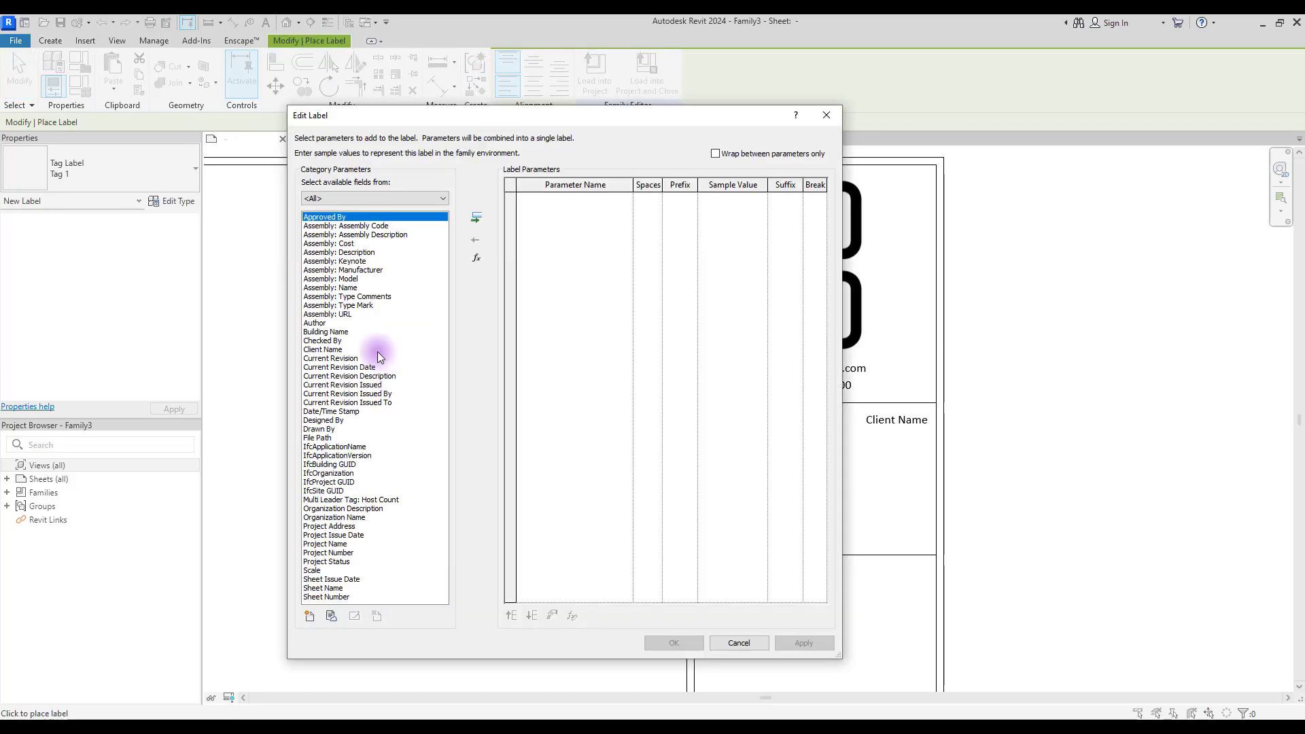
click(324, 421)
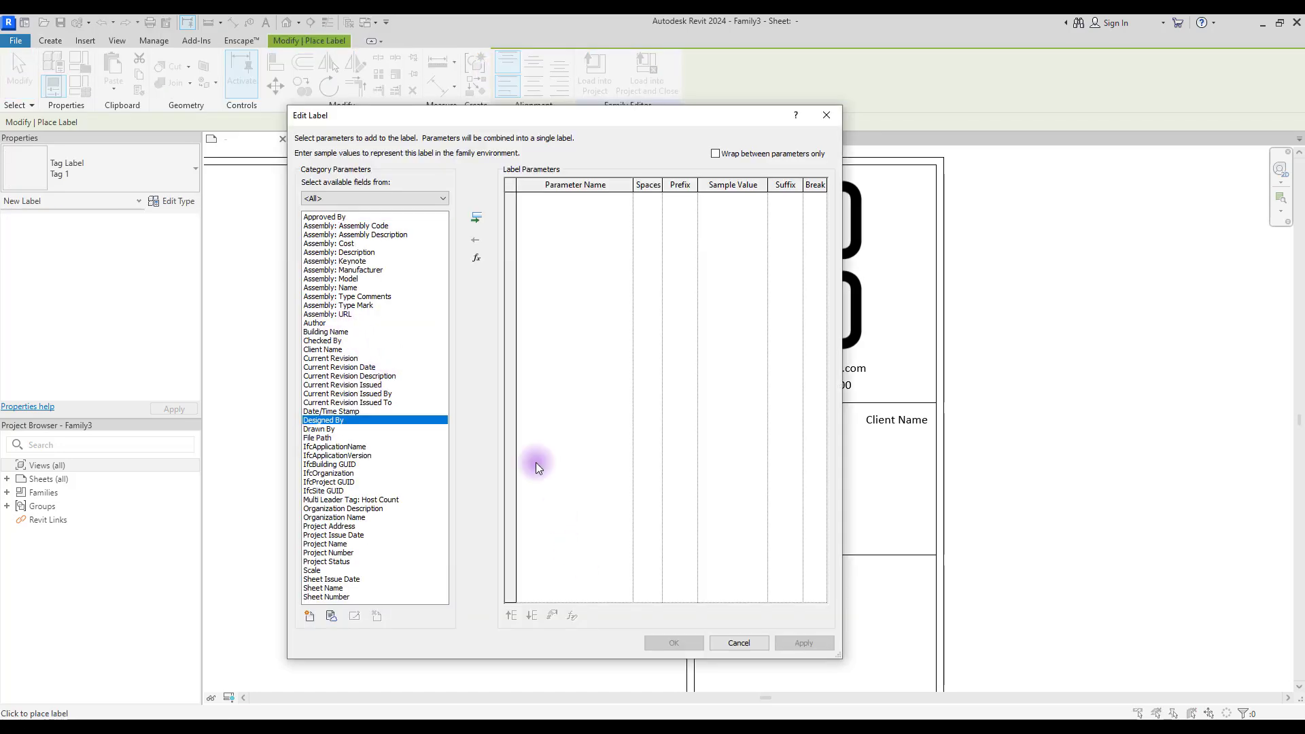
click(478, 219)
click(672, 641)
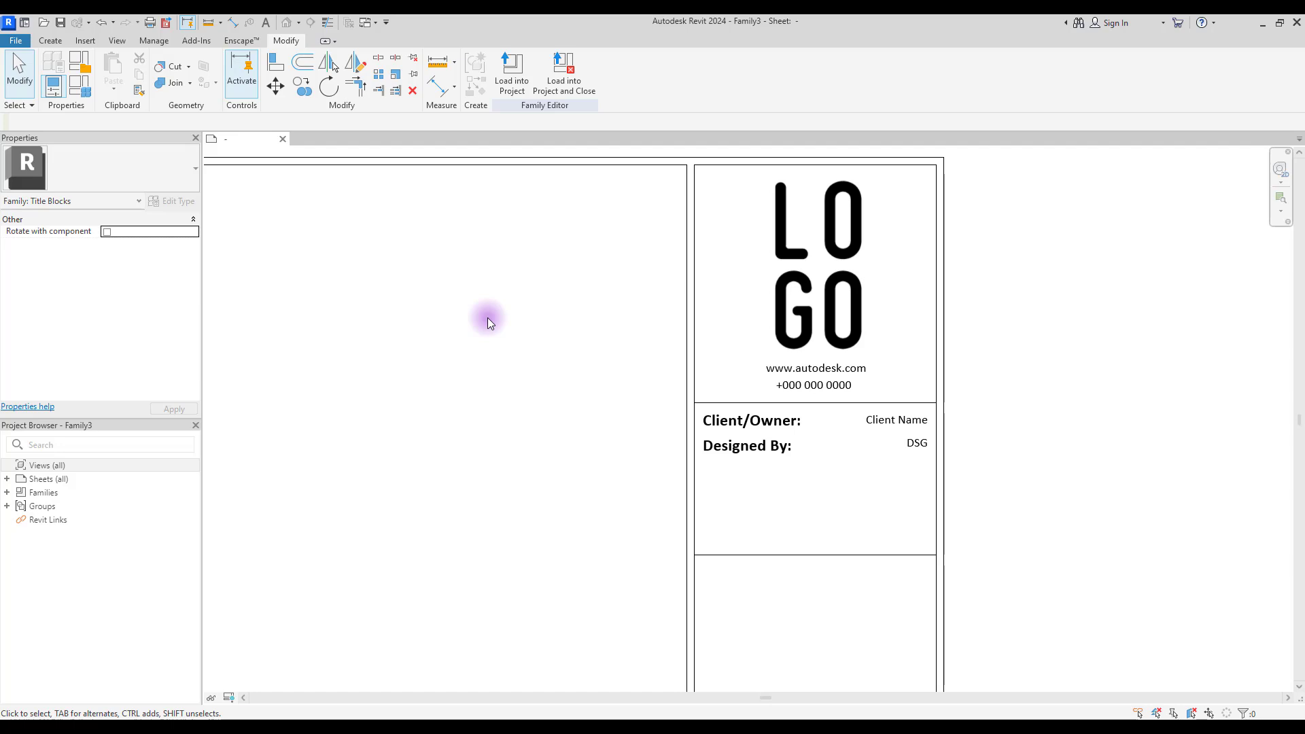
key(Escape)
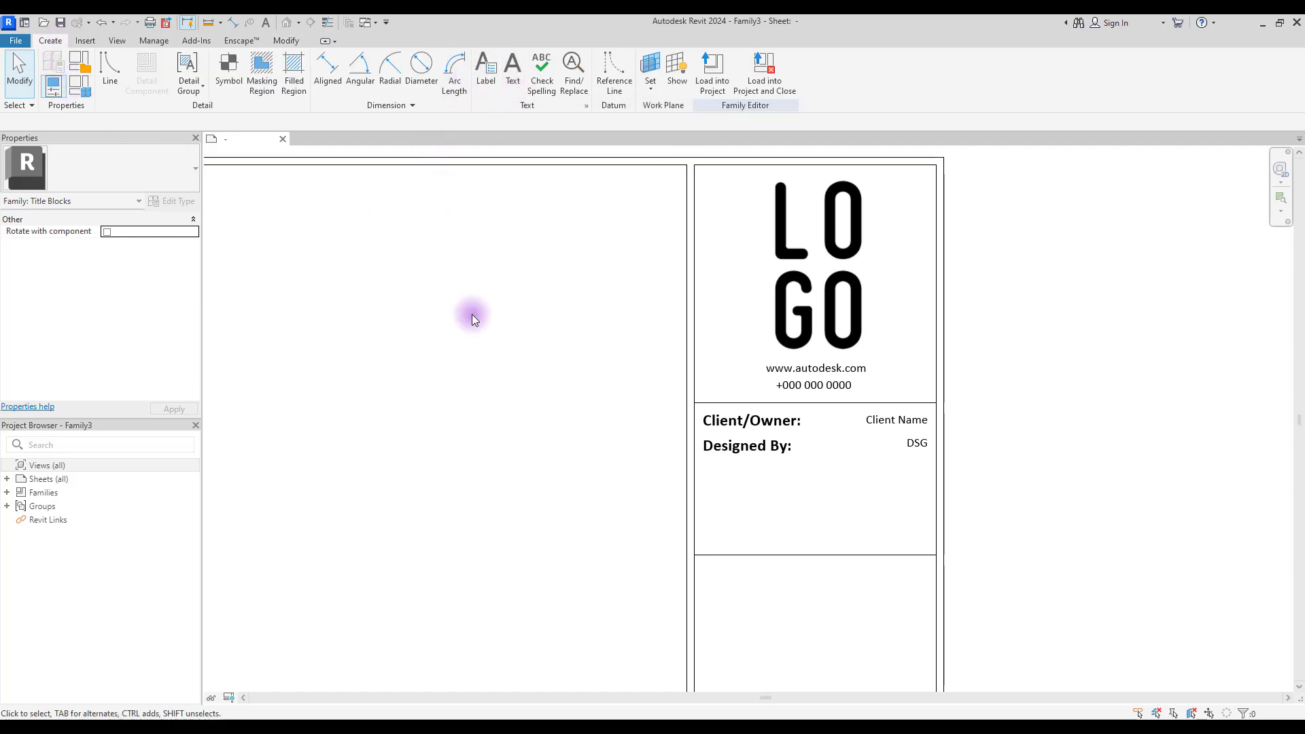
- Retype the three copied Designed By: titles as Author:, Drawn By: and Checked By:
click(738, 460)
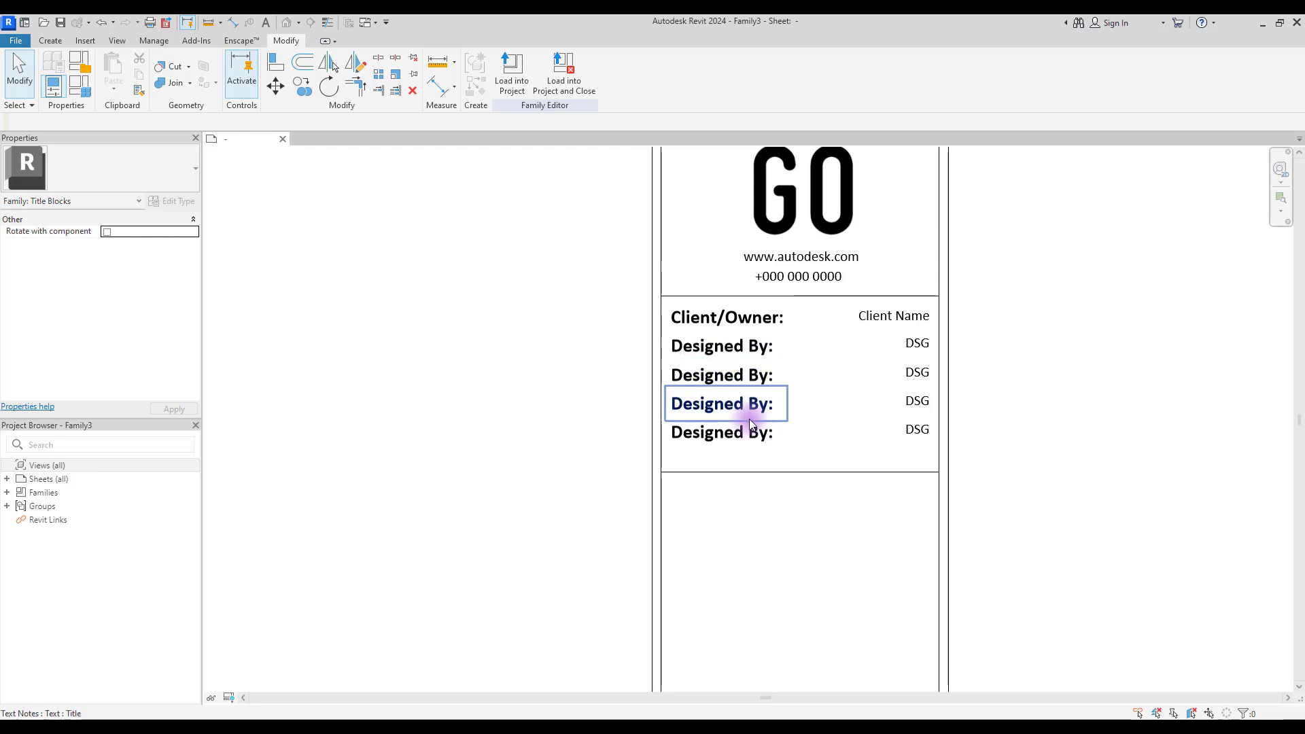
click(728, 380)
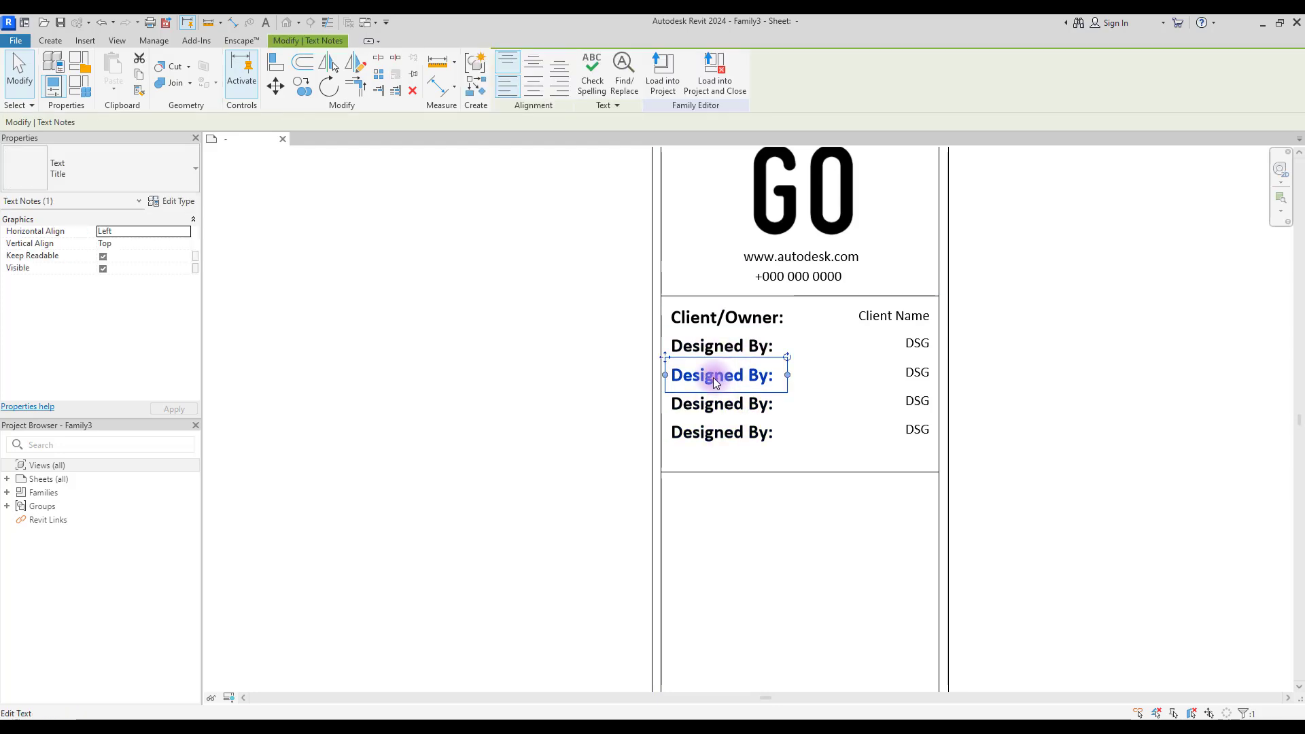
drag(769, 376, 677, 387)
text(Author)
click(721, 404)
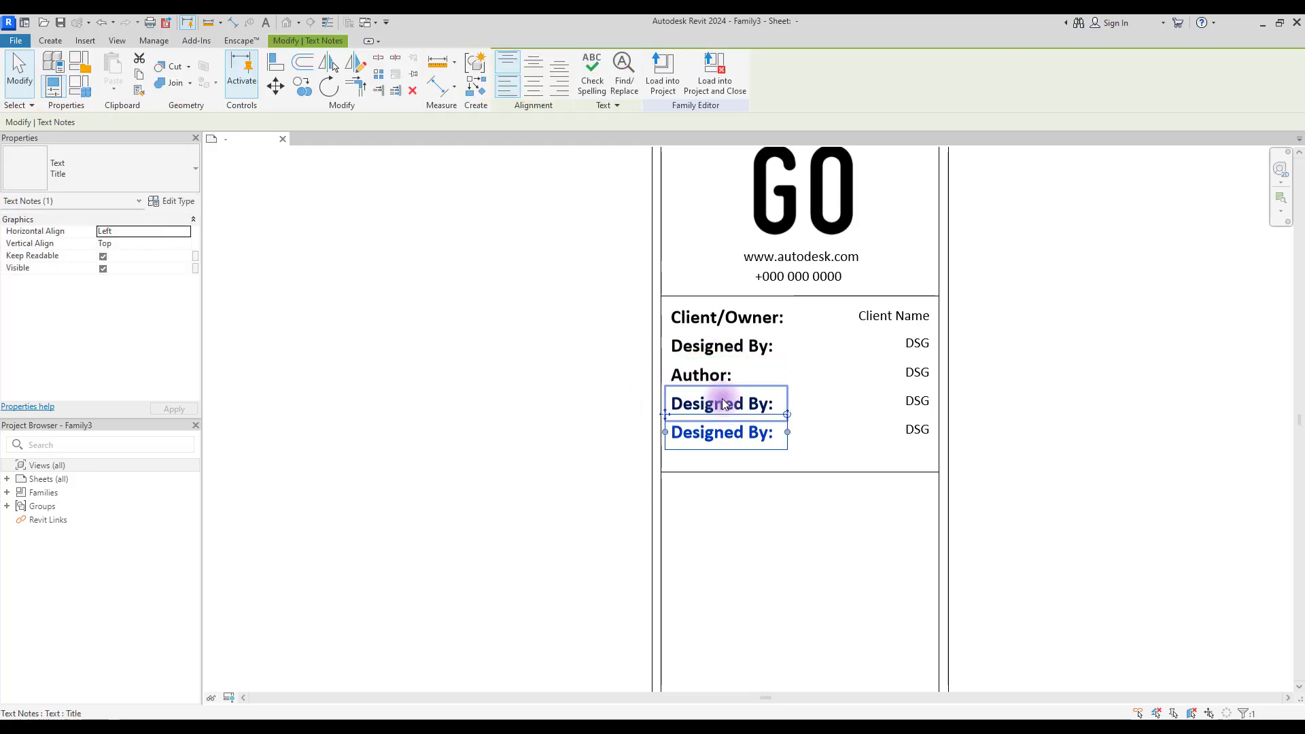
drag(769, 404, 672, 406)
text(Drawn By)
click(741, 435)
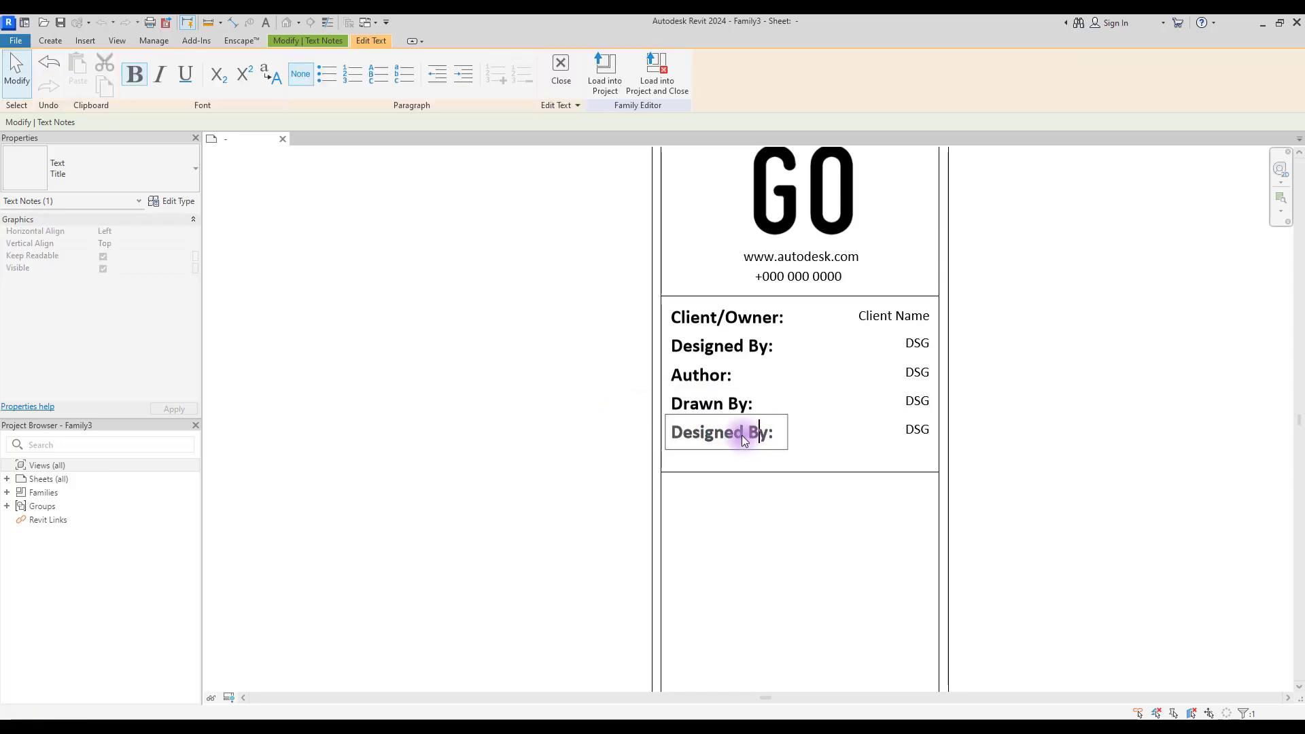
drag(741, 435, 627, 431)
text(Chacked)
click(909, 376)
click(1066, 348)
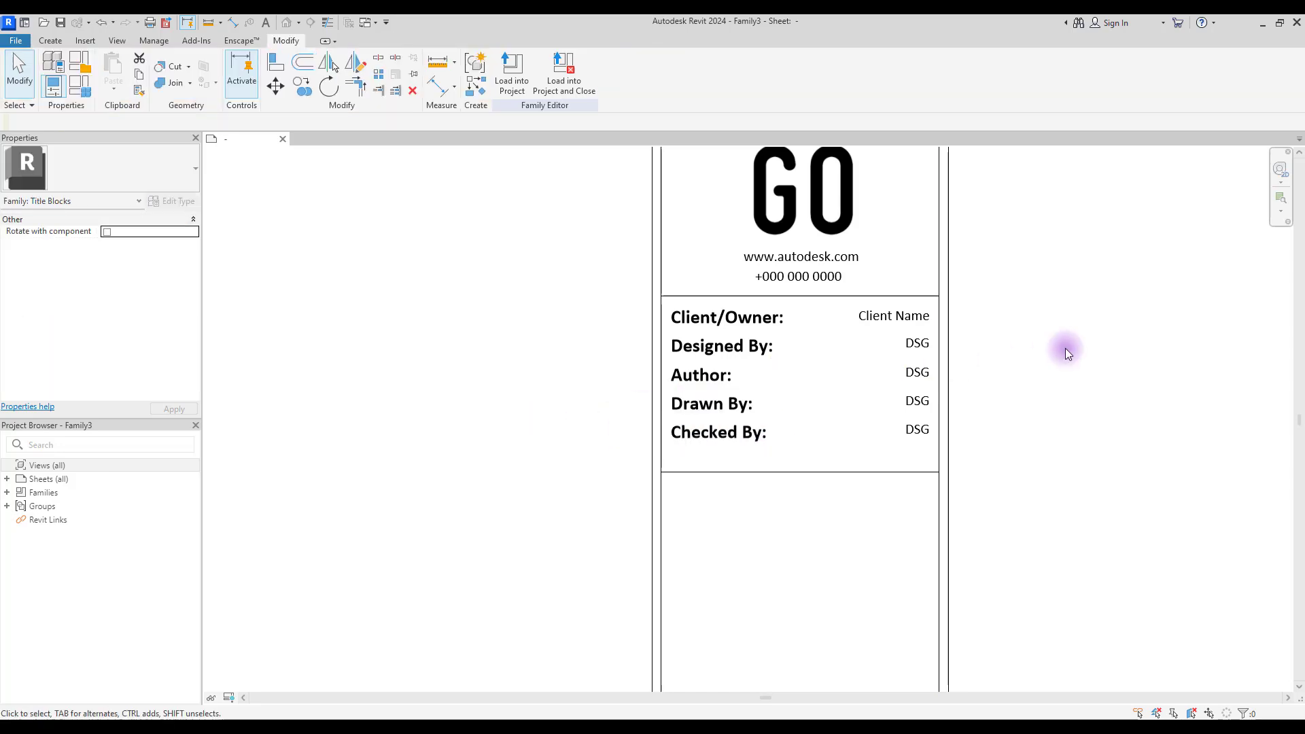
- Replace Designed By with the Author parameter in the label beside Author:
click(912, 373)
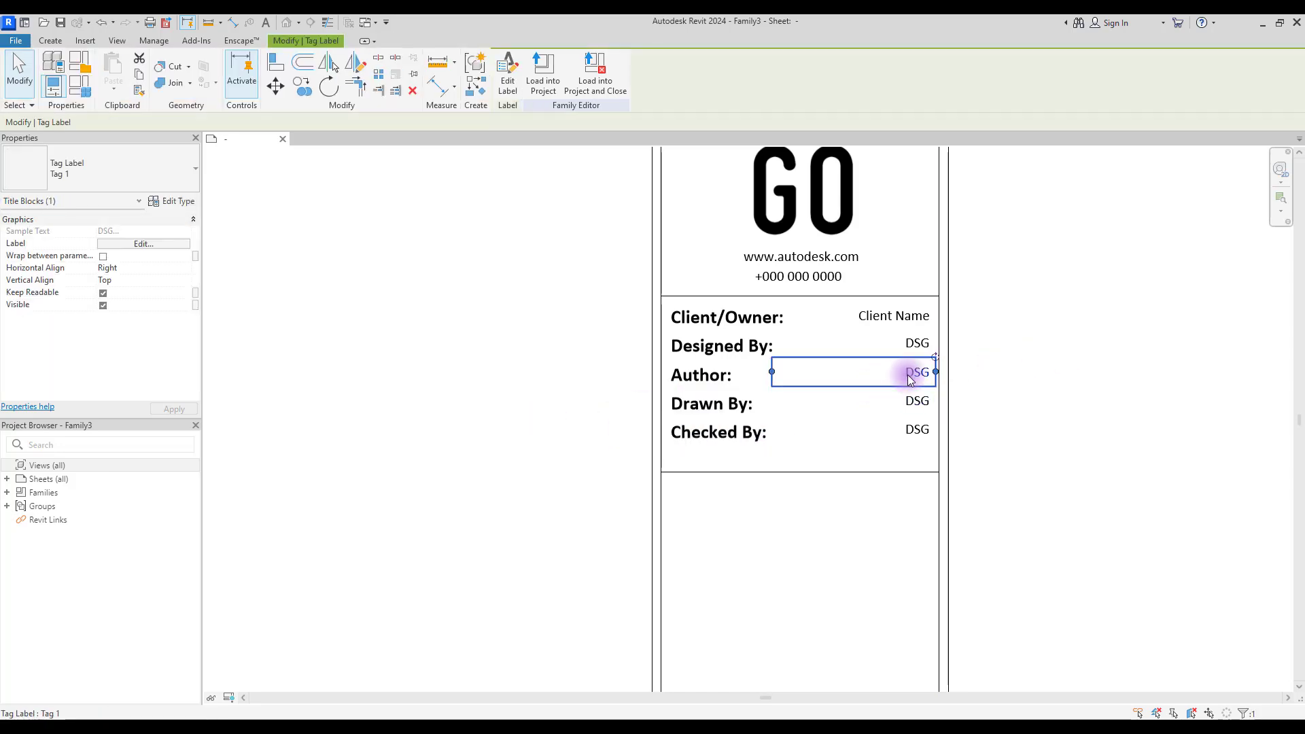
click(508, 73)
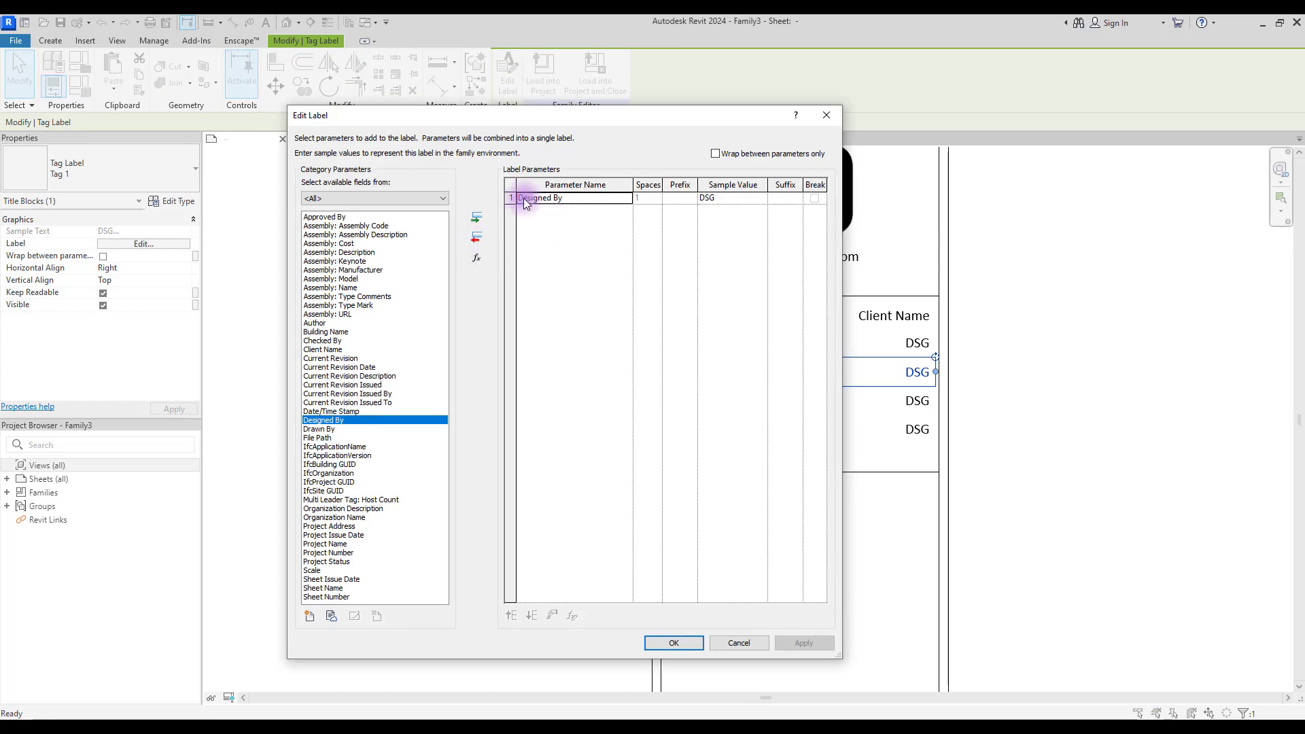
click(477, 237)
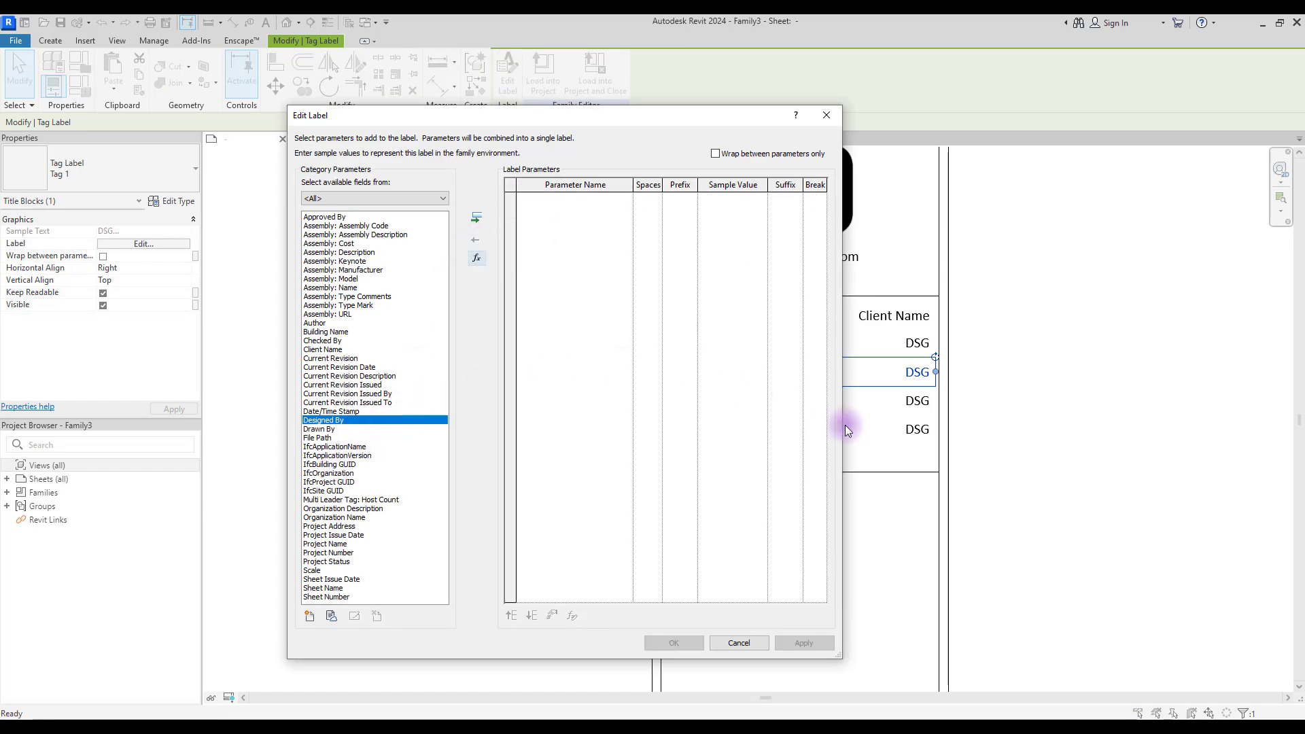
click(316, 324)
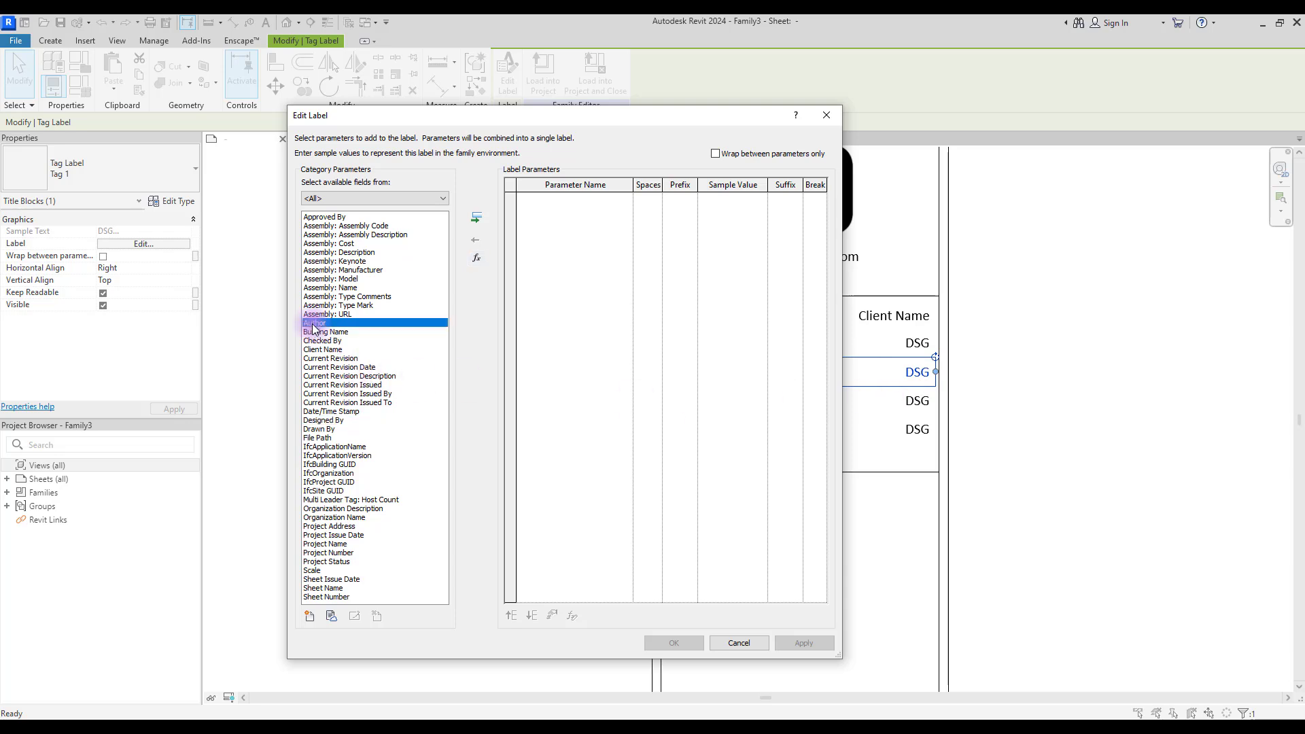
click(477, 218)
click(674, 643)
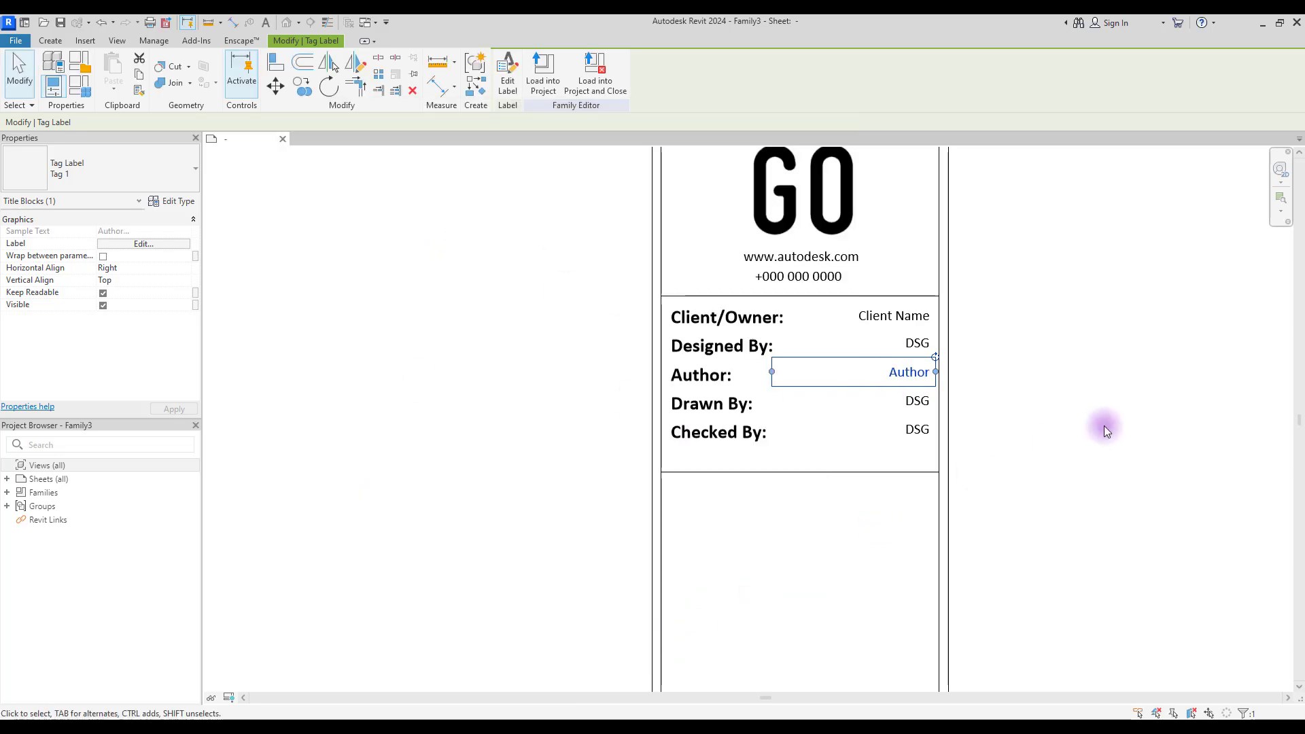
click(1101, 426)
- Change the Drawn By: row's label to the Drawn By parameter, showing DRW
double_click(928, 401)
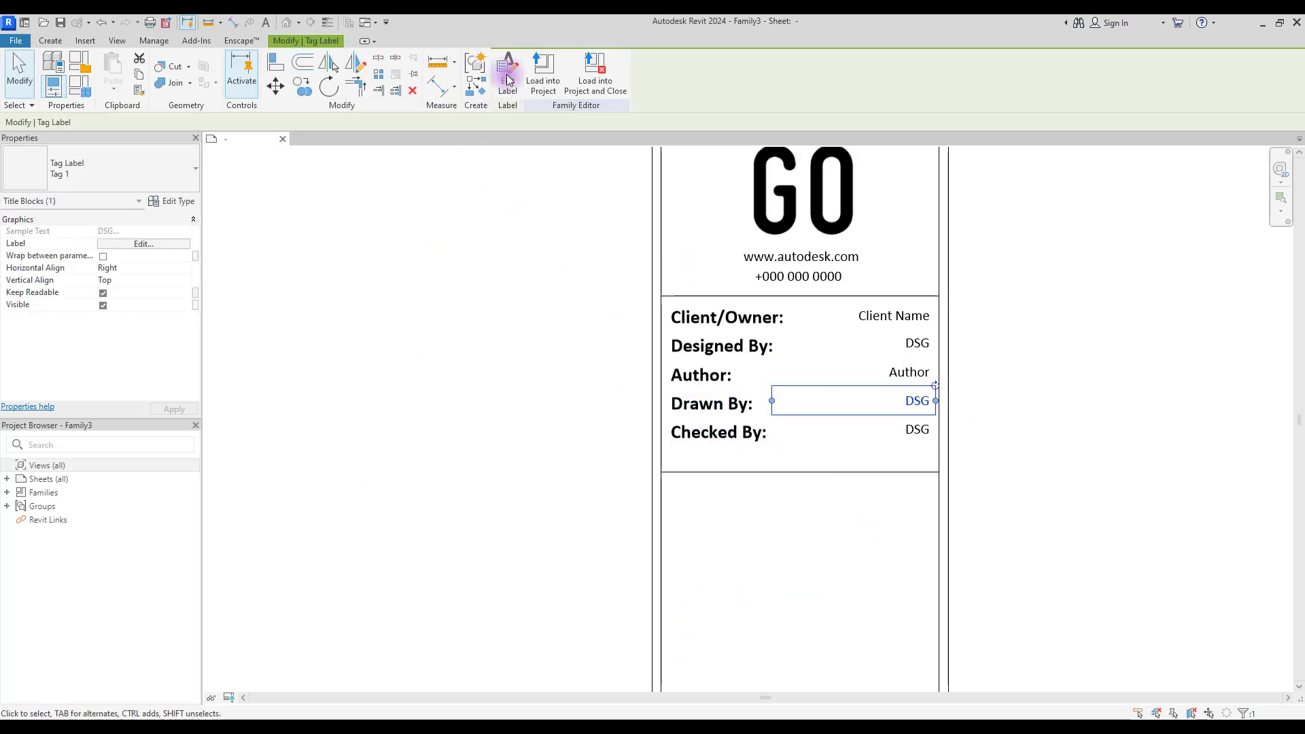
click(475, 240)
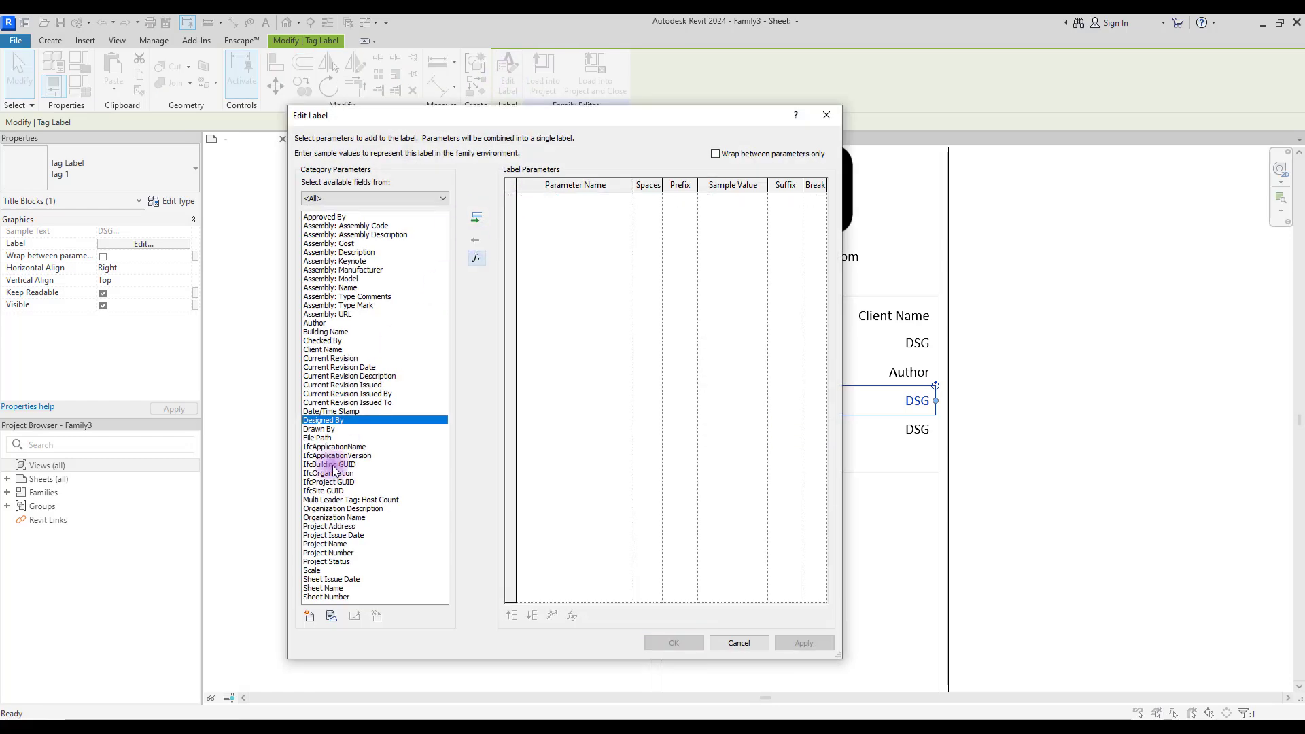
click(319, 429)
click(476, 218)
click(674, 642)
- Change the Checked By: row's label to the Checked By parameter, showing CHK
click(919, 433)
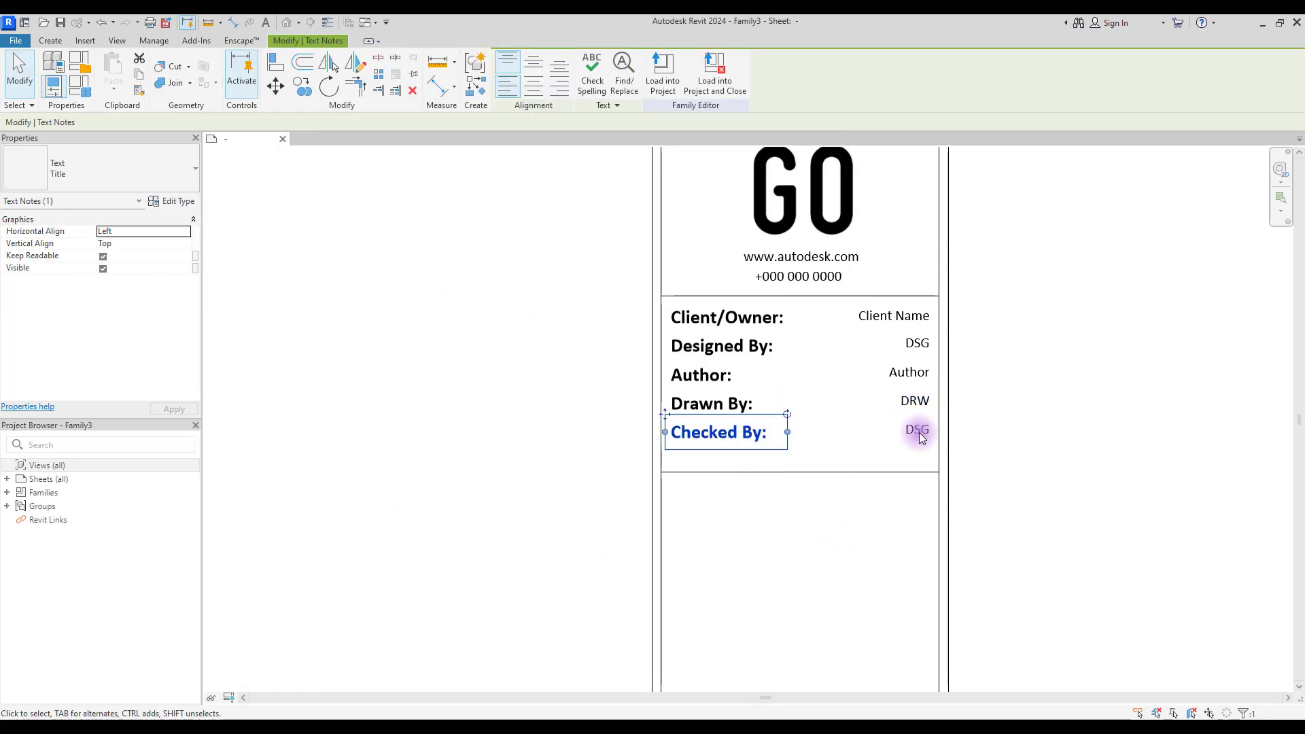
double_click(918, 430)
click(304, 341)
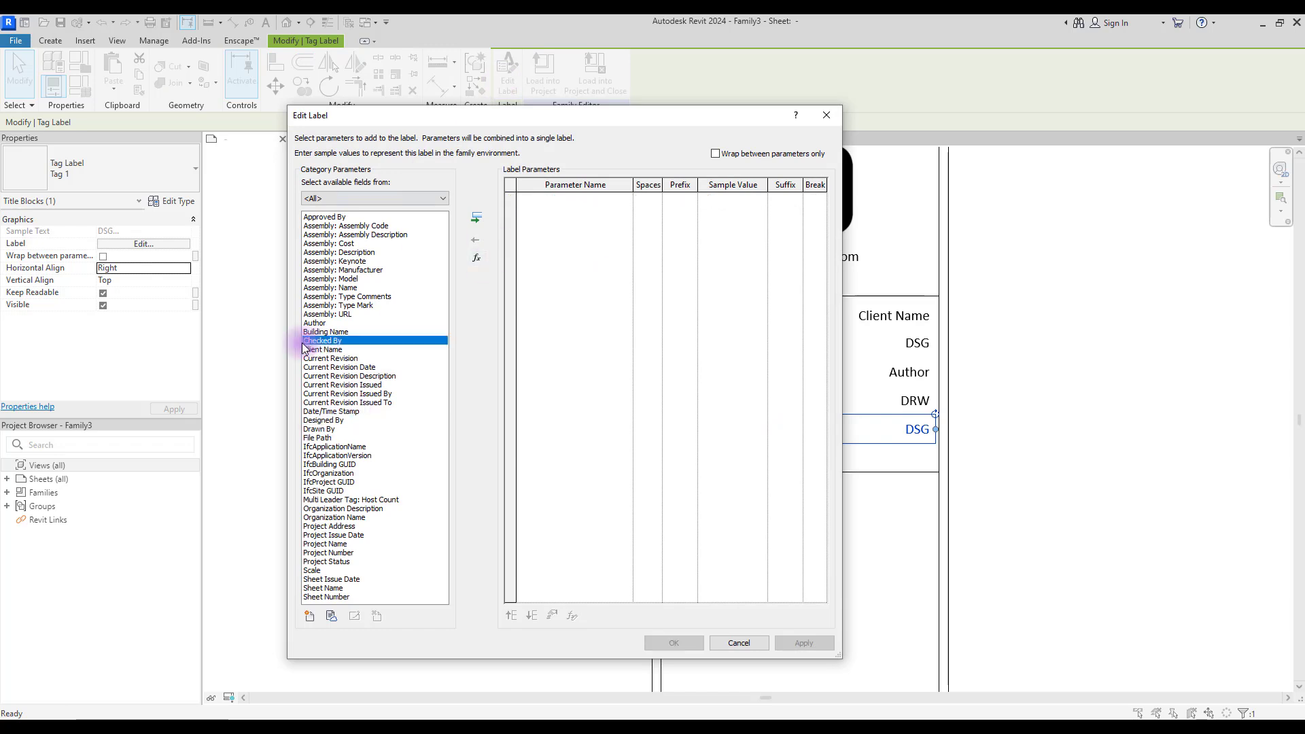
click(477, 217)
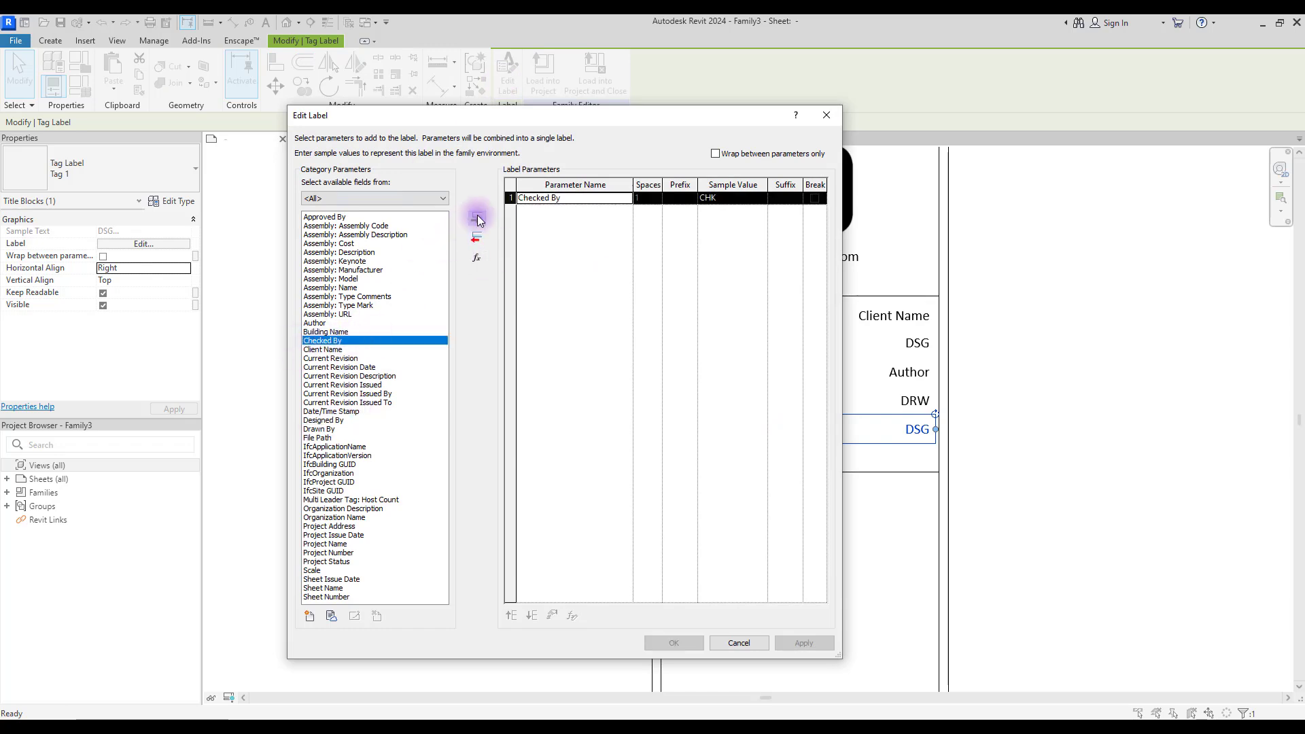
click(674, 642)
scroll(838, 423, down, 3)
scroll(822, 450, up, 3)
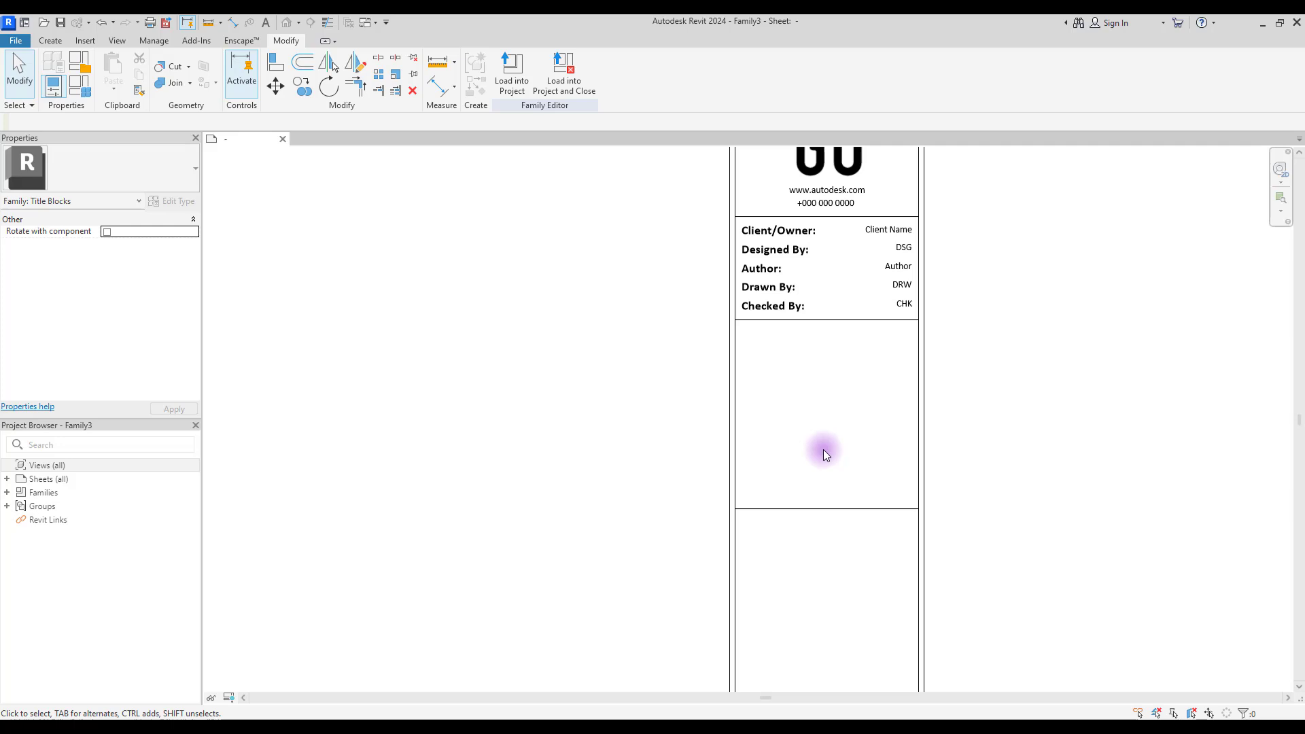
- Drag site-plan.jpg from File Explorer into the family and place it below the sheet border
scroll(828, 448, down, 2)
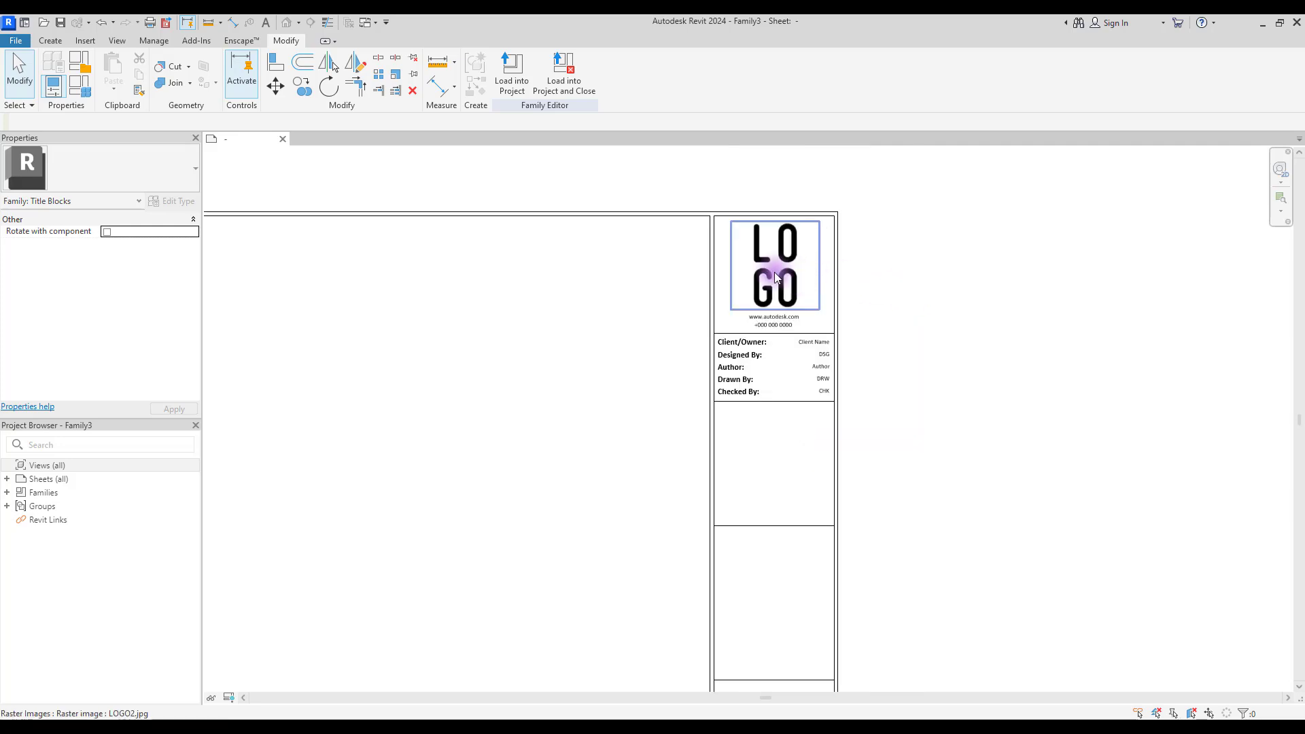
key(alt+Tab)
drag(303, 192, 598, 364)
click(599, 364)
scroll(717, 210, down, 5)
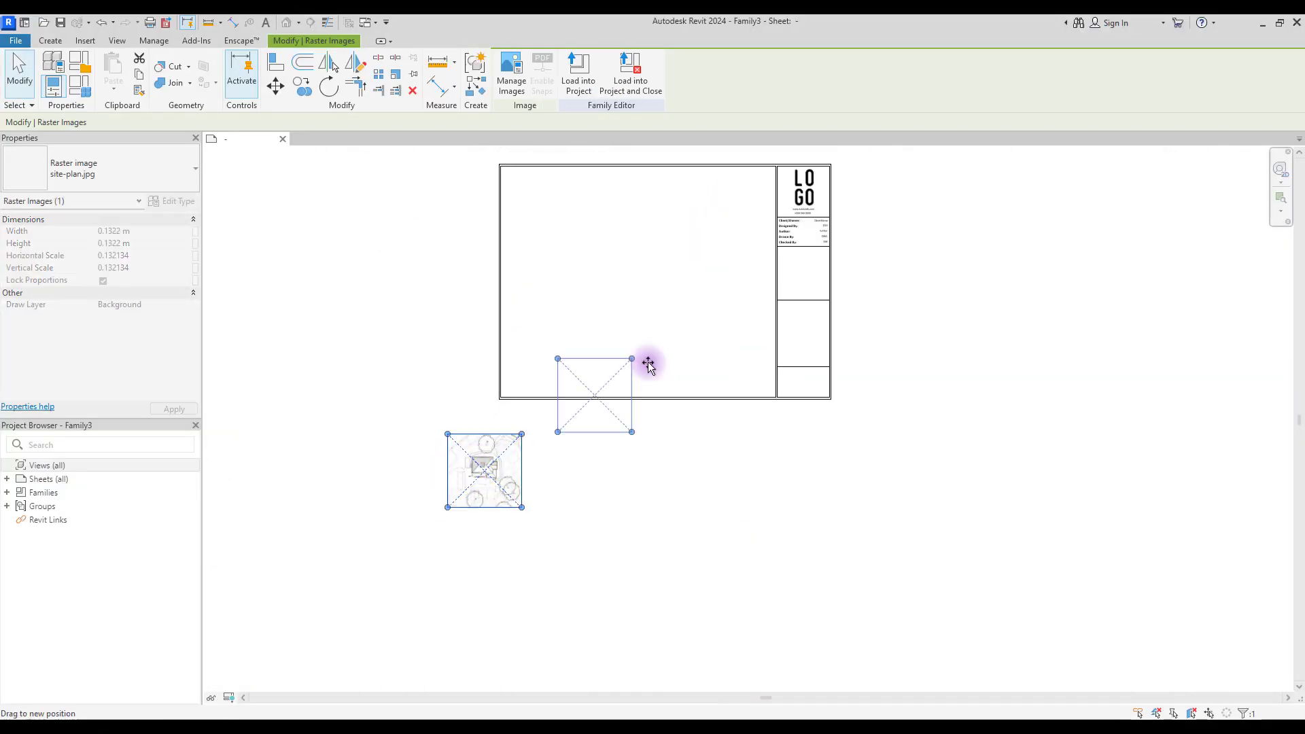
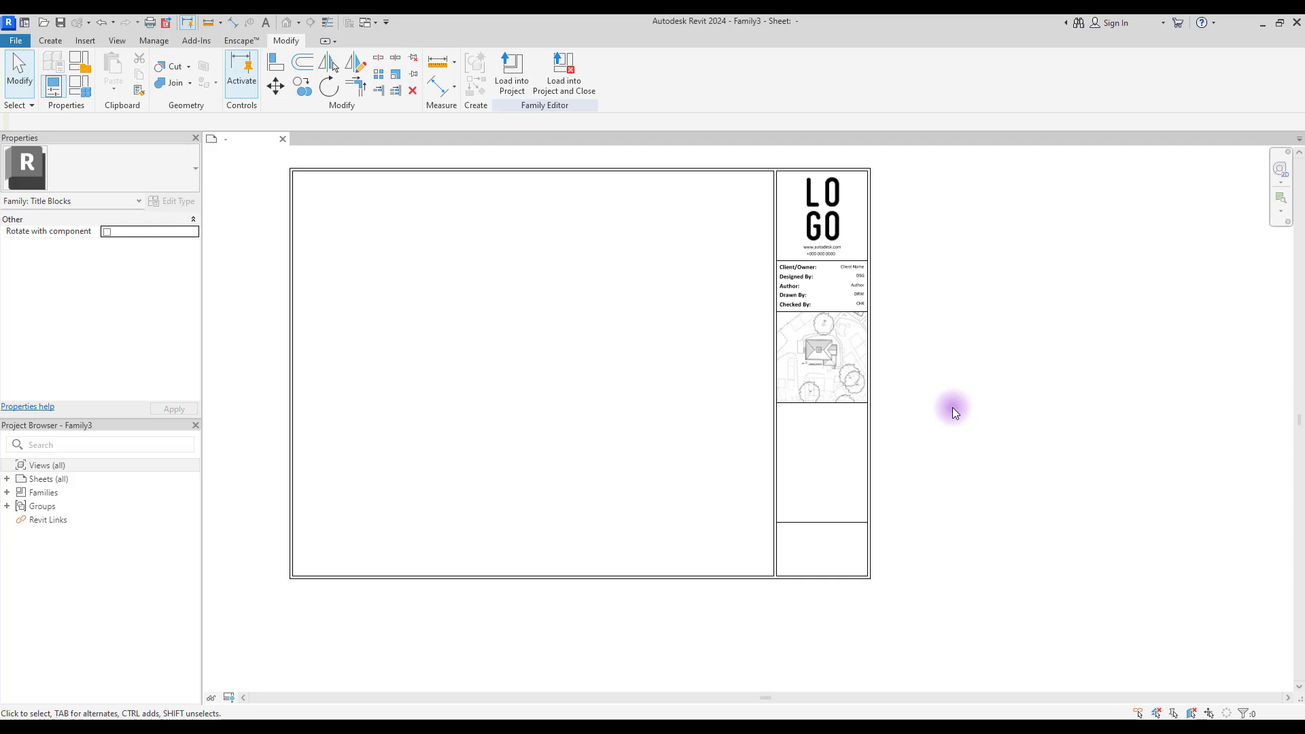
- Copy the Checked By heading into the empty box below the site plan
scroll(953, 407, up, 2)
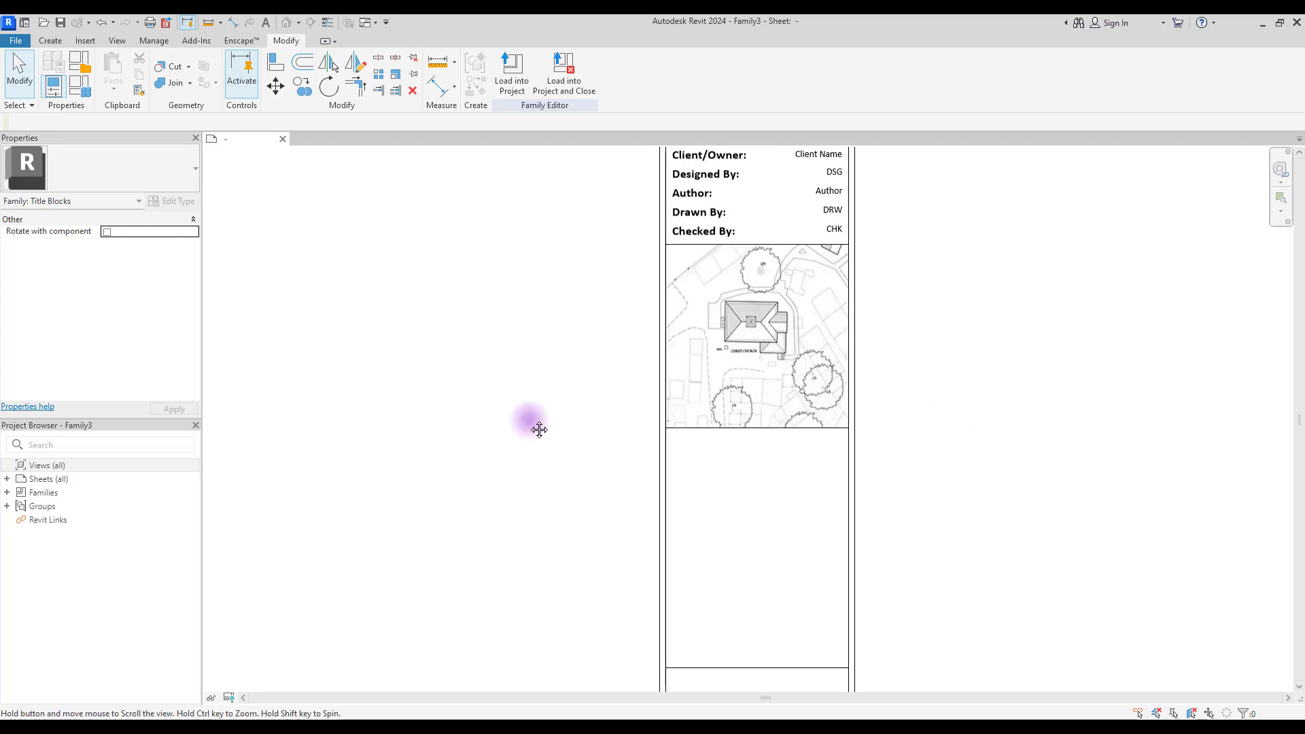
middle_drag(534, 428, 536, 387)
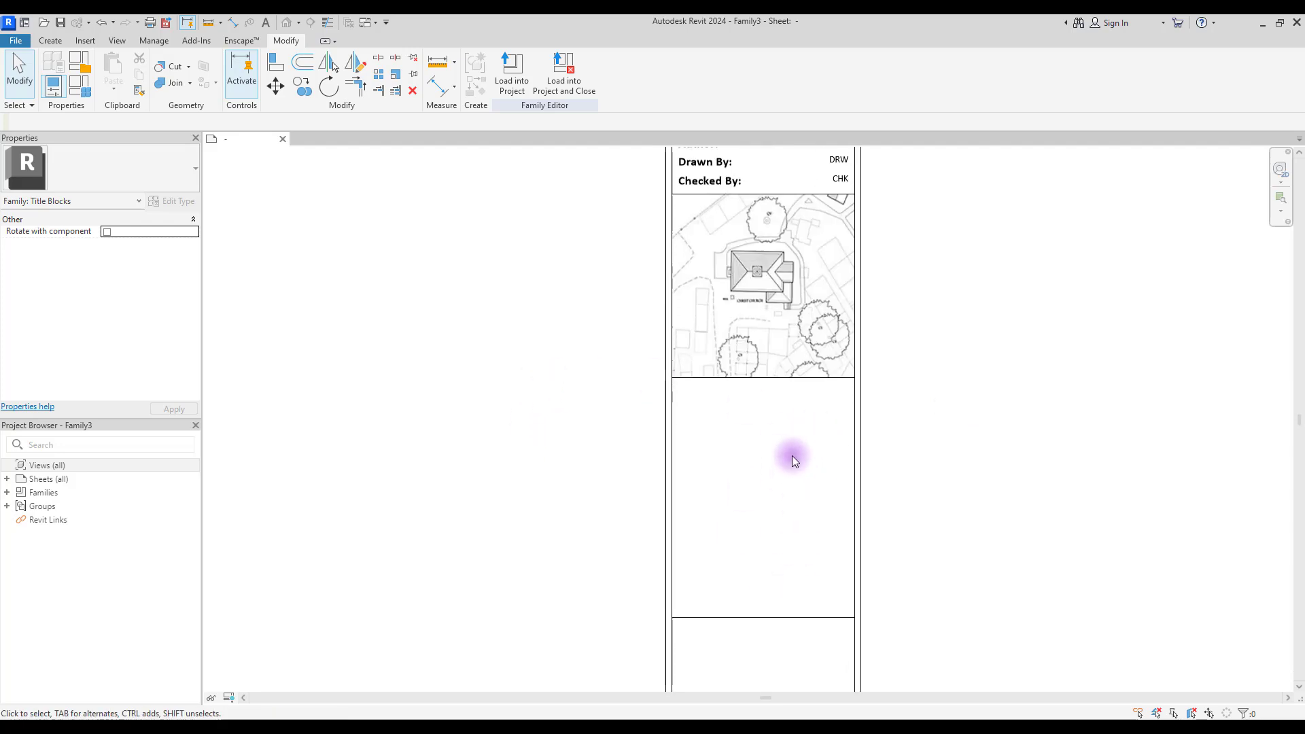
click(700, 181)
key(Escape)
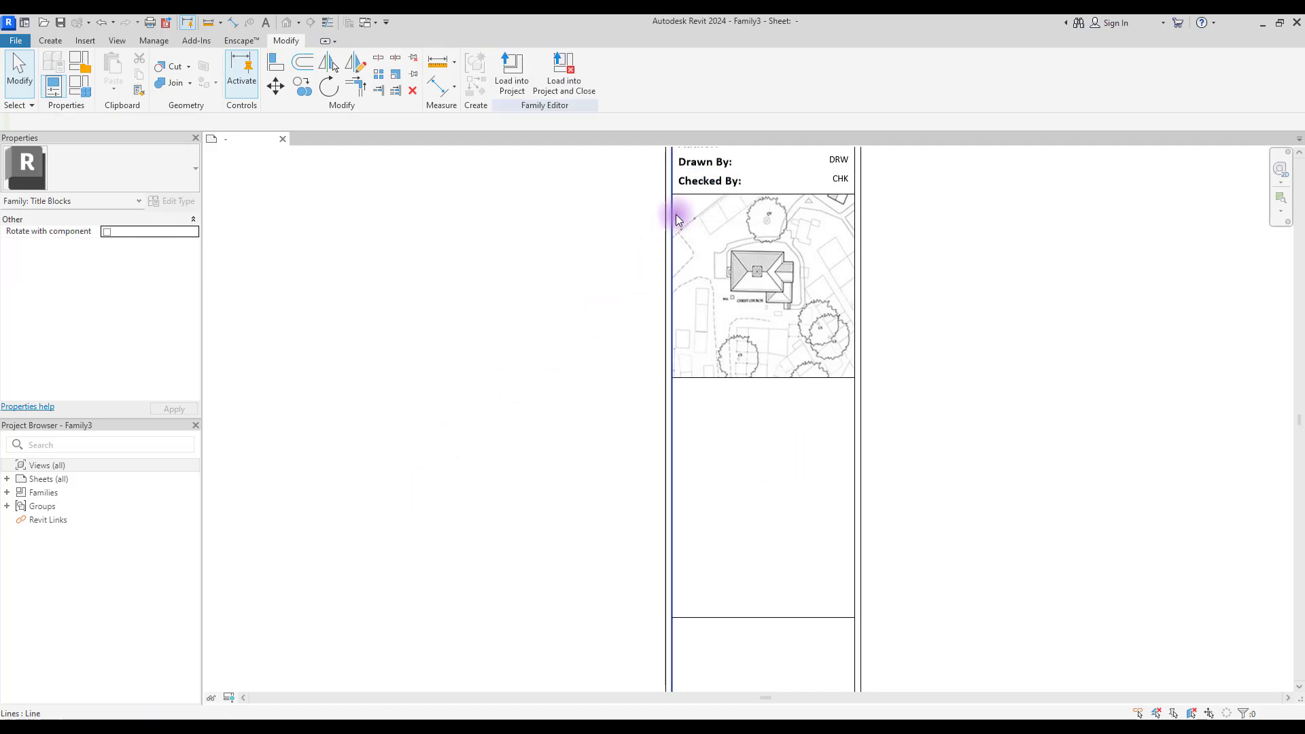
click(694, 181)
drag(647, 176, 650, 387)
click(579, 423)
- Change the copied heading to 'Project Name:' and start a new label in the view
double_click(734, 400)
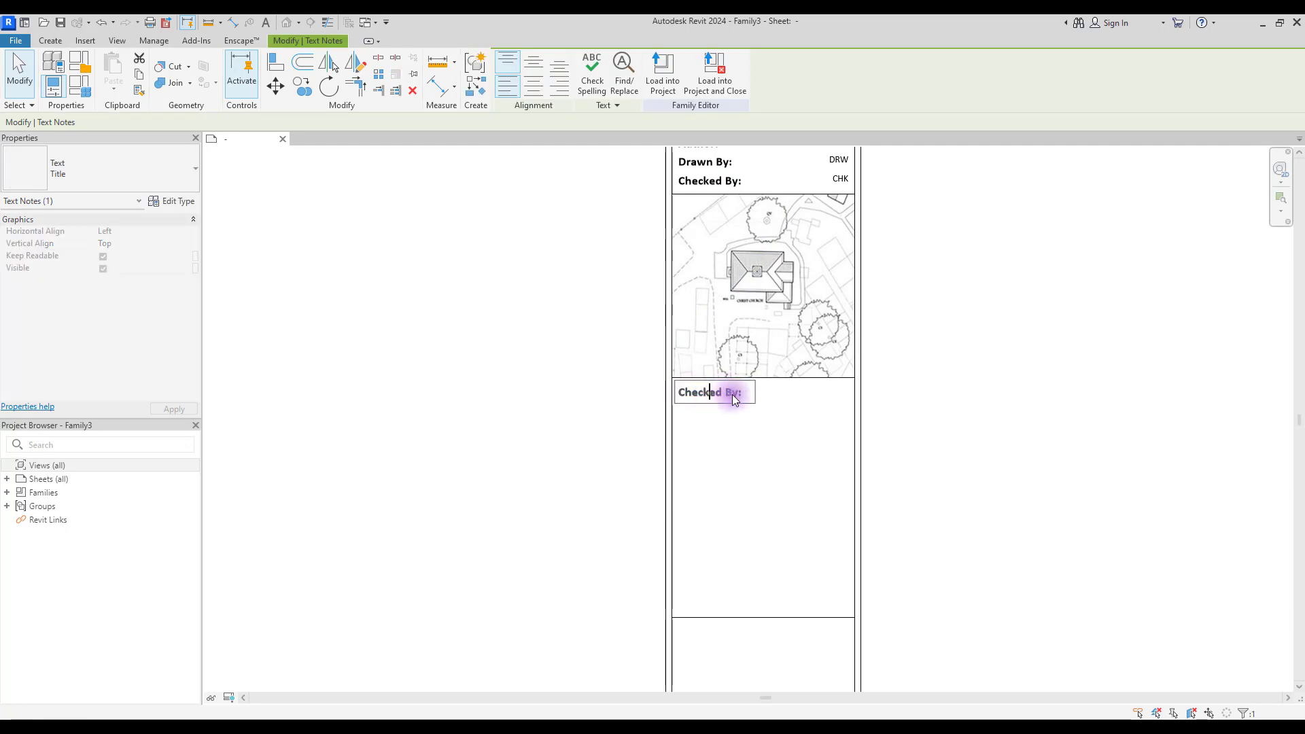
drag(734, 400, 663, 397)
key(BackSpace)
text(Project )
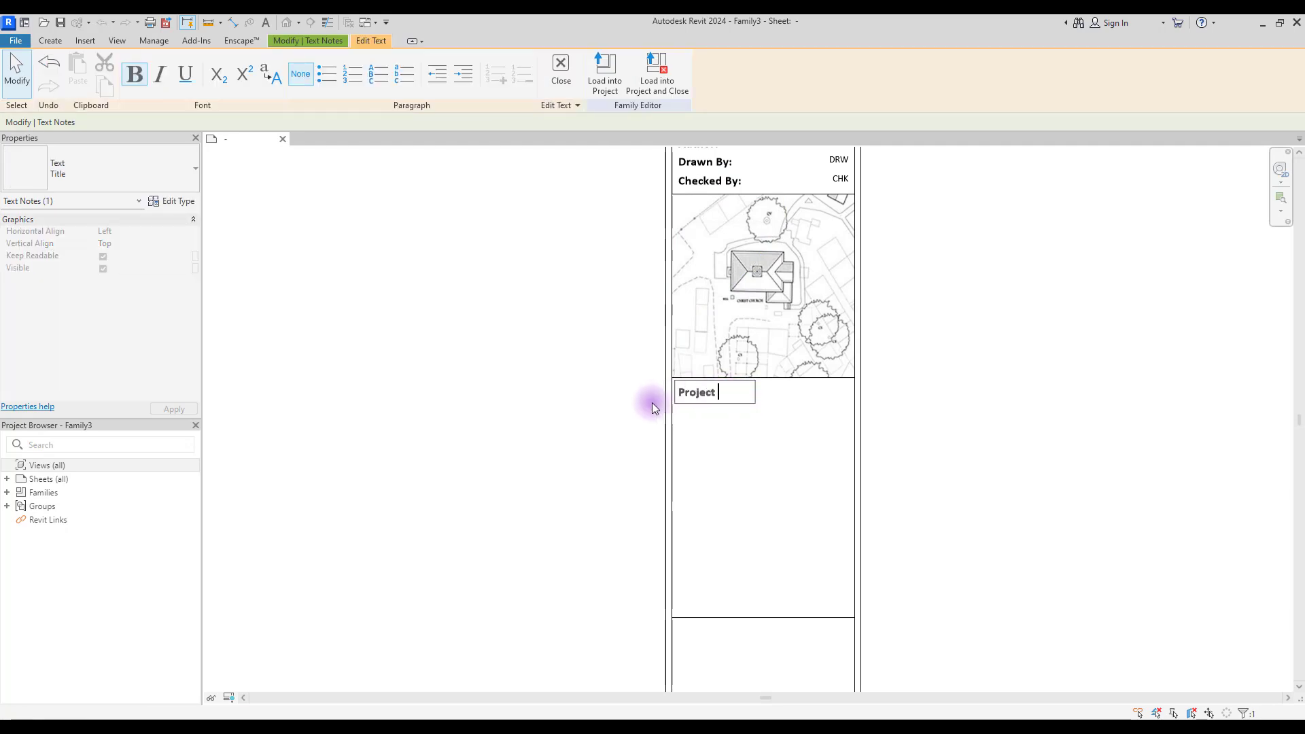
text(Name:)
click(651, 402)
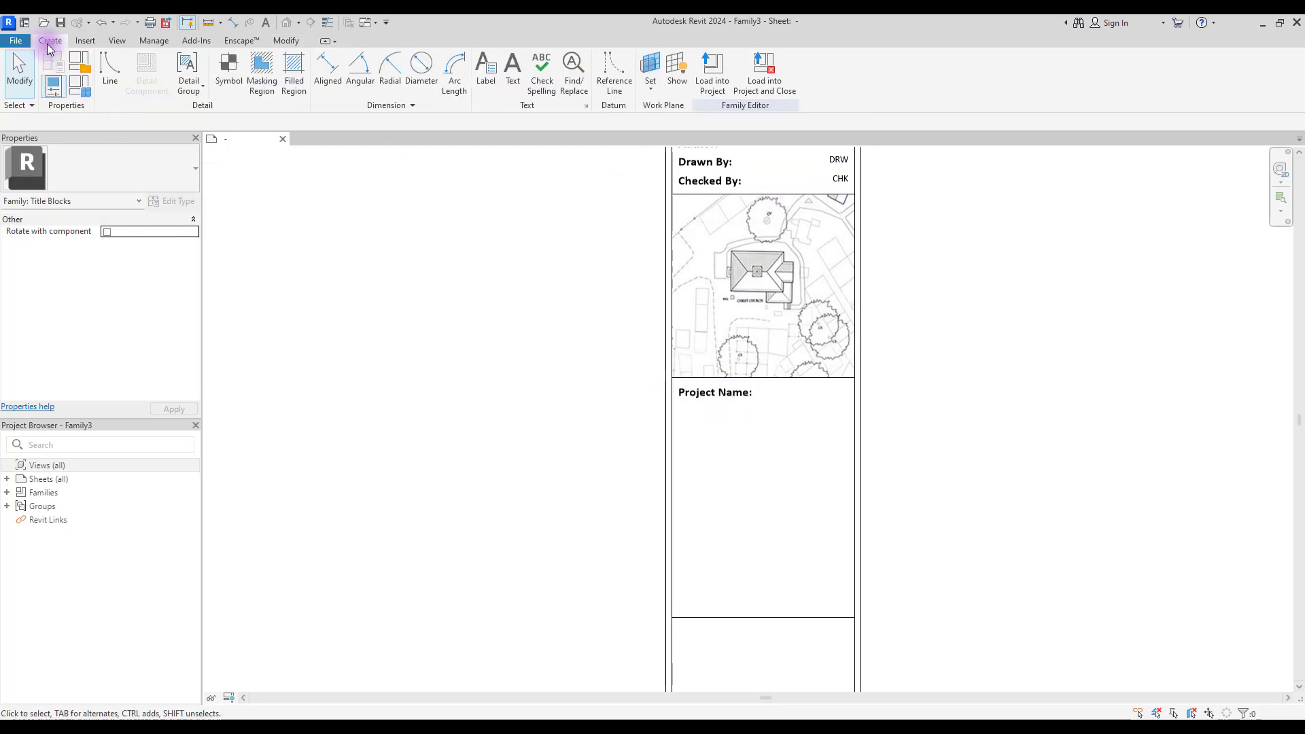
click(485, 68)
click(383, 298)
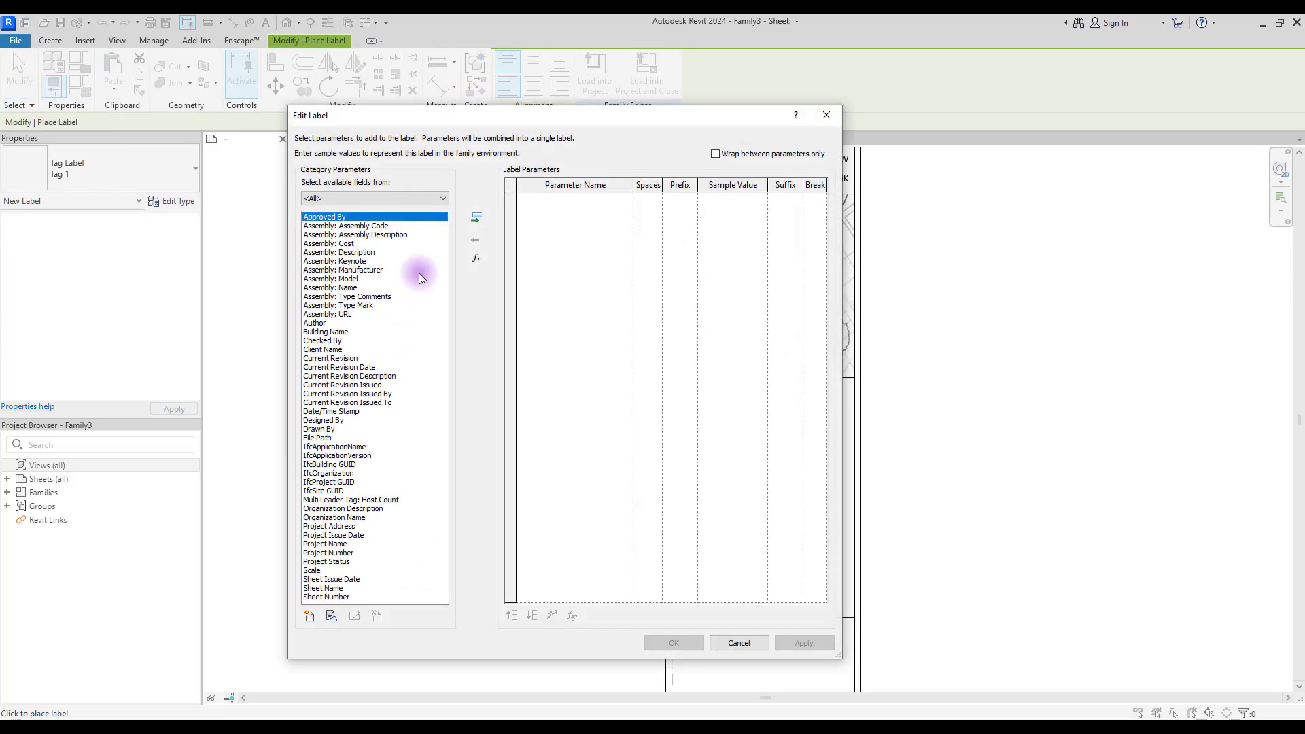
- Create a label showing the Project Name parameter
click(325, 544)
click(475, 217)
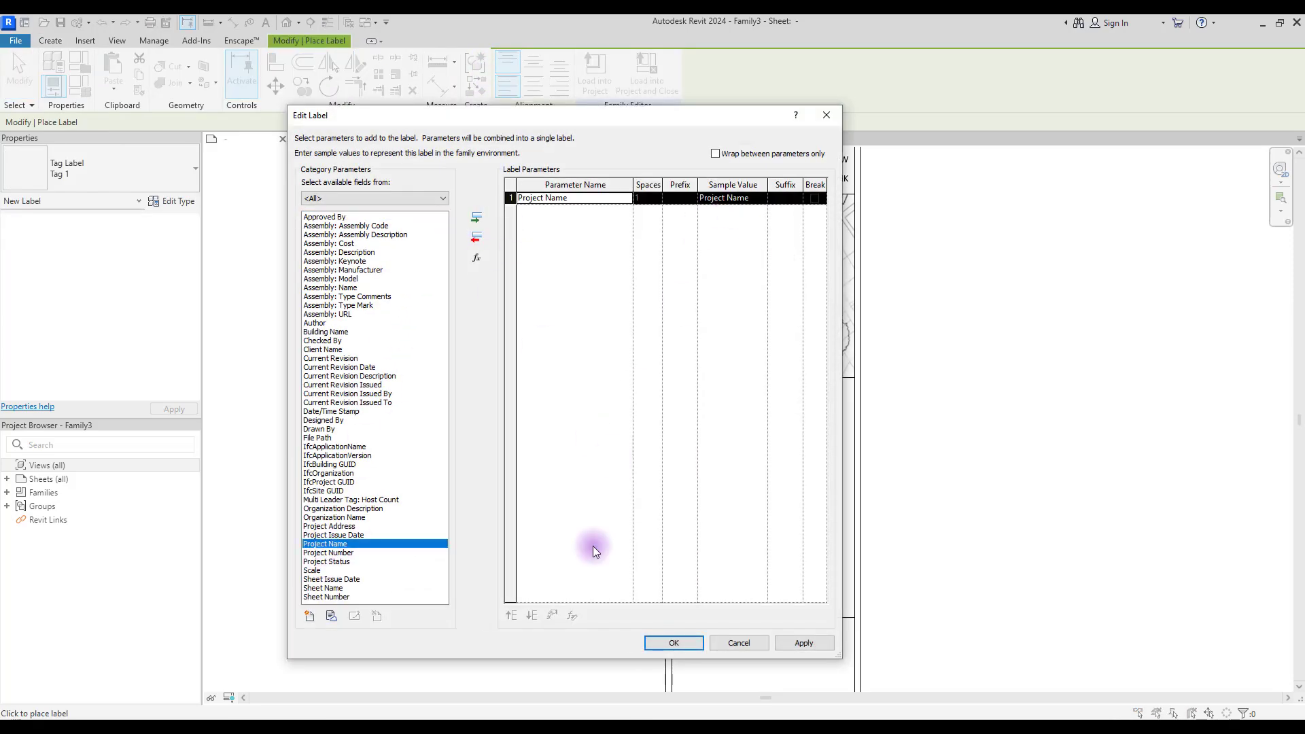
click(674, 644)
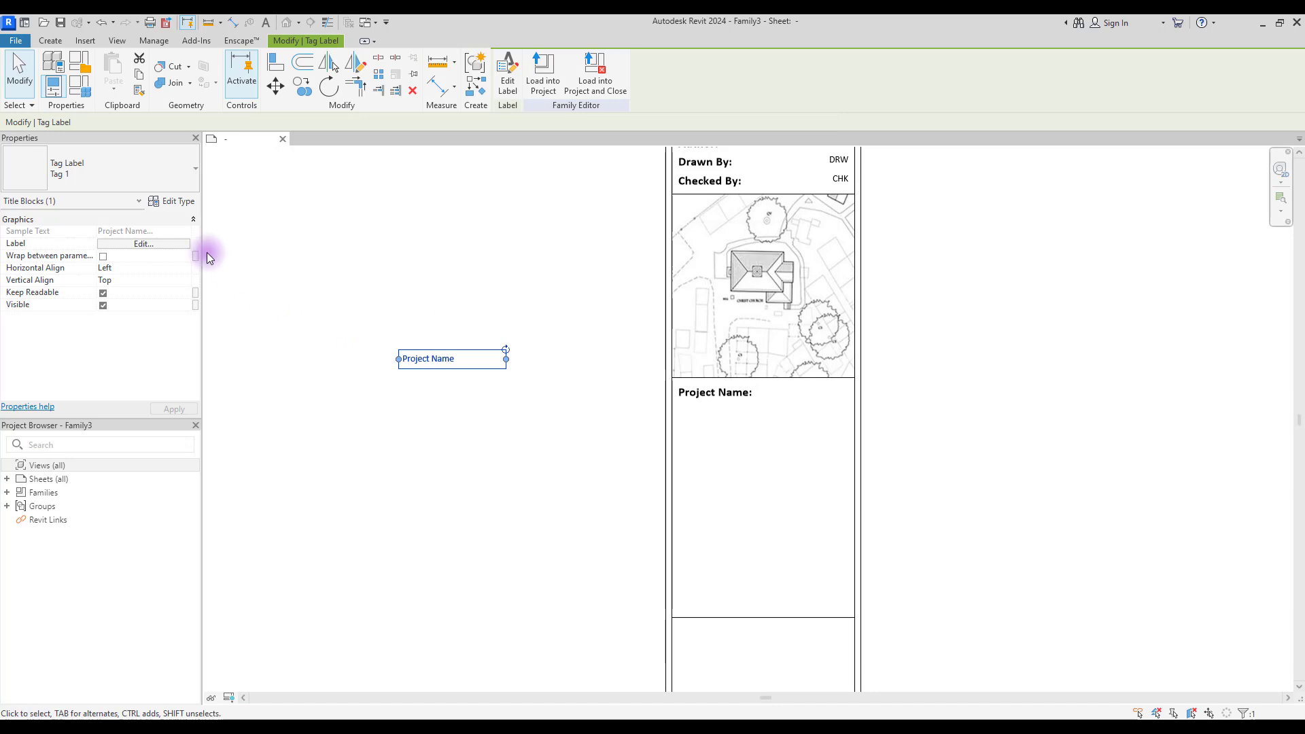
- Enlarge the label type's text size and move the label beneath the 'Project Name:' heading
click(172, 201)
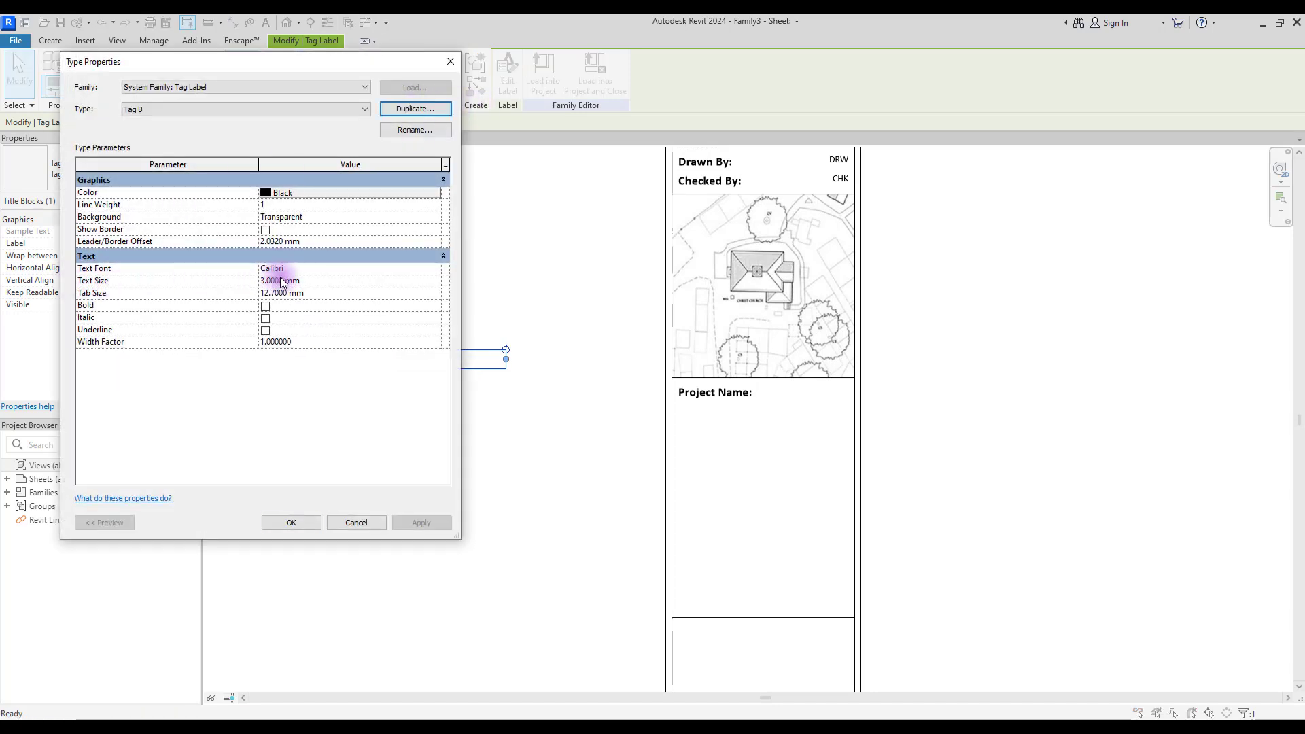
click(323, 285)
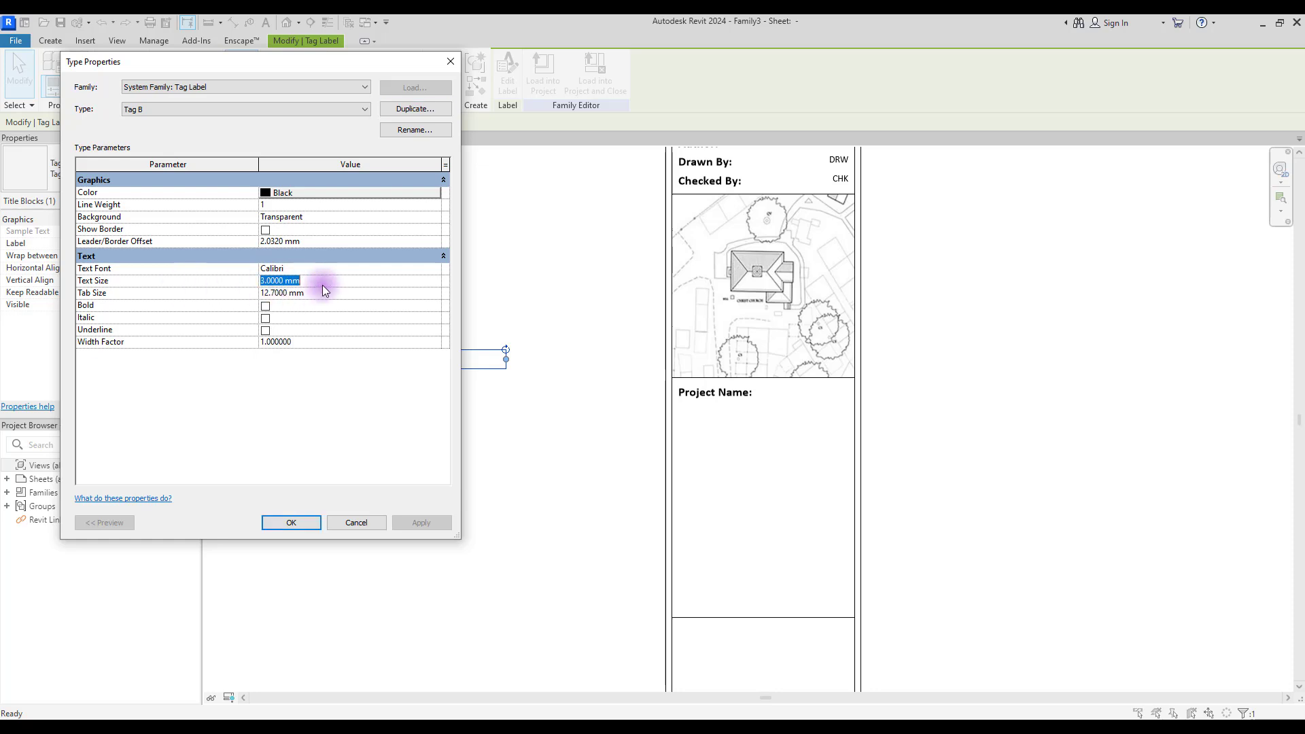
key(Return)
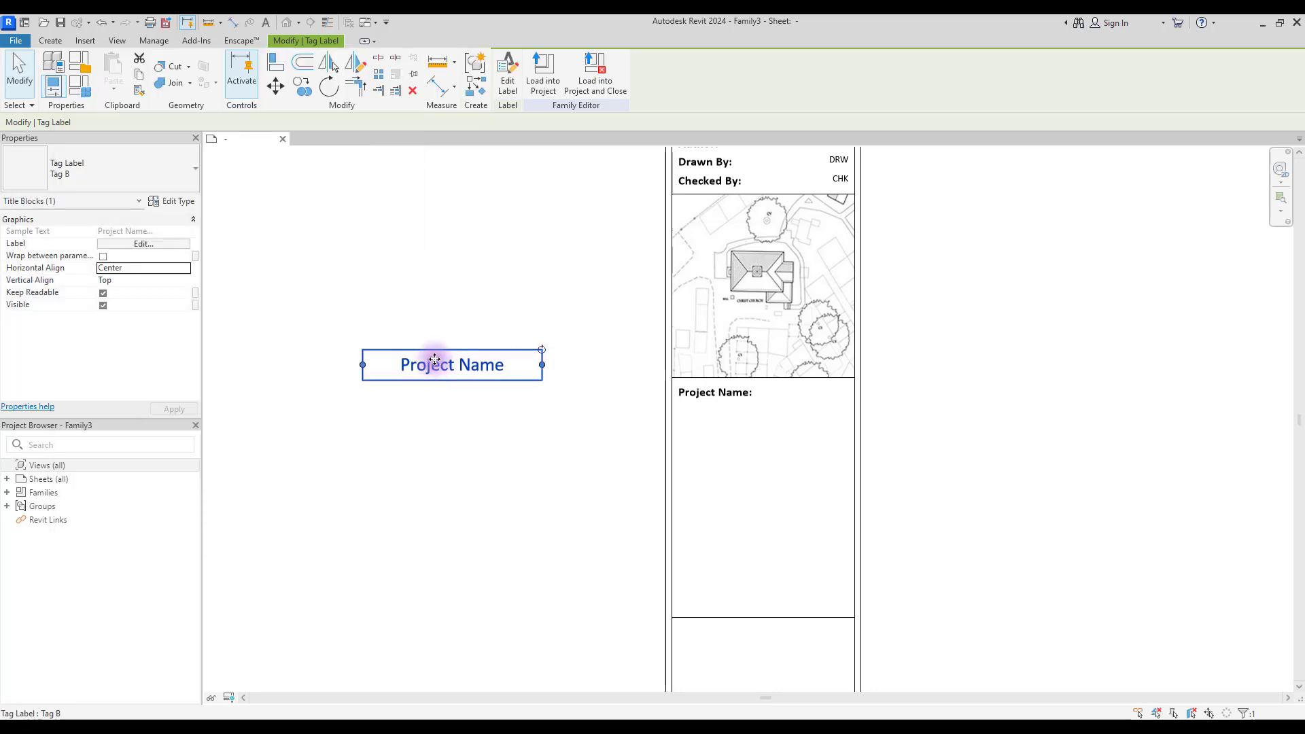
drag(435, 365, 745, 415)
scroll(685, 176, down, 1)
- Copy the Checked By row below the project name and rename its heading 'Project Number:'
click(685, 175)
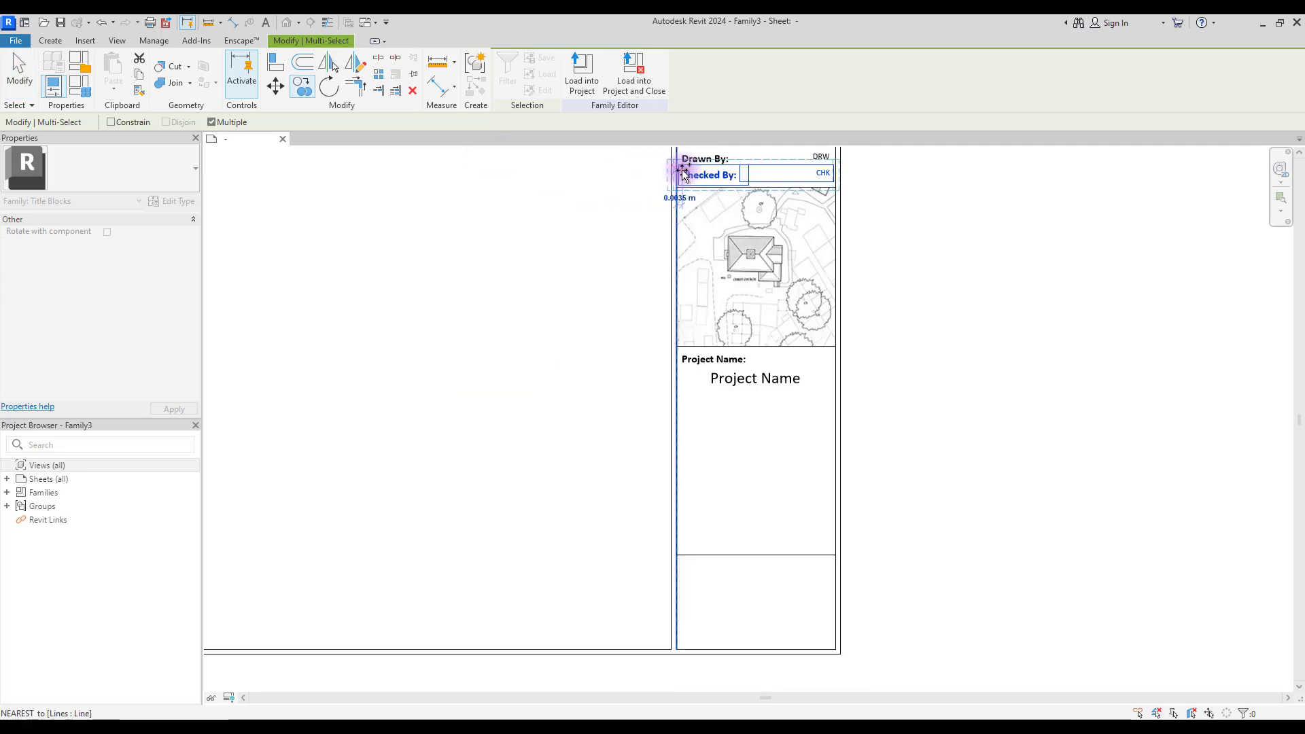
click(683, 413)
click(709, 435)
click(711, 415)
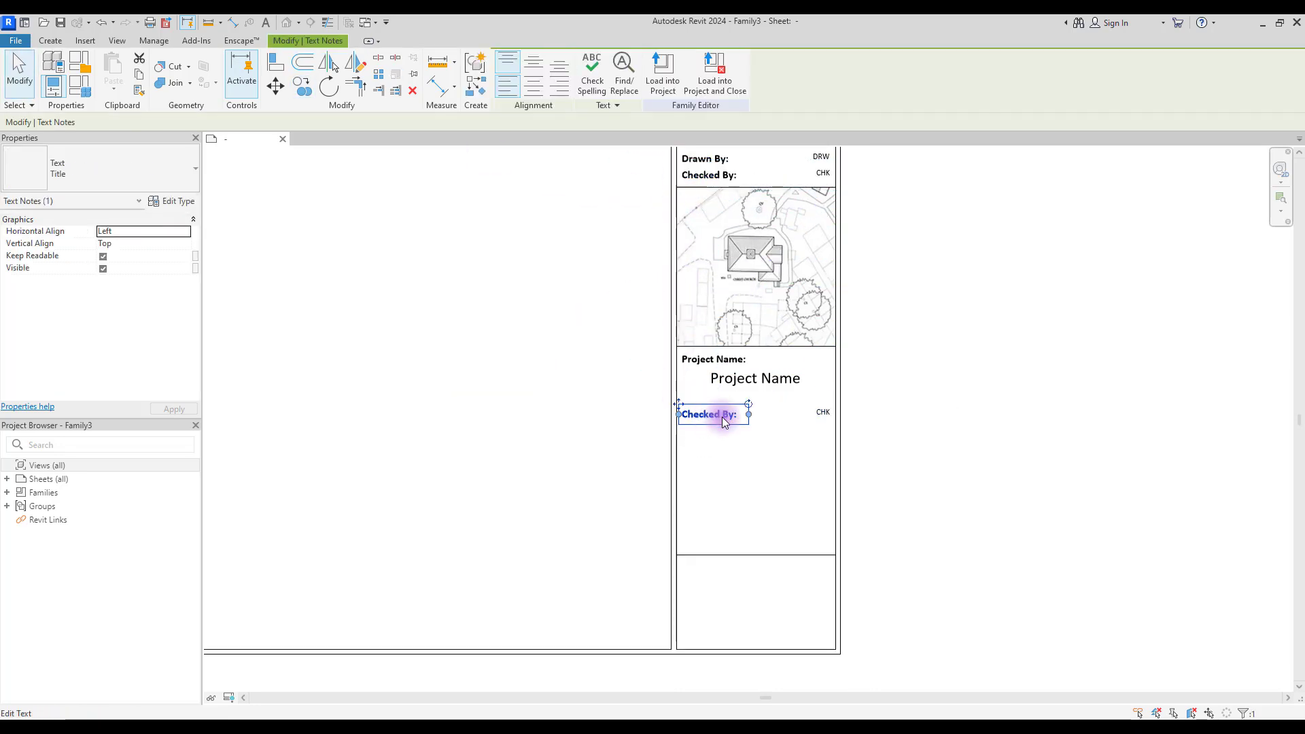
click(734, 417)
drag(736, 416, 689, 416)
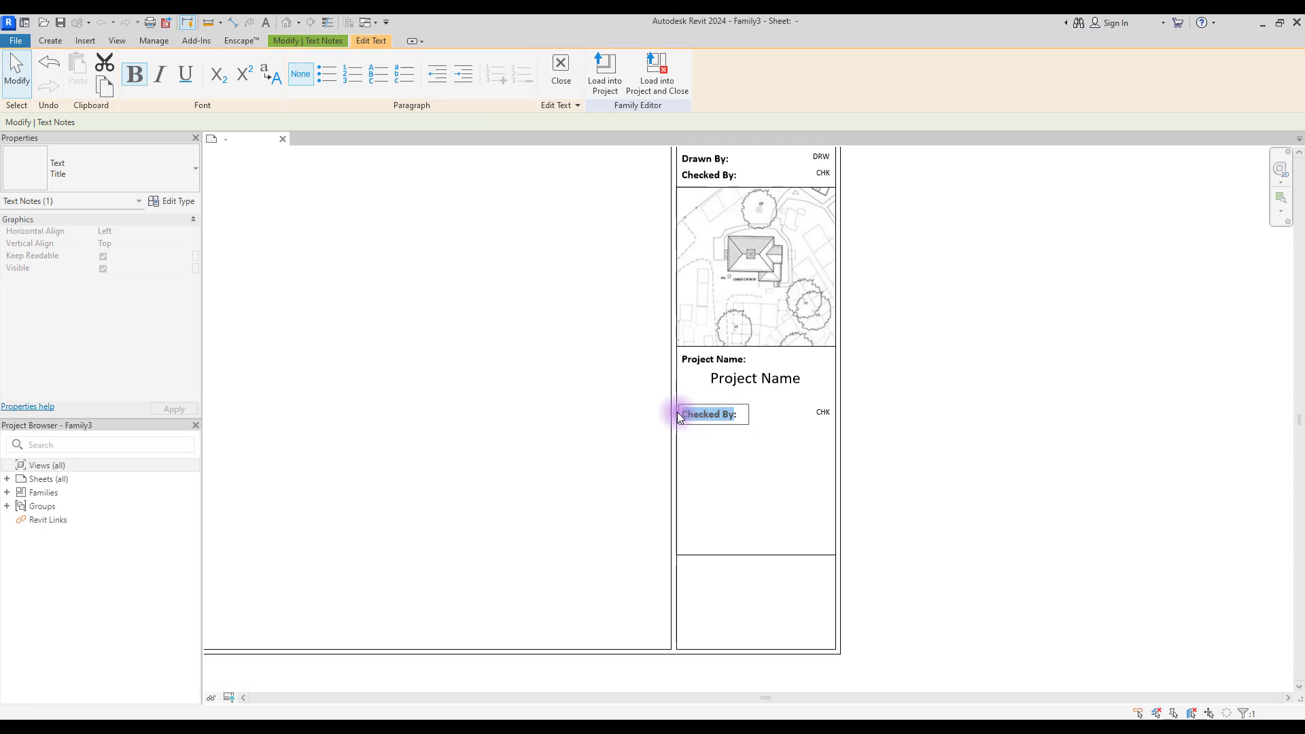
text(Project Number:)
click(611, 300)
- Replace the copied label's Checked By parameter with Project Number
click(822, 420)
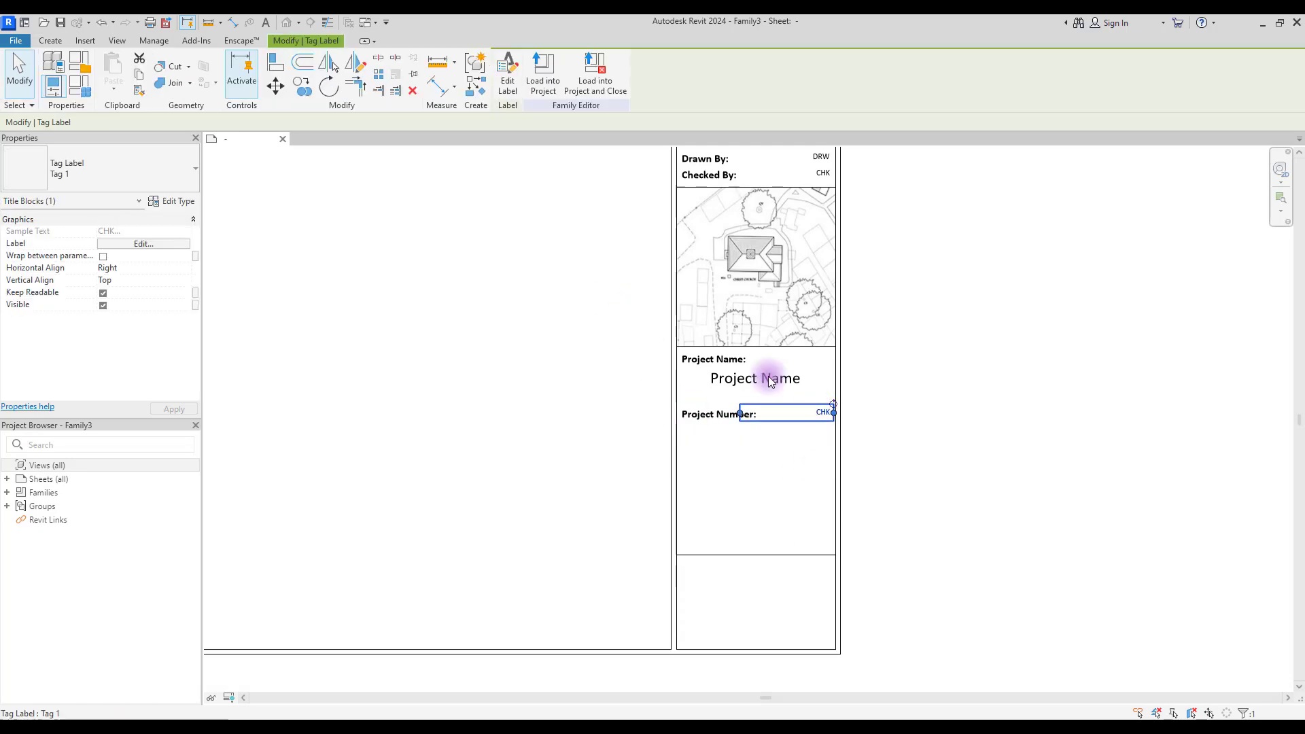
click(508, 68)
click(511, 198)
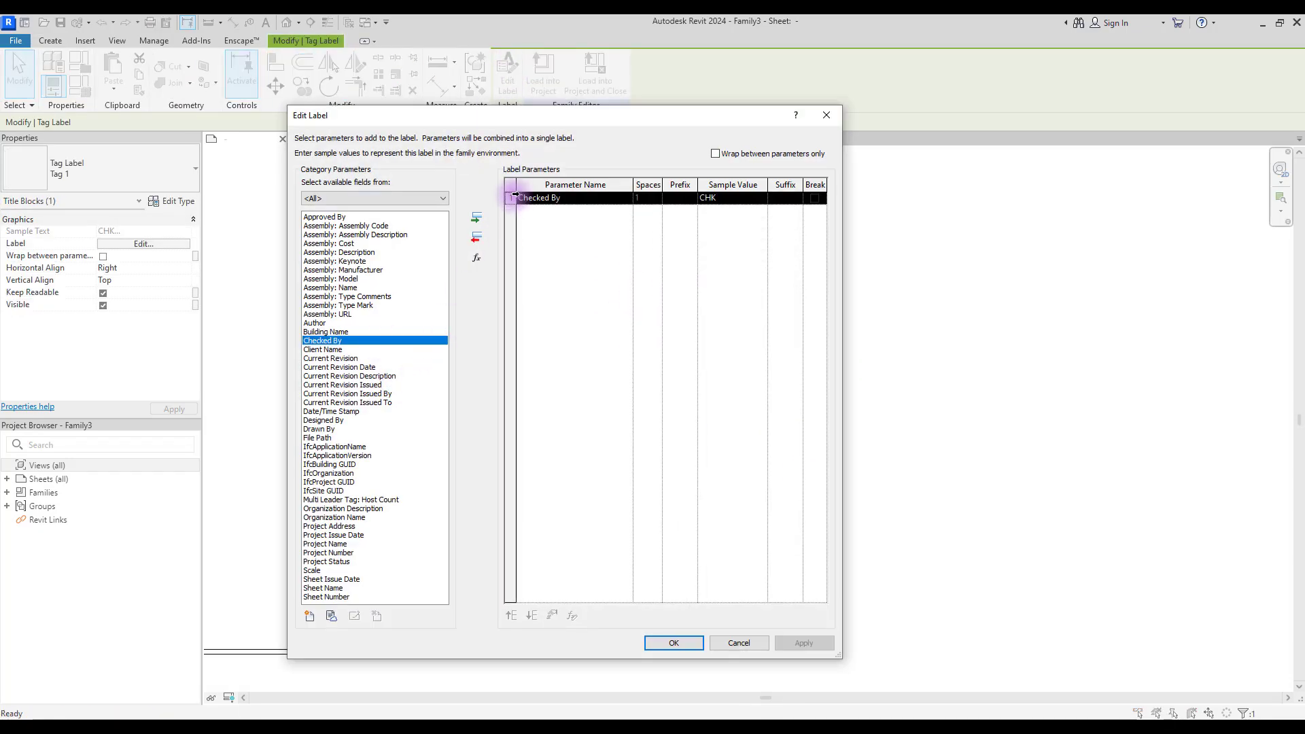
click(475, 240)
click(328, 552)
click(476, 217)
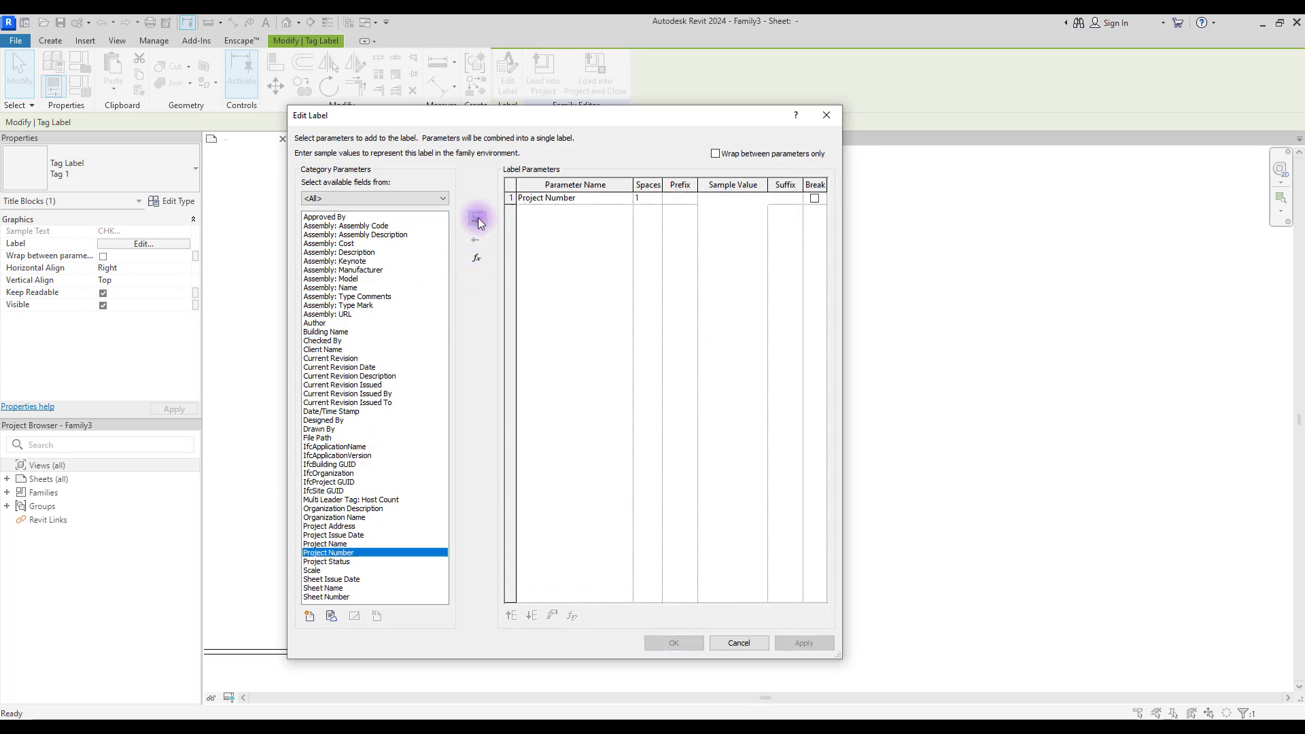
click(674, 643)
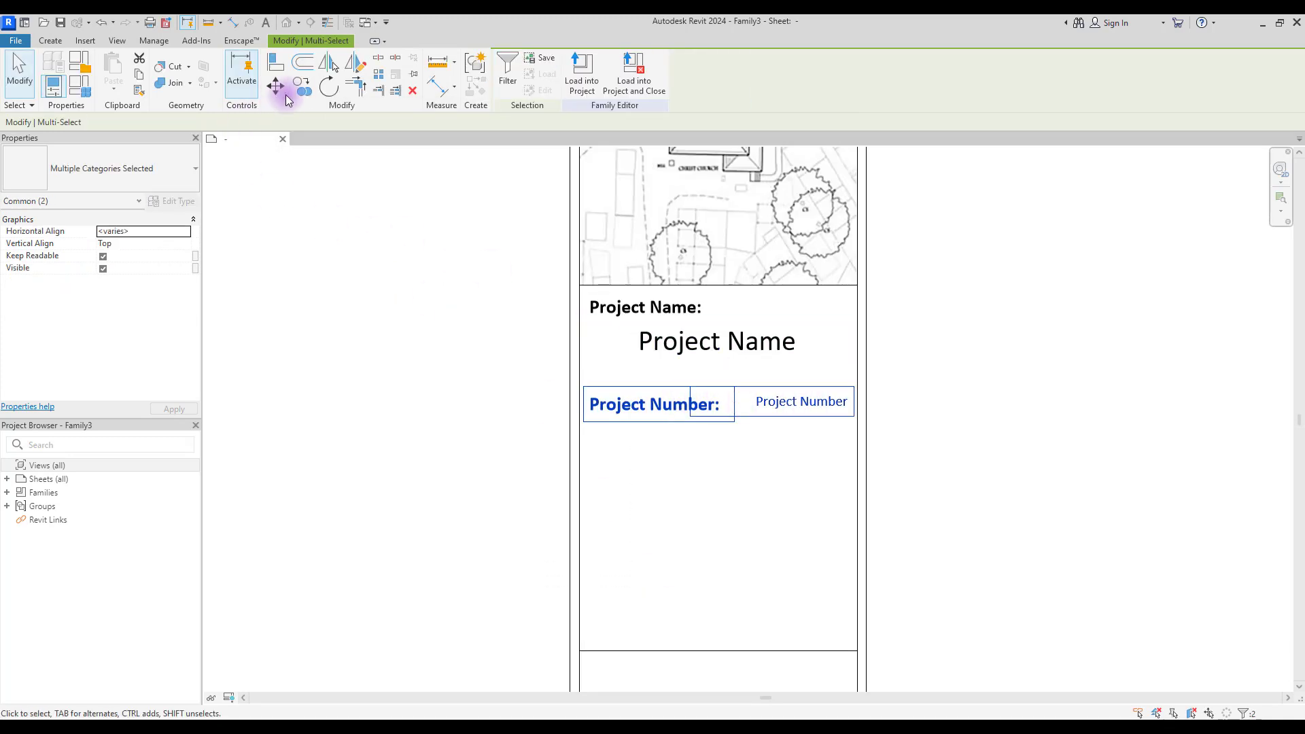
click(303, 86)
- Copy the Project Number row one row lower and rename its heading 'Project Status:'
click(589, 402)
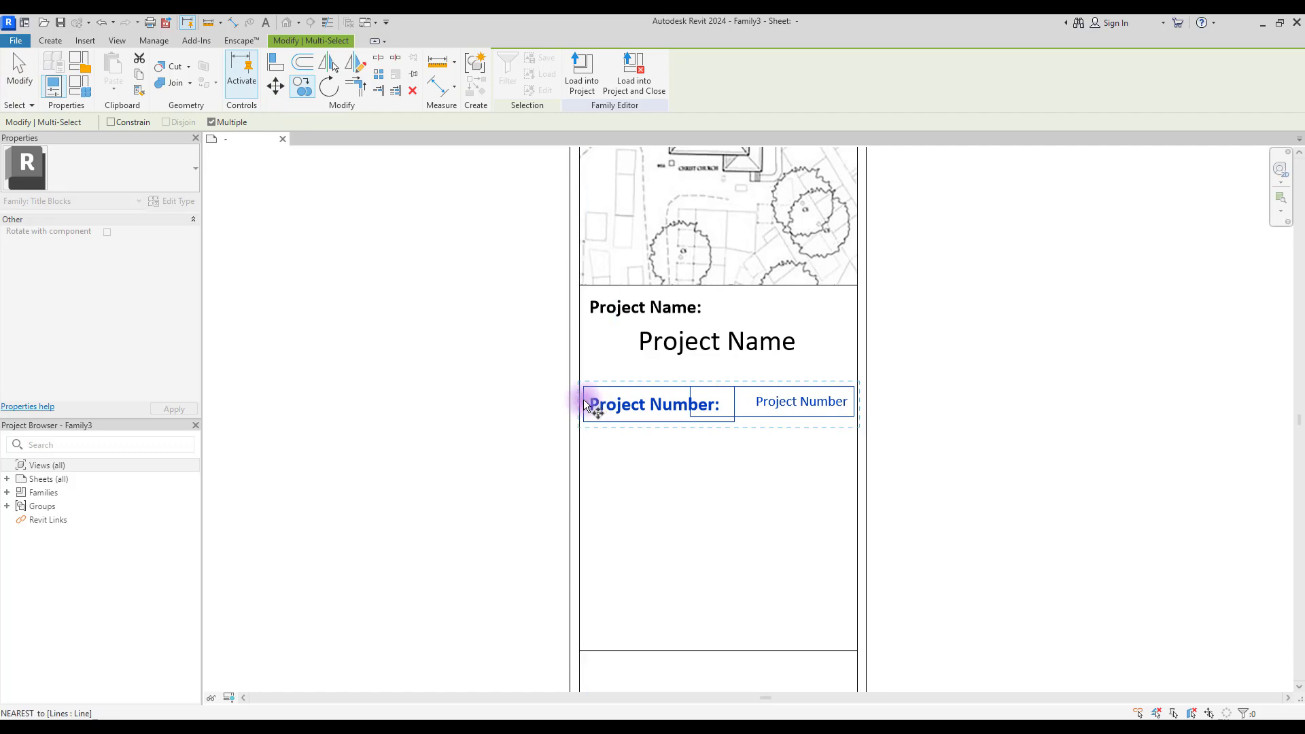
click(583, 442)
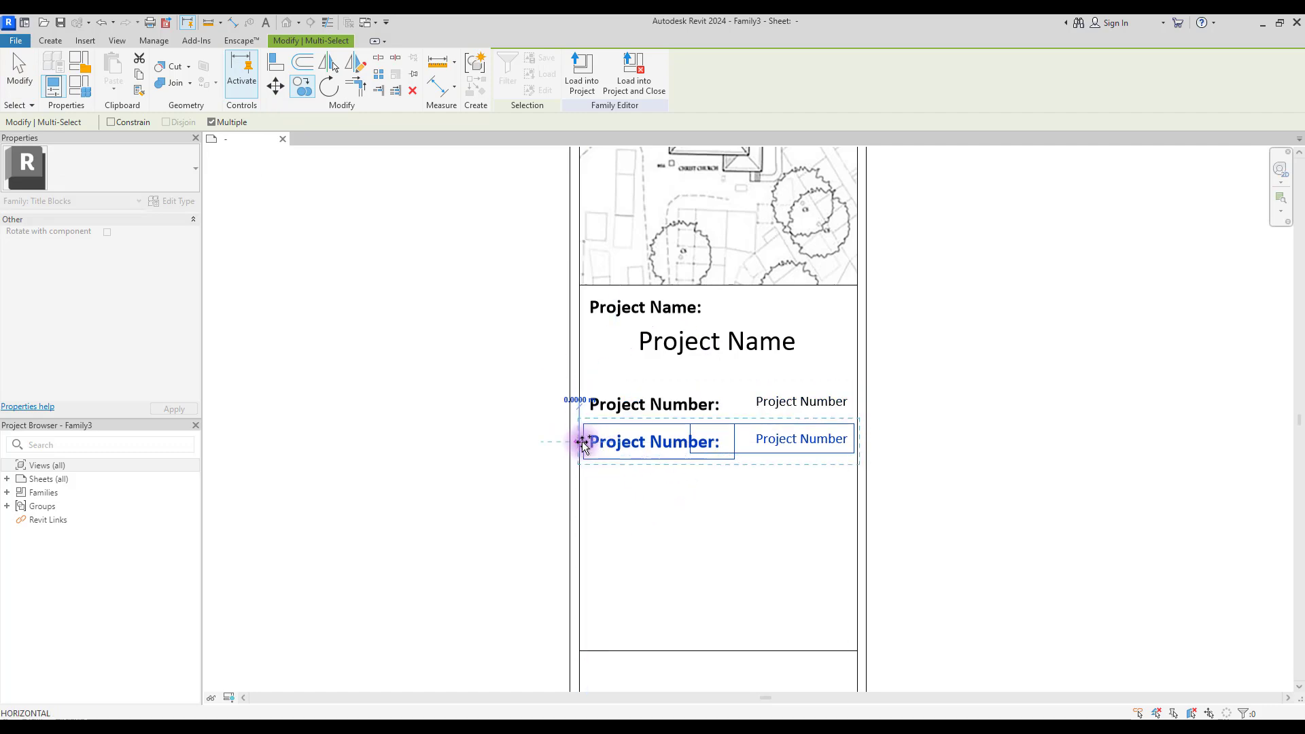
key(Escape)
click(657, 446)
double_click(704, 443)
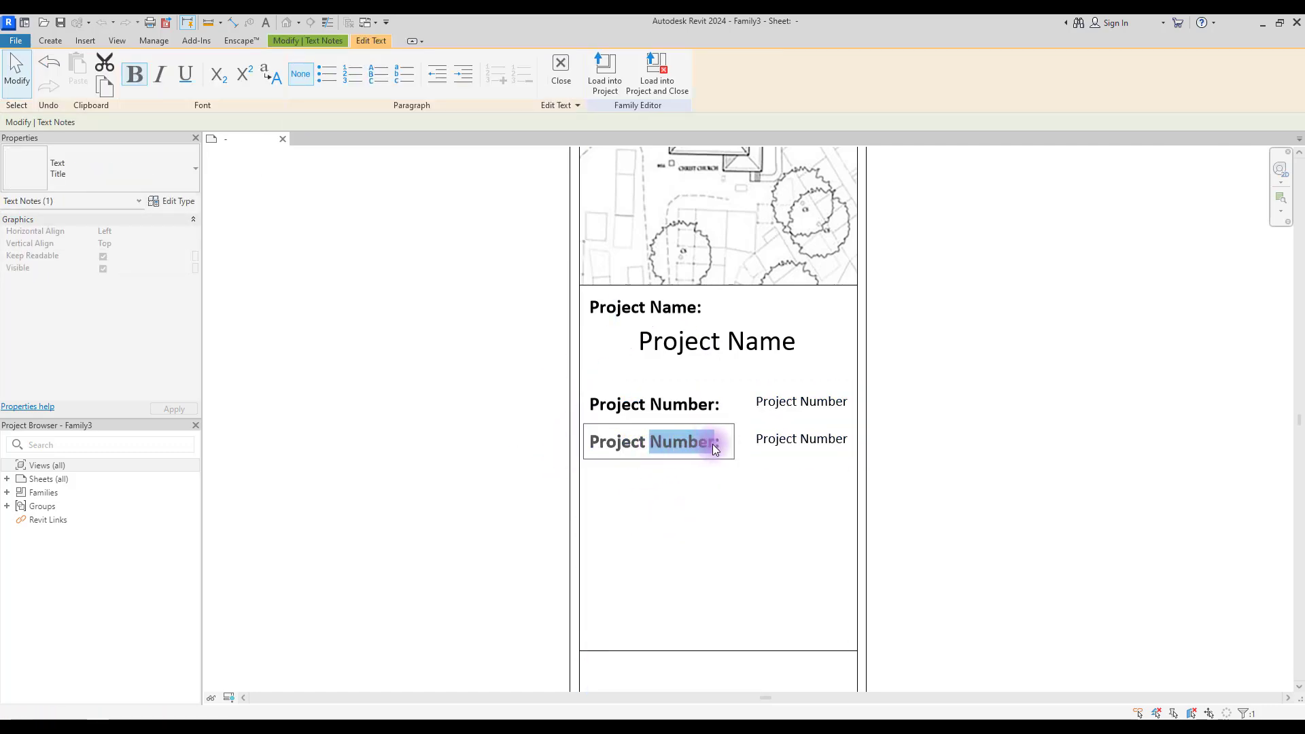
text(Status)
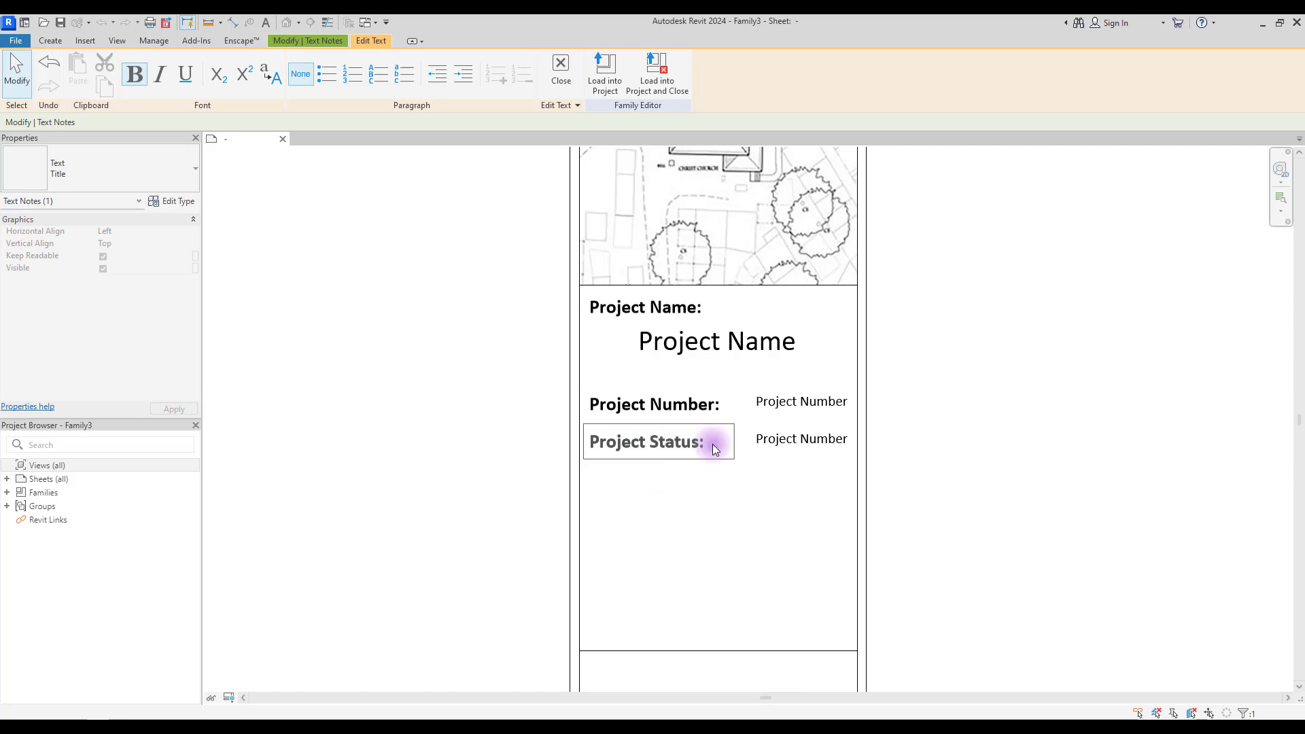
click(816, 441)
- Swap the copied label's Project Number parameter for Project Status
click(816, 440)
click(507, 72)
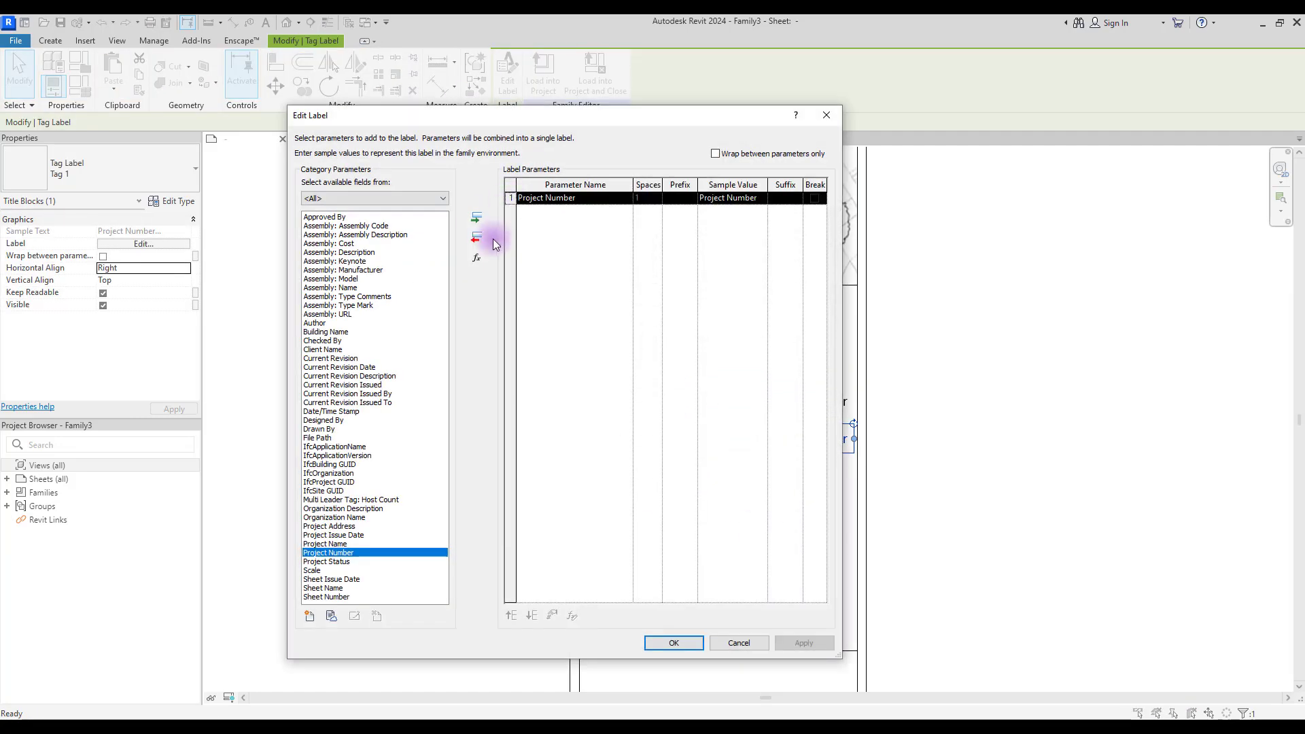
click(477, 238)
click(327, 562)
click(476, 217)
click(674, 643)
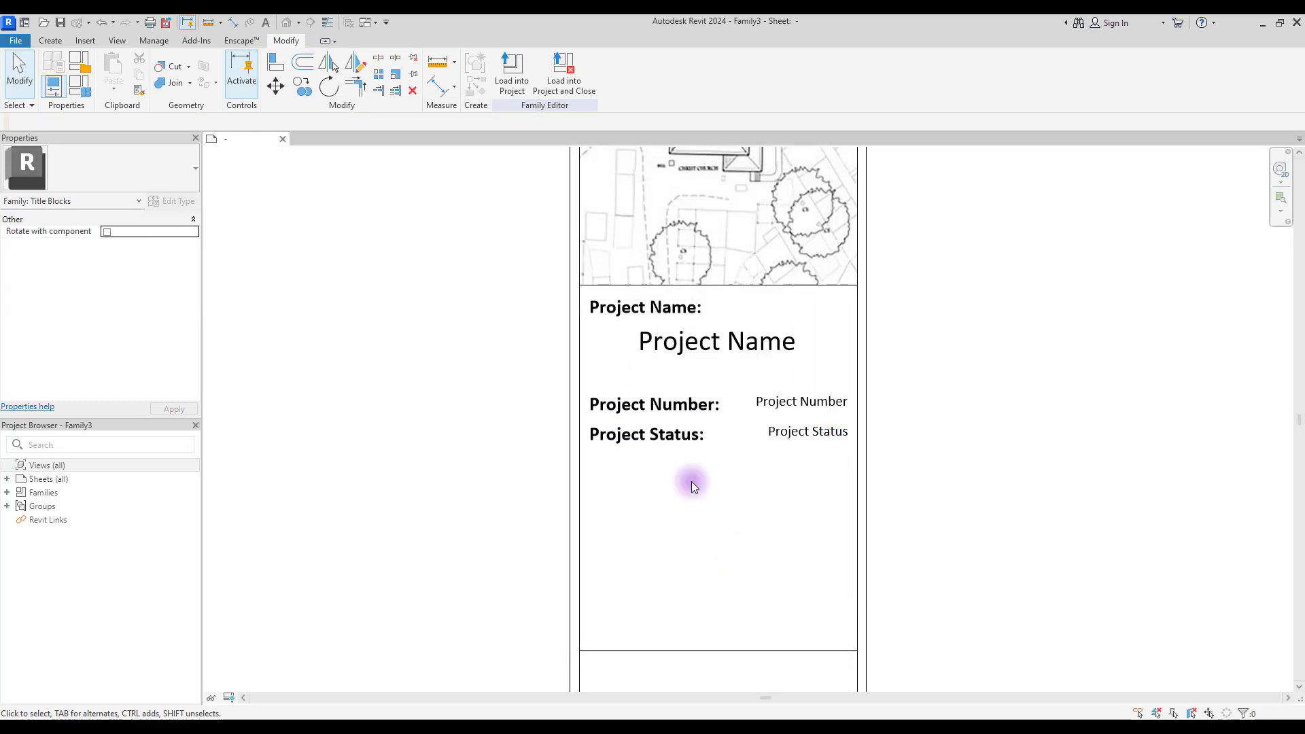
click(655, 446)
ctrl+click(802, 432)
- Copy the Project Status row down with CO and rename its heading 'Scale:'
key(c)
key(o)
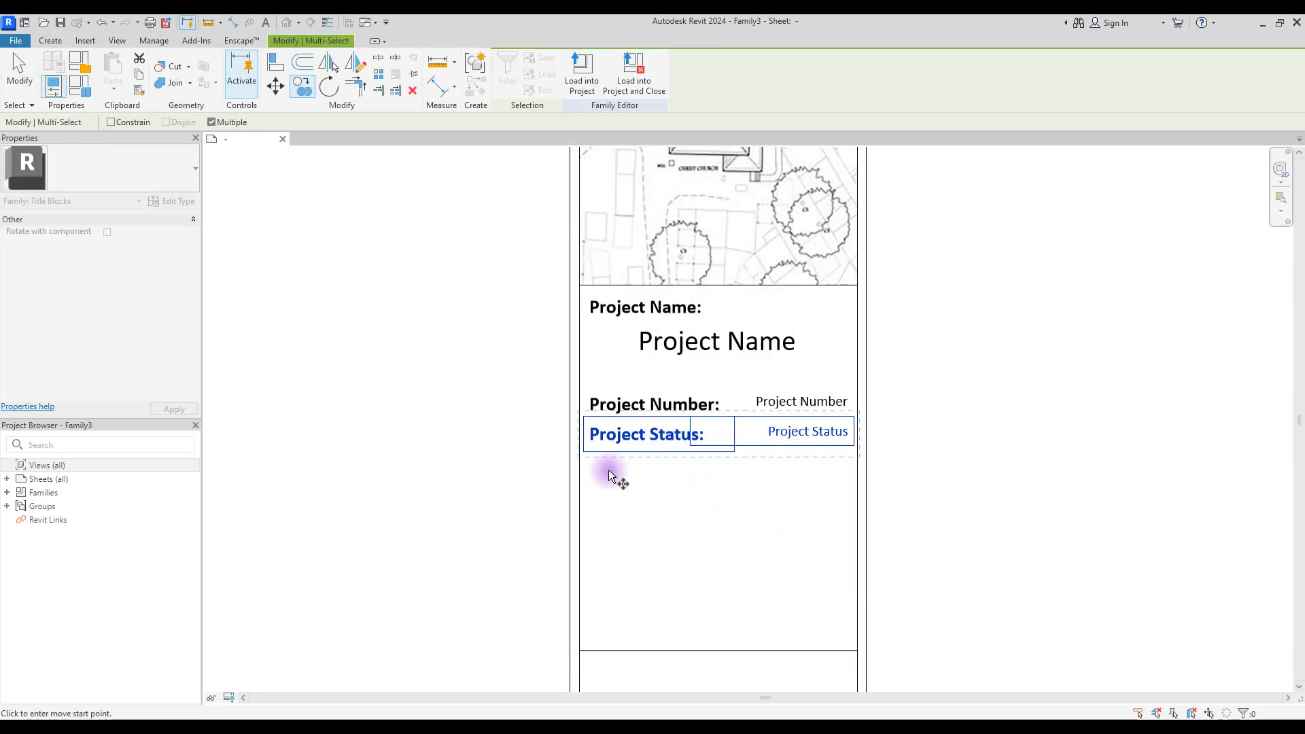
click(589, 442)
click(592, 495)
key(Escape)
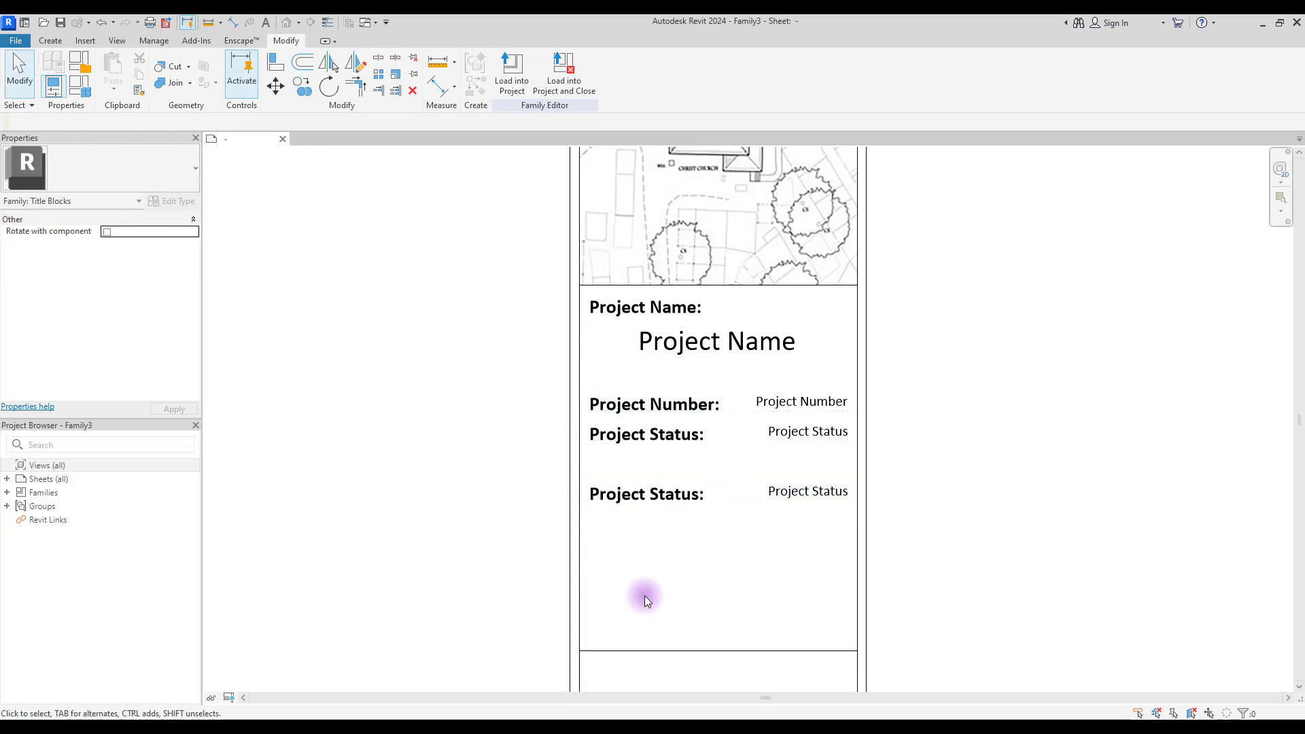
click(642, 488)
double_click(701, 500)
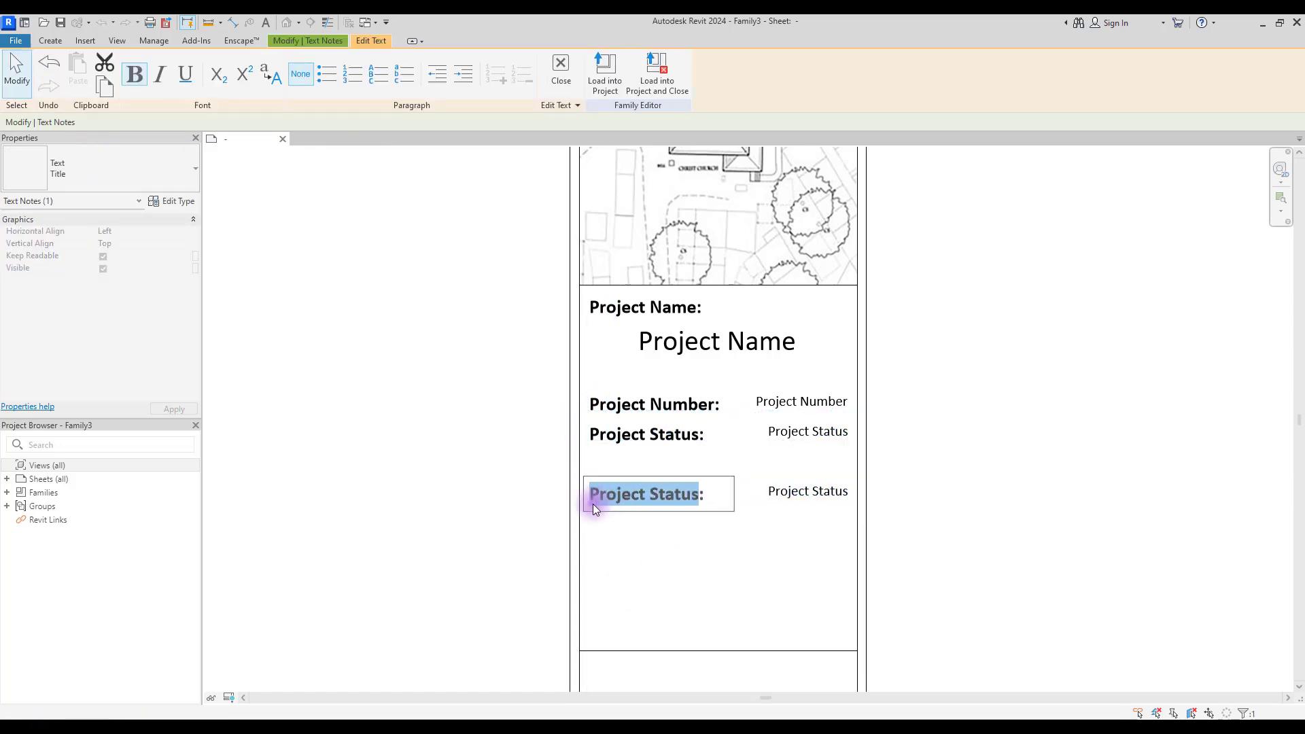
text(Scale:)
click(458, 465)
- Replace the label's Project Status parameter with Scale, using sample value 1:100
click(772, 490)
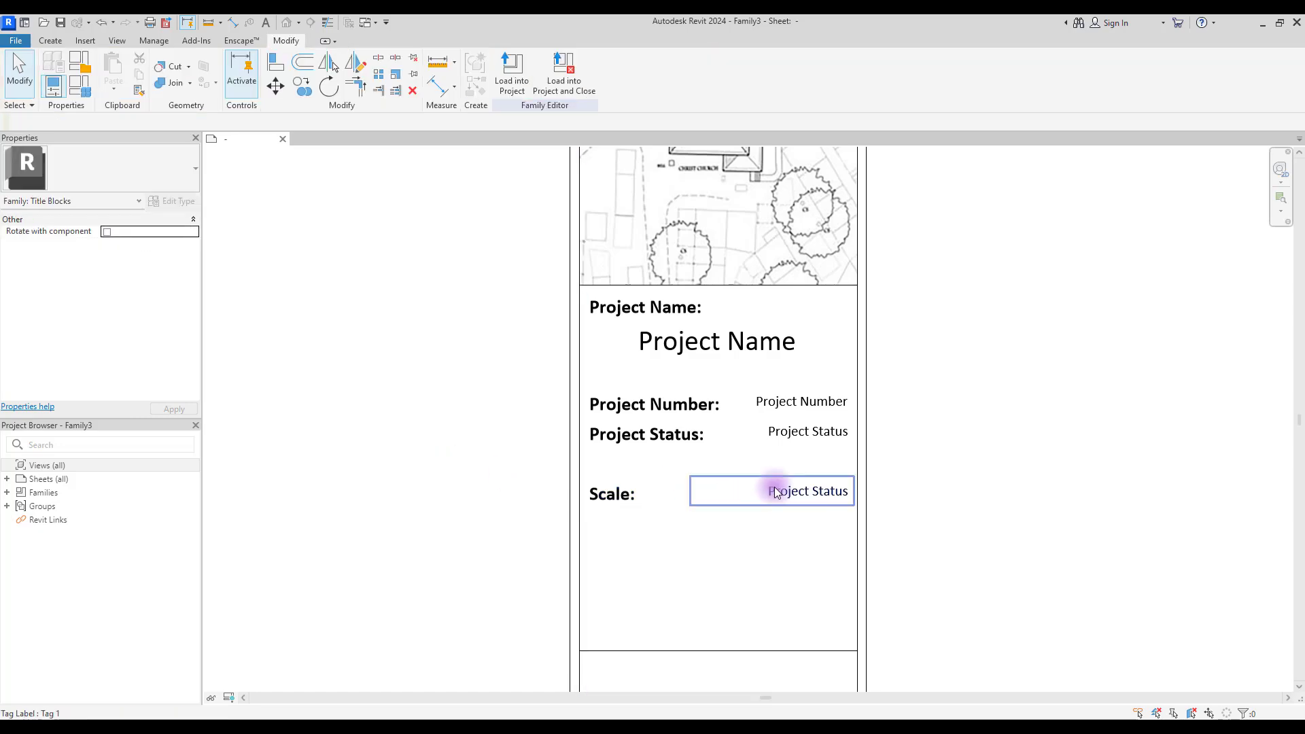
click(508, 74)
click(510, 199)
click(475, 240)
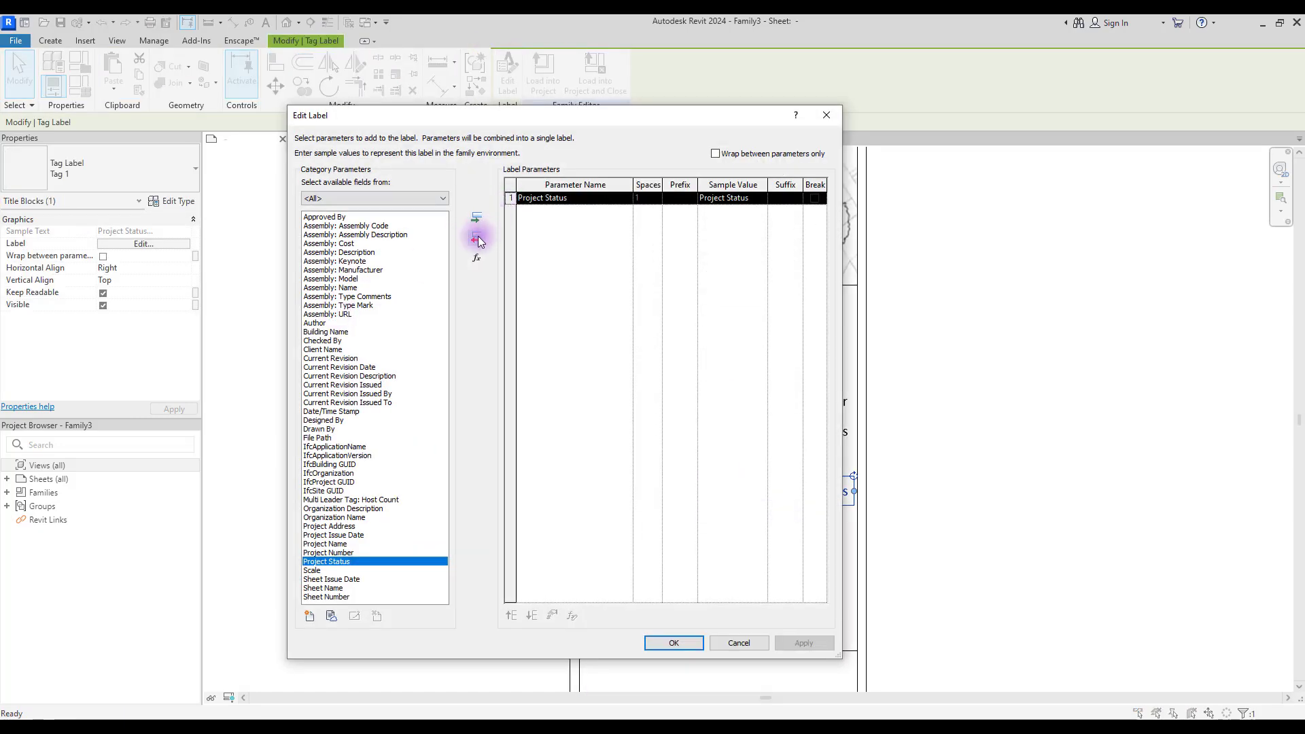
click(312, 570)
click(476, 217)
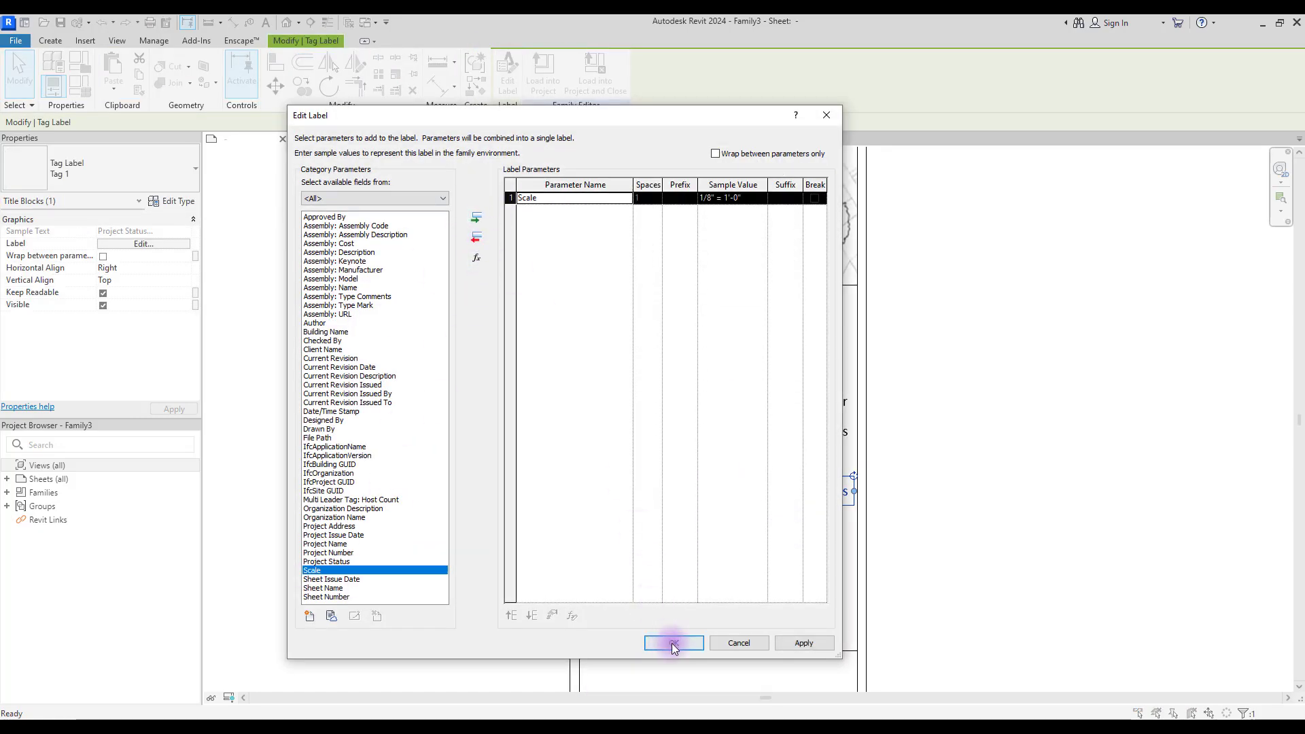
click(756, 199)
click(639, 204)
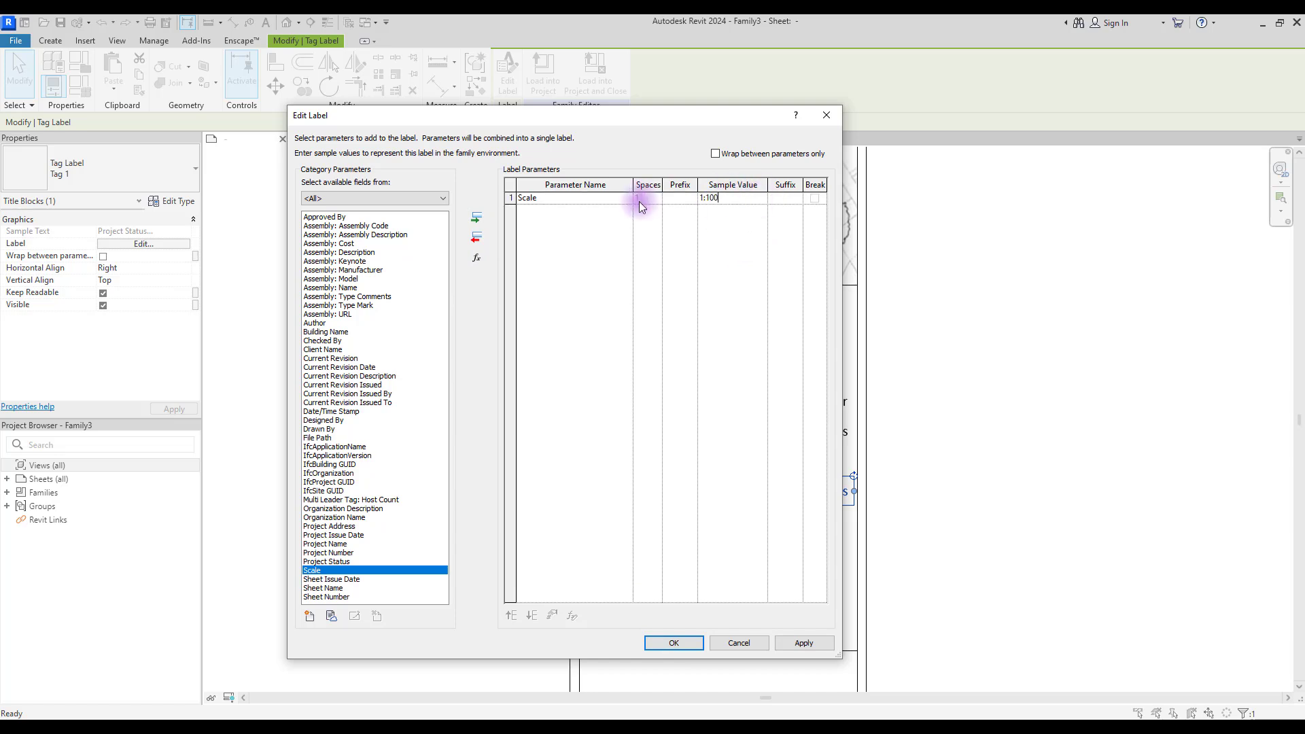
text(1:100)
key(Return)
click(609, 490)
- Select the Scale: row and begin copying it from its base point
ctrl+click(831, 491)
click(303, 87)
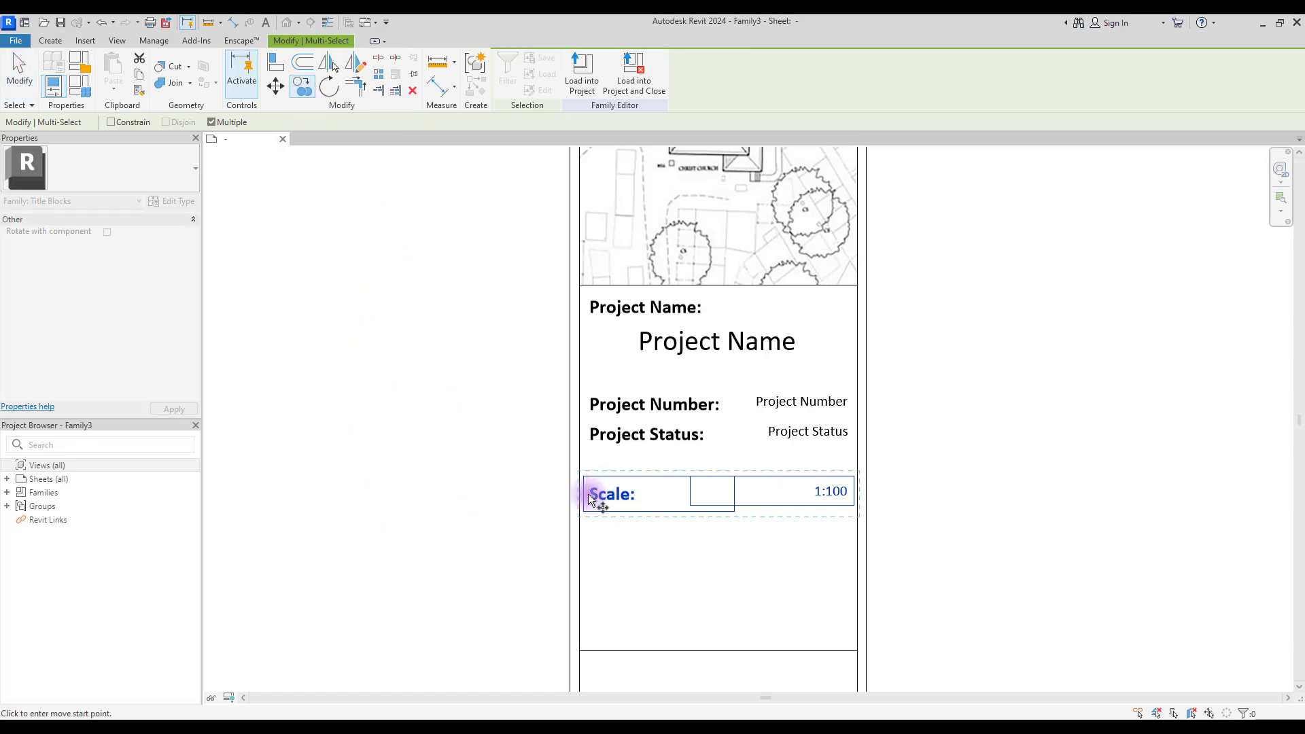
click(590, 500)
- Place the Scale row copy one row lower and rename its text 'Date:'
click(587, 538)
double_click(592, 537)
double_click(593, 536)
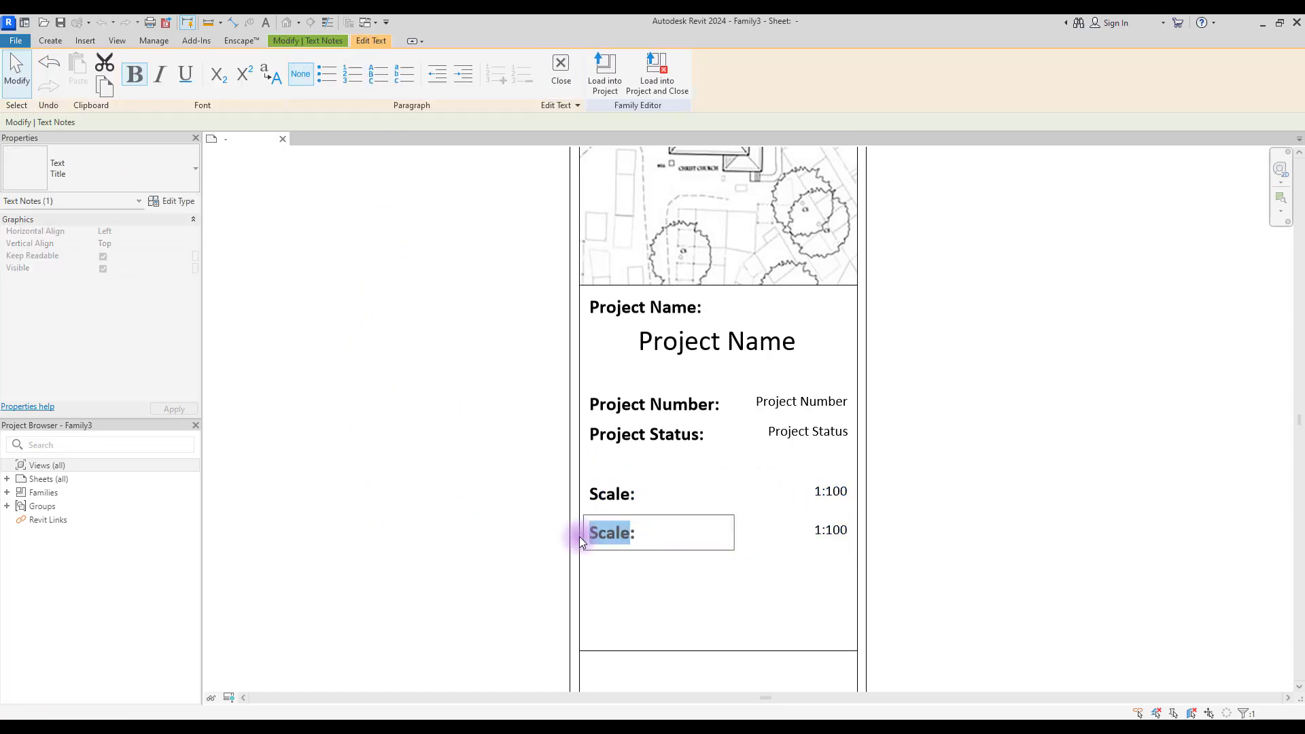
text(Date)
click(775, 533)
- Replace the copied label's Scale parameter with Sheet Issue Date
click(775, 533)
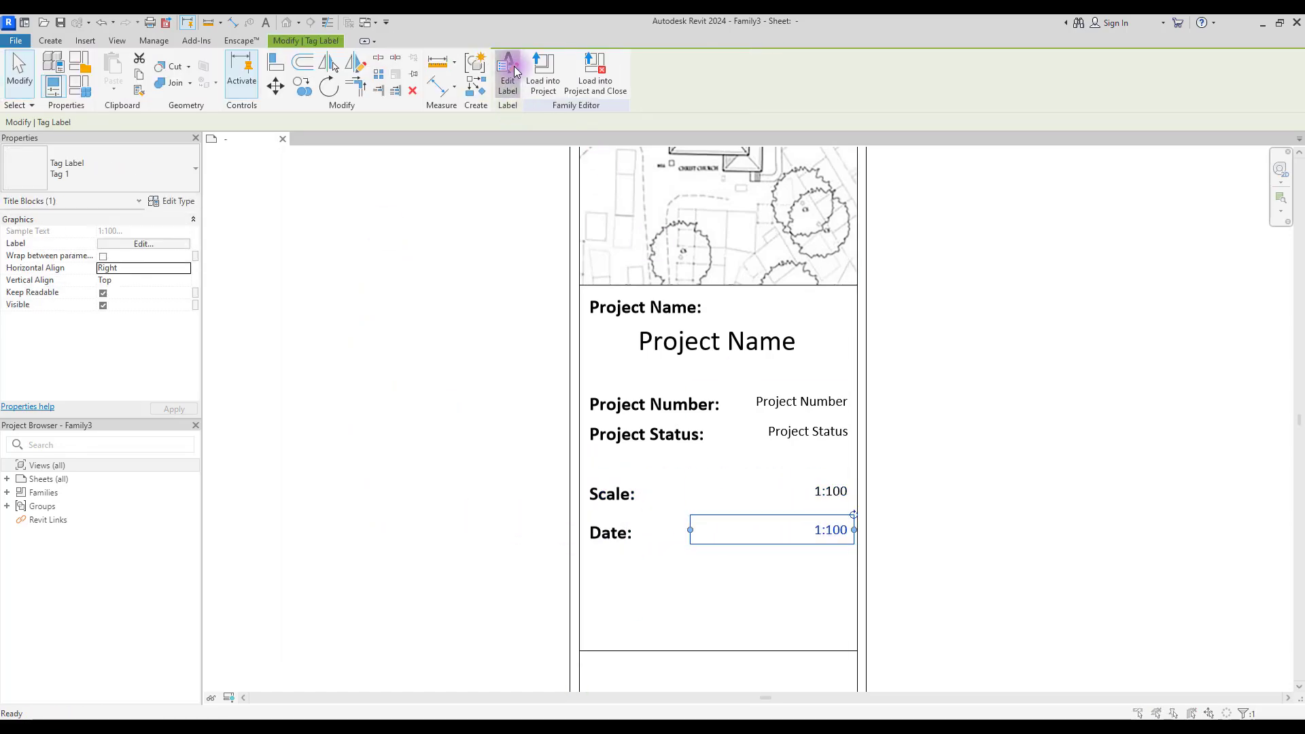
click(514, 66)
click(475, 240)
click(320, 412)
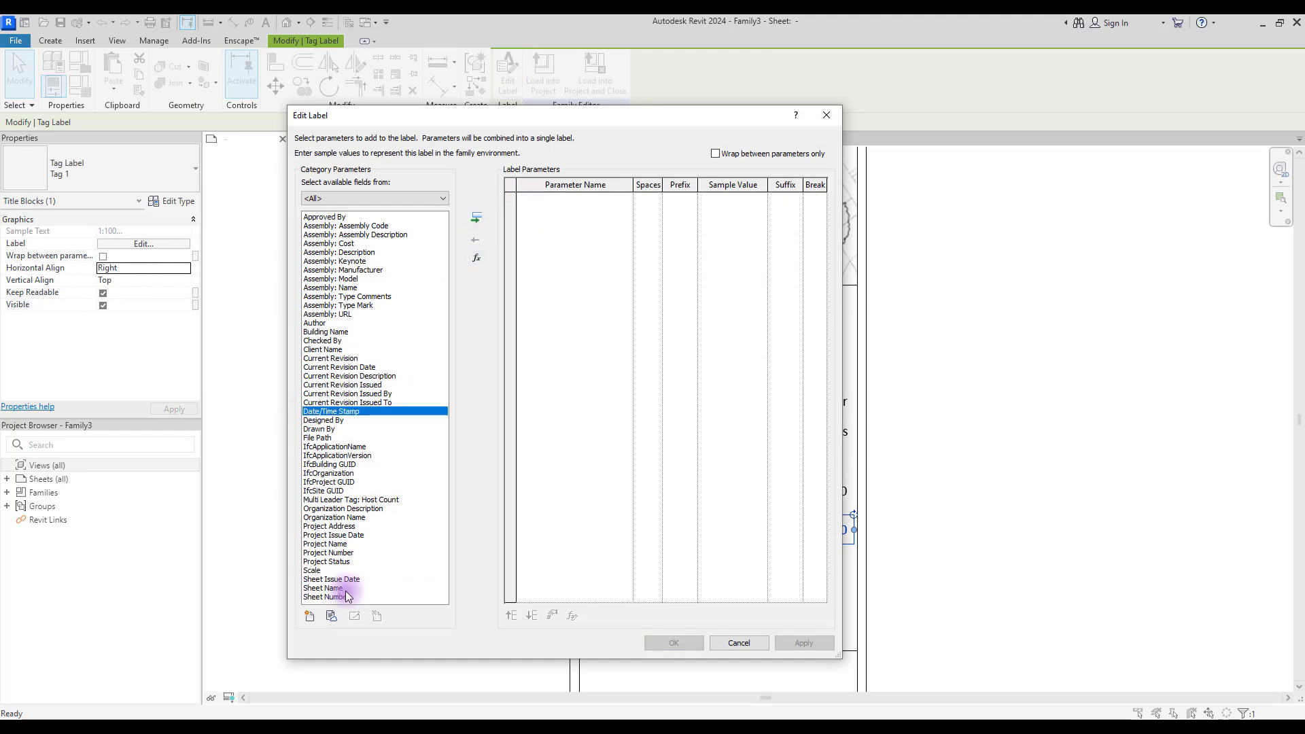
click(355, 579)
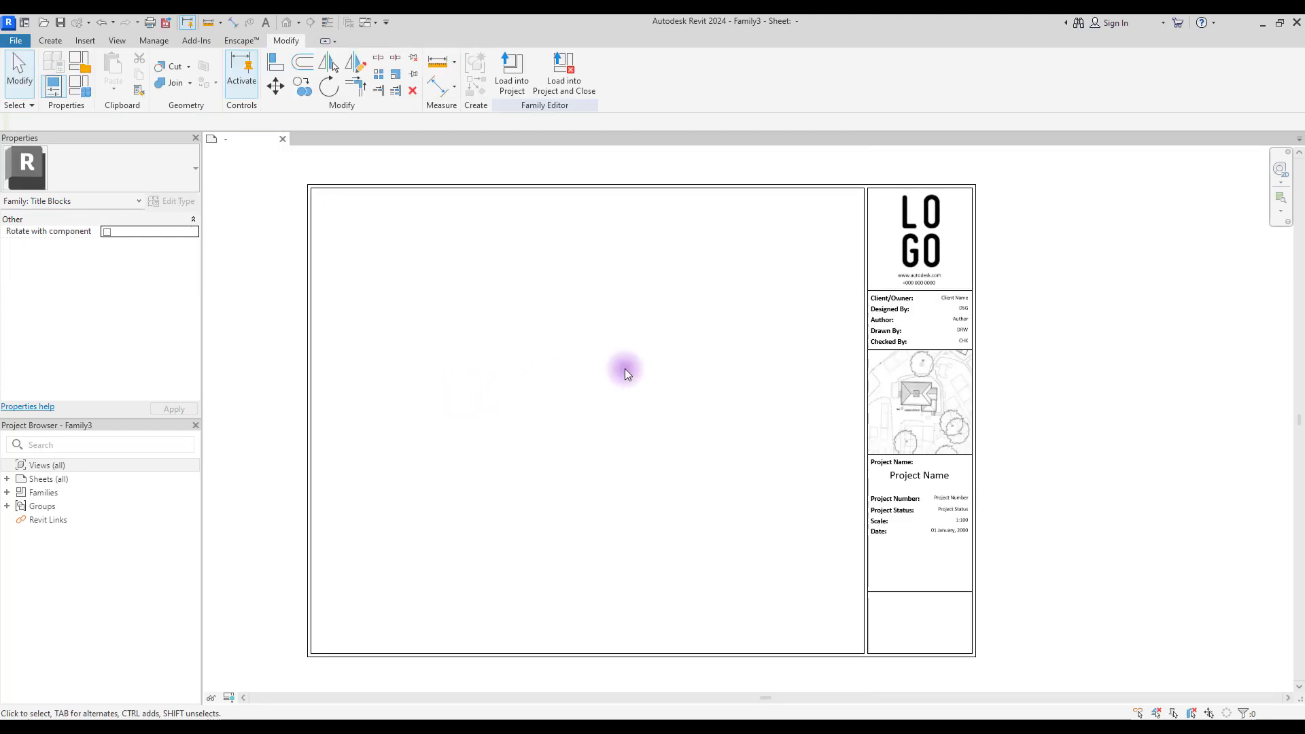
scroll(624, 368, down, 2)
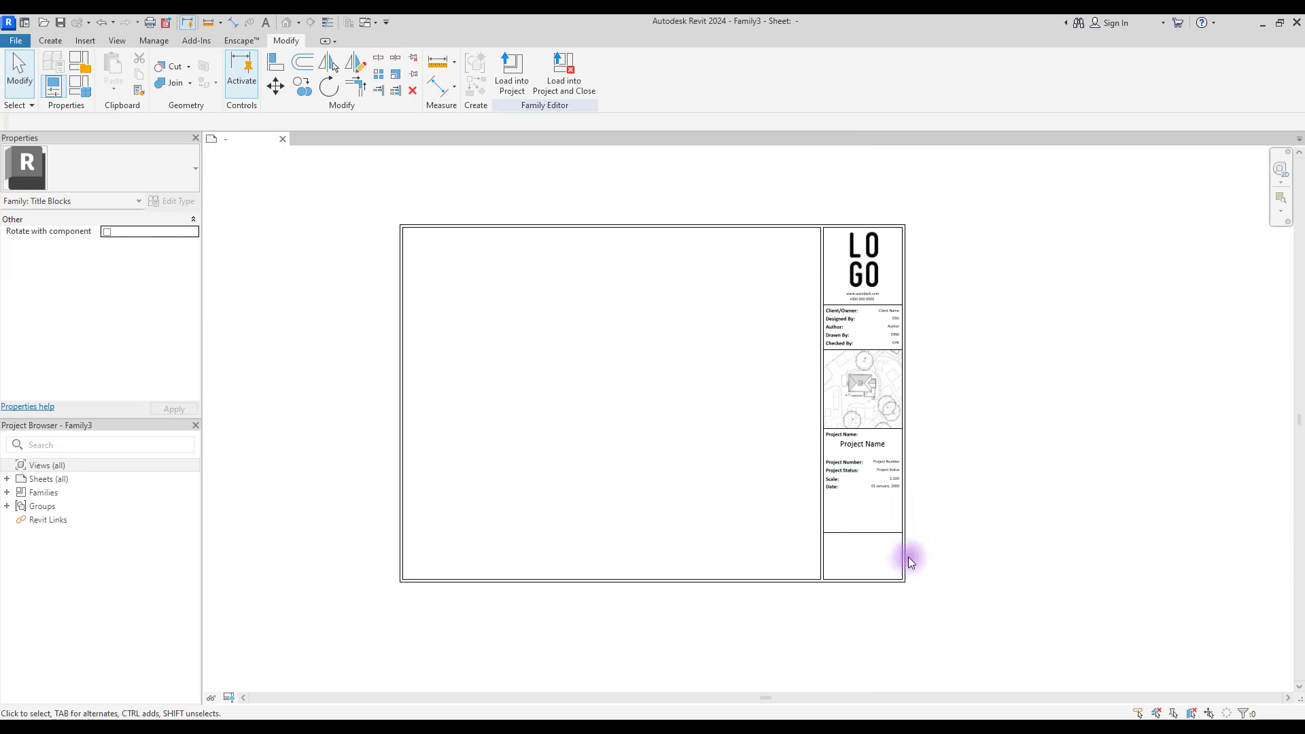
- Rename the two copied Project Name headings to 'Sheet Name:' and 'Sheet Number:'
scroll(881, 537, up, 5)
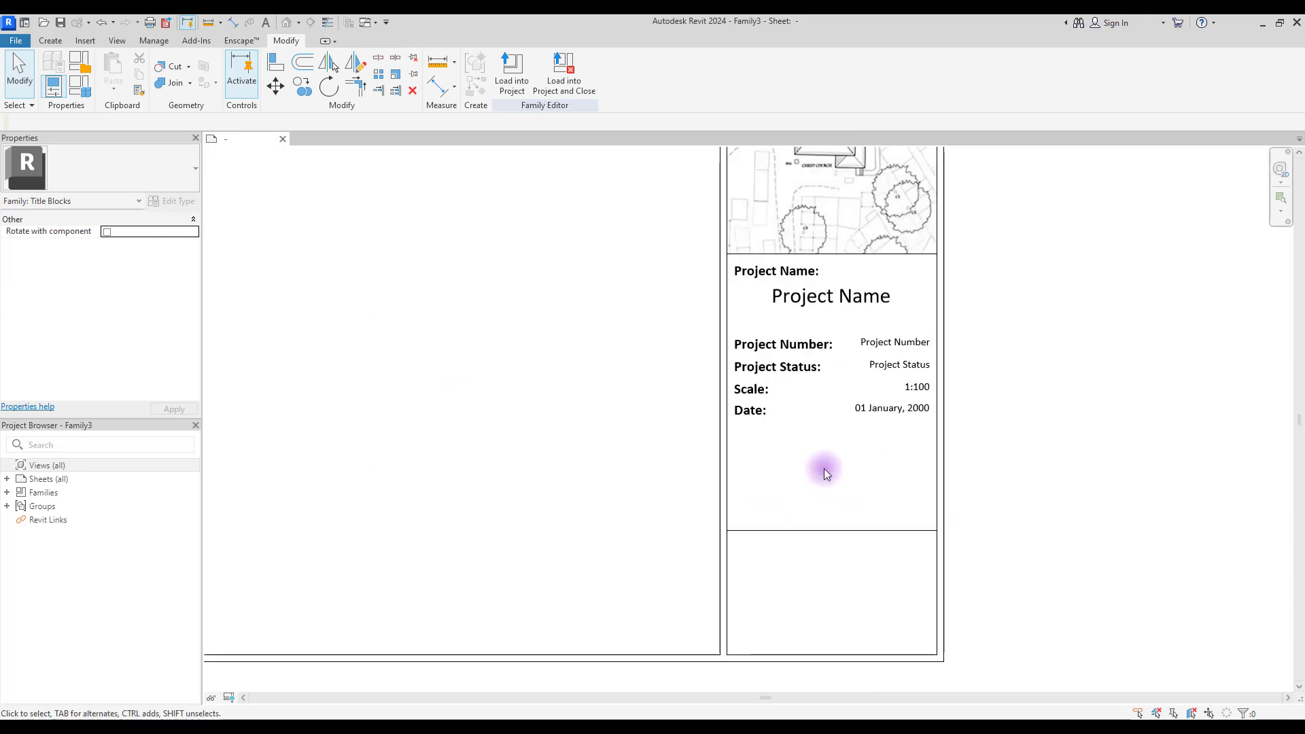
middle_drag(842, 475, 841, 457)
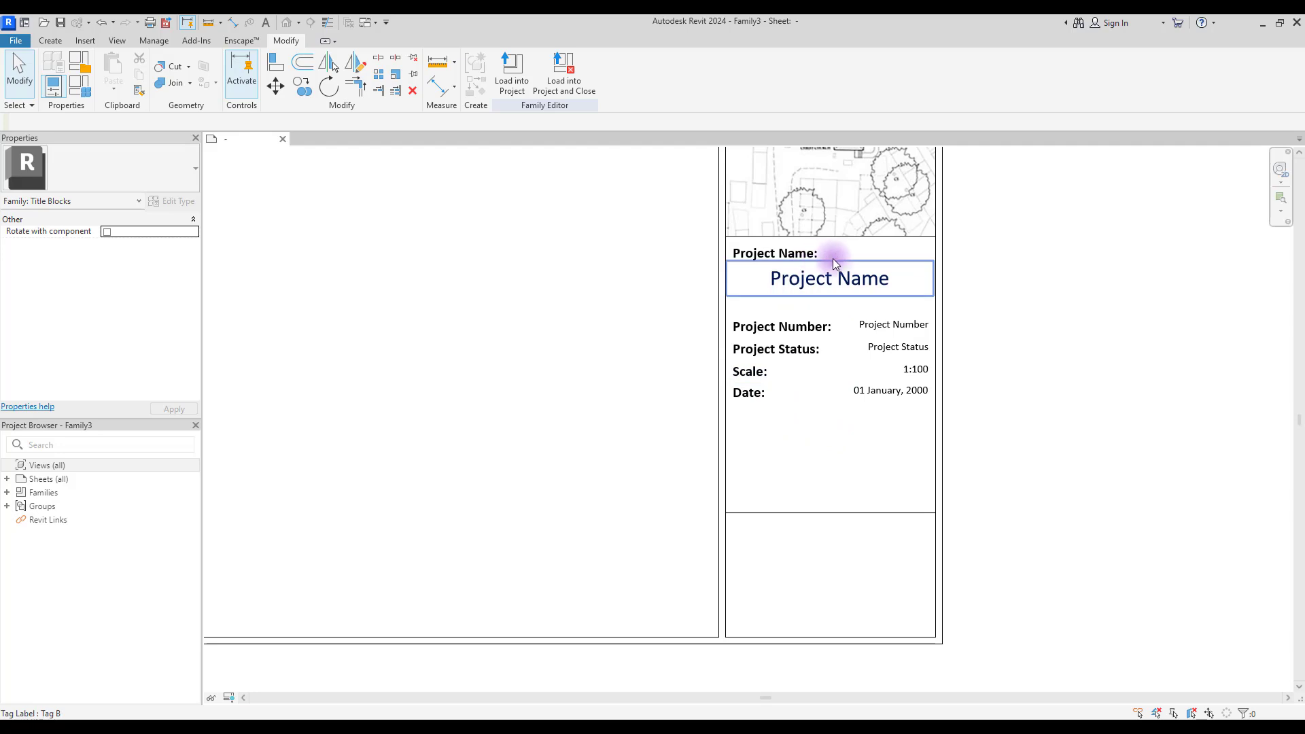
click(828, 282)
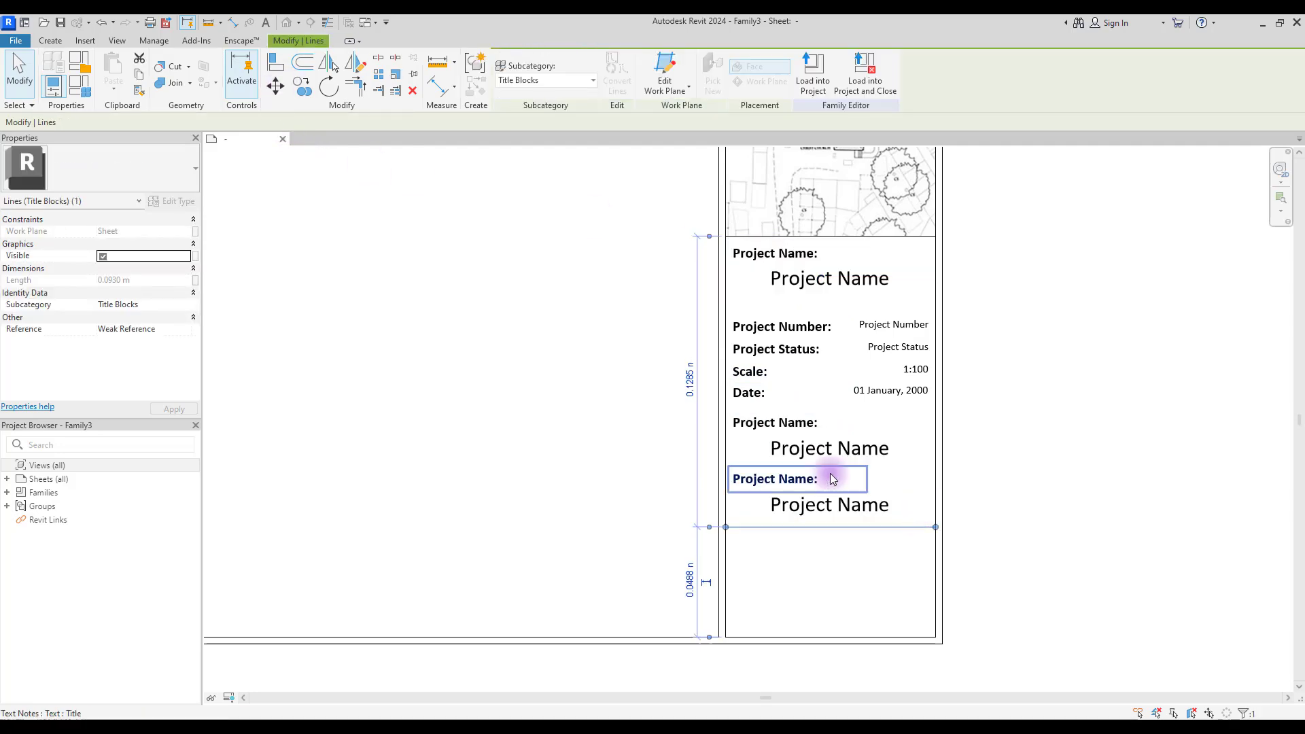
double_click(777, 424)
drag(776, 428, 717, 428)
text(Sheet)
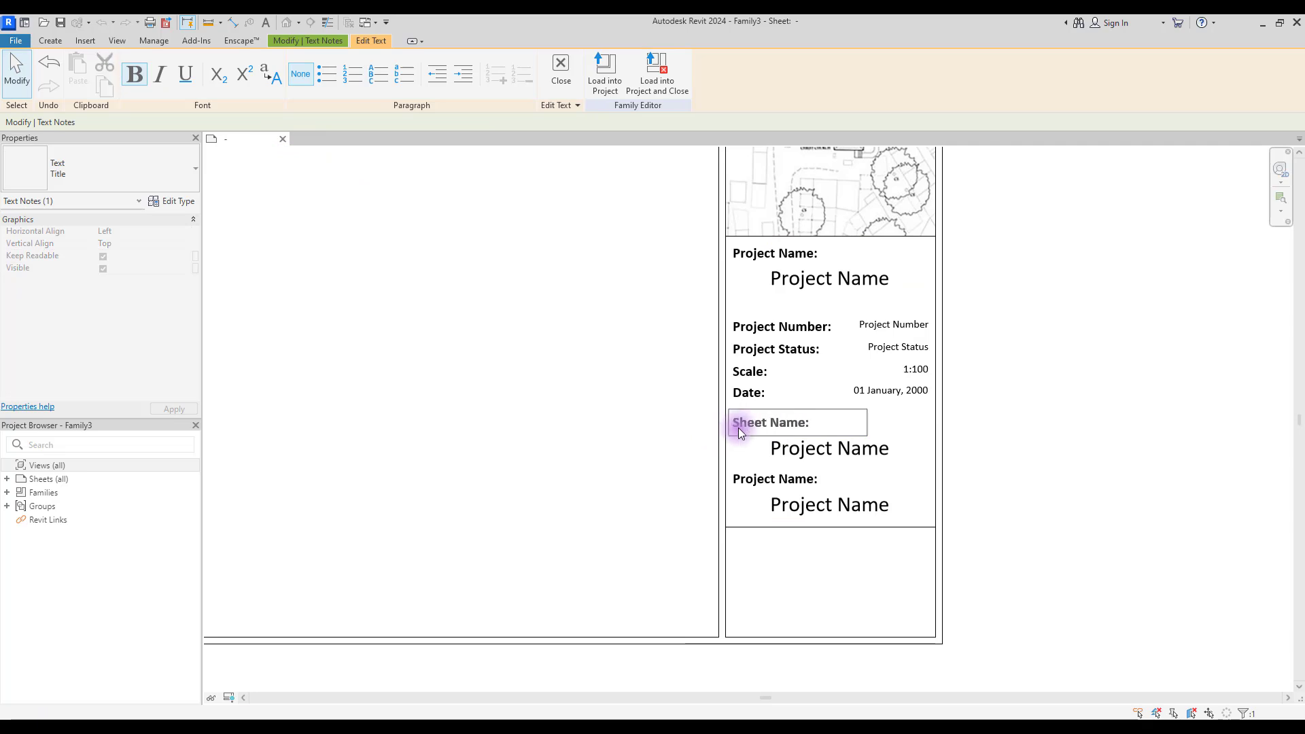
click(799, 480)
double_click(798, 480)
drag(816, 479, 716, 480)
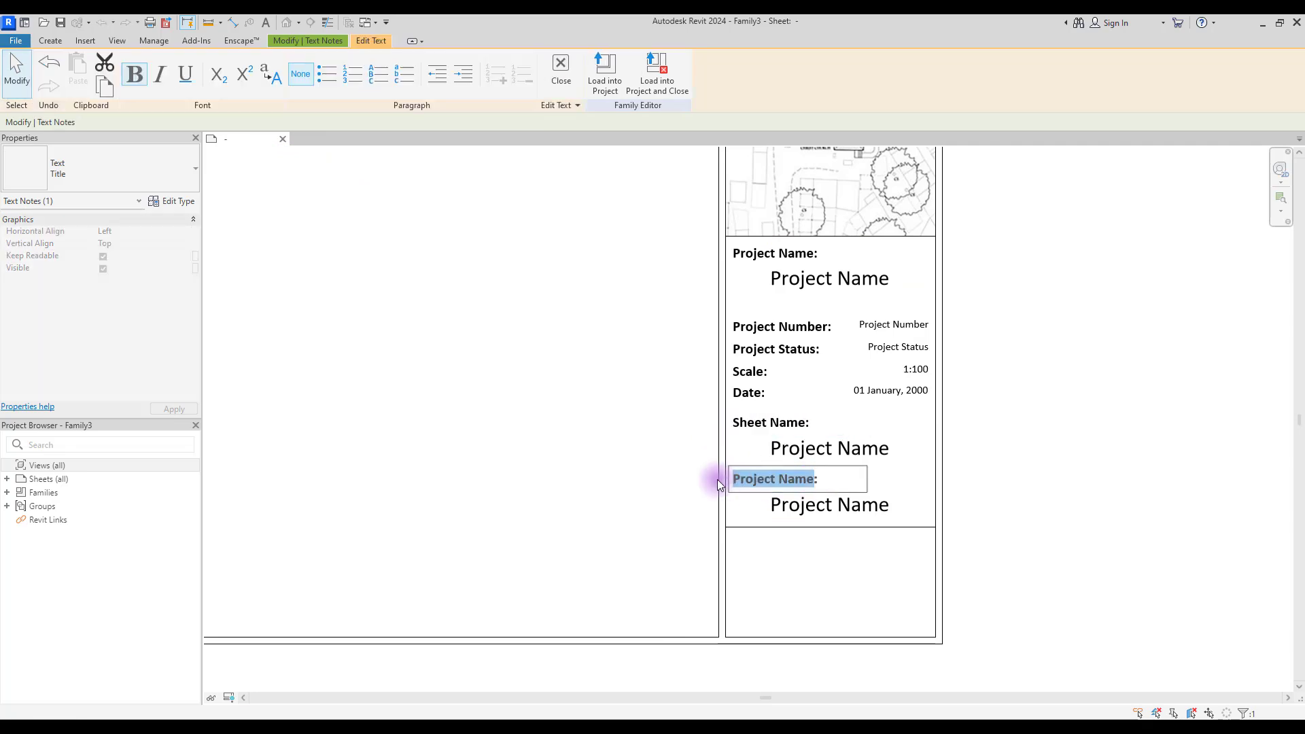
text(Sheet Number:)
click(691, 462)
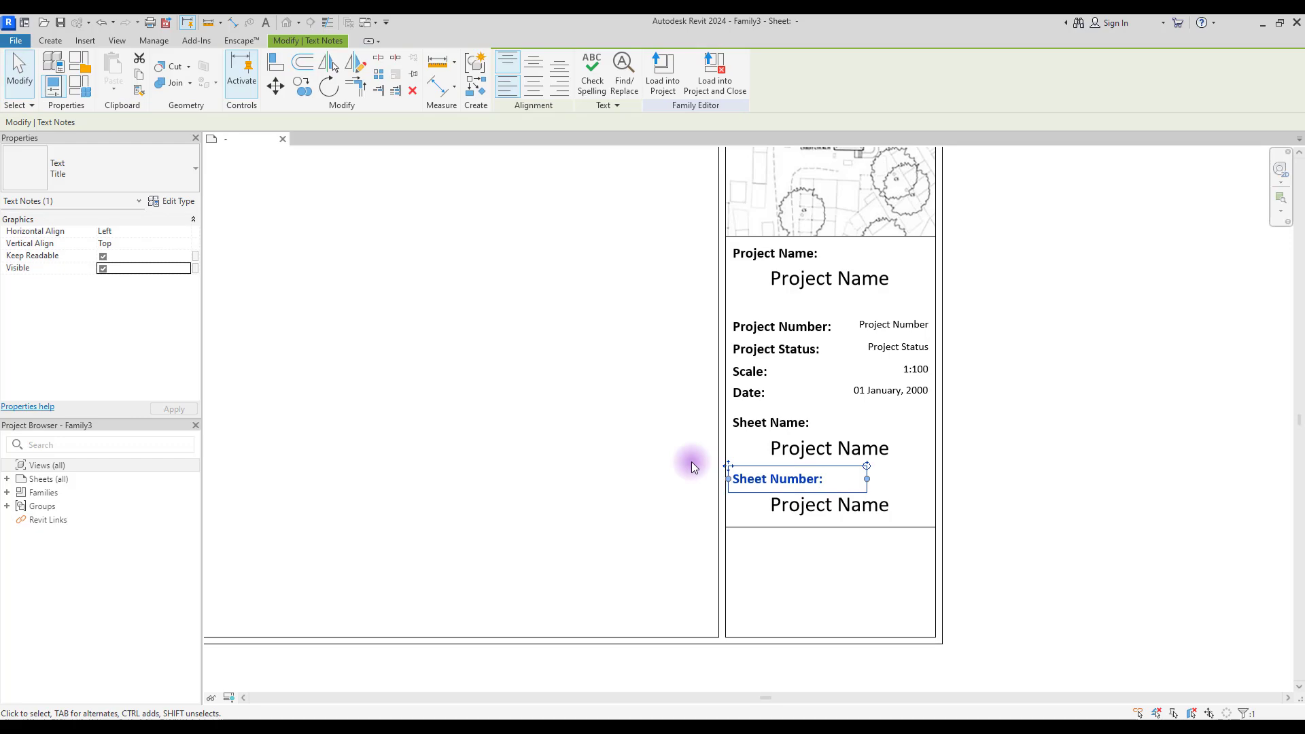
- Assign the Sheet Name parameter to the label under 'Sheet Name:'
click(860, 448)
click(507, 78)
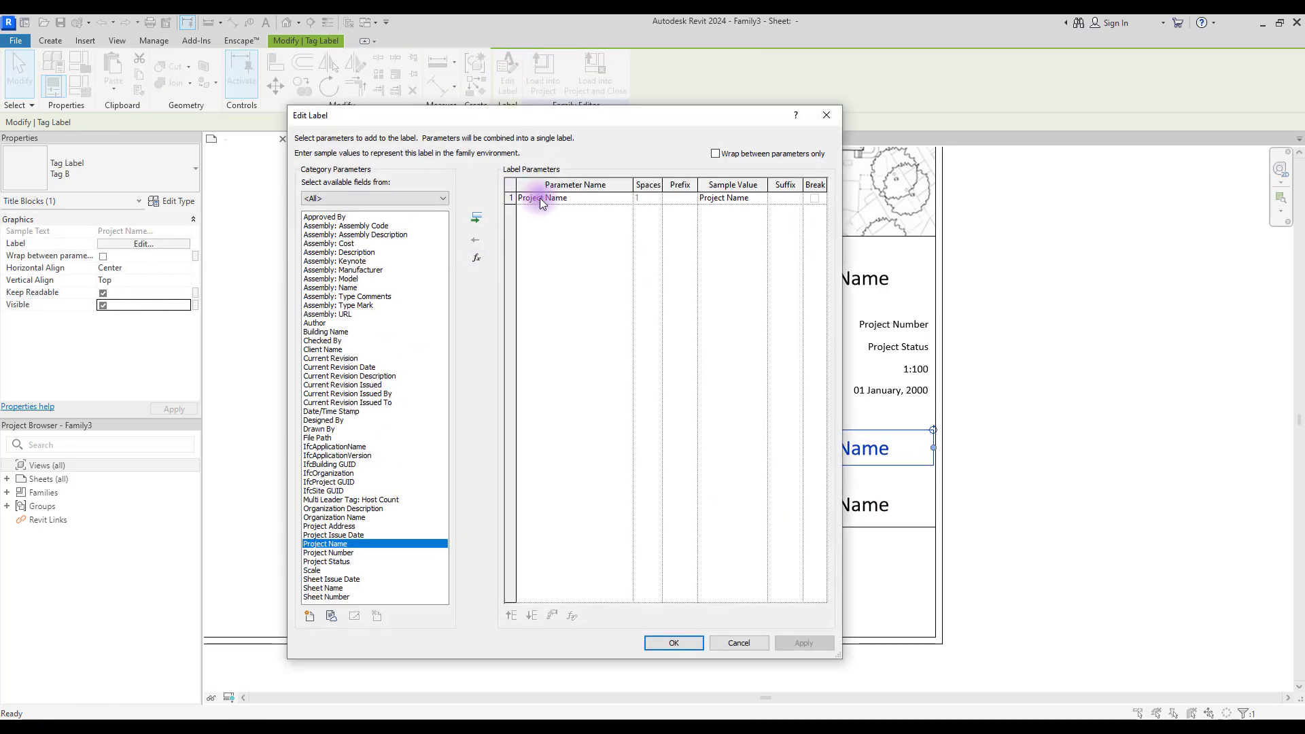
click(323, 588)
click(477, 218)
click(674, 643)
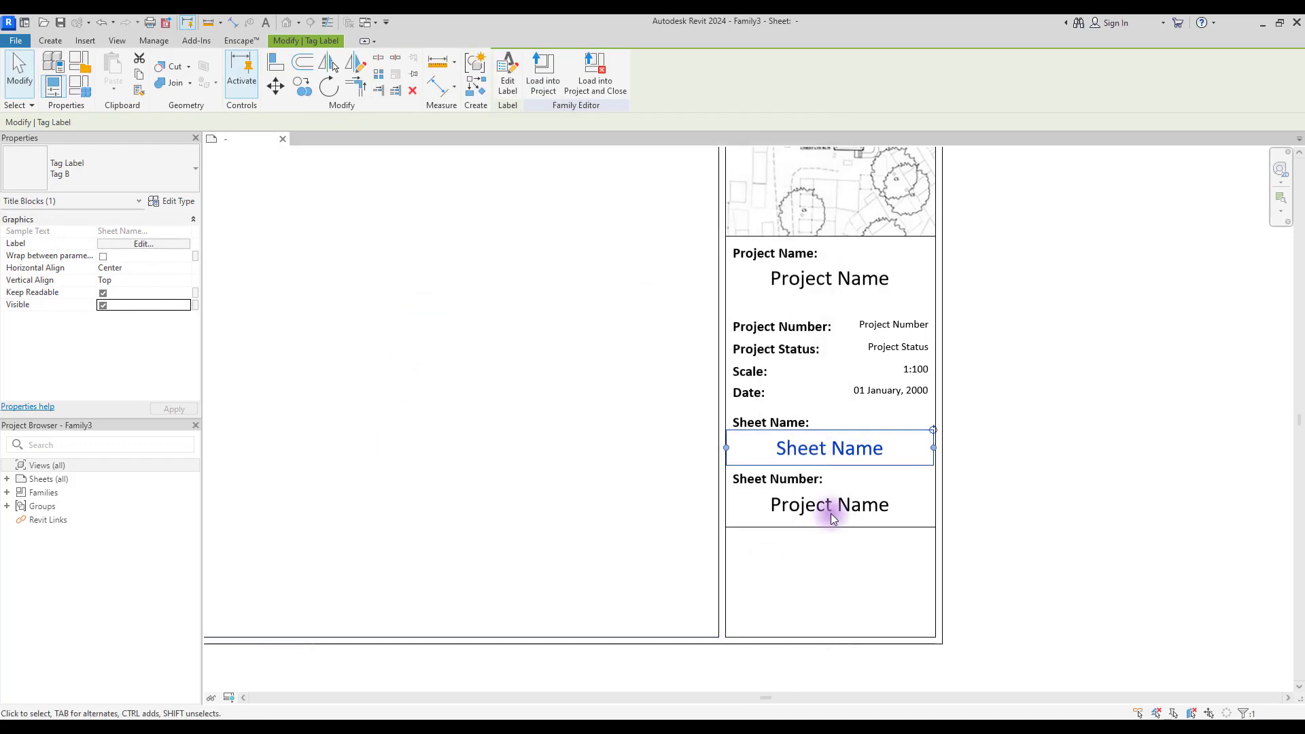
- Assign the Sheet Number parameter to the label under 'Sheet Number:', showing A101
click(831, 510)
click(508, 78)
click(510, 198)
click(475, 240)
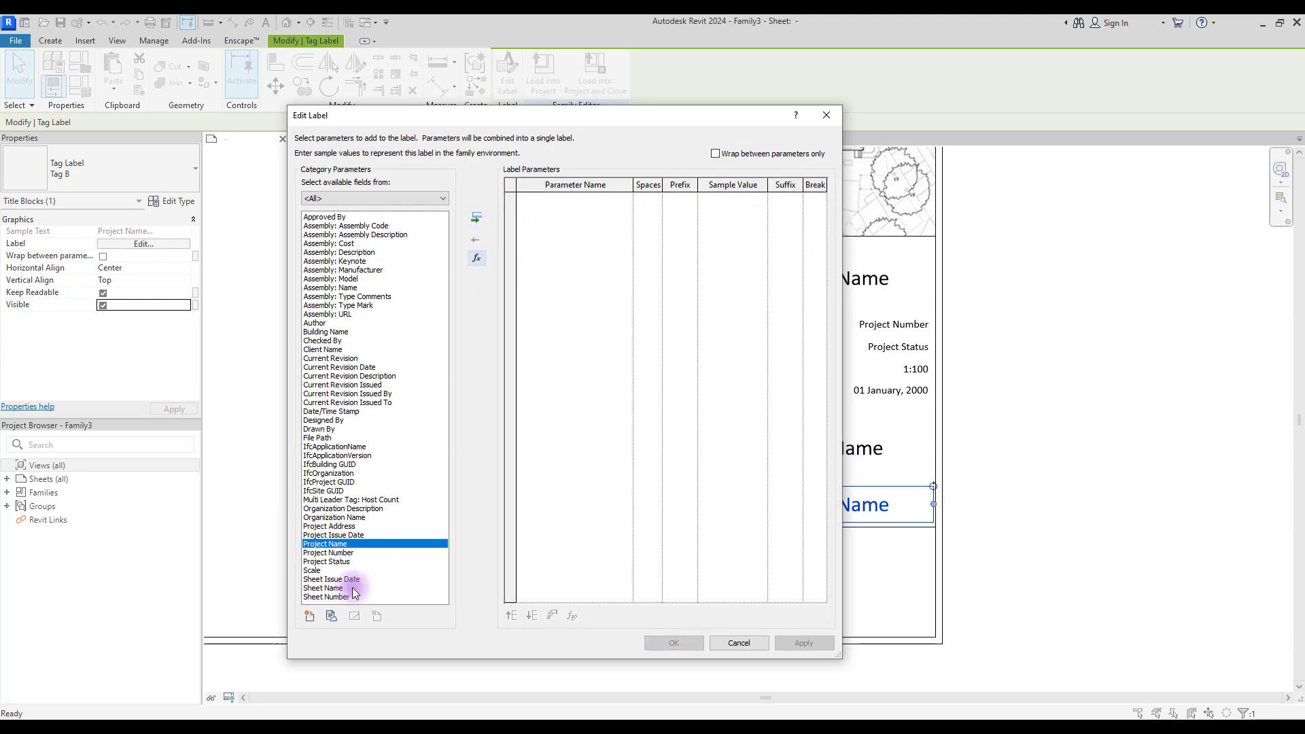
click(325, 597)
click(476, 218)
click(674, 643)
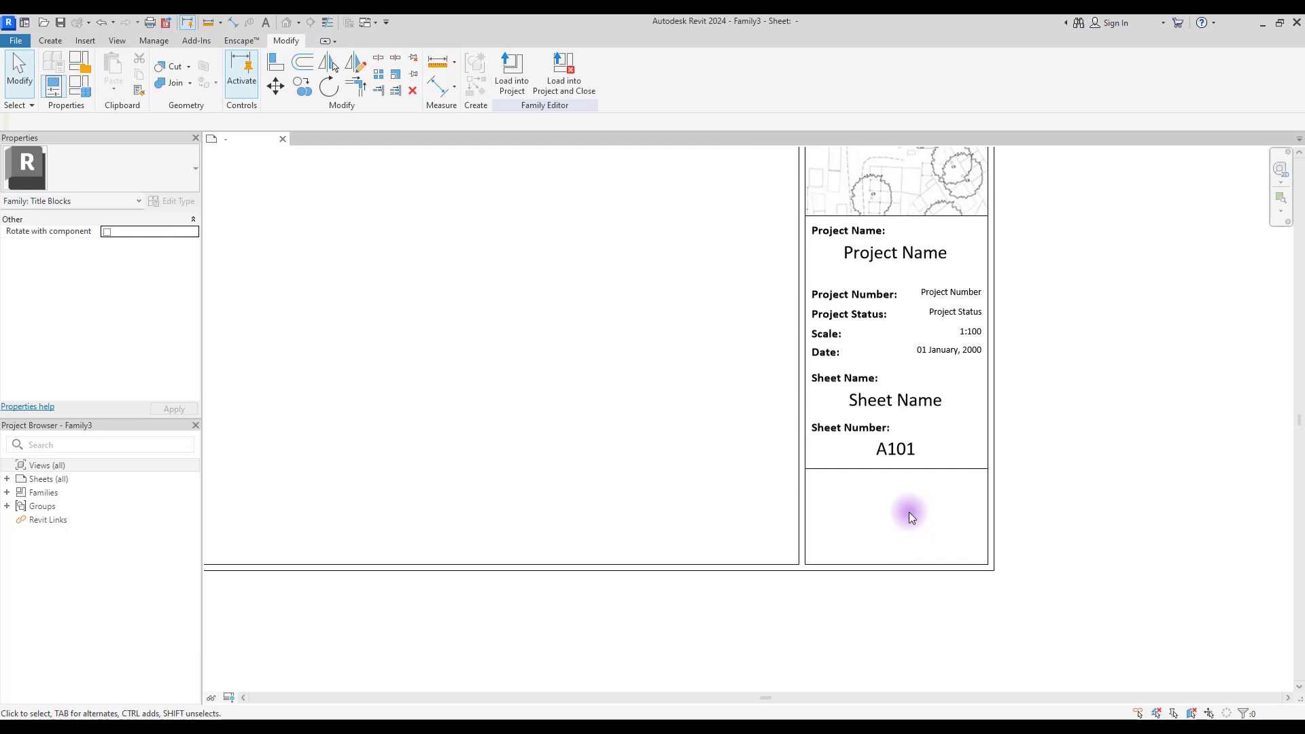
- Insert the compass north-arrow image and move it into the title block's bottom cell
middle_drag(918, 523, 962, 561)
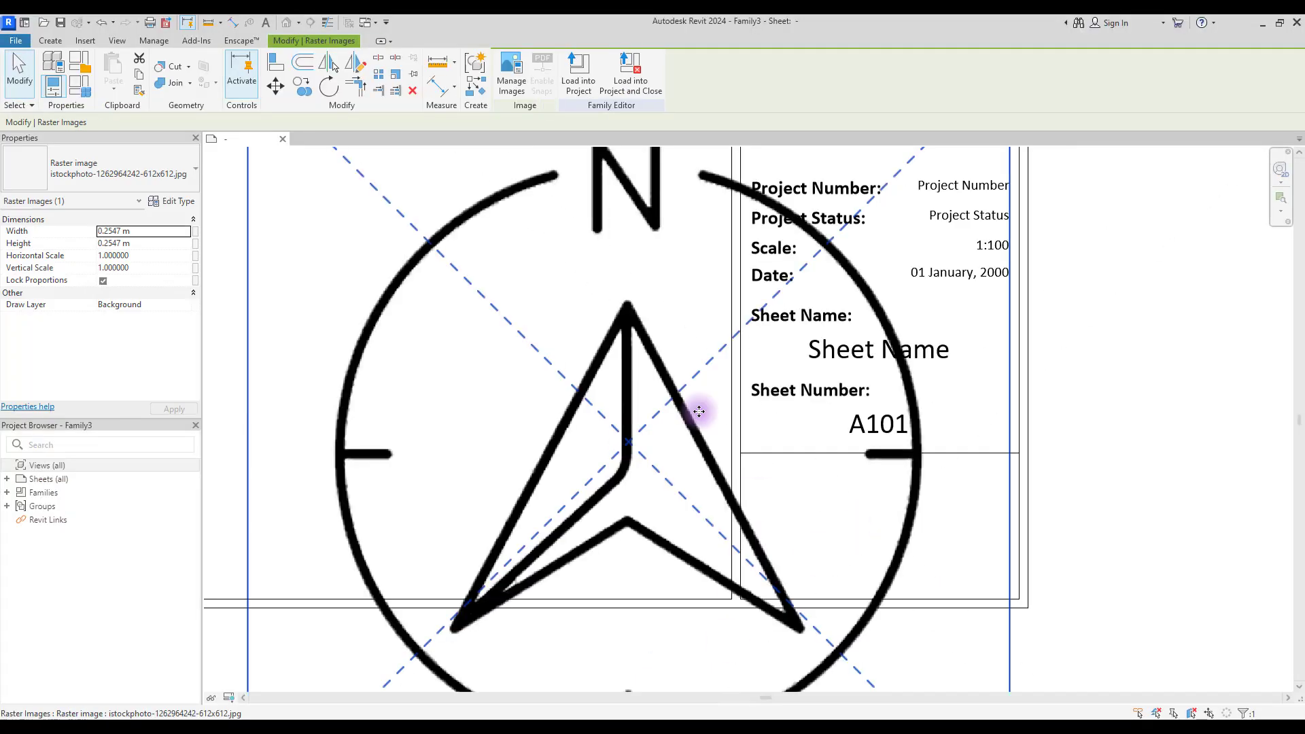
click(752, 647)
scroll(752, 647, up, 5)
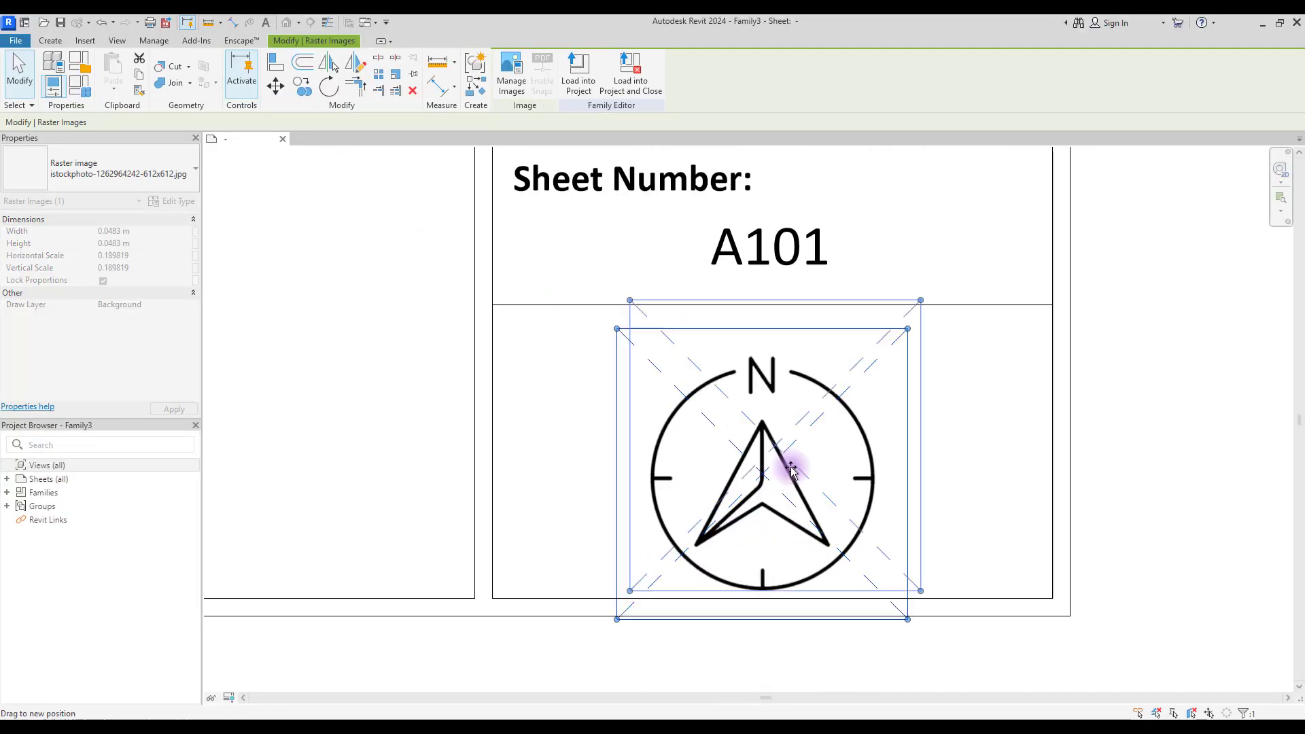
drag(792, 469, 757, 501)
click(1160, 382)
scroll(1160, 382, down, 5)
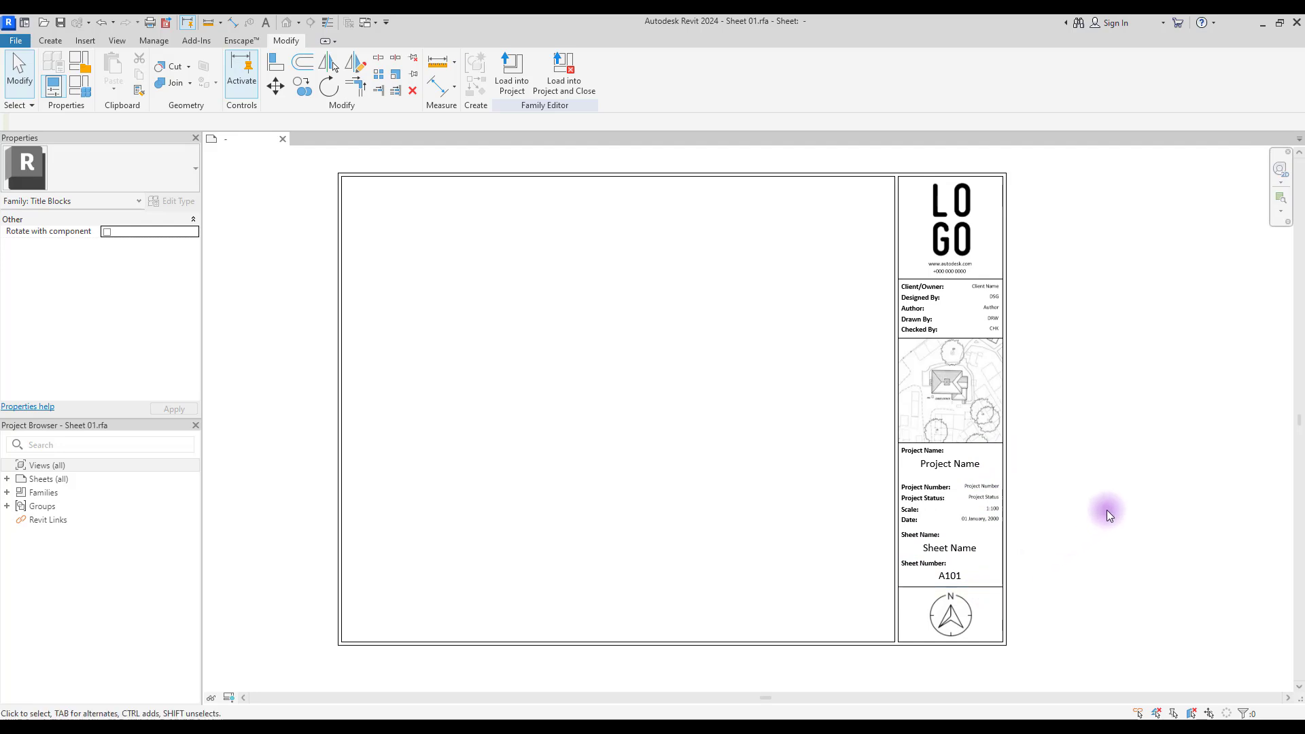
click(991, 587)
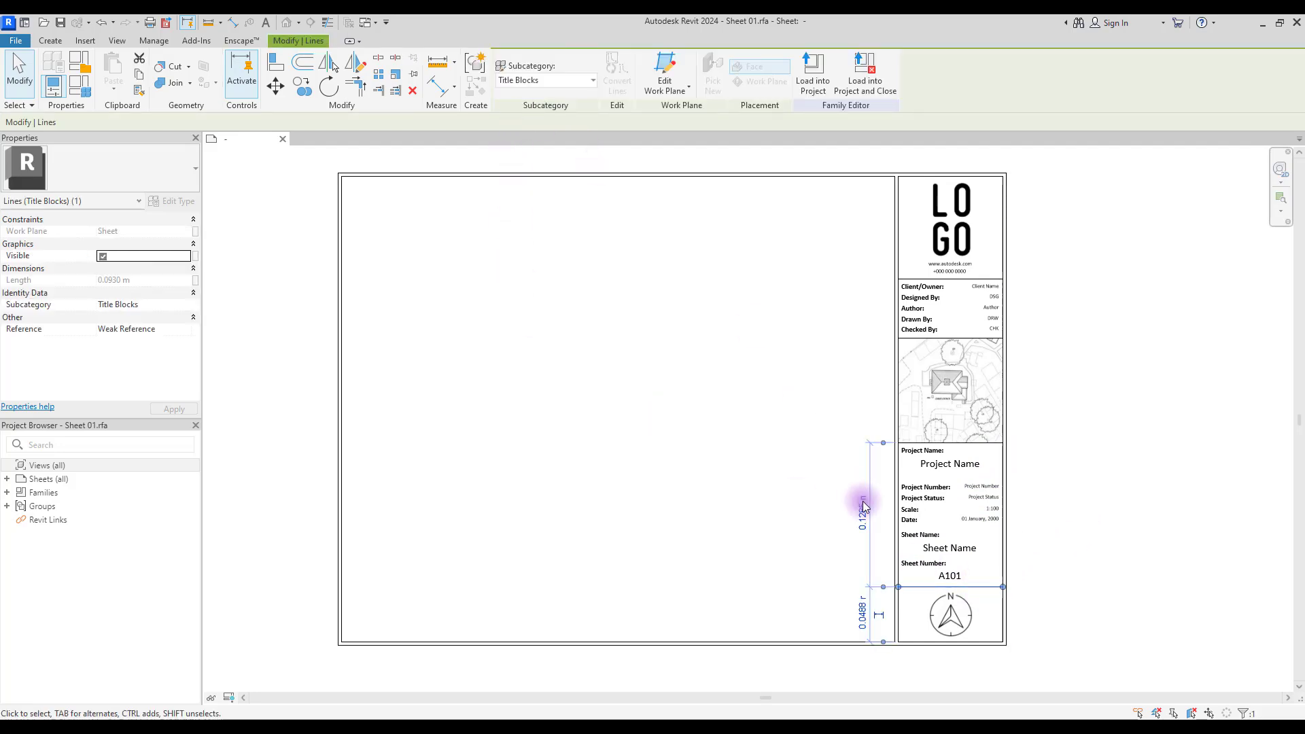
click(726, 536)
click(987, 587)
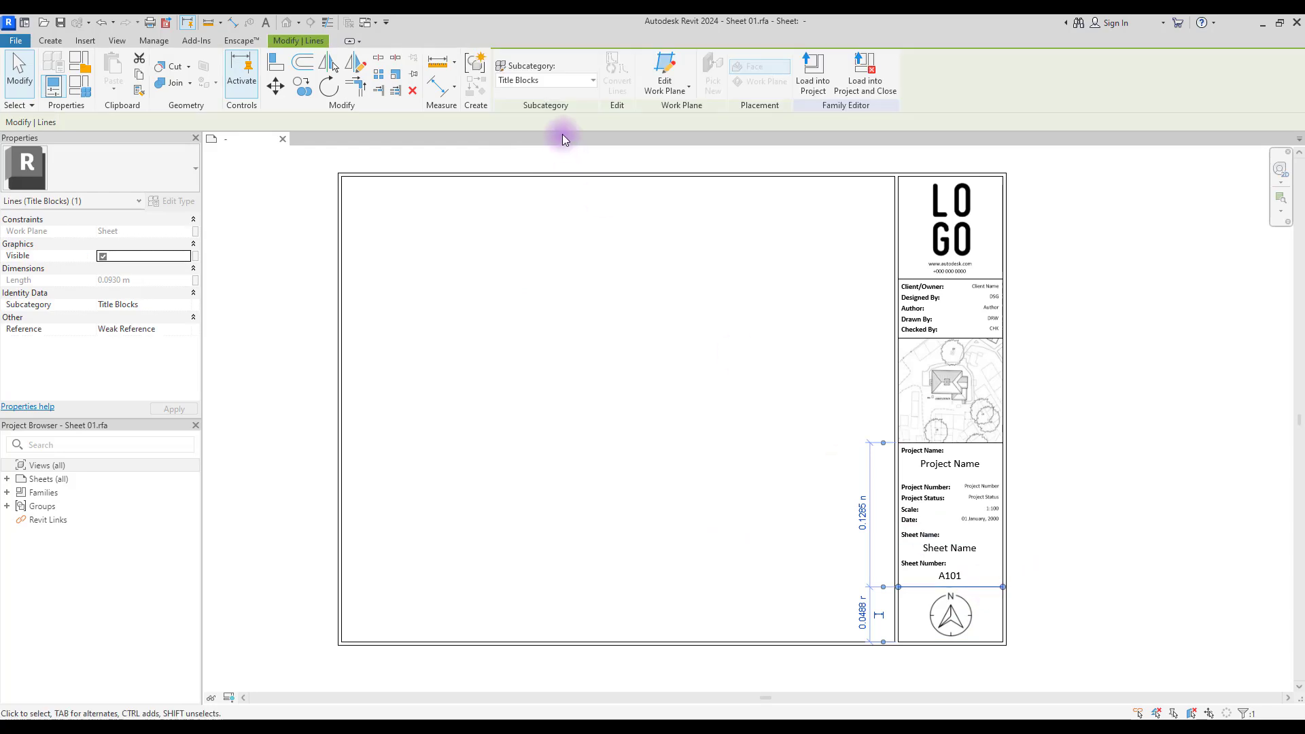
click(547, 80)
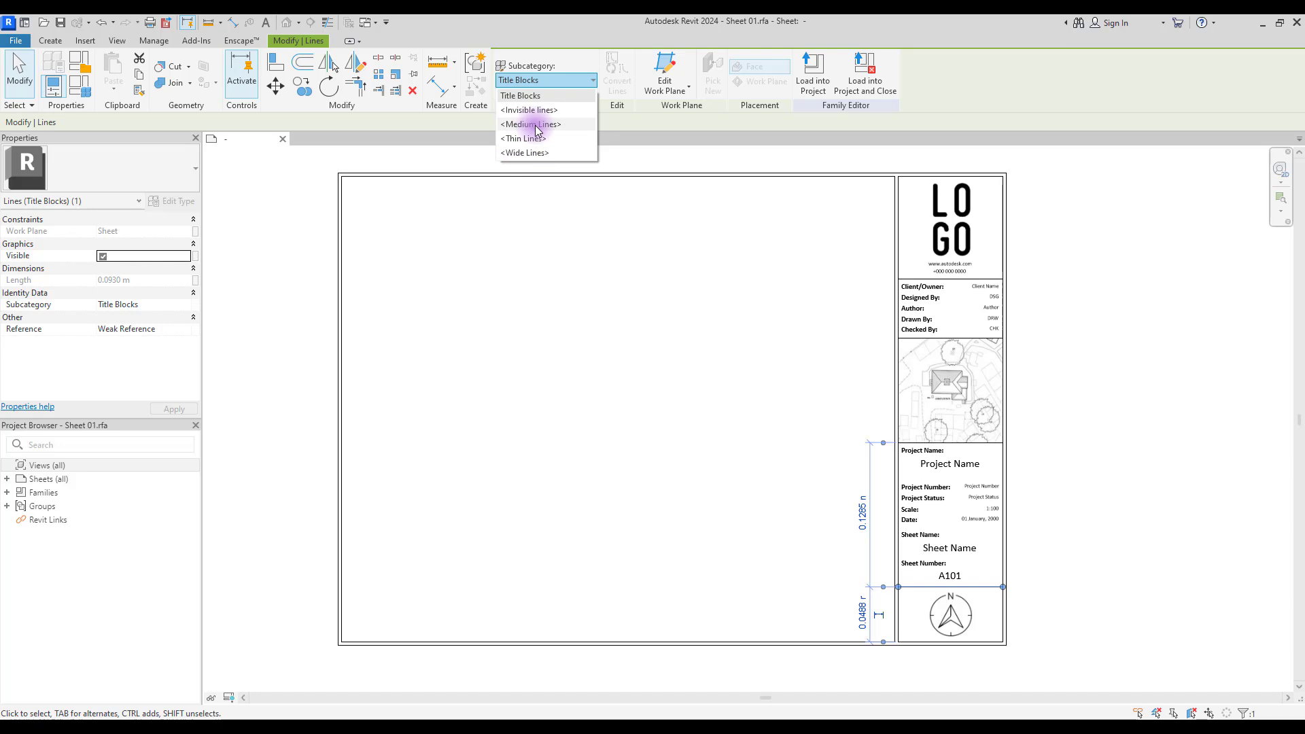
click(634, 119)
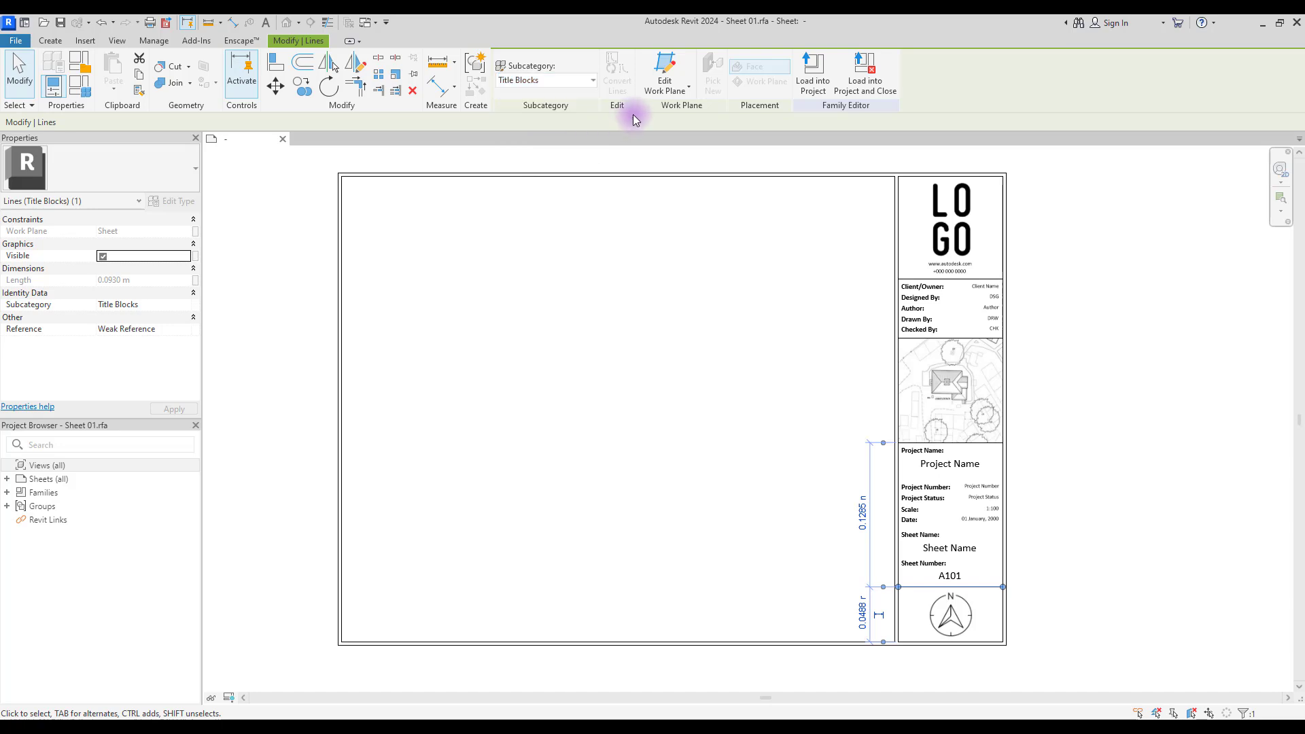
click(161, 42)
- Create a new 'Blue' subcategory under Title Blocks in Object Styles
click(93, 69)
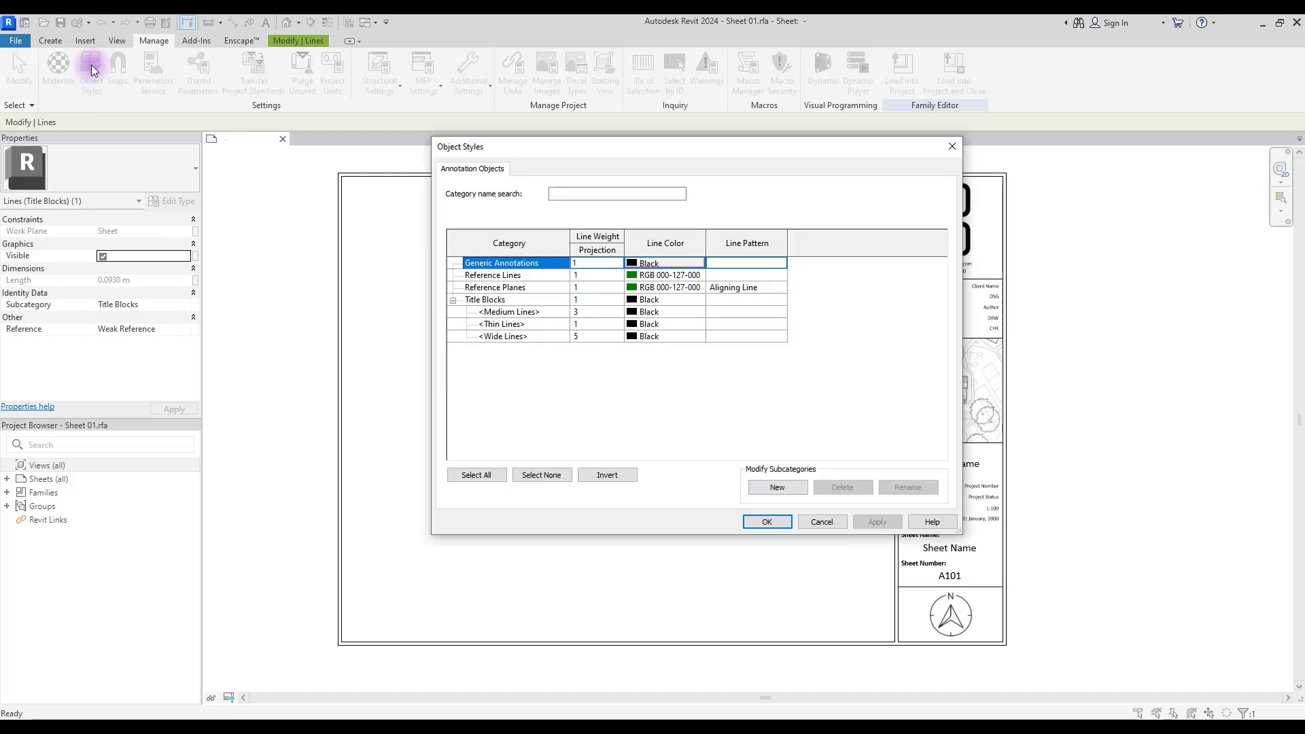
click(774, 488)
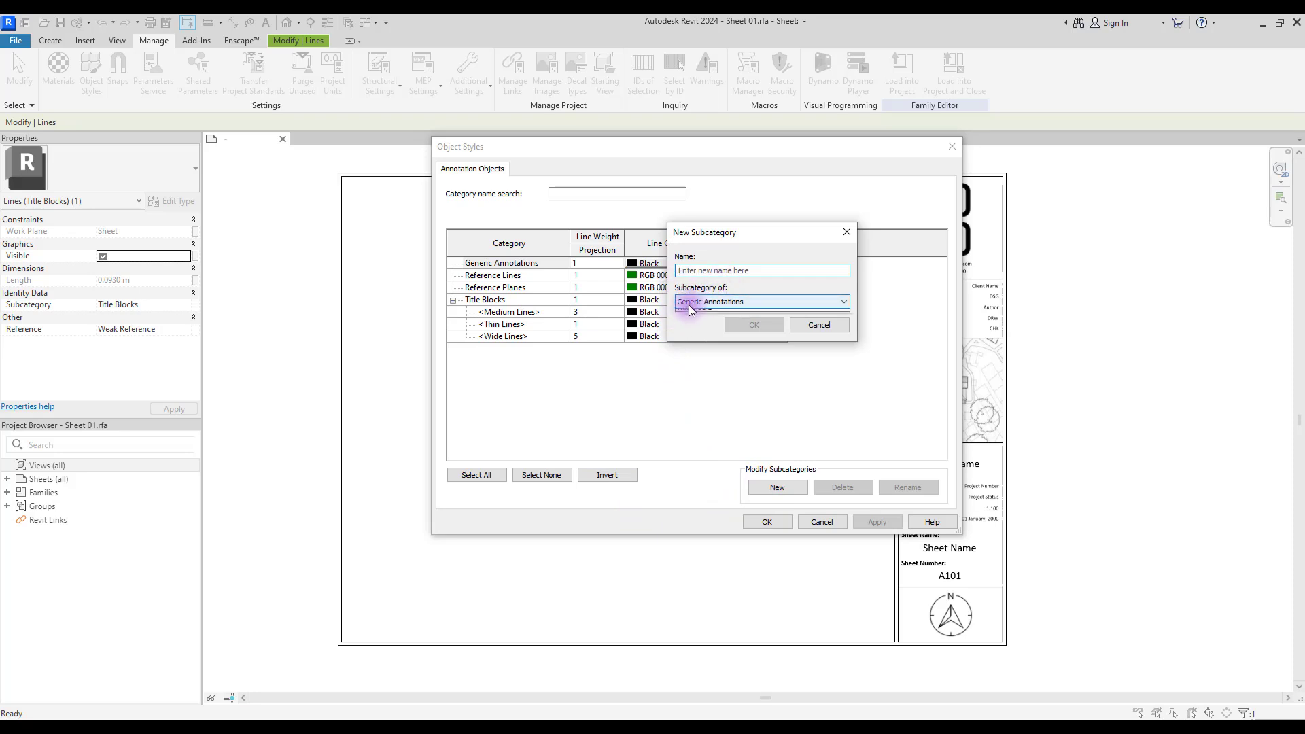
click(694, 343)
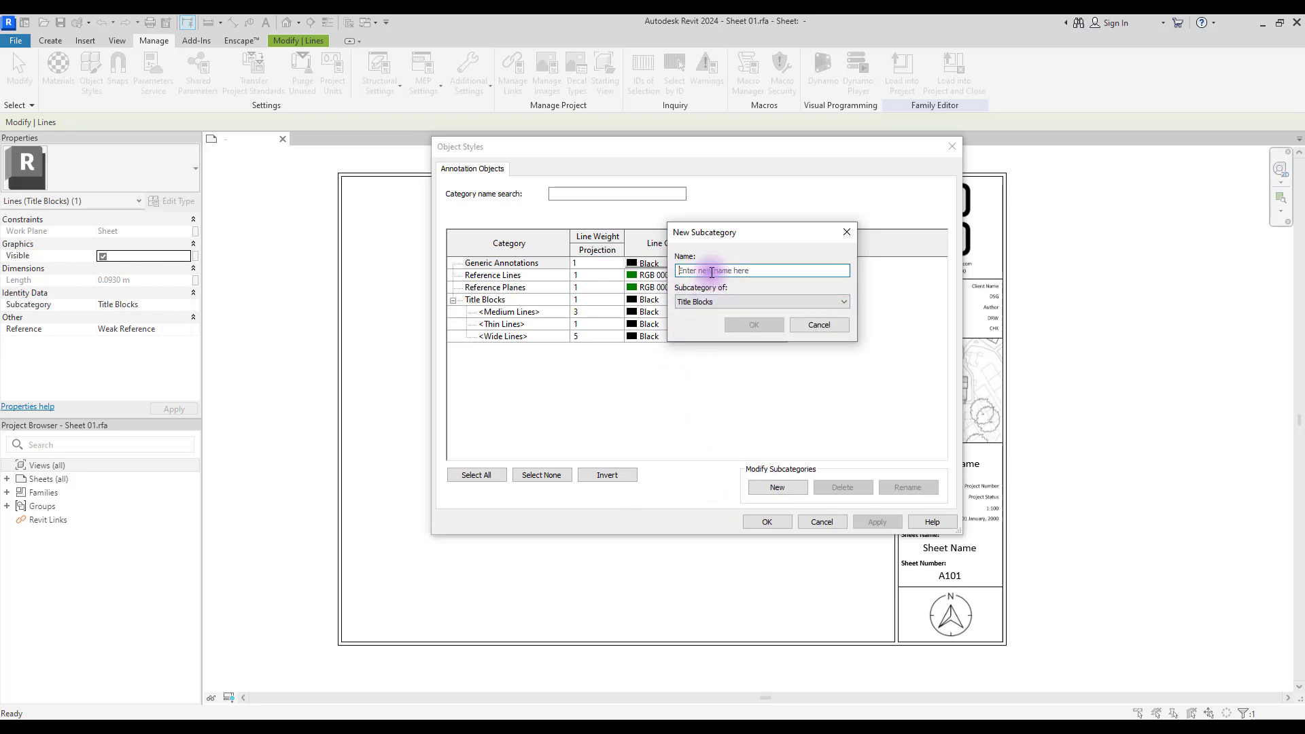
text(Blue)
key(Return)
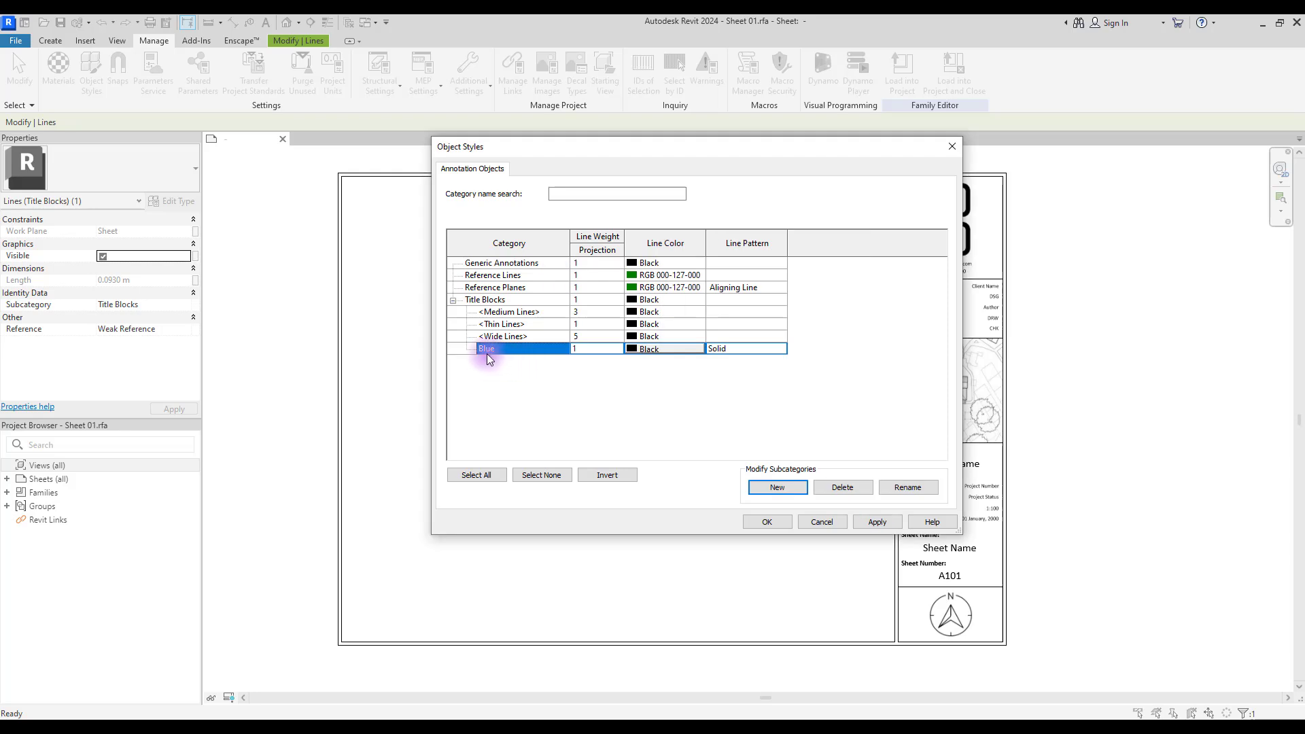
- Give the Blue subcategory line weight 4, pure blue colour and Dash line pattern
click(612, 348)
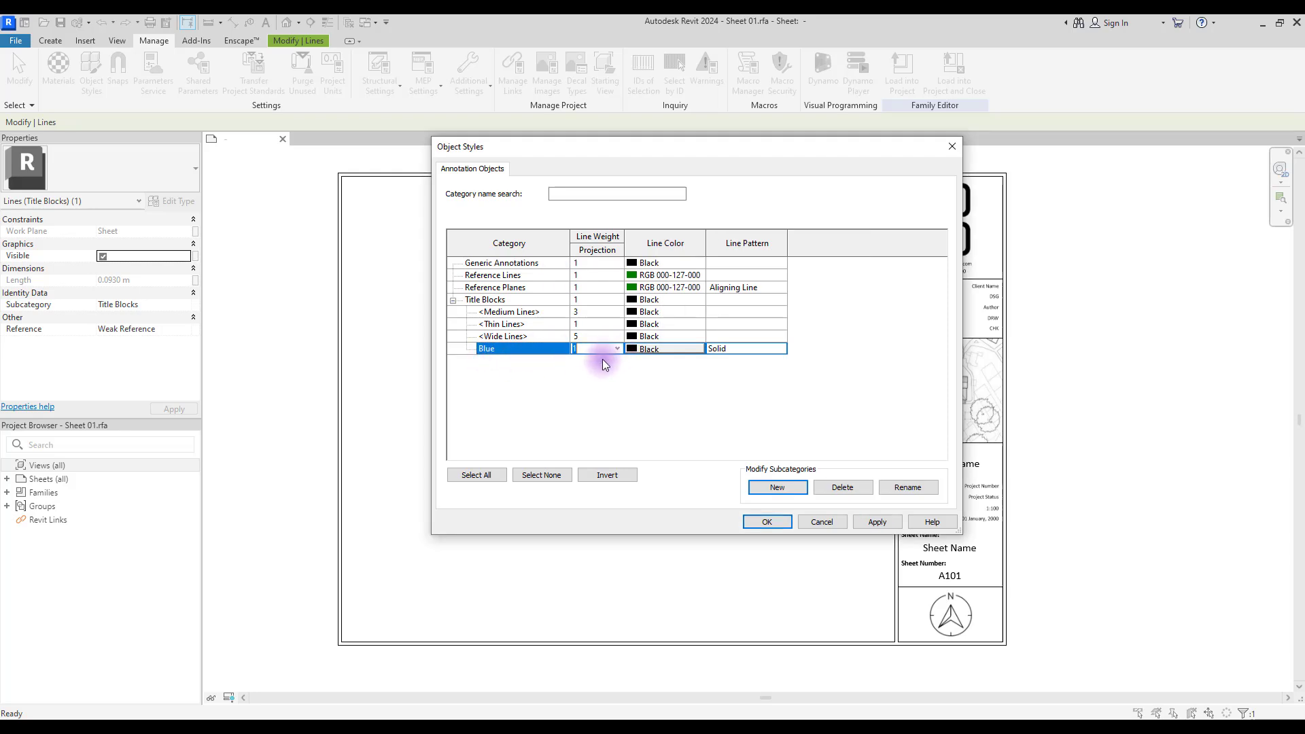
click(609, 349)
click(589, 388)
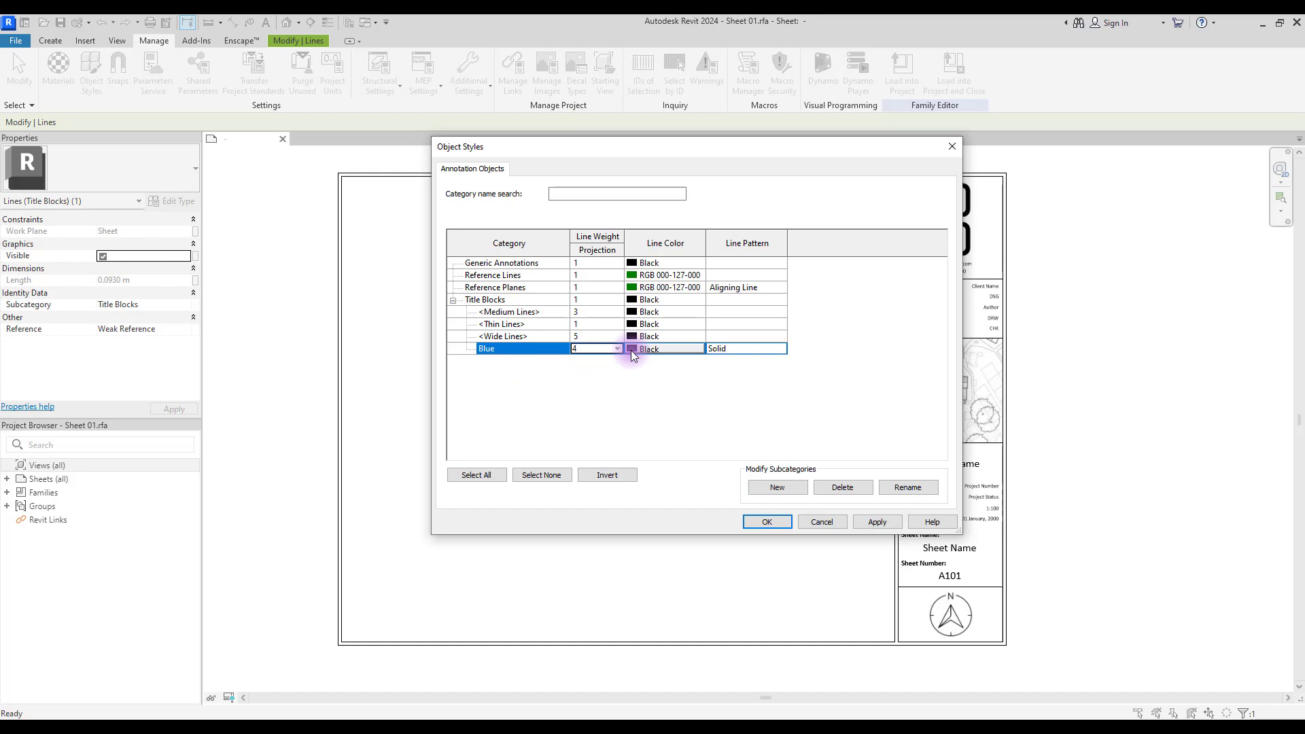
click(633, 350)
click(625, 287)
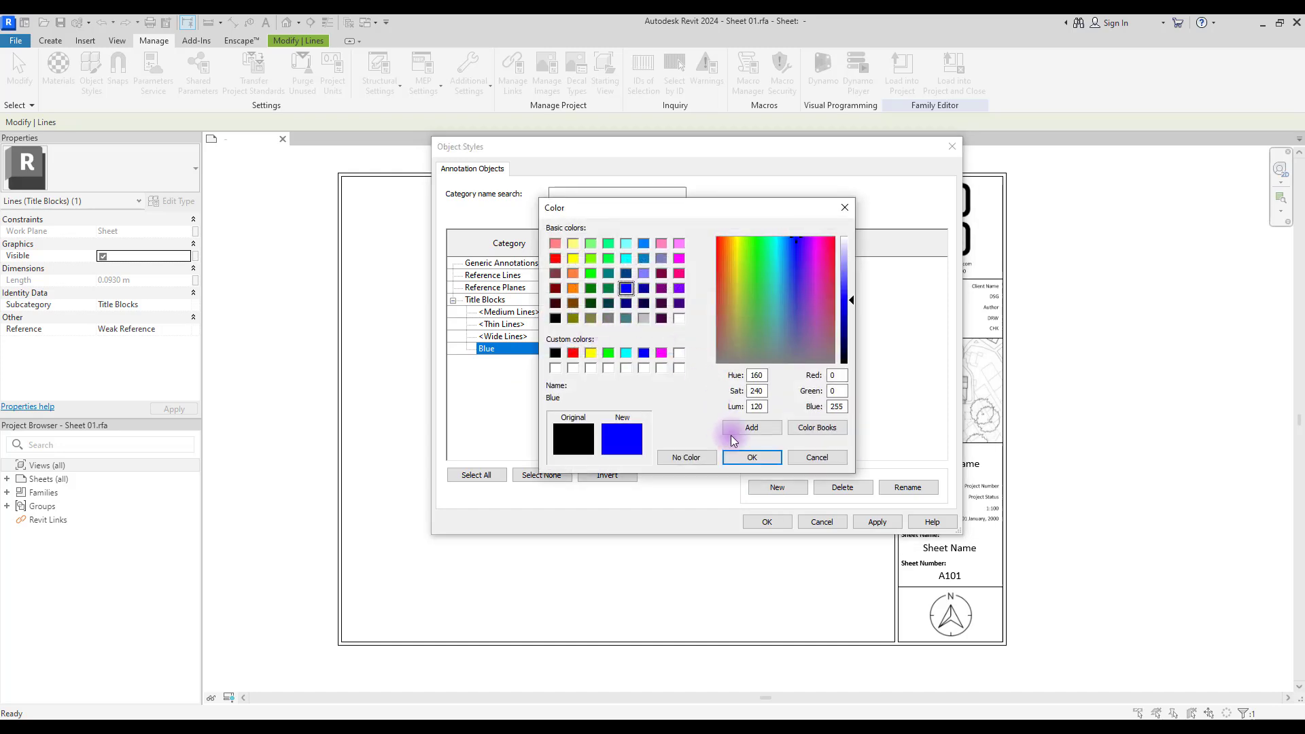
click(748, 453)
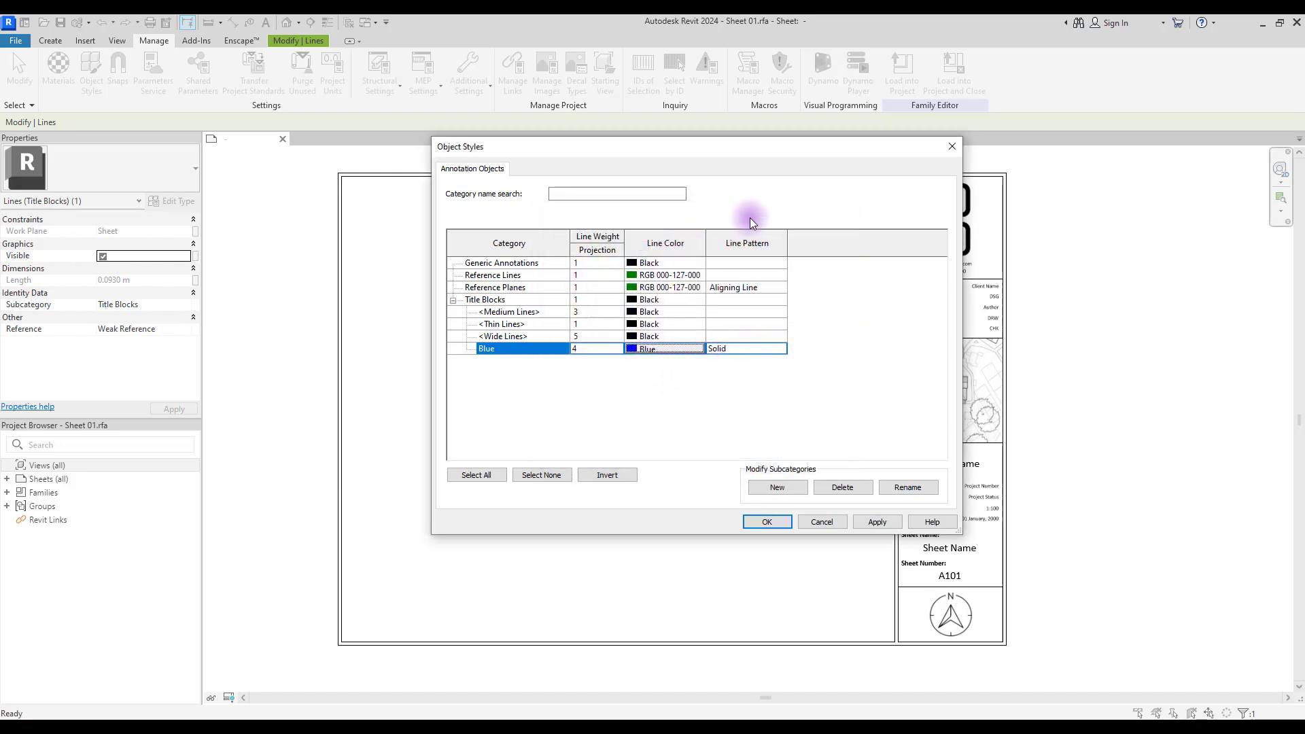
click(748, 348)
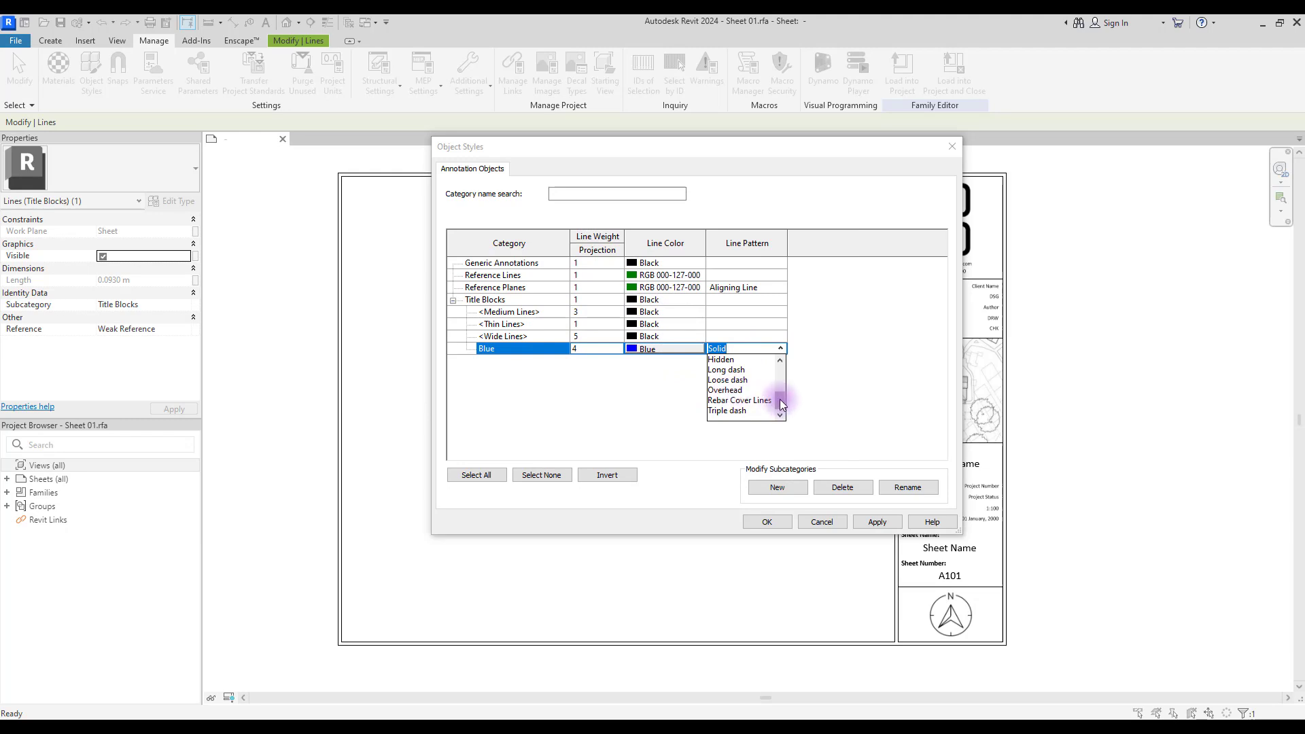
mouse_move(781, 404)
mouse_down()
mouse_move(780, 353)
mouse_move(779, 380)
mouse_up()
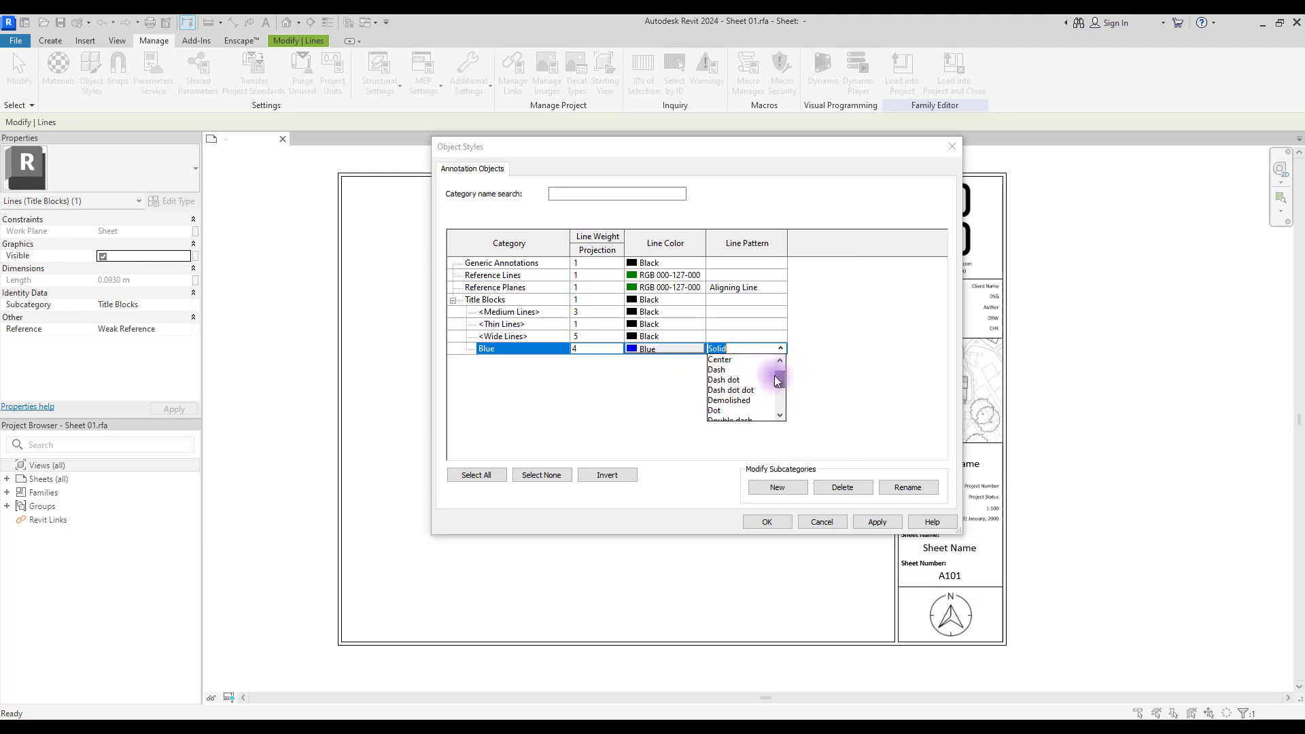
click(724, 370)
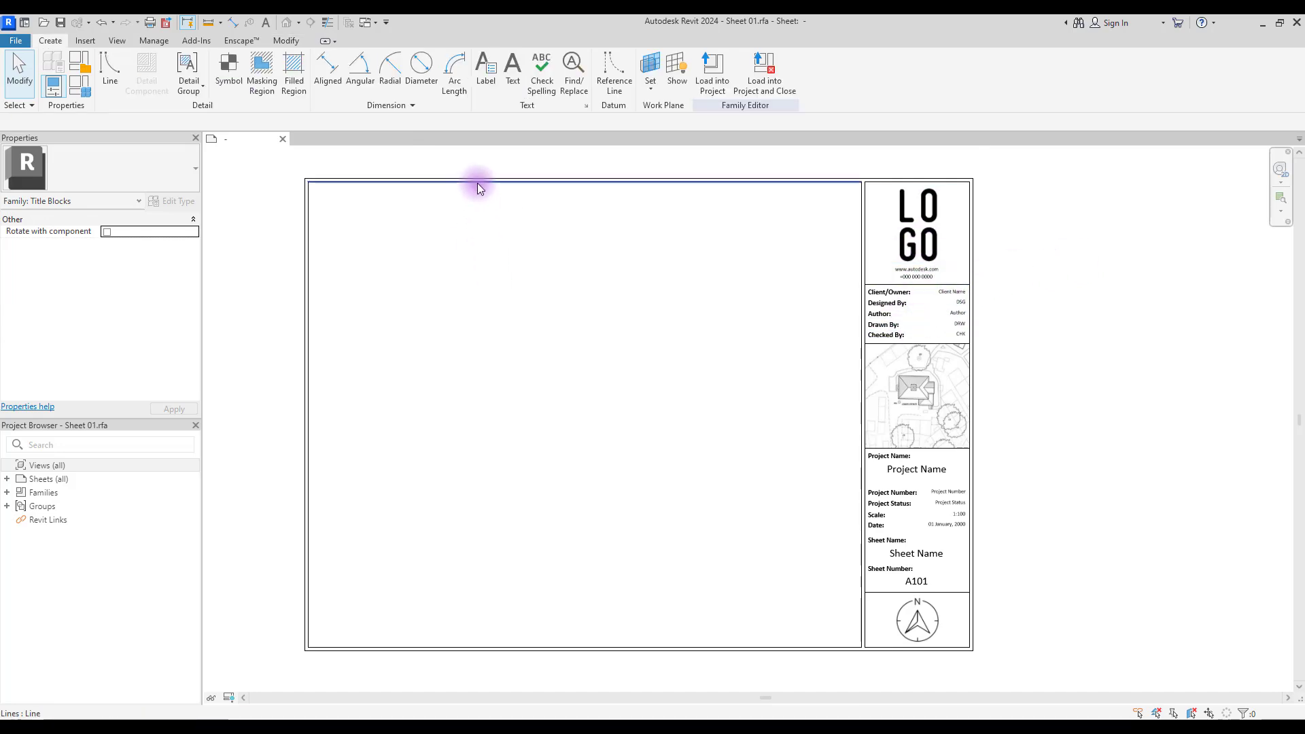
- Delete the inner sheet border and set up rectangle lines in the Blue subcategory at 0.001 m offset
click(477, 183)
key(Delete)
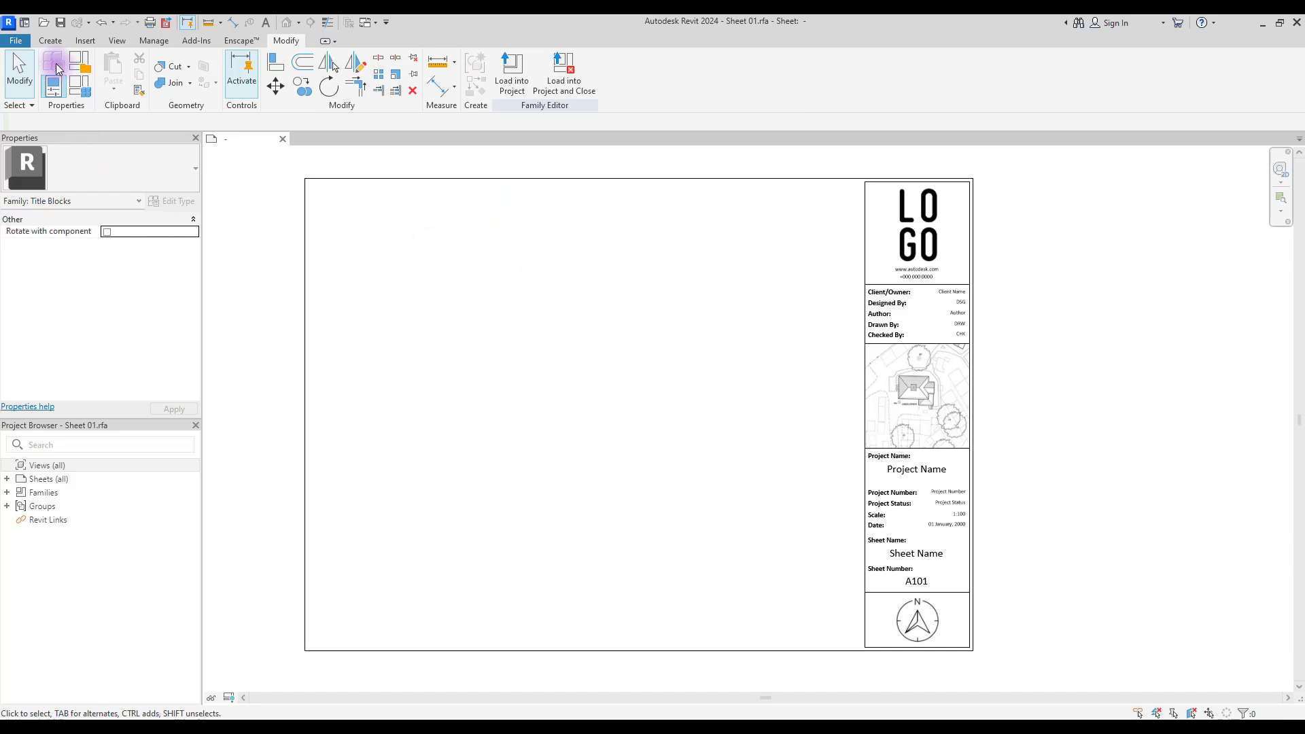
click(51, 41)
click(110, 68)
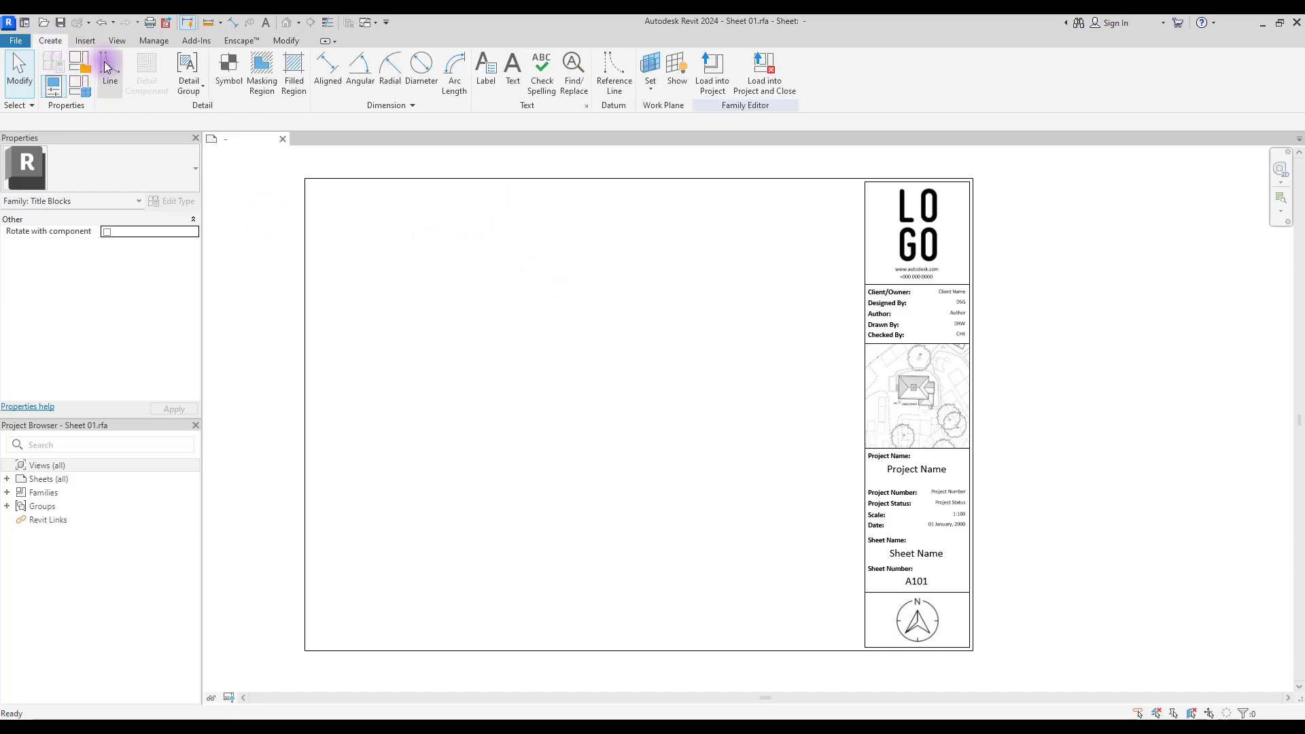
click(519, 59)
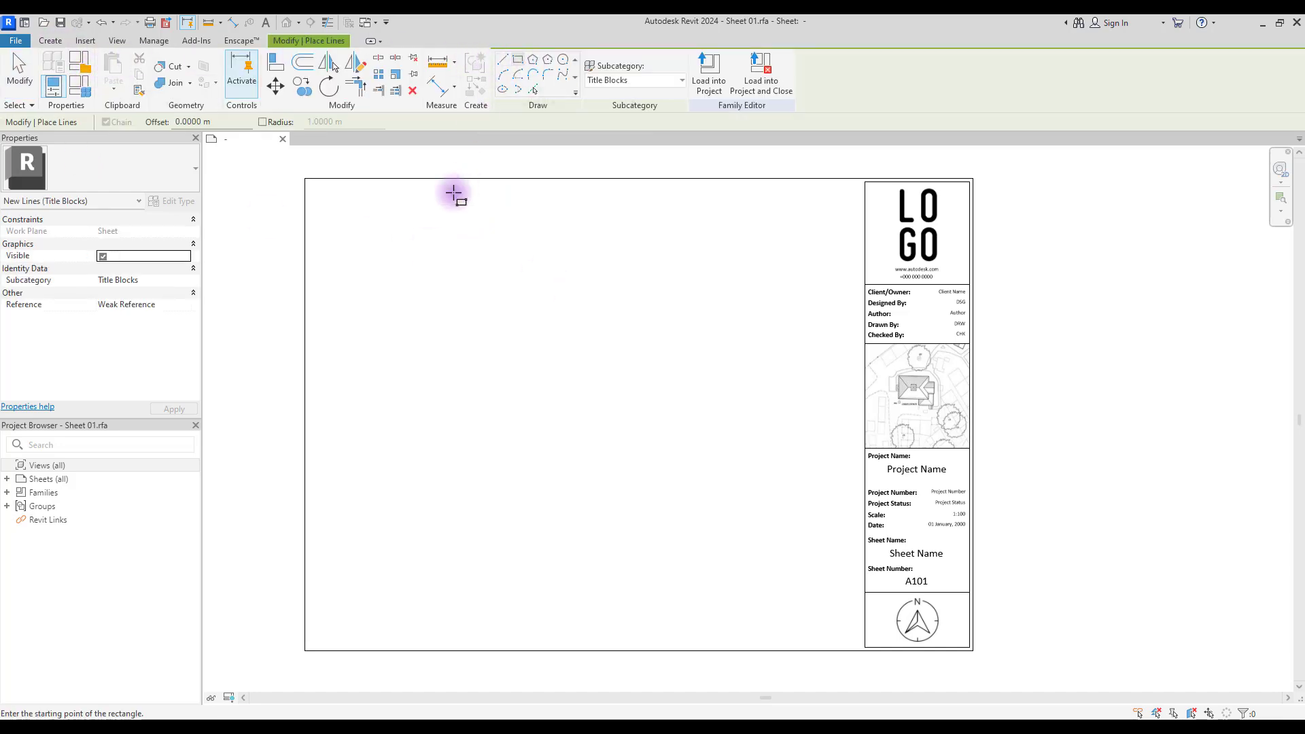
click(654, 79)
click(595, 165)
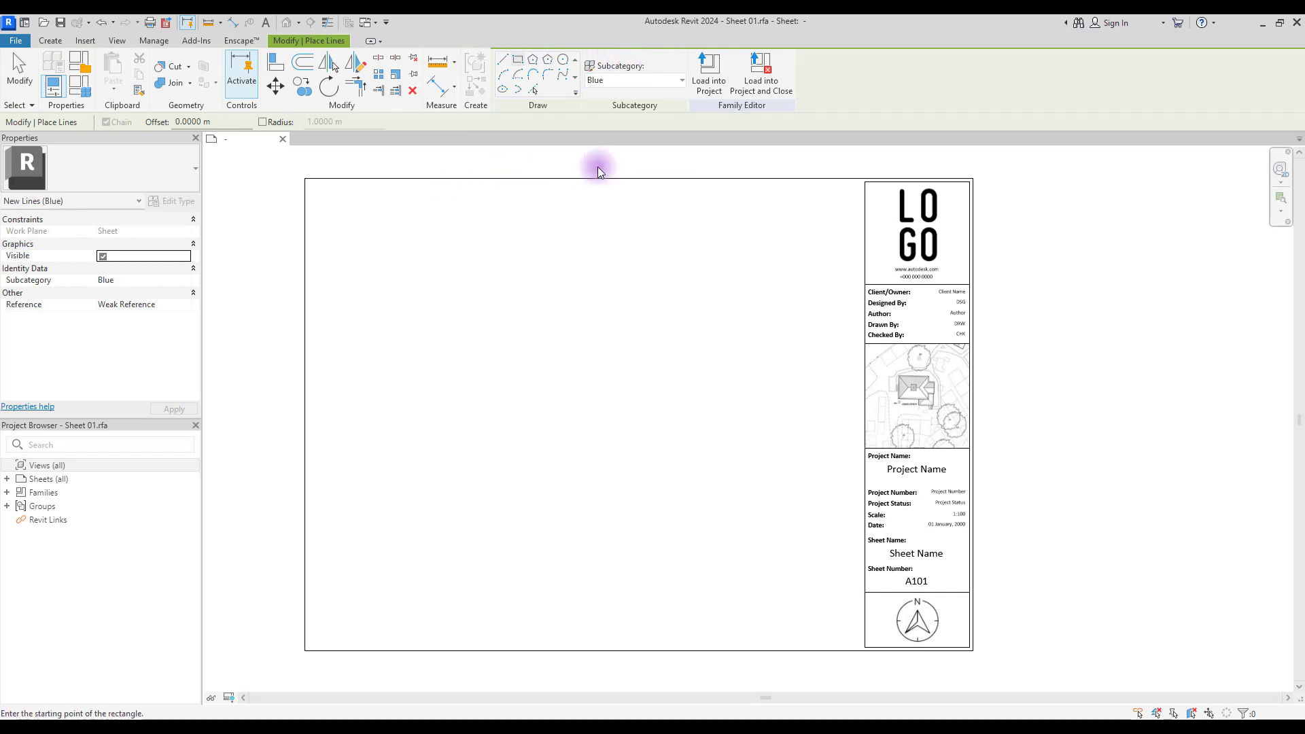
click(204, 122)
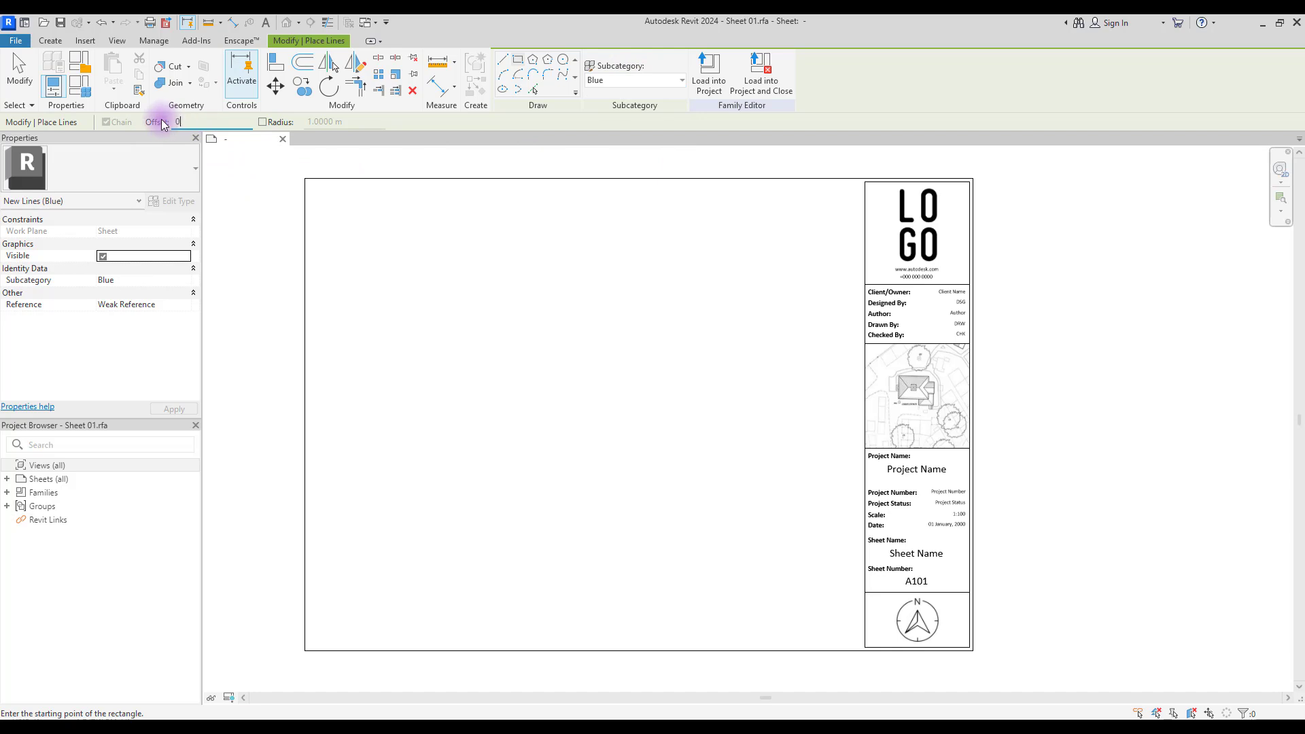
text(0.0010)
scroll(904, 181, up, 5)
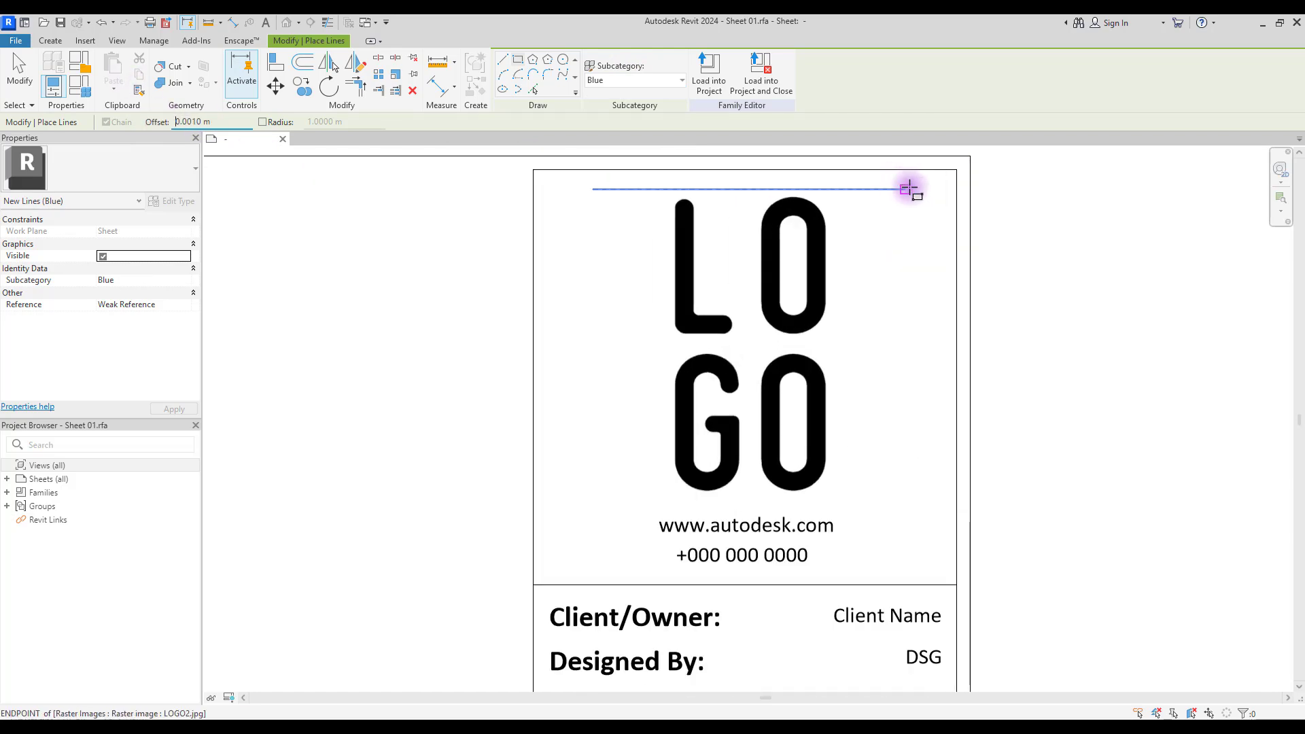
- Draw a Blue rectangle around the title strip's north arrow panel
click(946, 182)
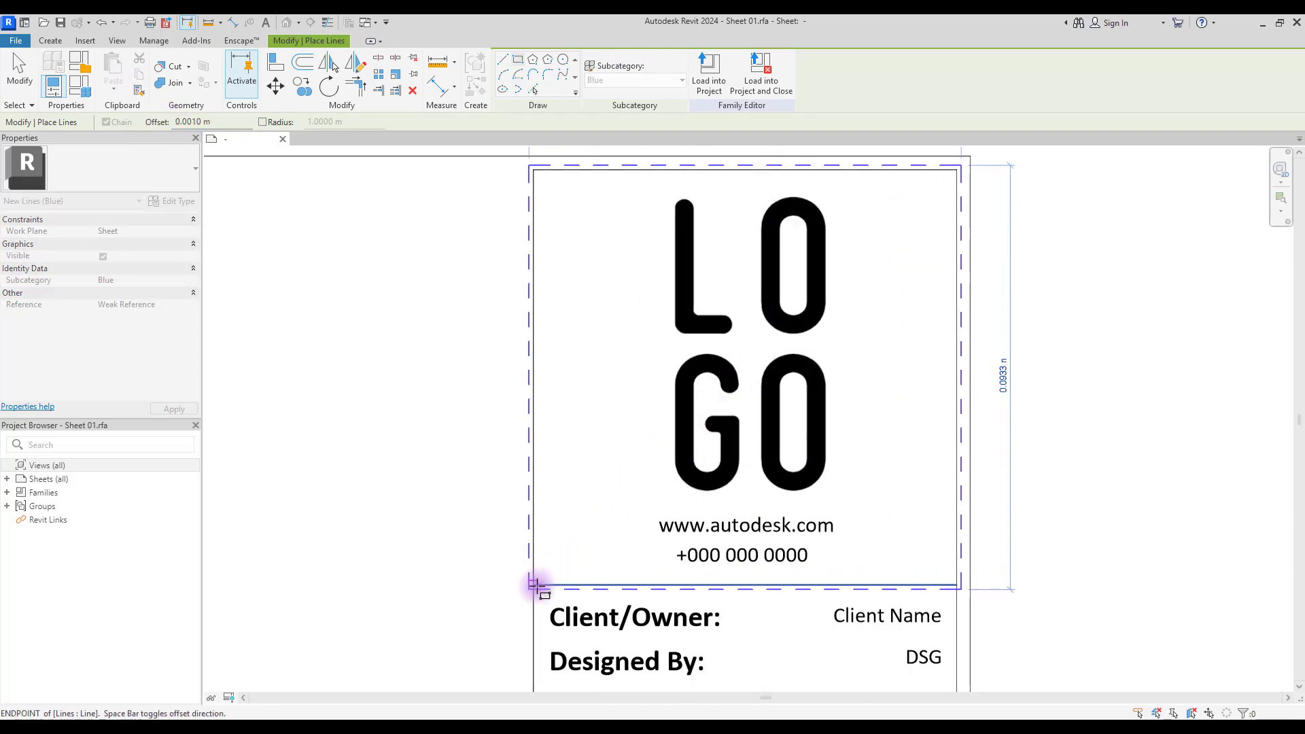
middle_drag(534, 584, 621, 218)
middle_drag(615, 687, 612, 344)
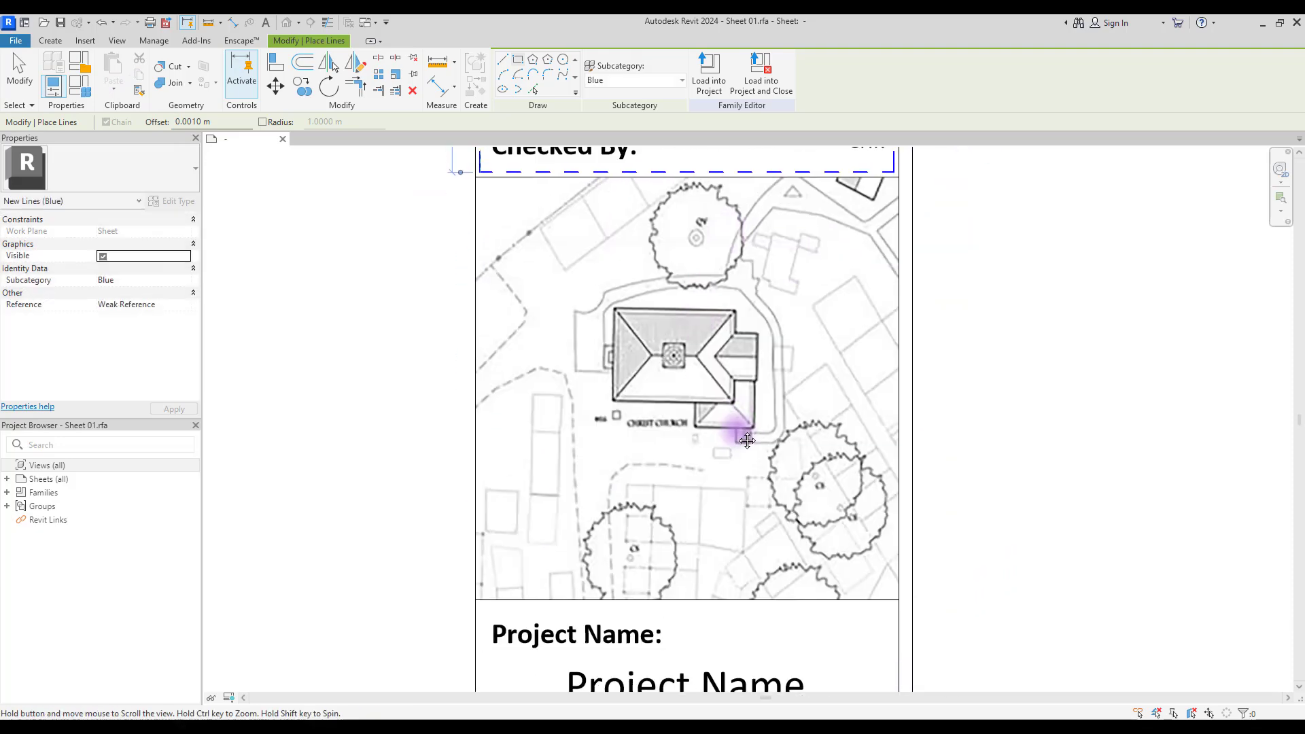
middle_drag(734, 431, 788, 312)
middle_drag(749, 576, 713, 329)
scroll(970, 300, down, 4)
middle_drag(970, 300, 916, 154)
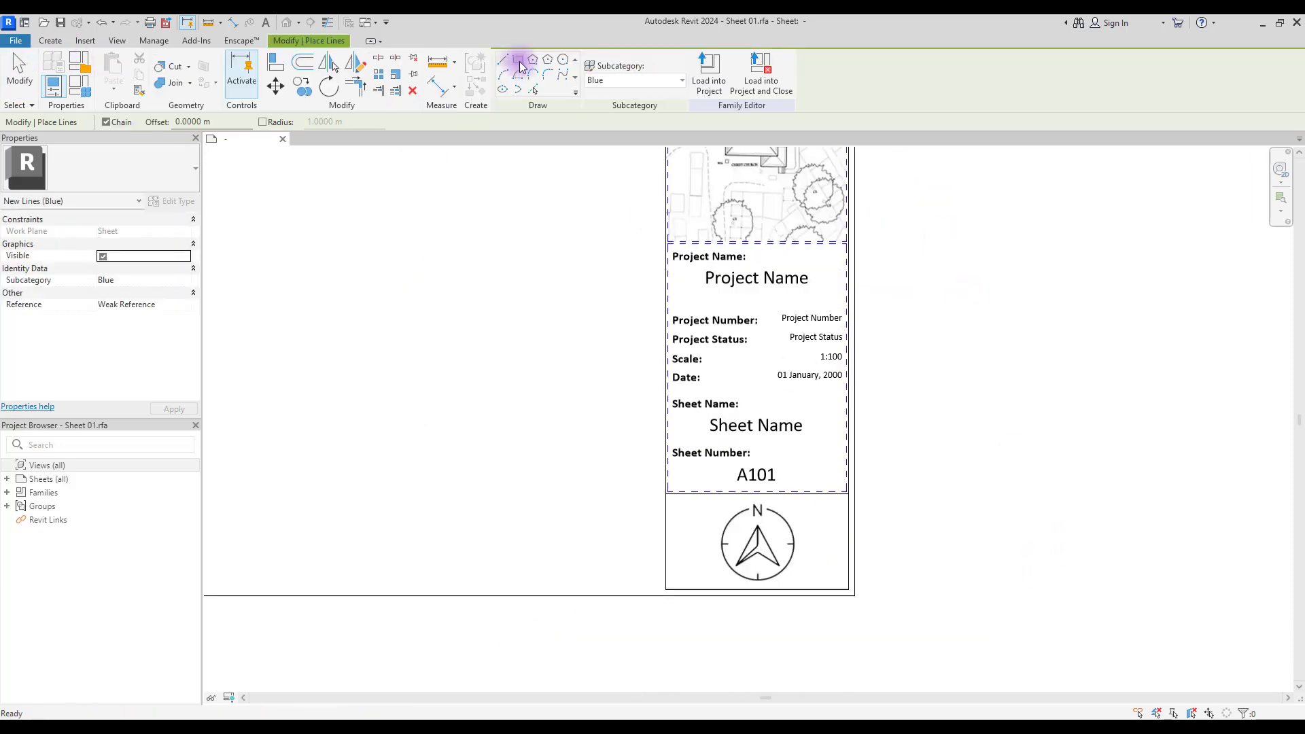
scroll(766, 578, up, 4)
click(544, 593)
key(Escape)
key(Escape)
scroll(912, 437, down, 3)
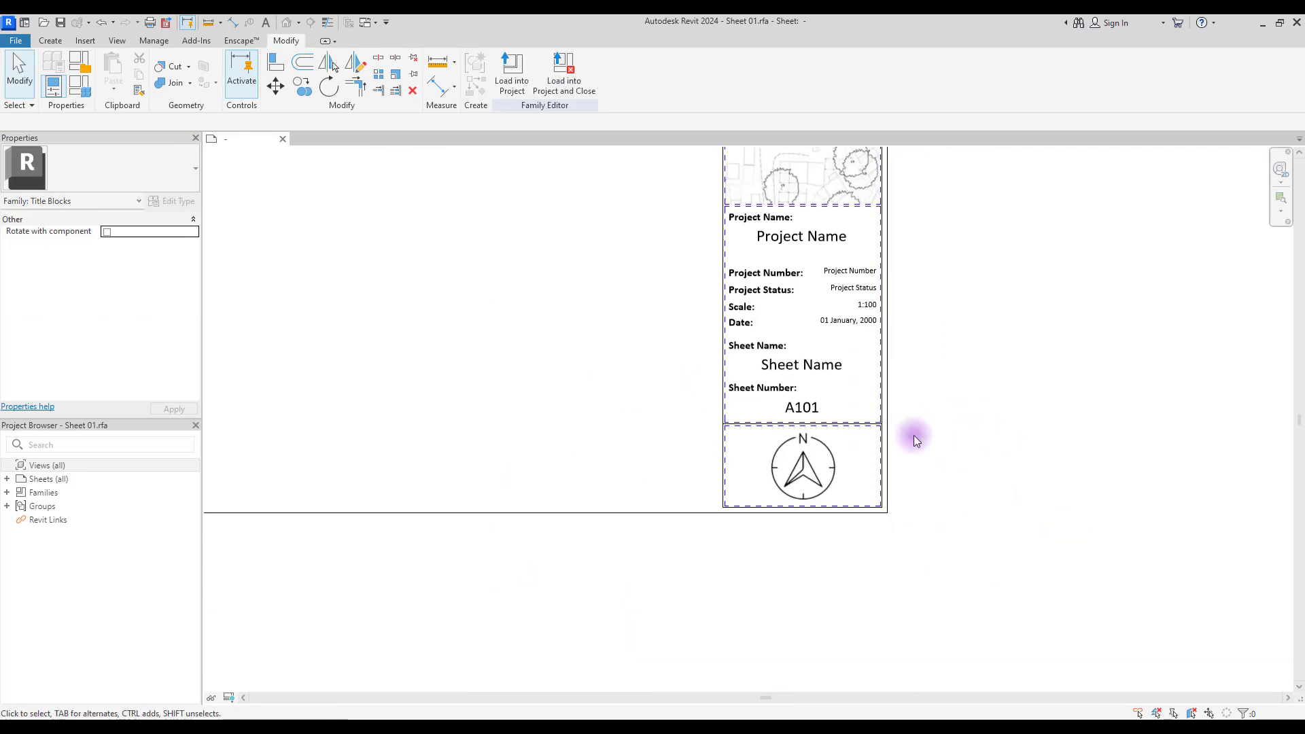
scroll(500, 329, up, 3)
- Check the chain of lines around the north arrow, then clear the selection
key(Tab)
click(505, 324)
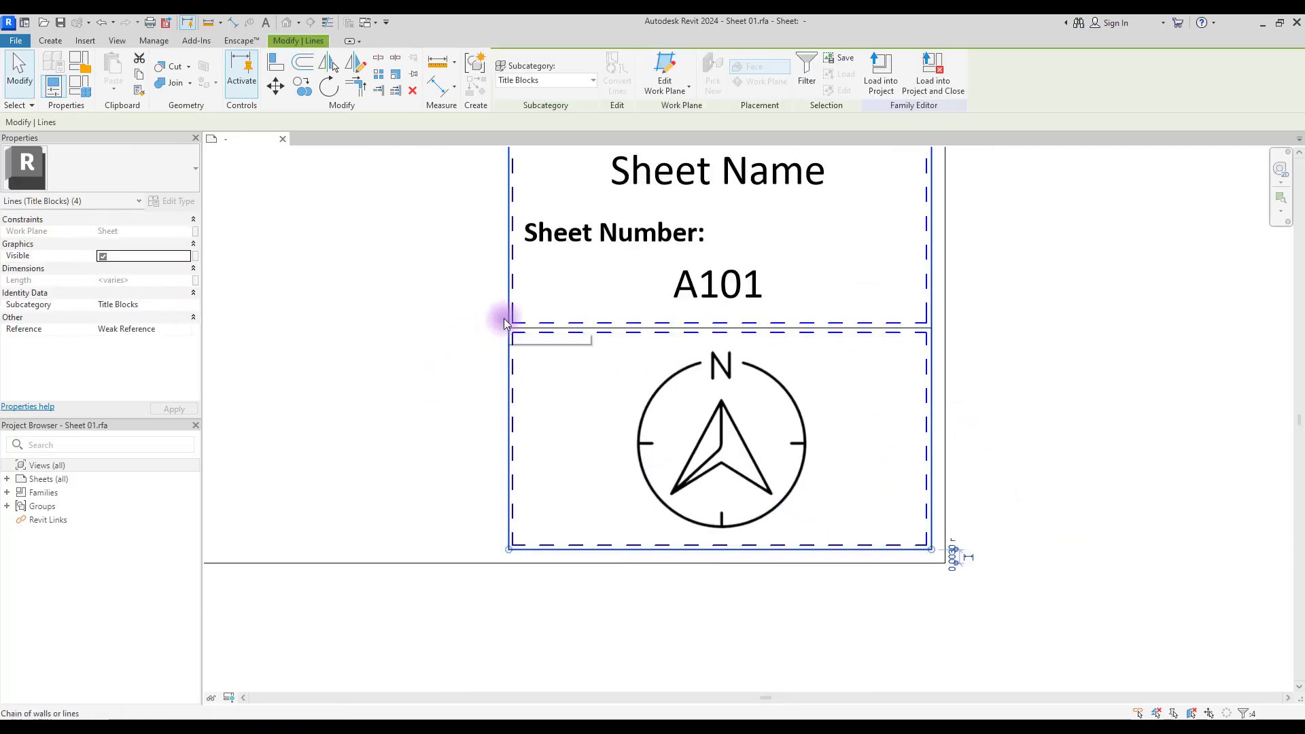
key(Escape)
scroll(1023, 315, up, 8)
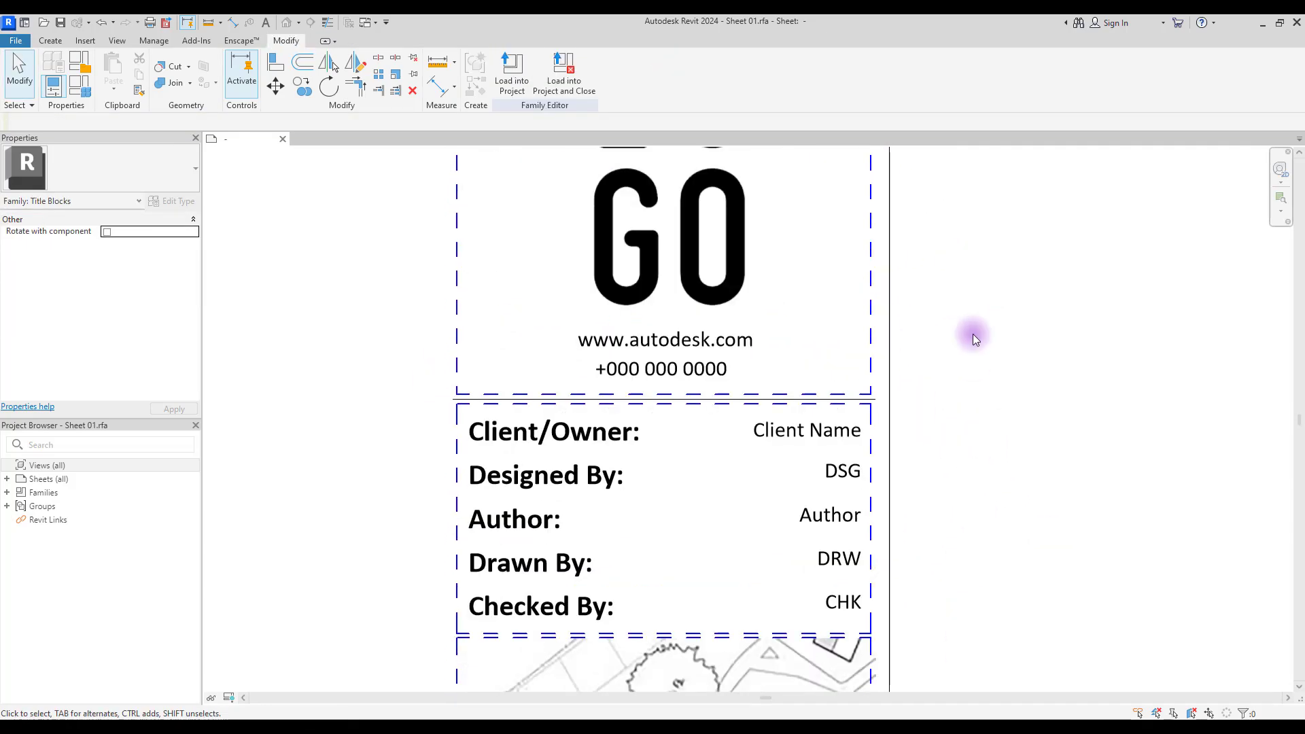
scroll(973, 333, up, 2)
scroll(984, 401, down, 5)
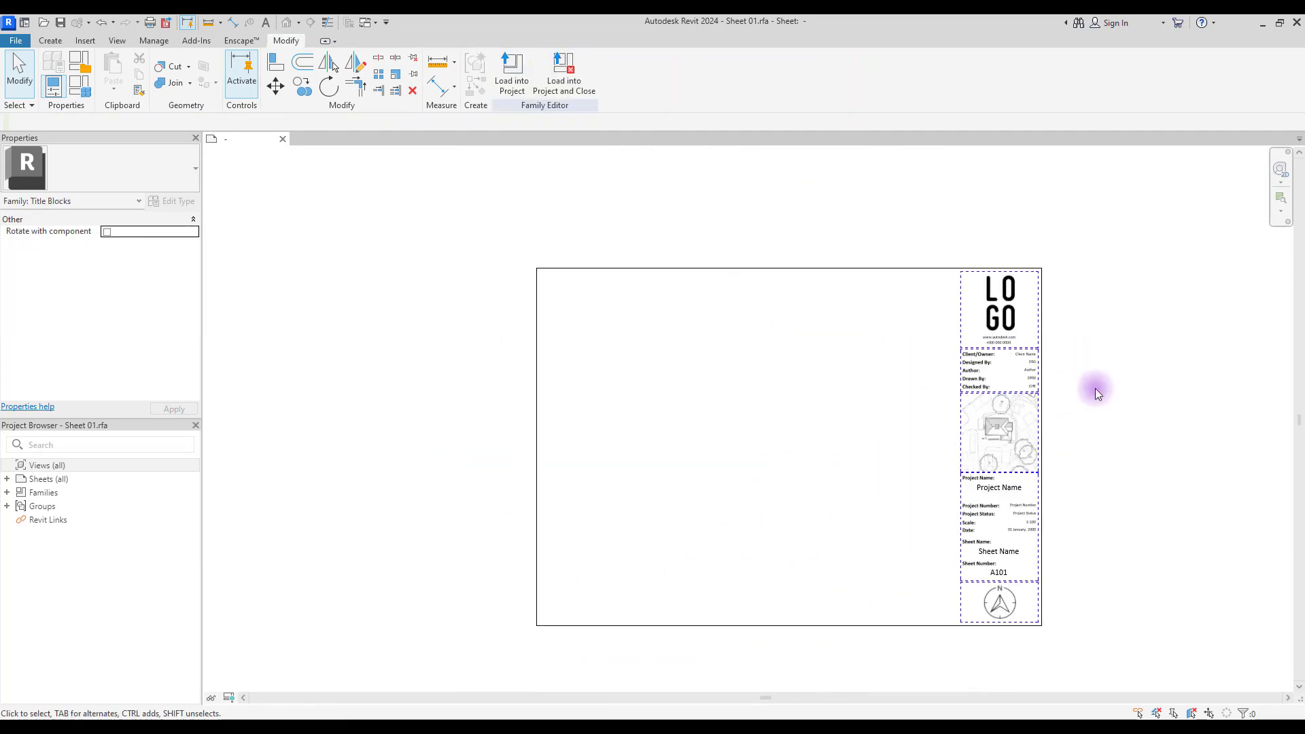
scroll(1095, 389, up, 3)
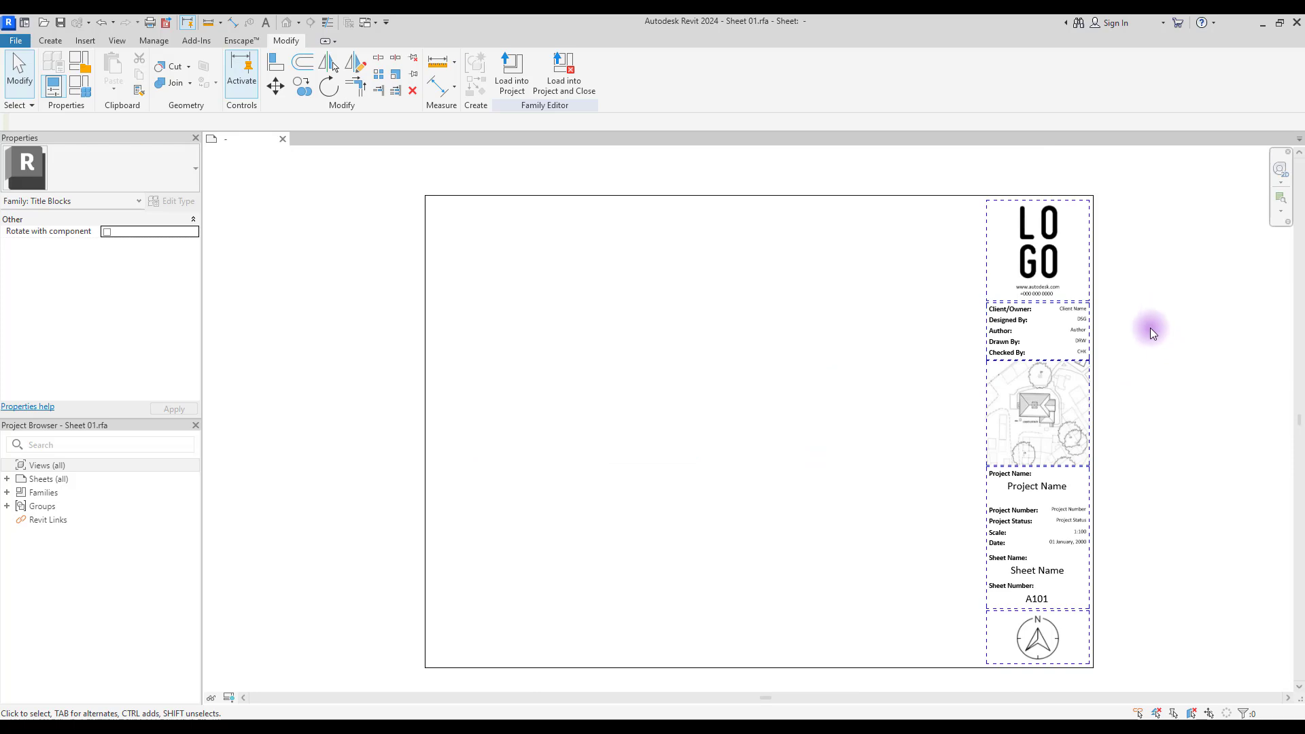
middle_drag(959, 174, 847, 161)
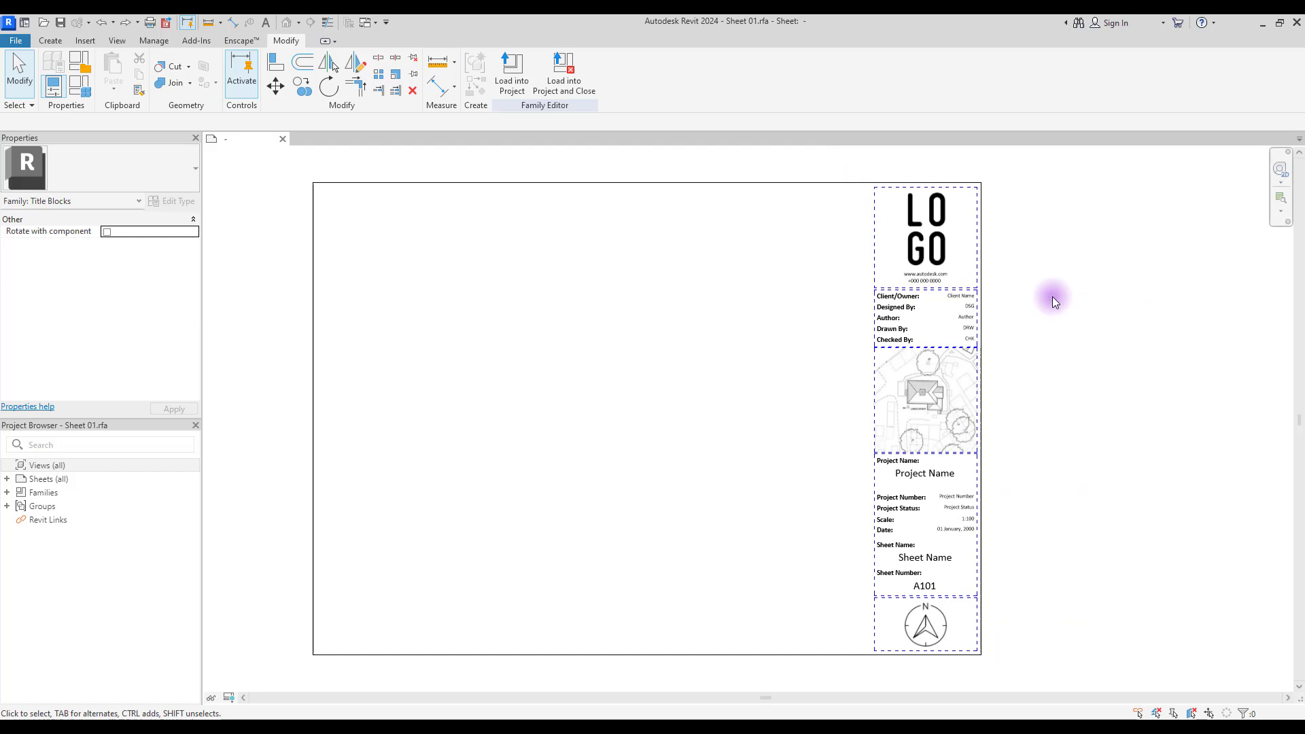
- Delete the title strip's right dashed edge line and select the whole strip
drag(847, 164, 884, 680)
click(886, 679)
drag(972, 164, 981, 672)
key(Delete)
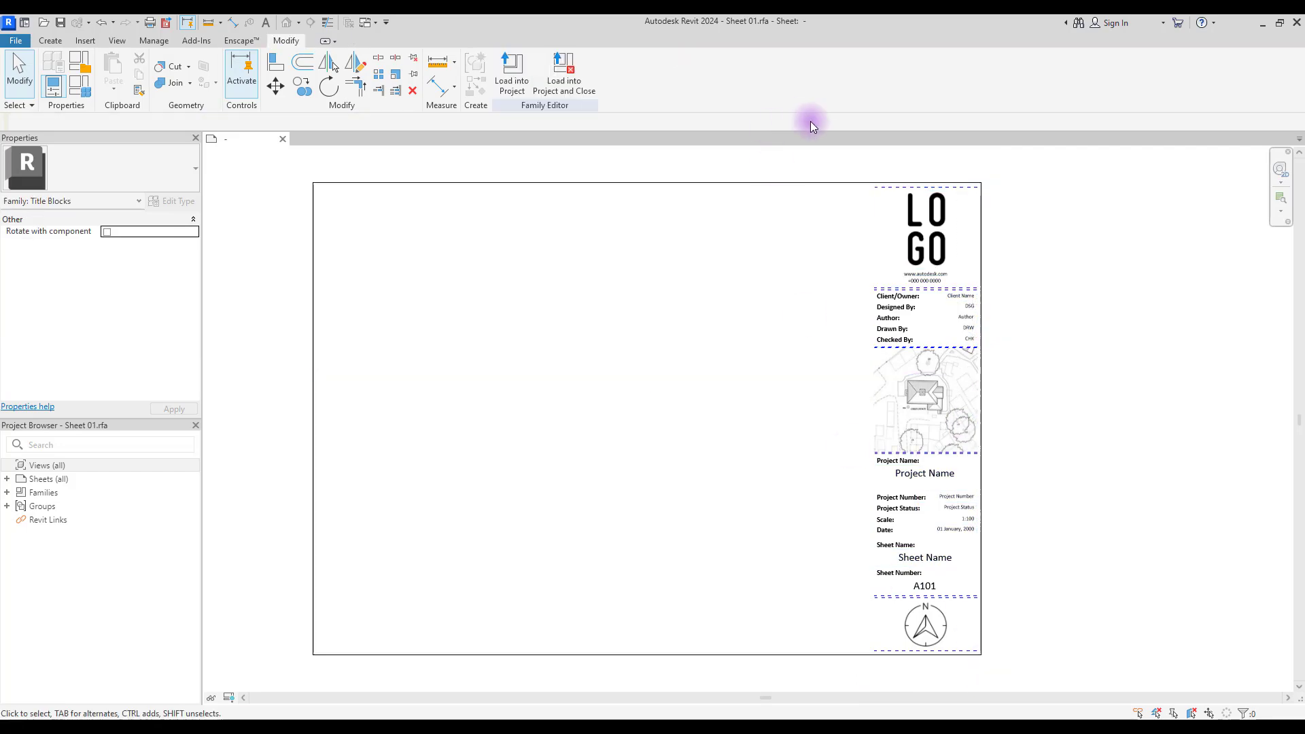
drag(839, 162, 1015, 682)
- Filter the strip selection to Lines (Blue) only and reassign them to the <Wide Lines> subcategory
click(508, 71)
click(532, 286)
click(531, 297)
click(531, 308)
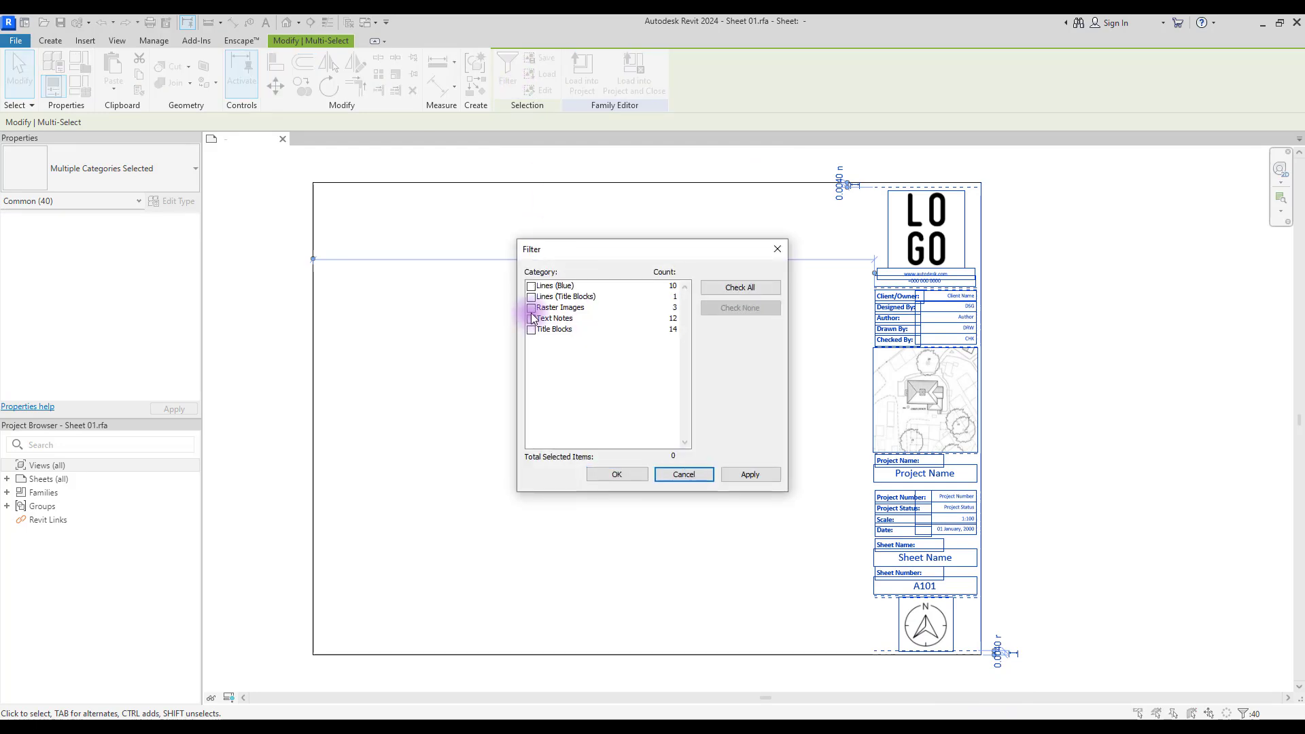
click(531, 319)
click(531, 329)
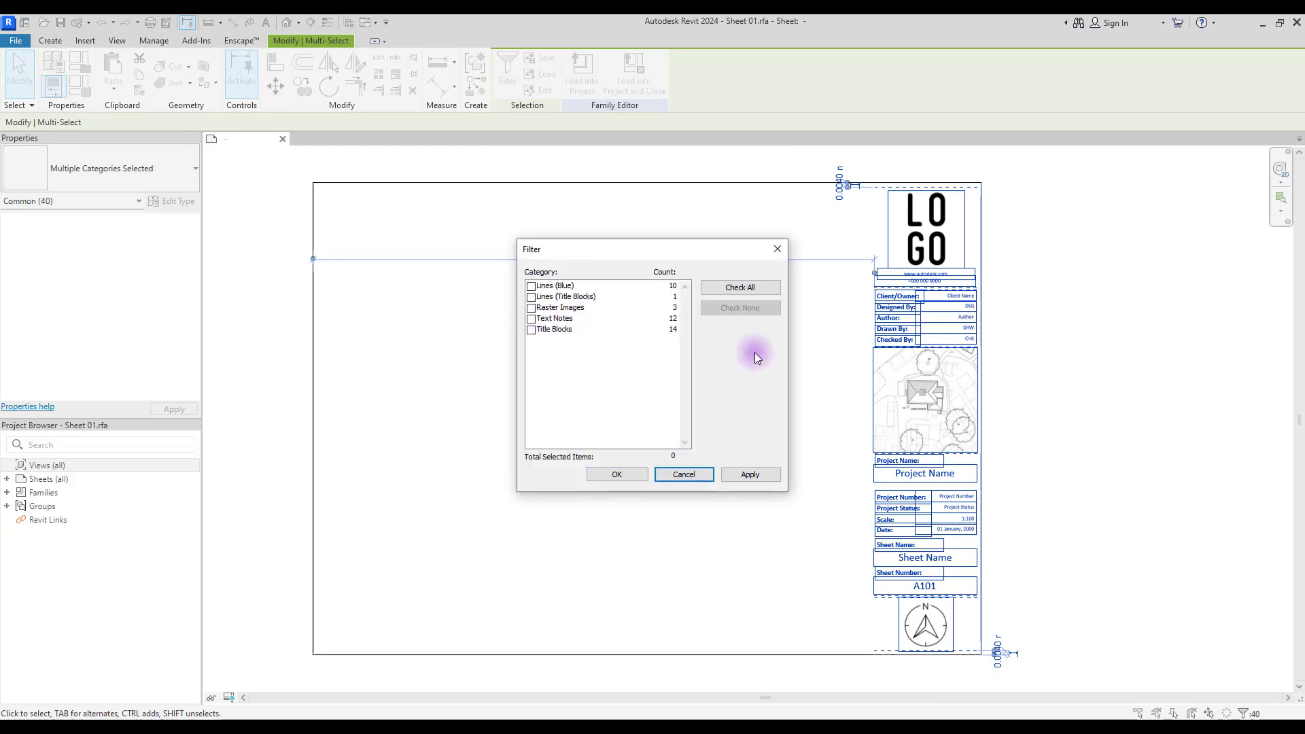
click(552, 286)
click(617, 473)
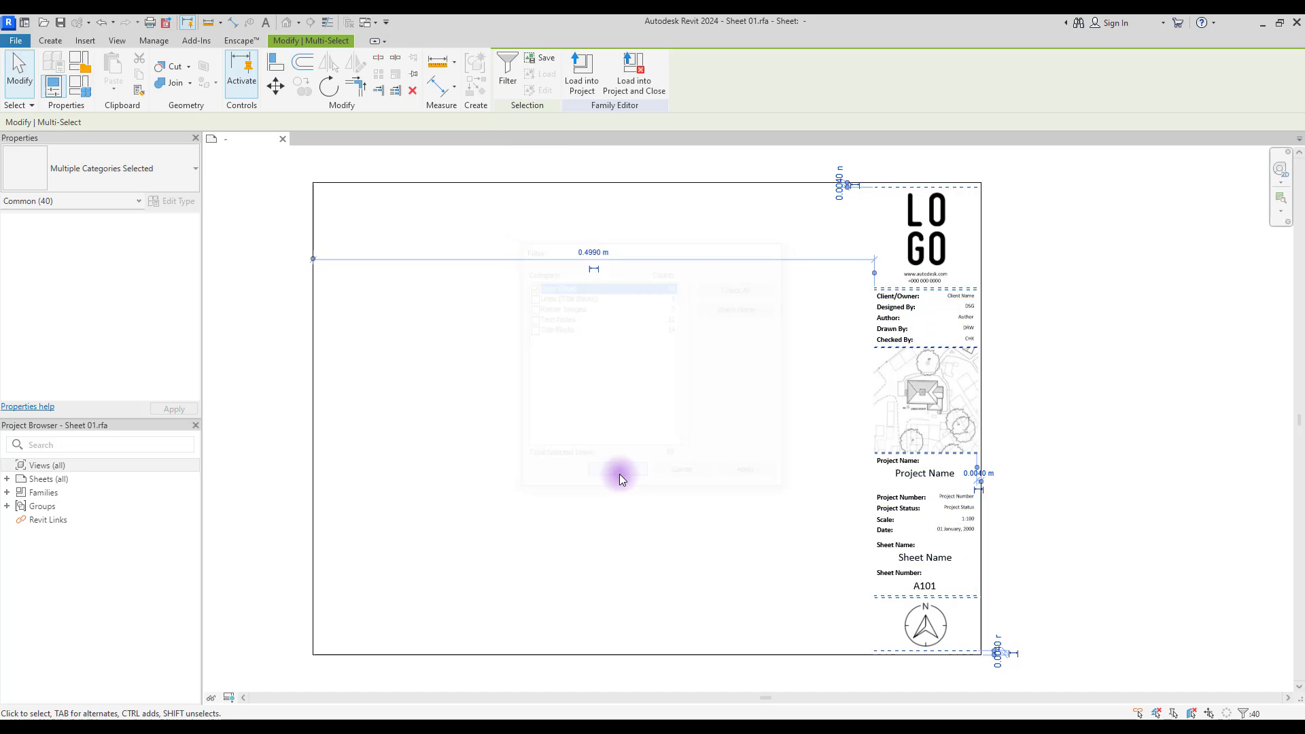
click(548, 82)
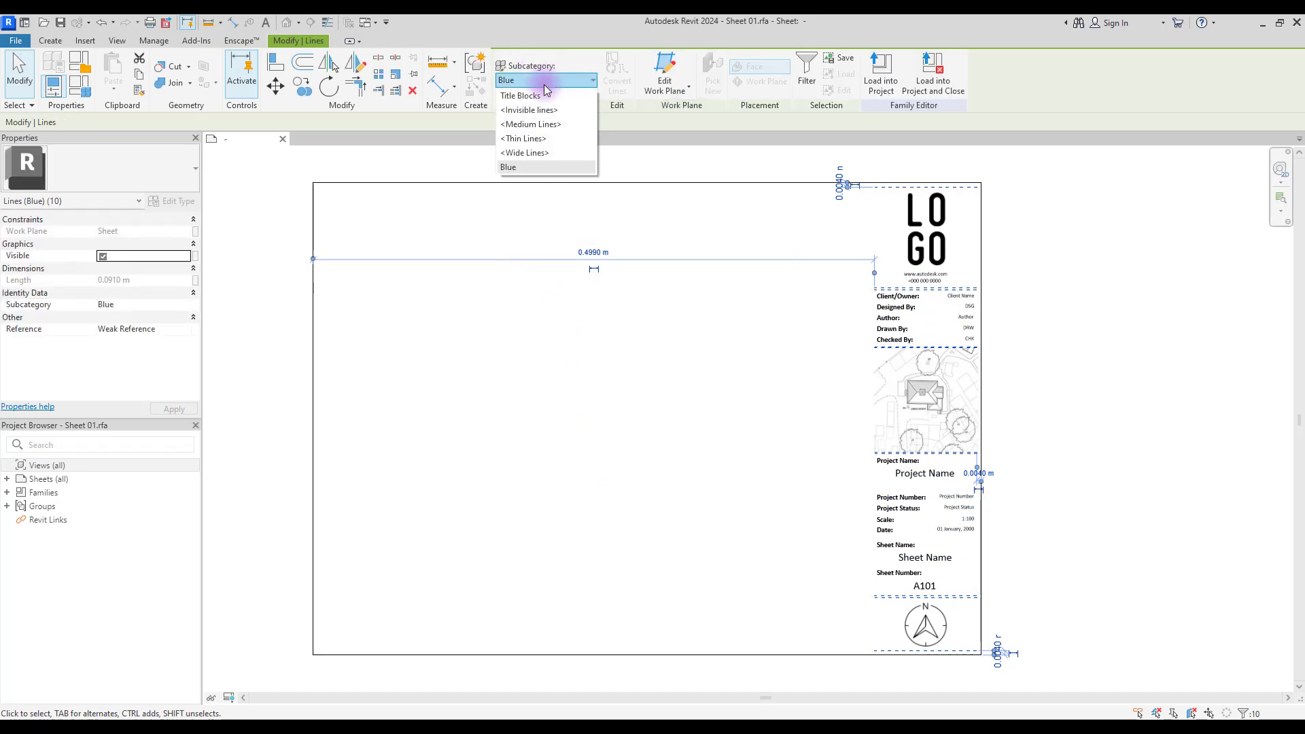
click(527, 153)
click(1073, 315)
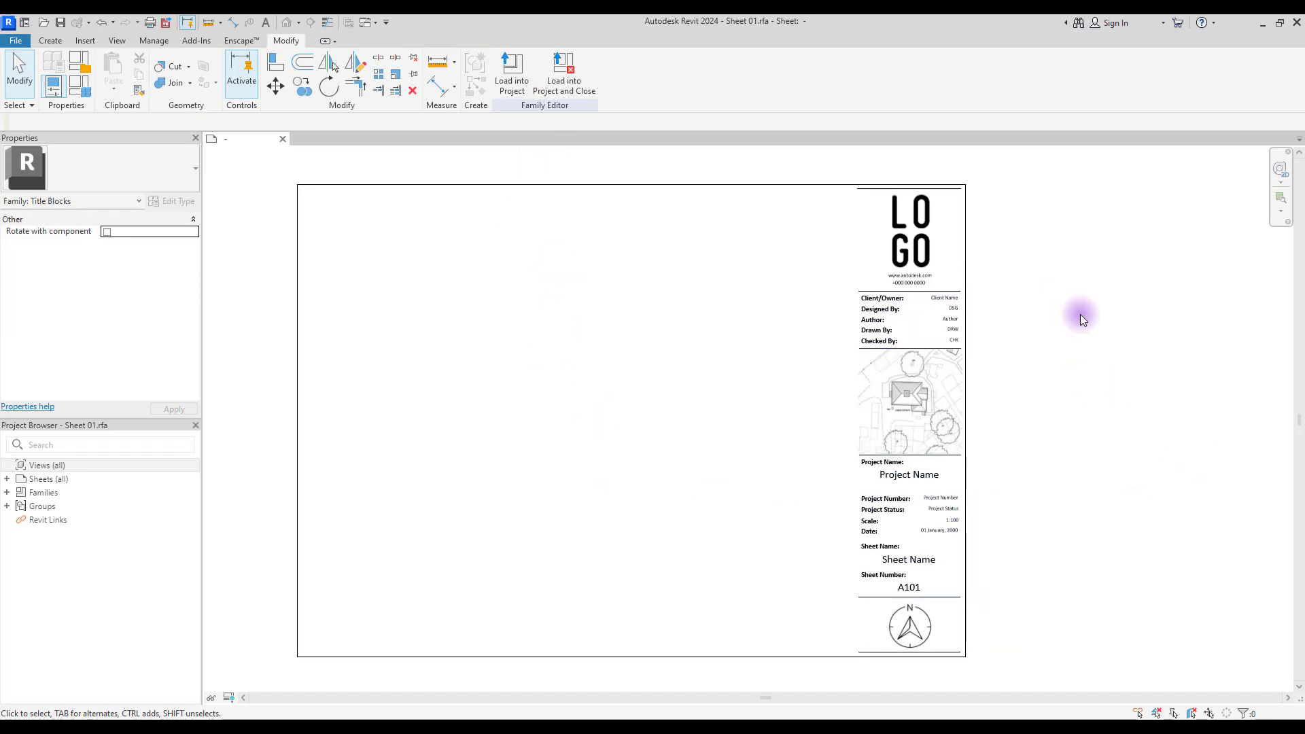
click(51, 41)
click(88, 68)
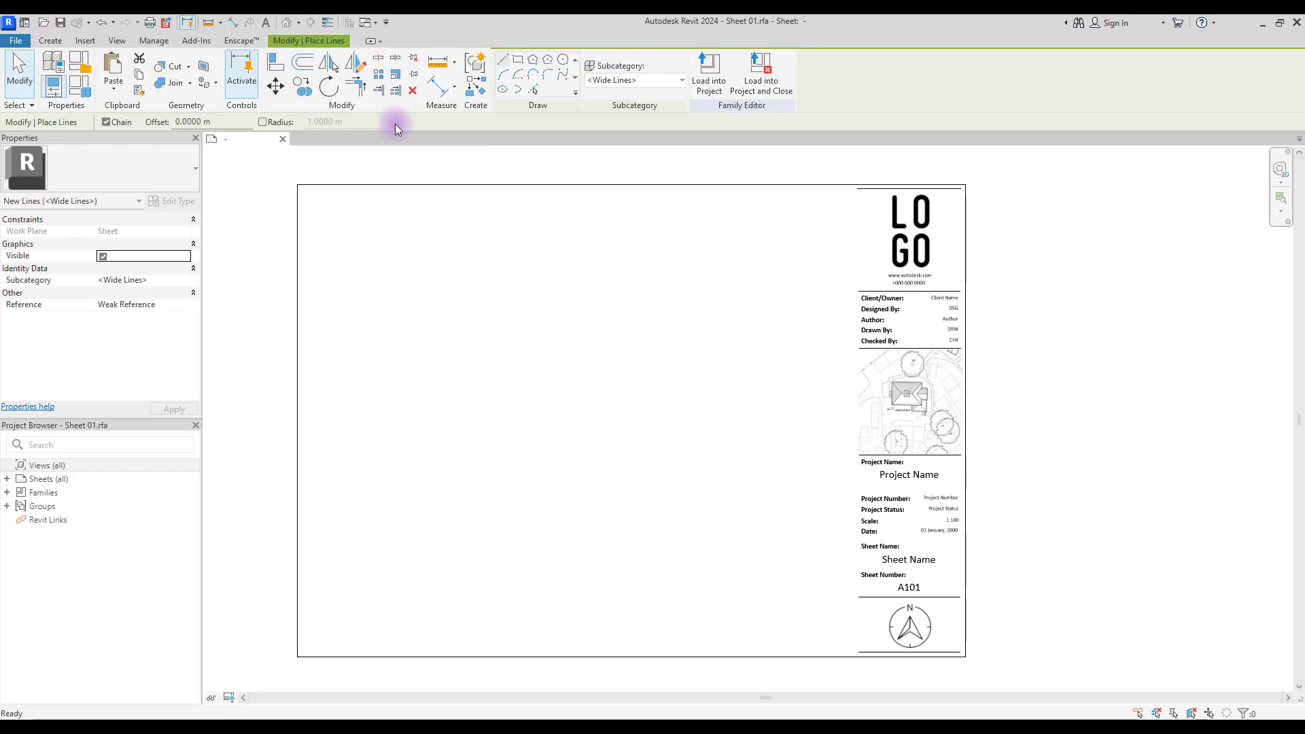
click(182, 121)
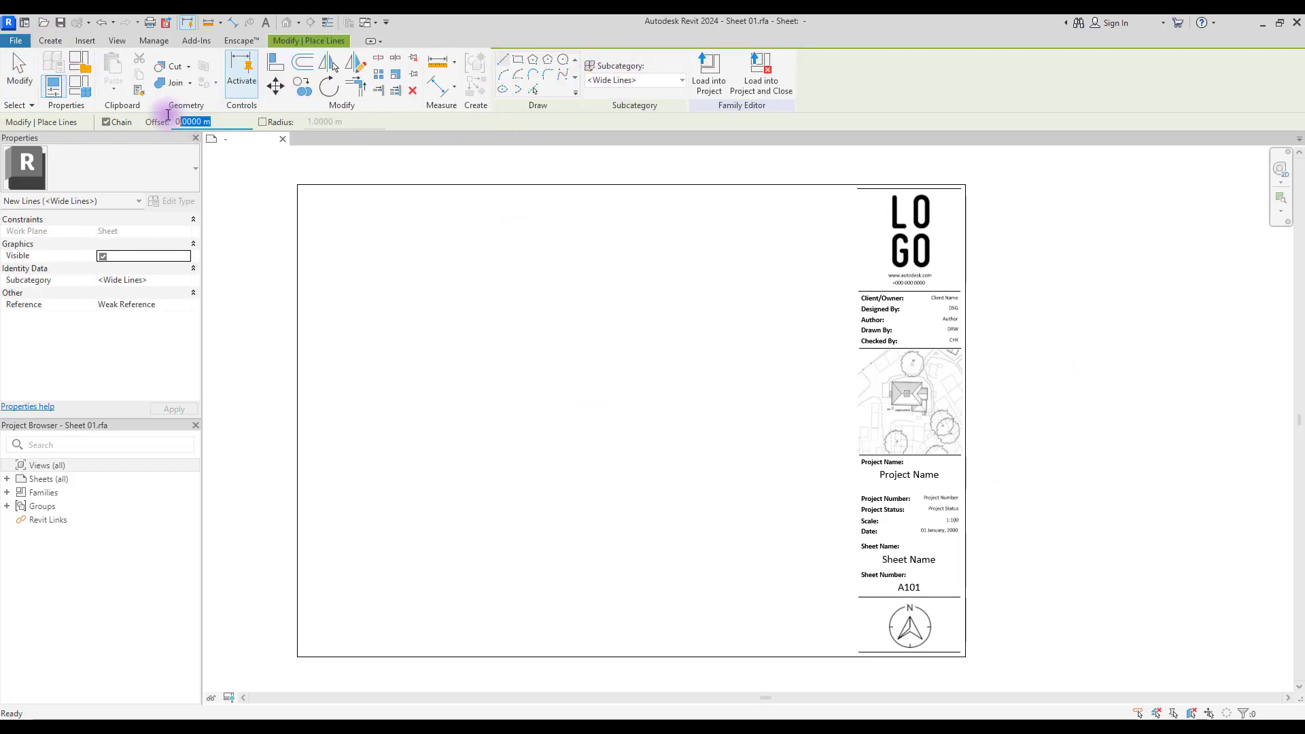
click(857, 189)
click(858, 651)
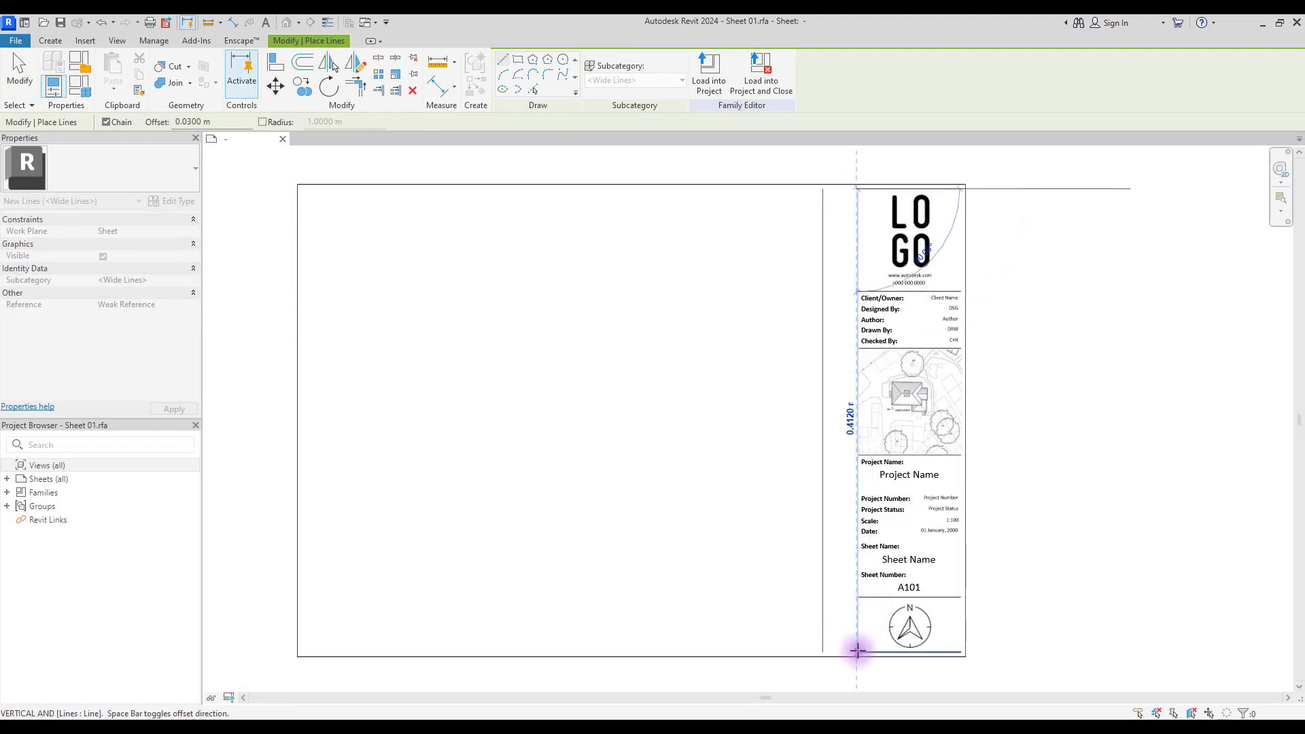
key(Escape)
key(Escape)
click(821, 503)
key(Right)
key(Right)
key(Right)
key(Right)
key(Right)
key(Right)
key(Right)
key(Right)
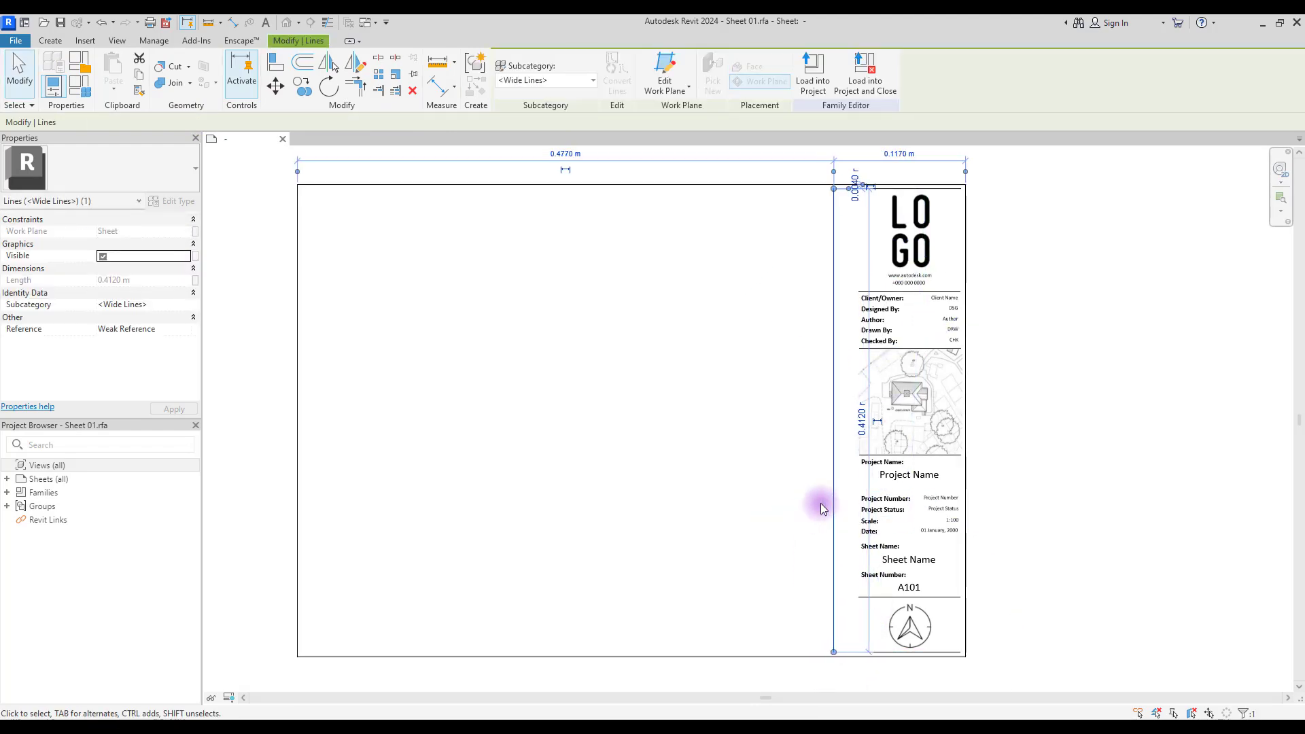
key(Escape)
scroll(1042, 316, up, 4)
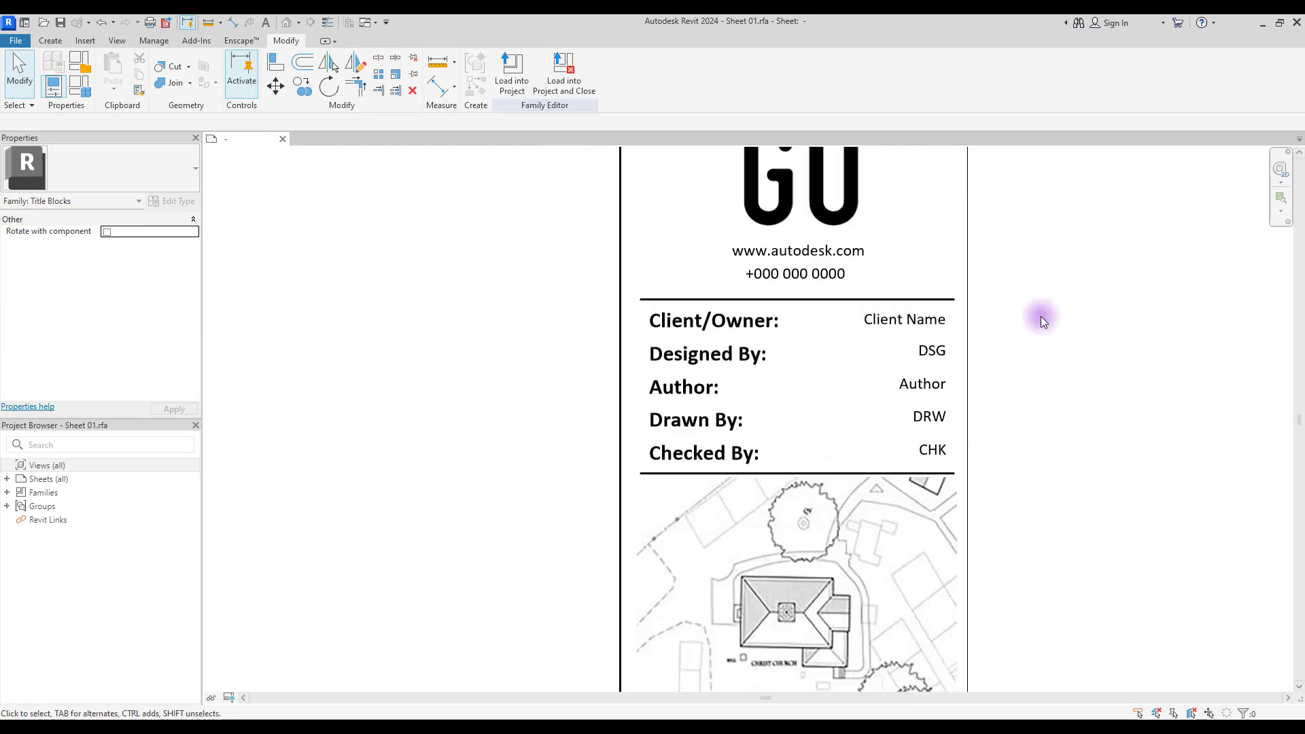
scroll(1038, 329, down, 2)
scroll(953, 272, up, 4)
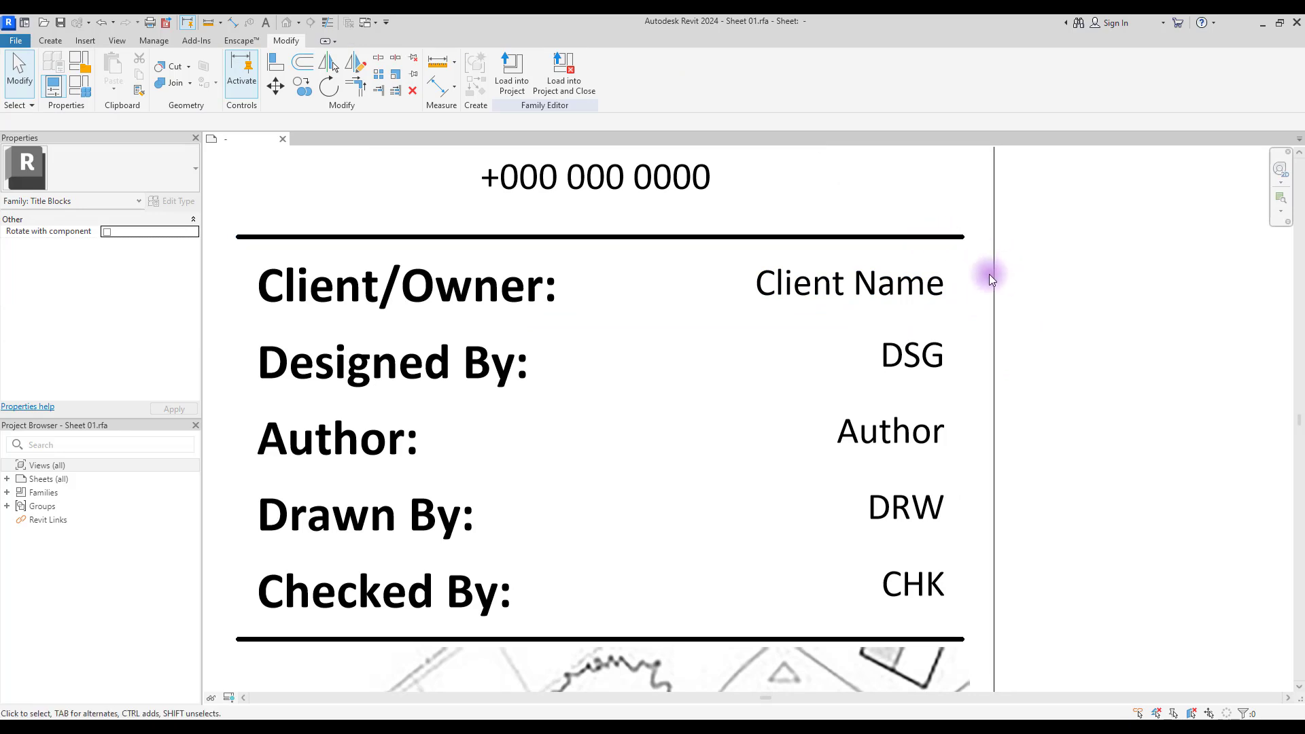
scroll(1006, 292, down, 5)
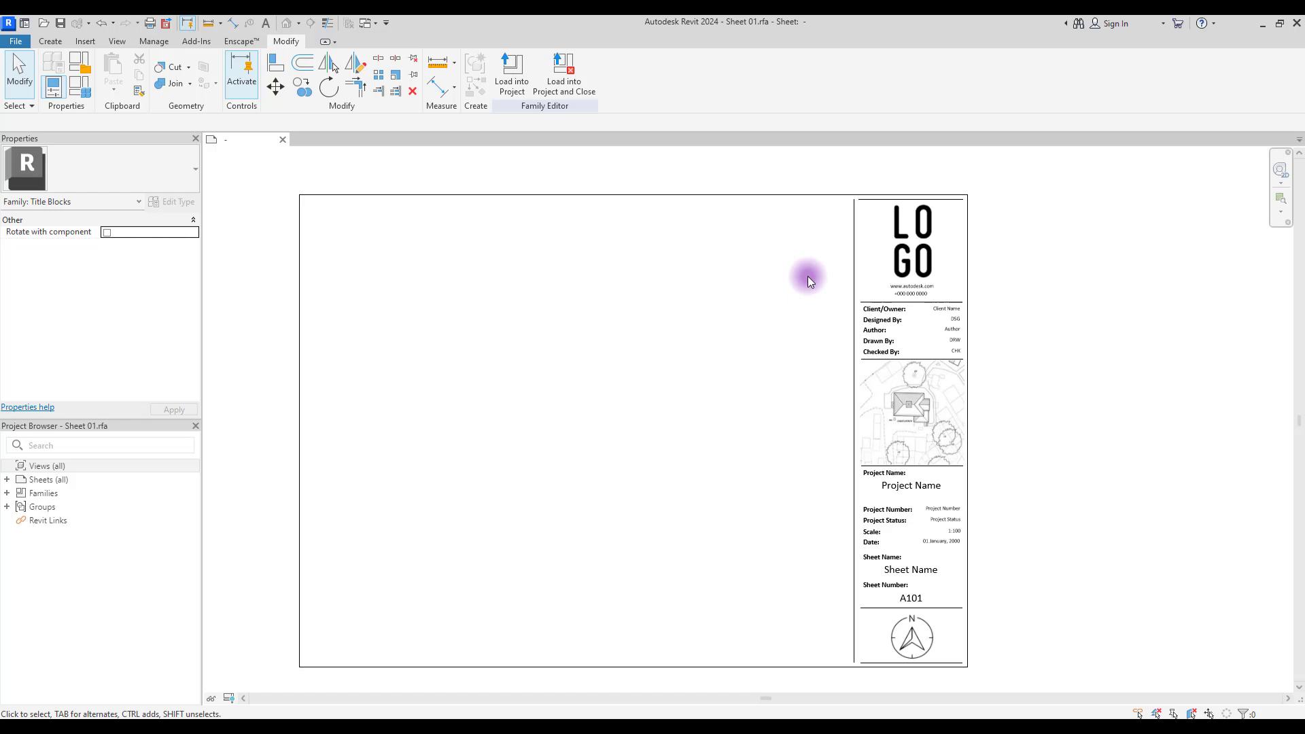
- Start a filled region and draw its rectangular boundary between the title panel's corners
click(56, 38)
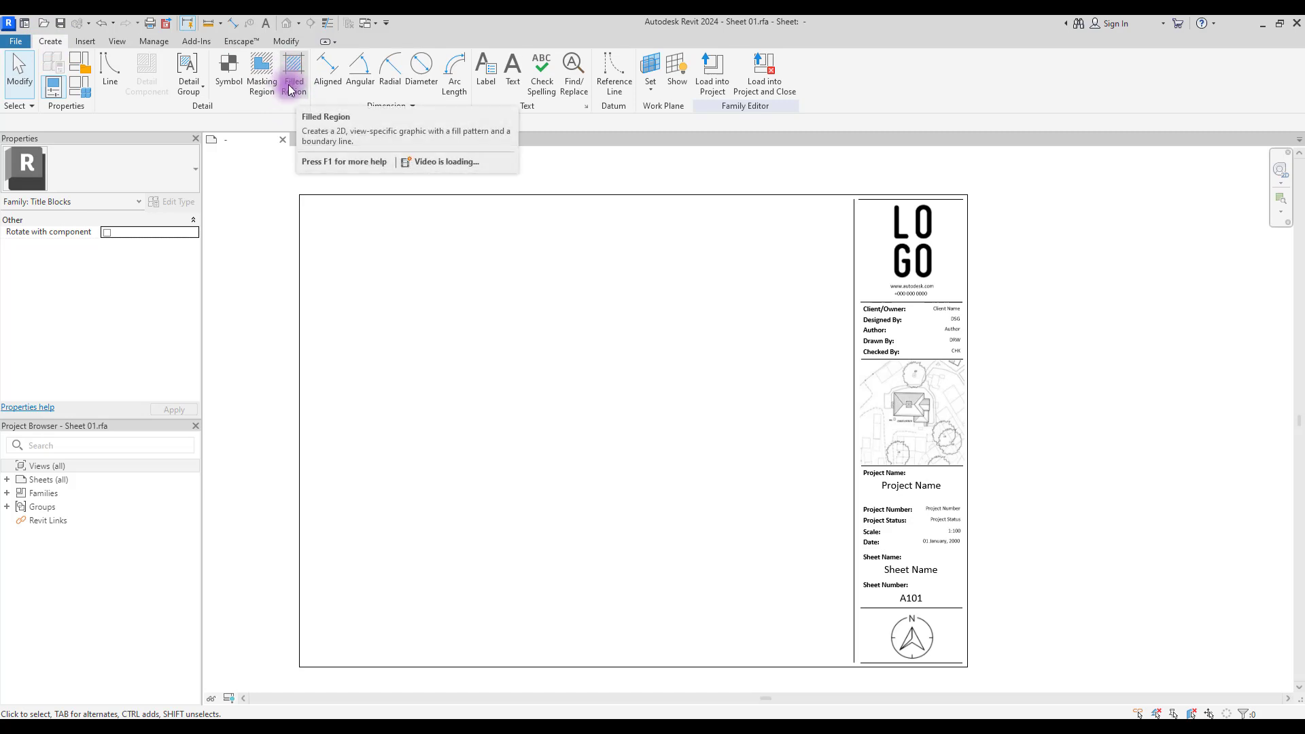
click(296, 64)
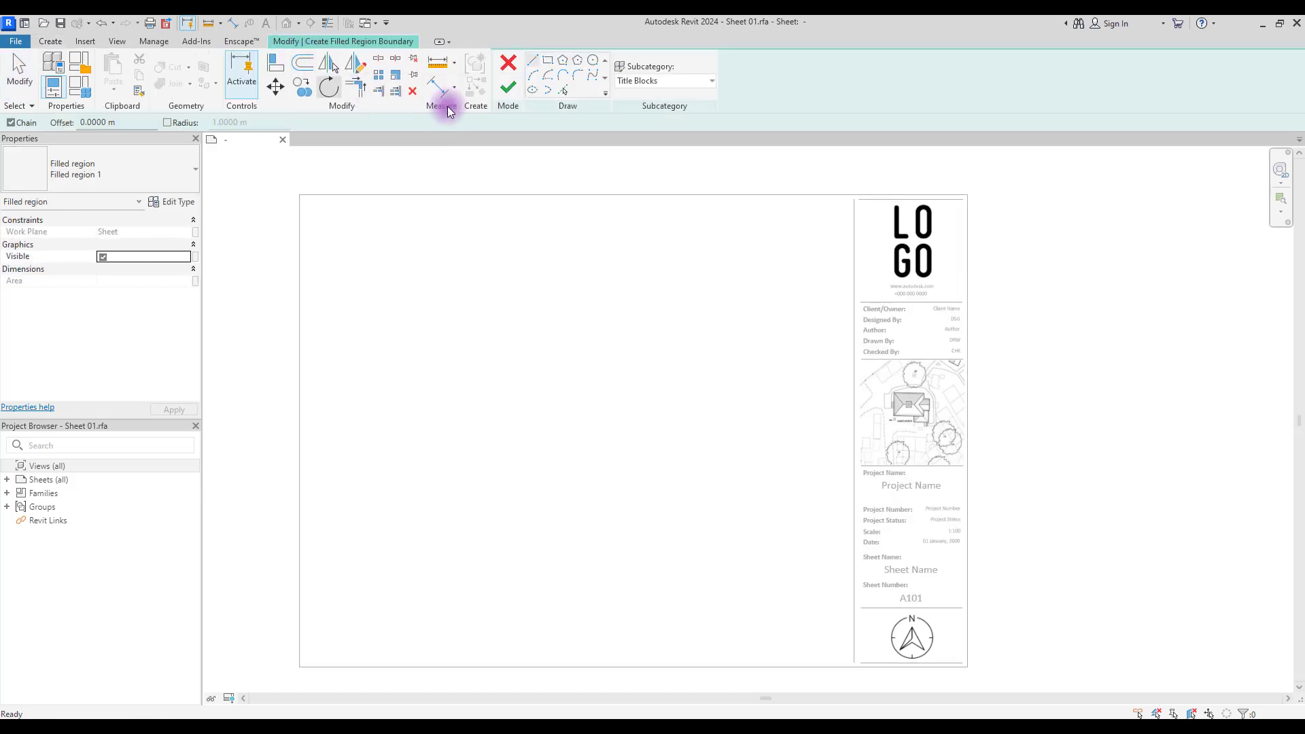
click(548, 62)
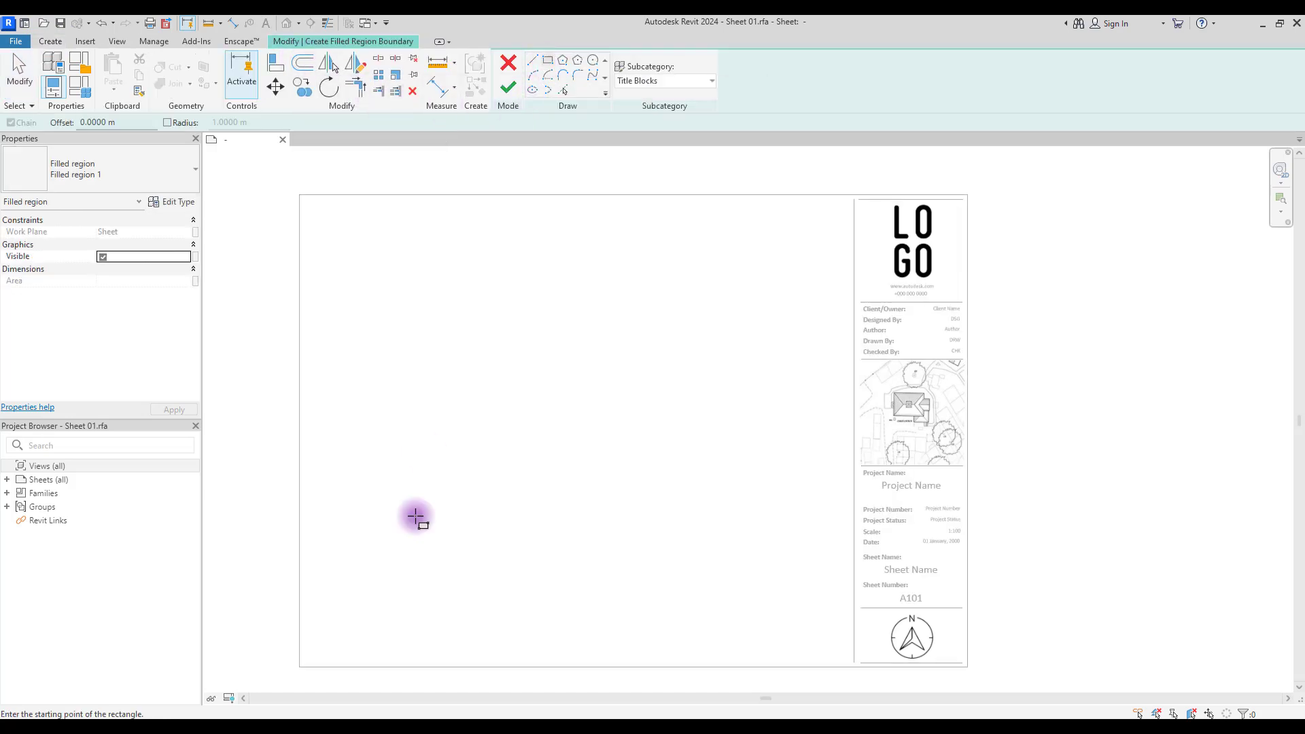
click(298, 667)
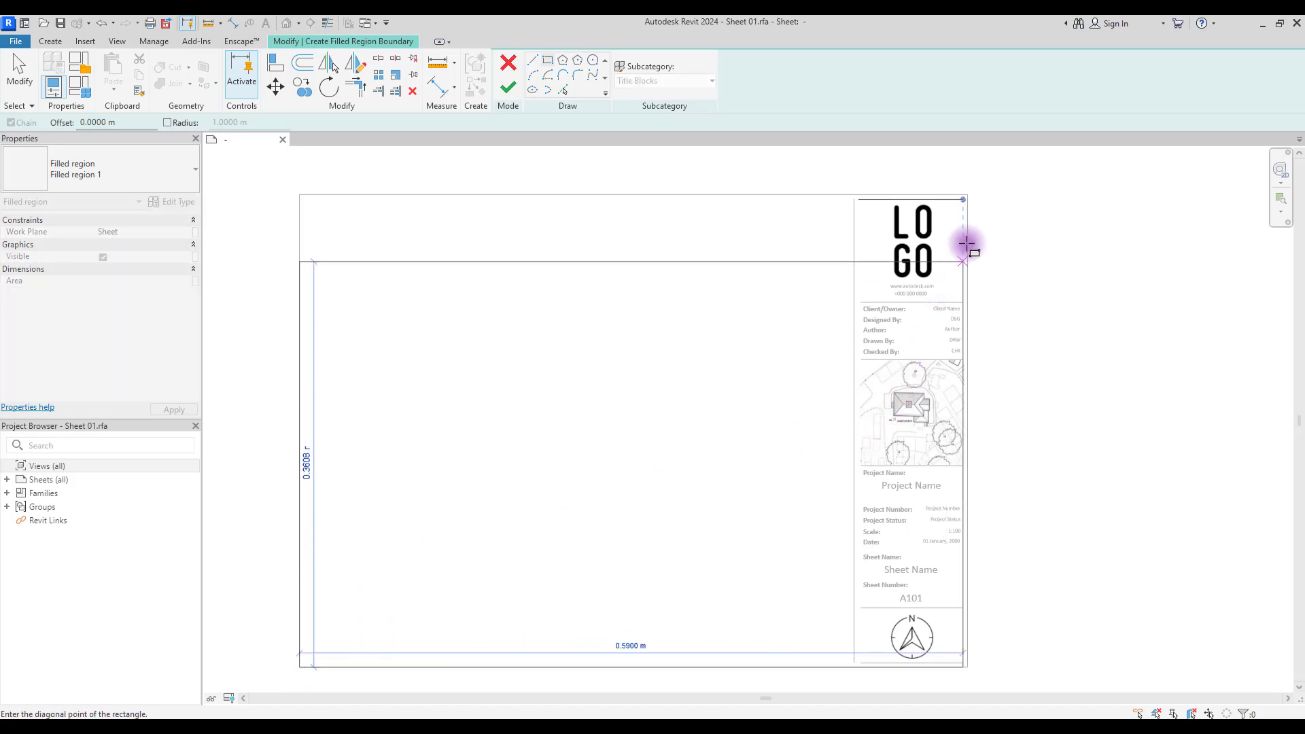
click(967, 196)
key(Escape)
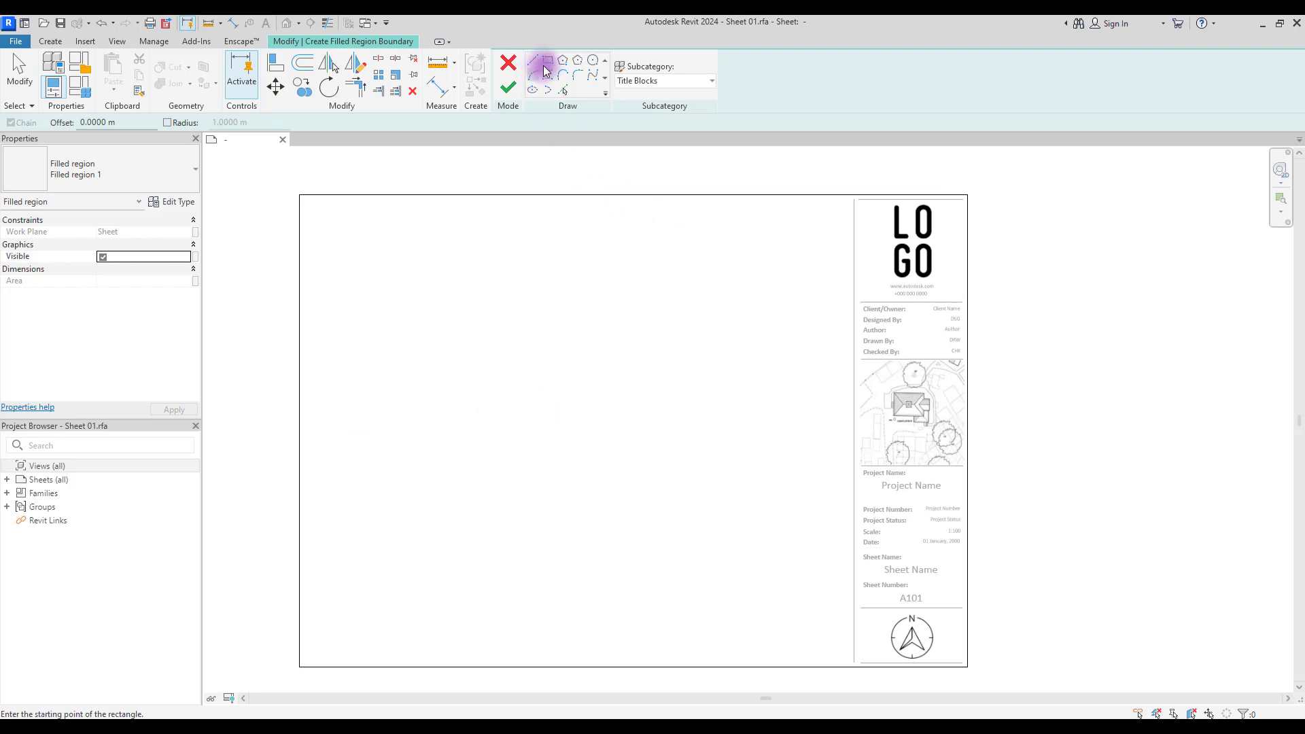
click(554, 62)
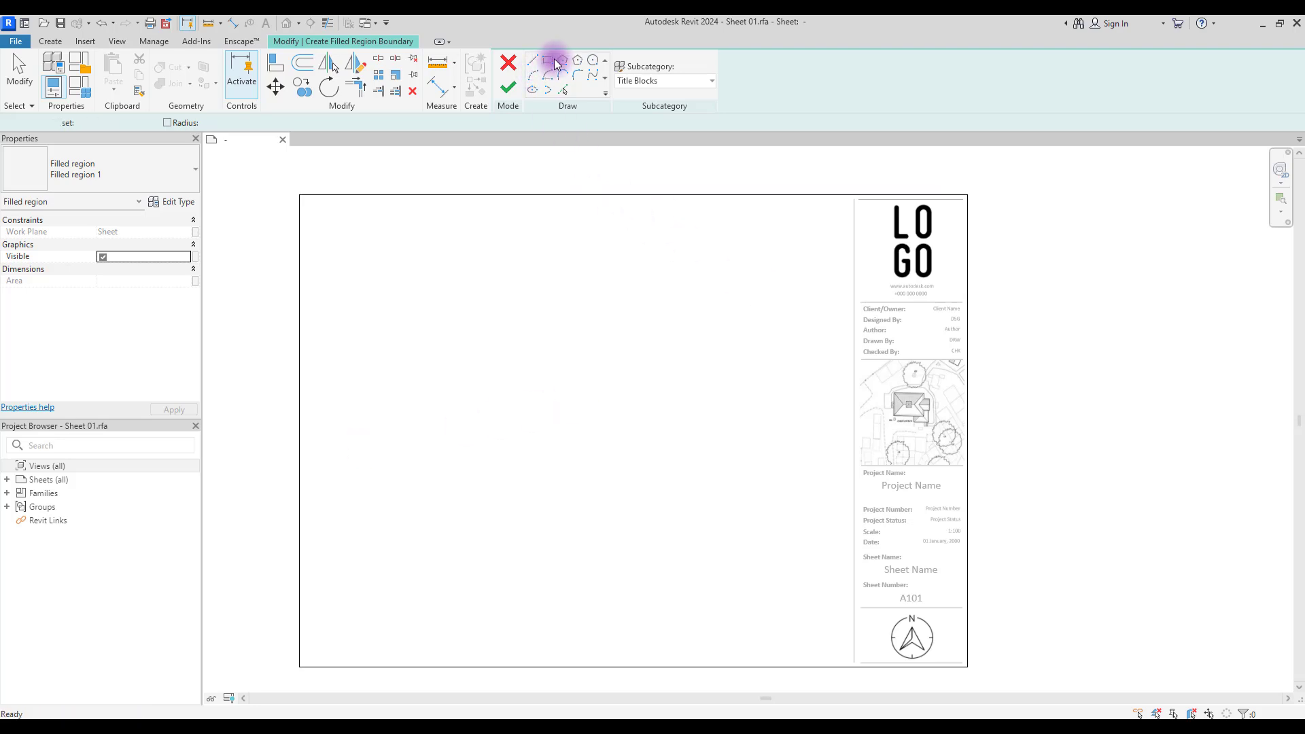
click(855, 201)
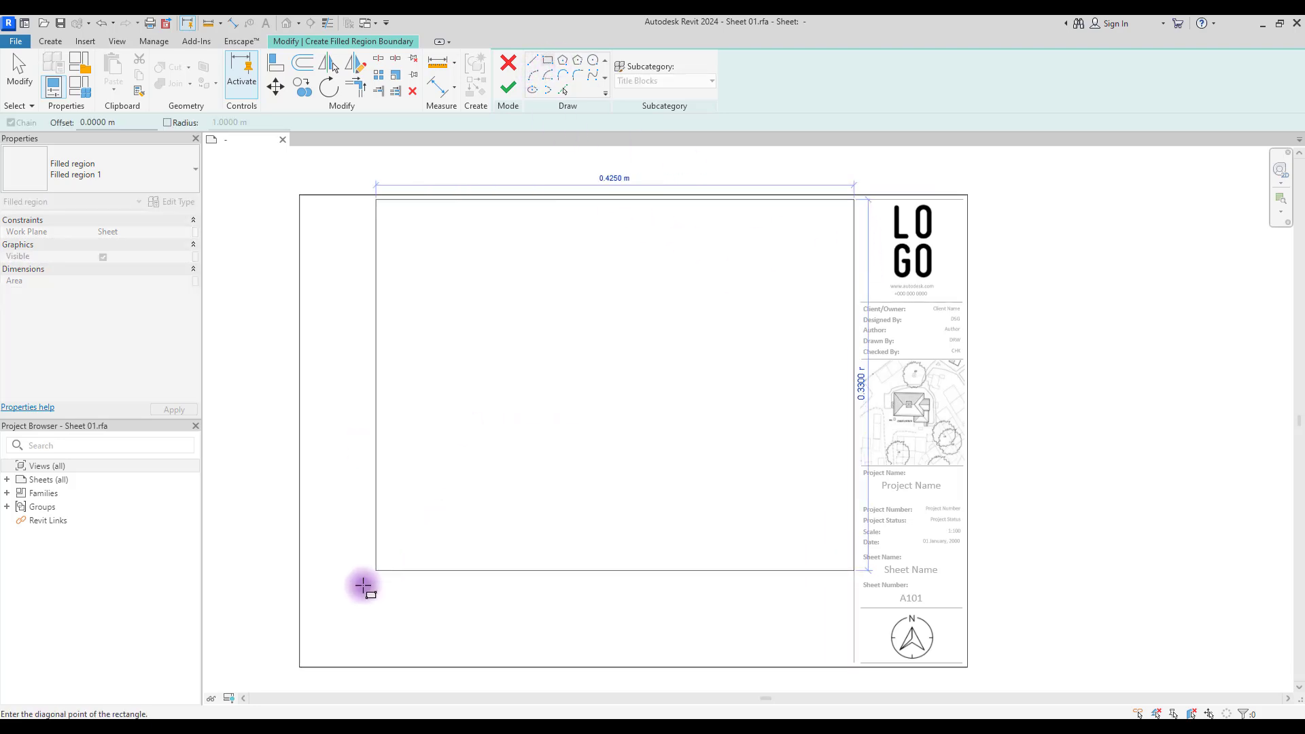
click(307, 654)
key(Escape)
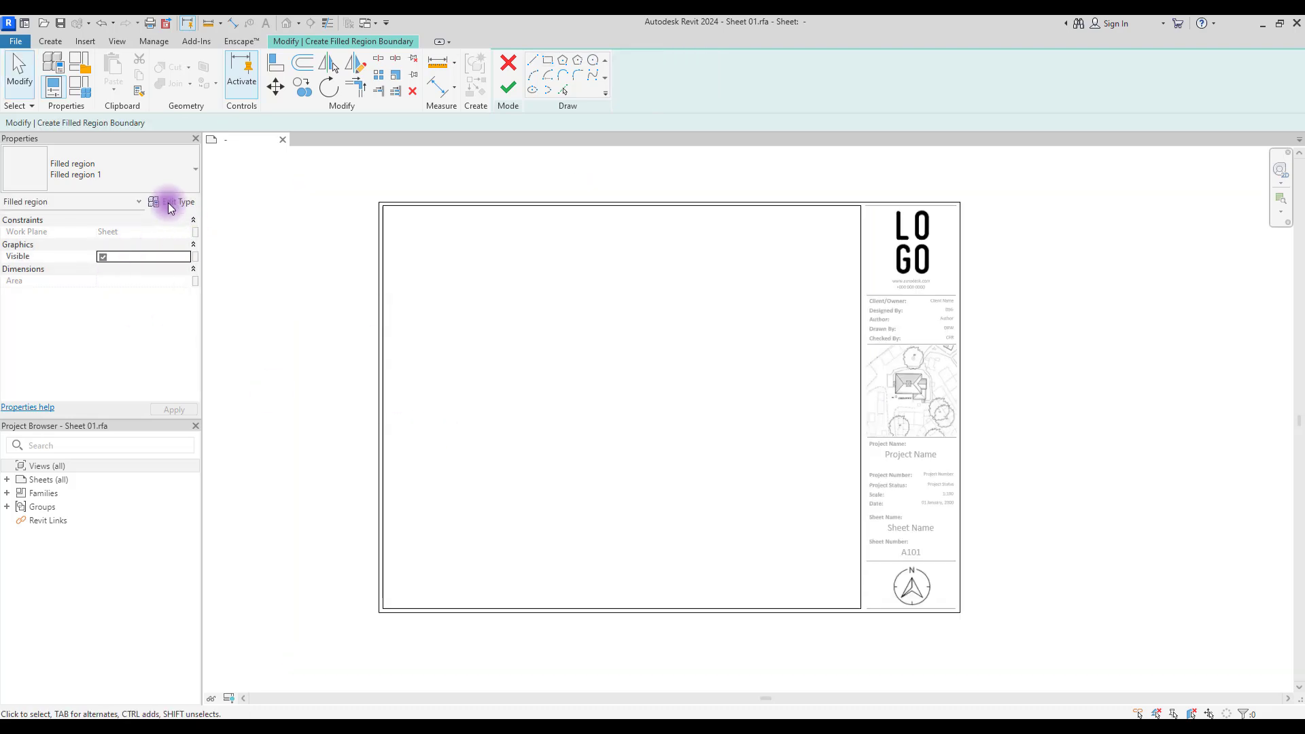
- Give the filled region a <Solid fill> foreground in light grey RGB 223-223-223 and finish it
click(170, 203)
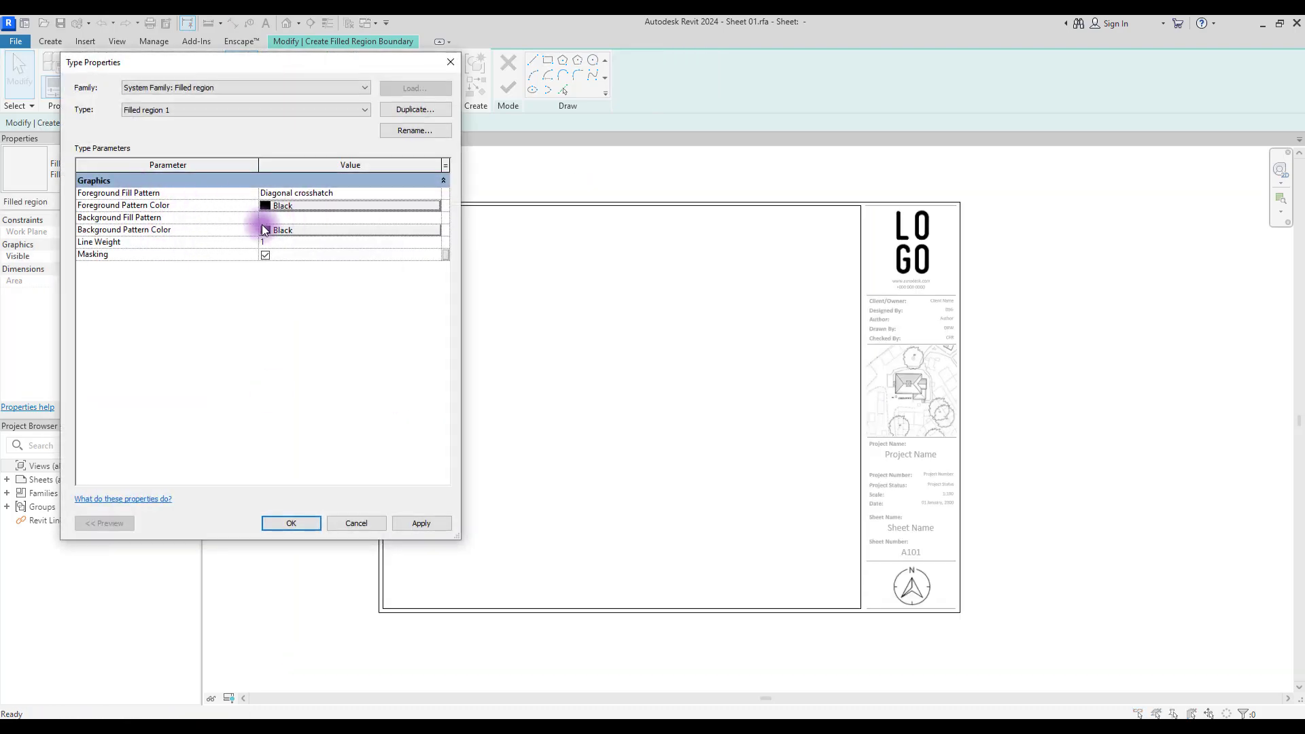
click(435, 194)
click(436, 194)
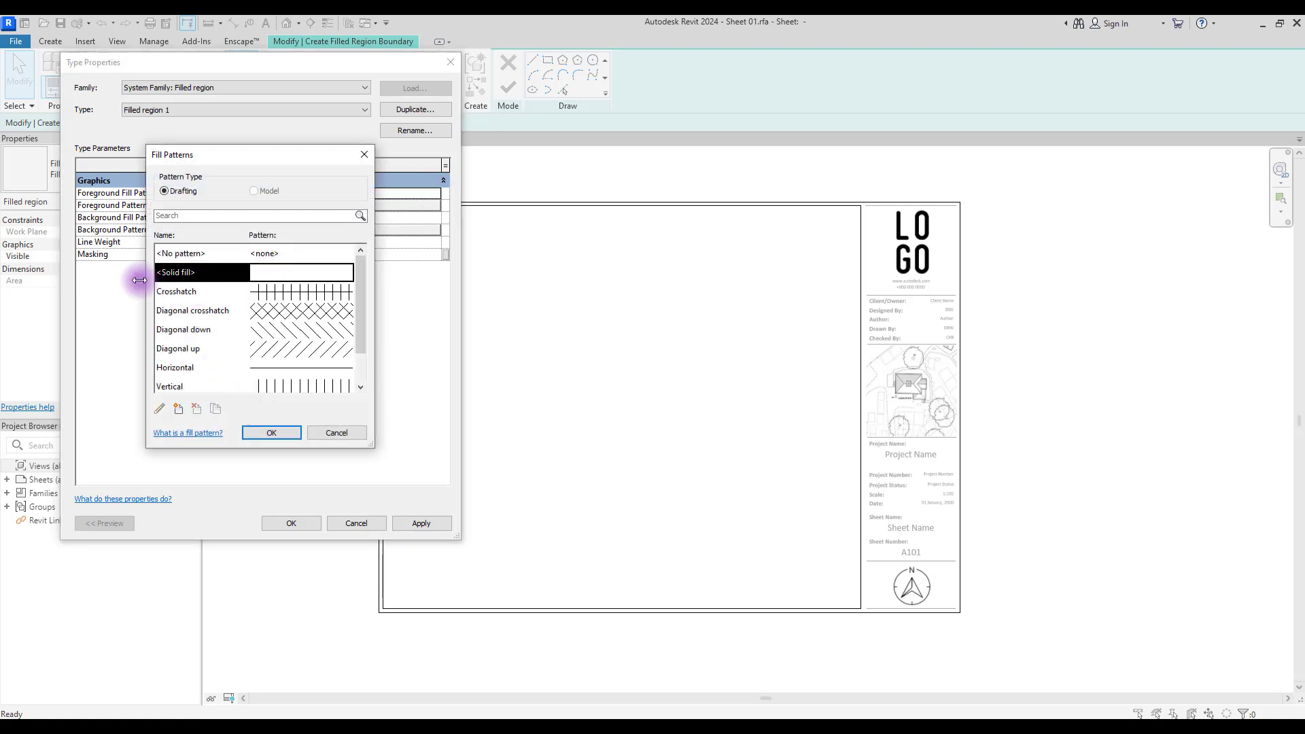
click(271, 432)
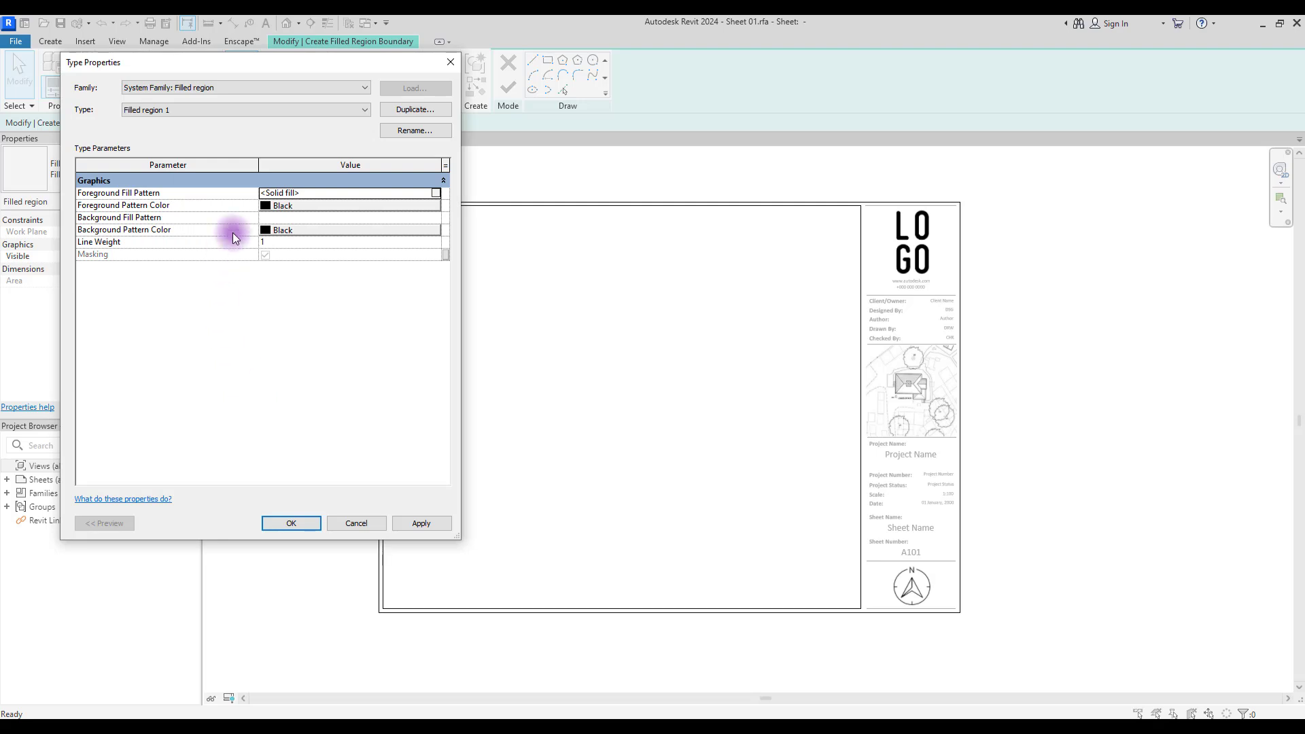
click(265, 206)
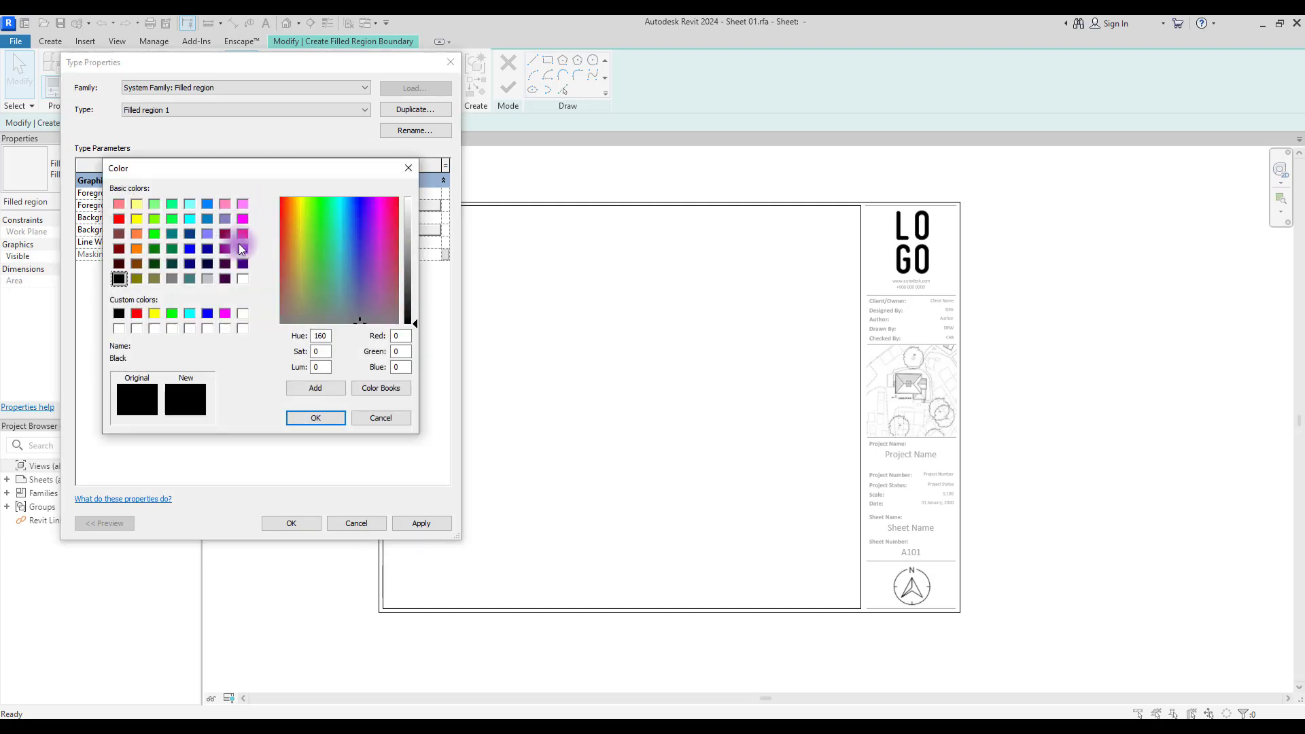
click(209, 279)
drag(415, 227, 415, 213)
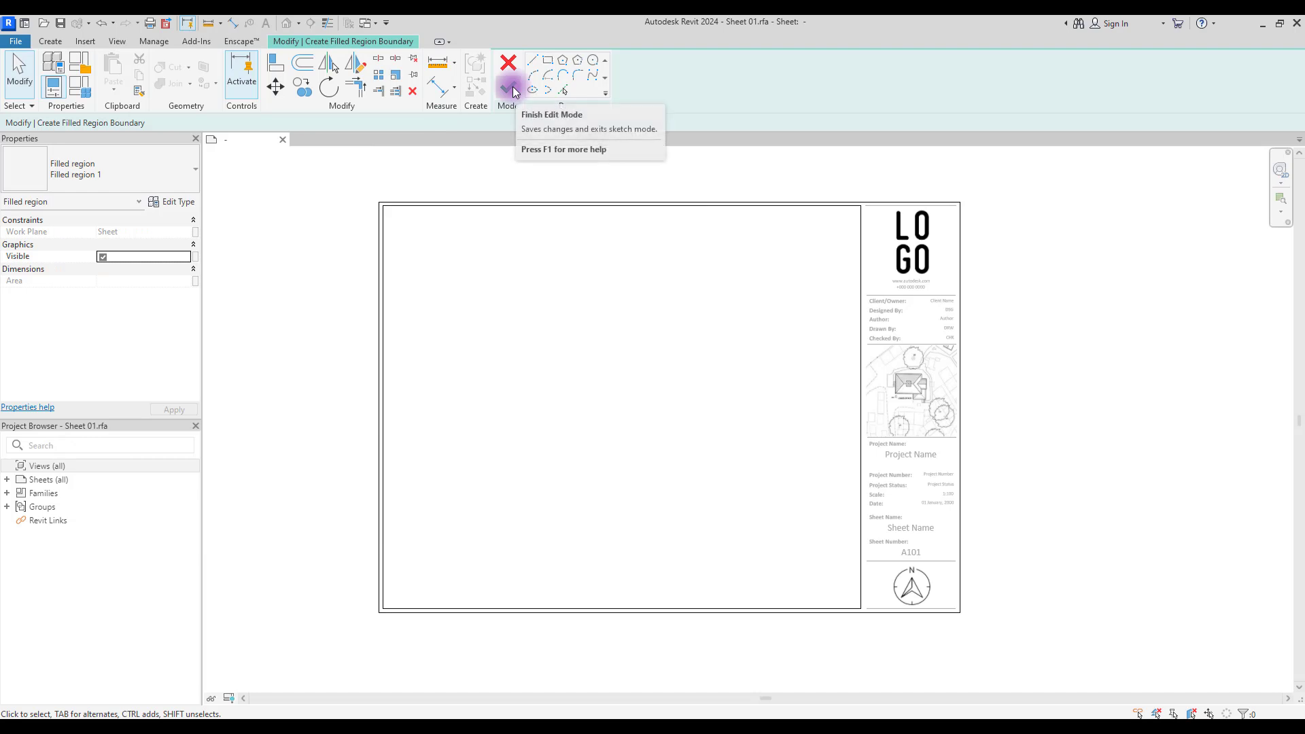
click(508, 87)
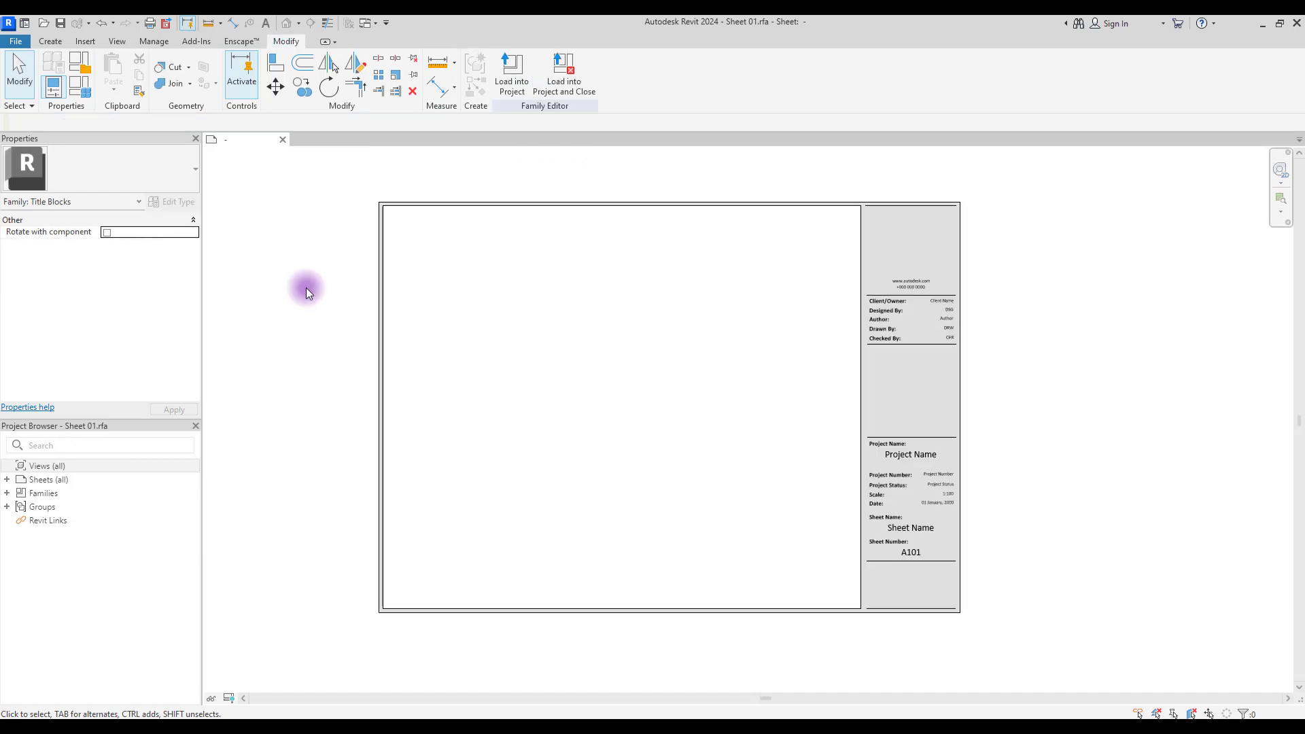
- Edit the grey region's boundary and add a rectangular cut-out around the logo
middle_drag(306, 287, 258, 282)
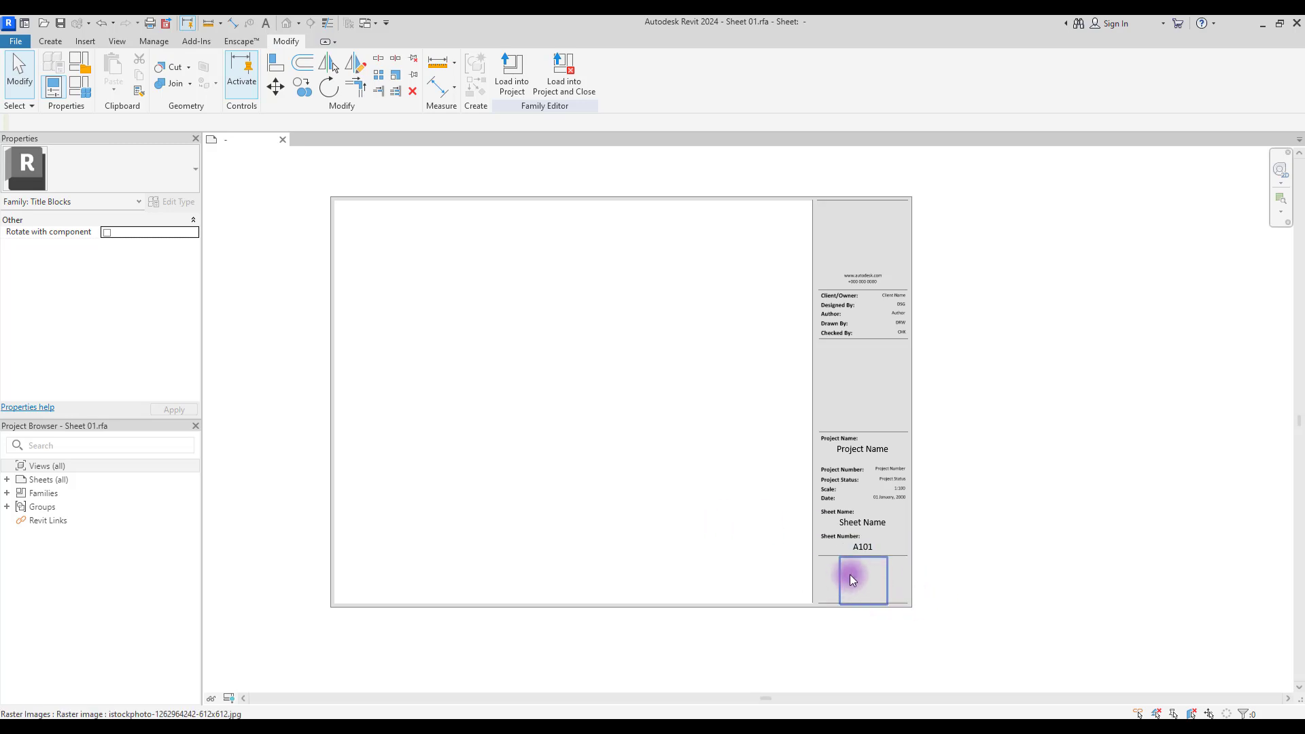
click(813, 373)
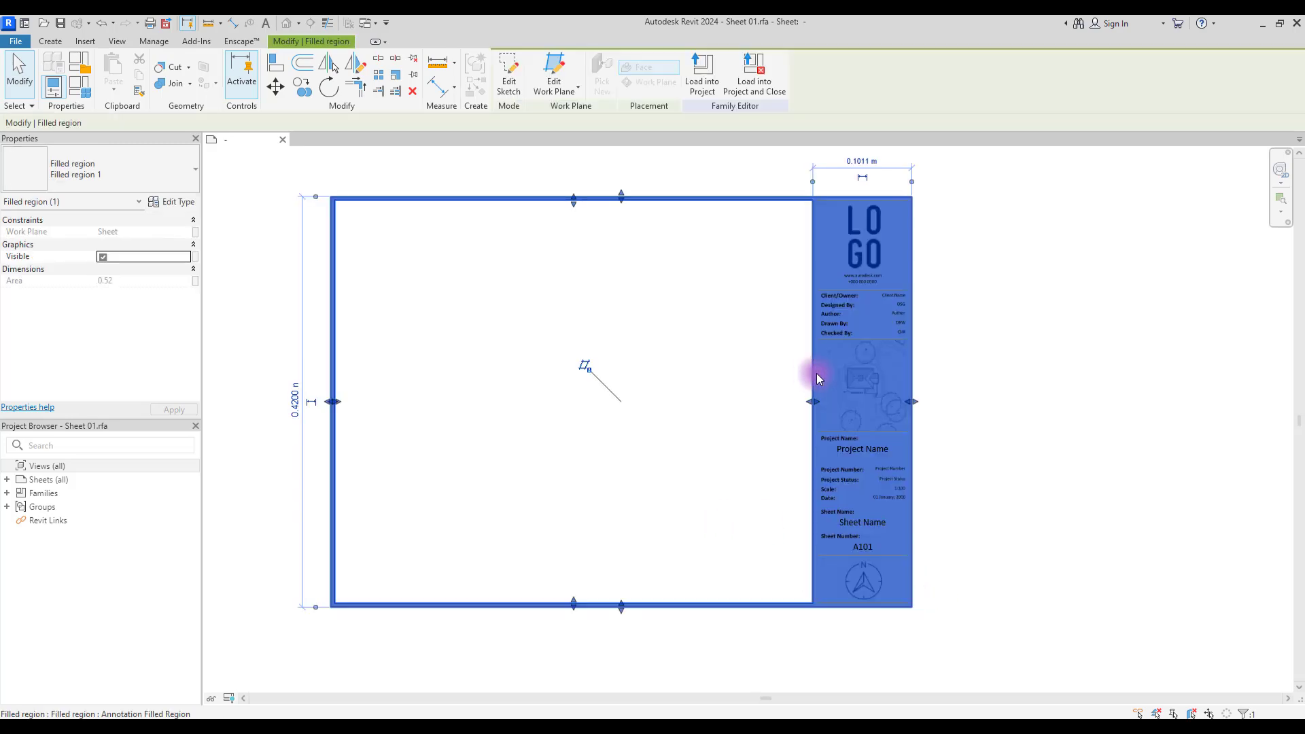
click(508, 68)
scroll(805, 218, up, 4)
click(548, 60)
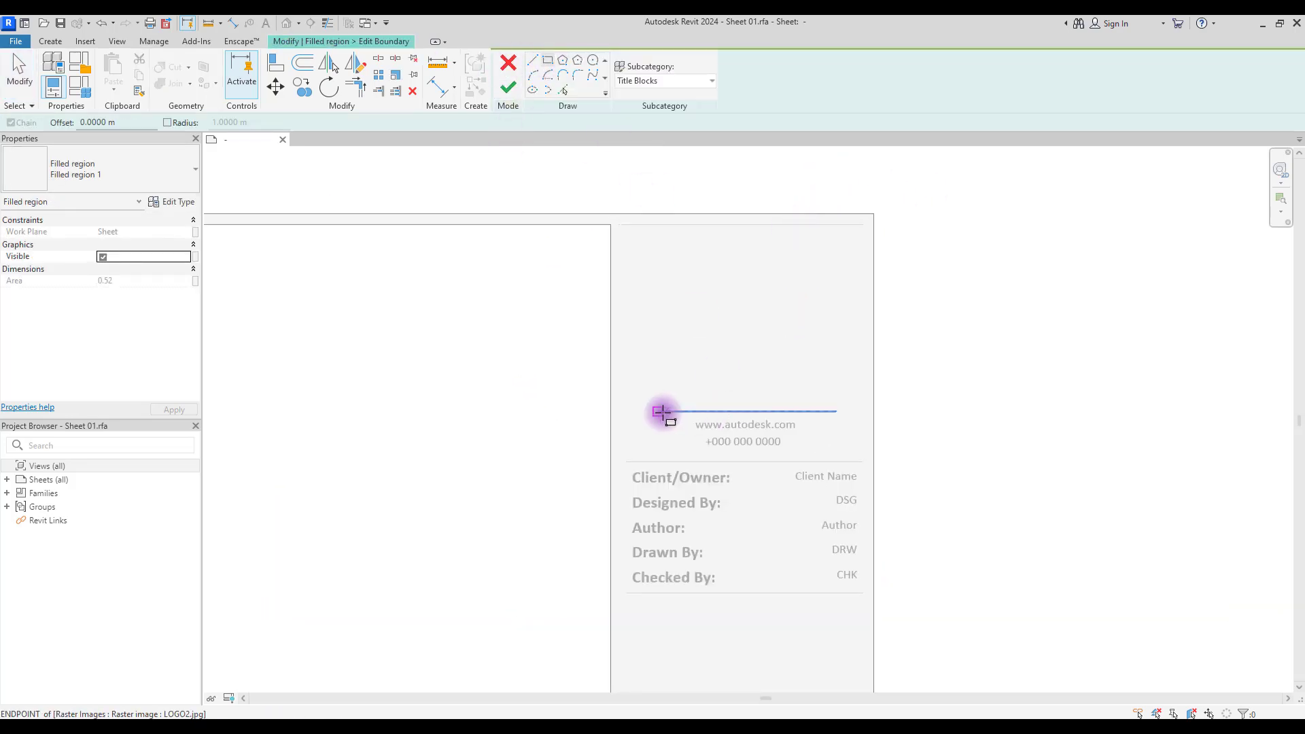
click(658, 412)
click(833, 233)
- Add a rectangular cut-out around the site plan and a circular one around the north arrow
ctrl+scroll(921, 460, down, 5)
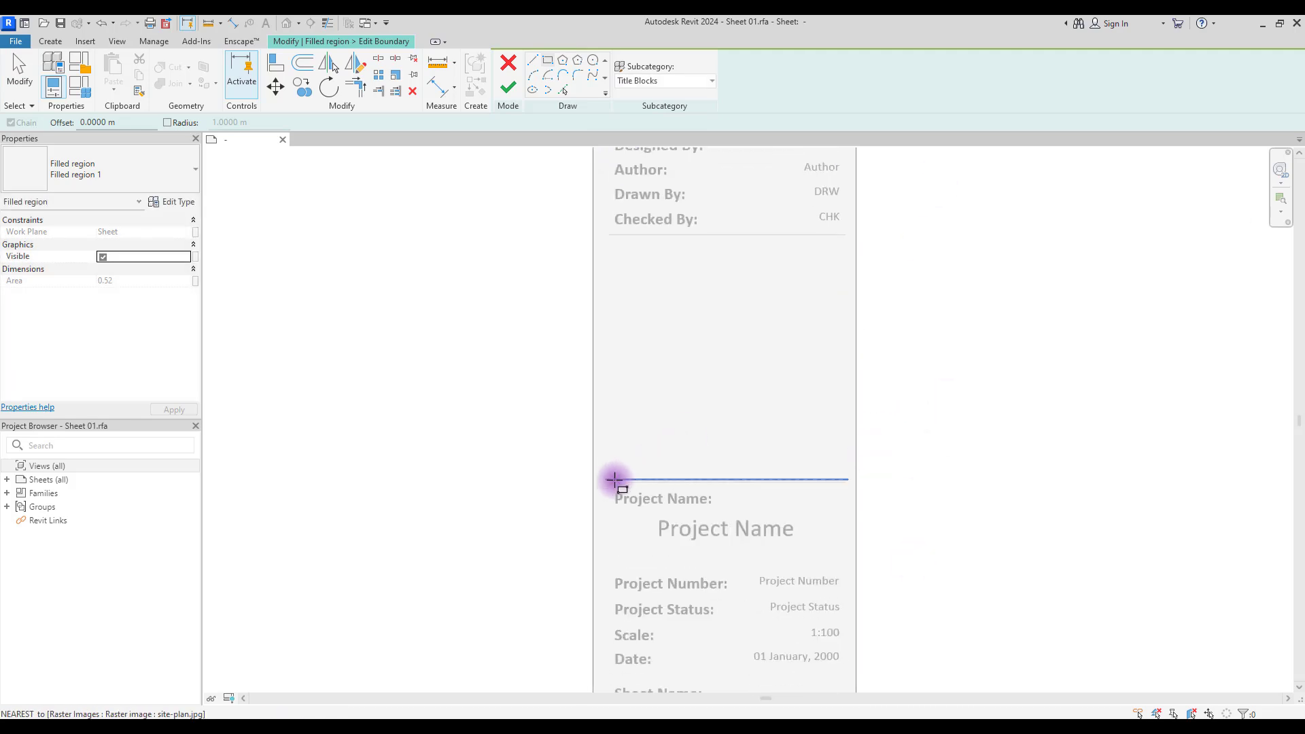
click(608, 479)
click(845, 238)
ctrl+scroll(875, 489, down, 5)
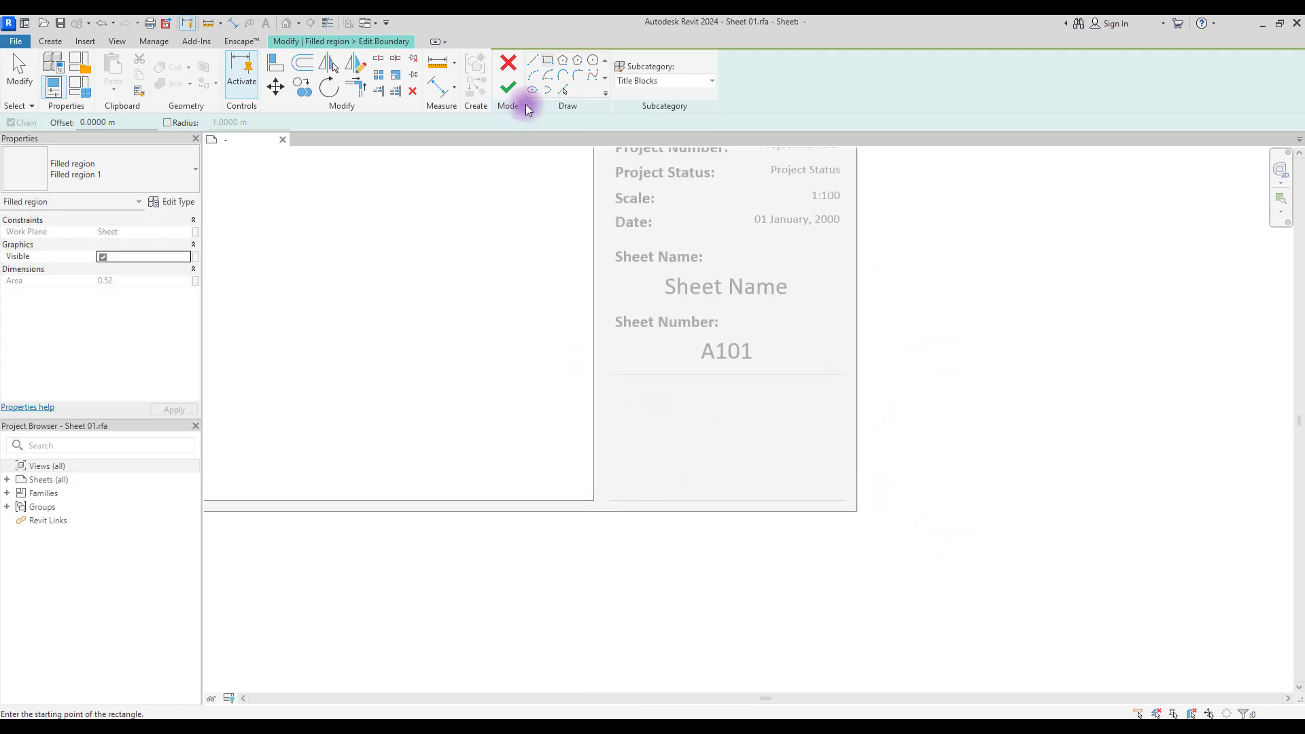
click(593, 60)
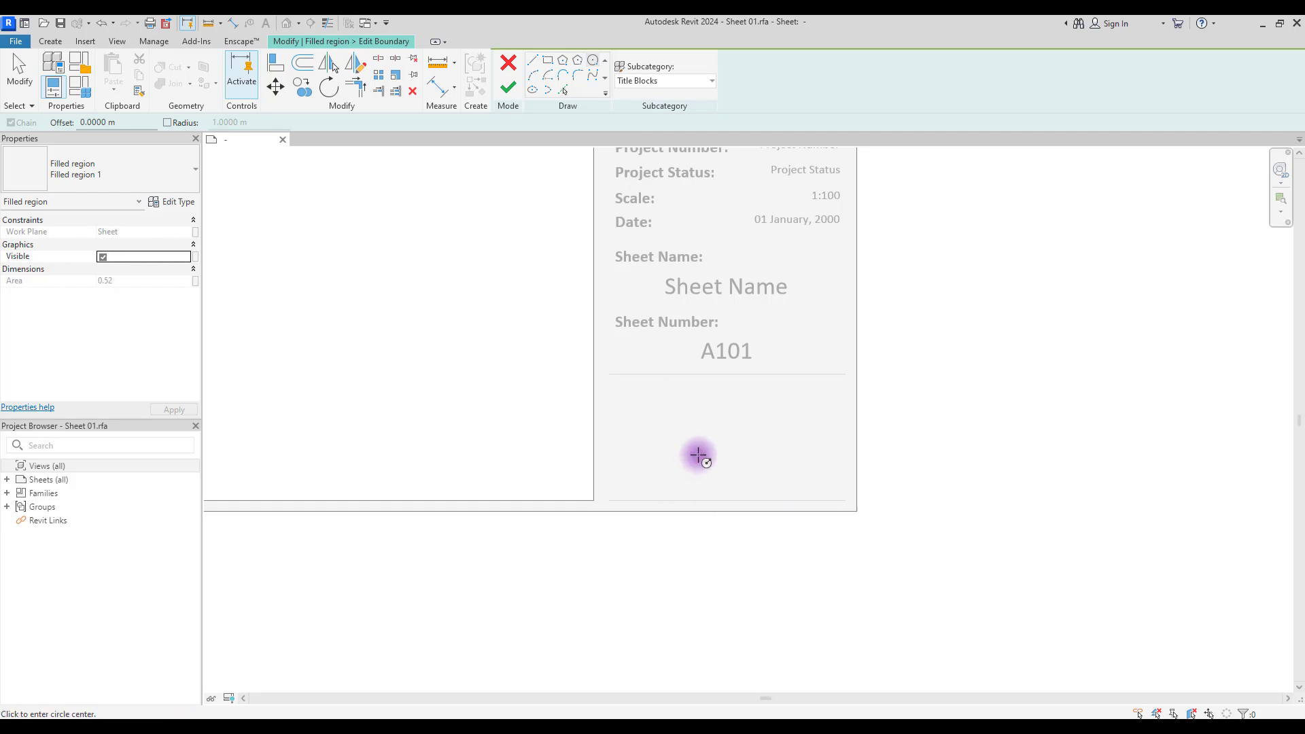
click(712, 441)
click(752, 403)
click(508, 87)
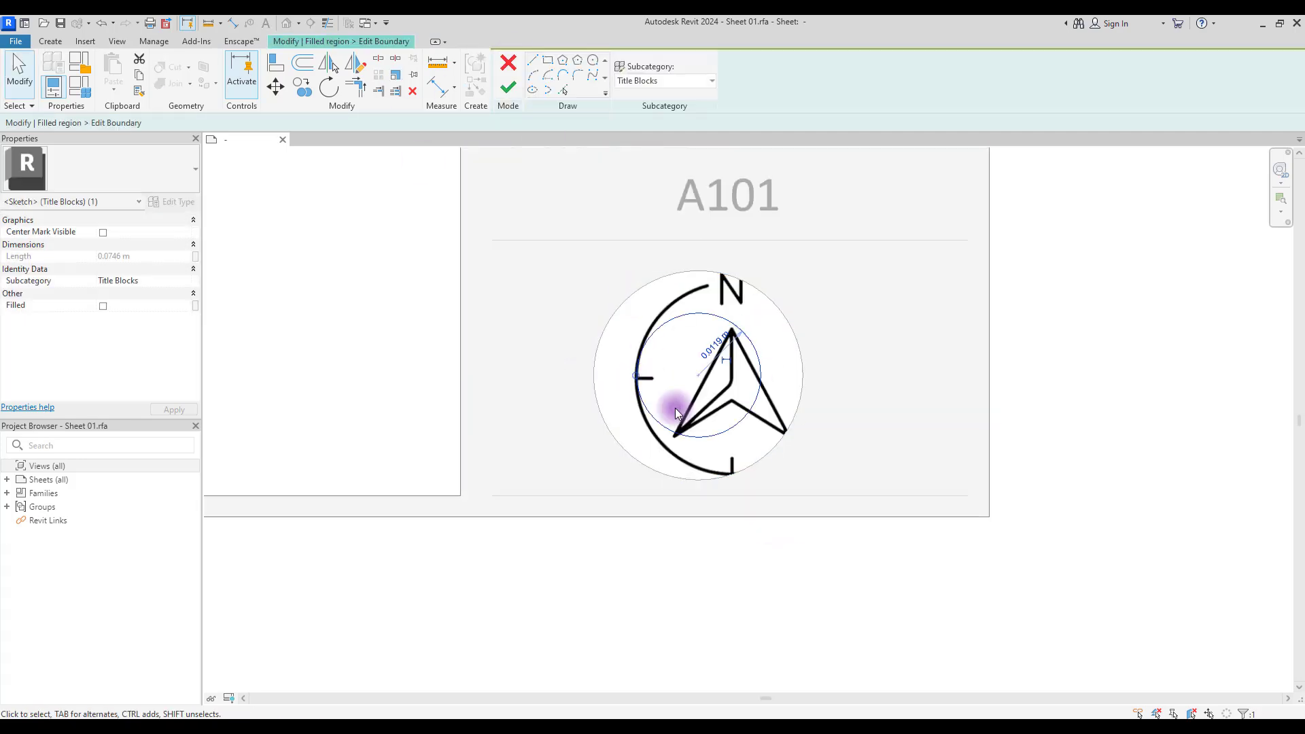
mouse_move(635, 376)
mouse_down()
mouse_move(632, 355)
mouse_move(612, 378)
mouse_up()
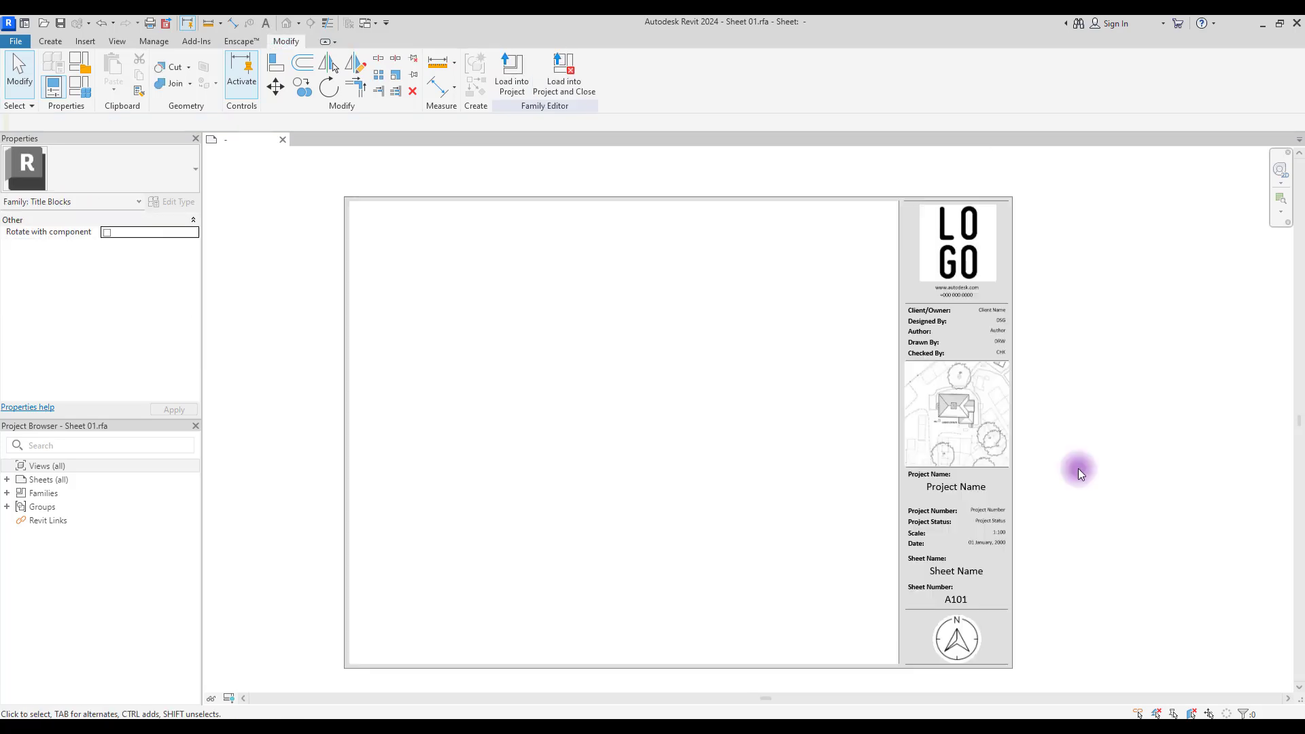
- Save the family as Sheet 02.rfa and load it into the project
click(15, 41)
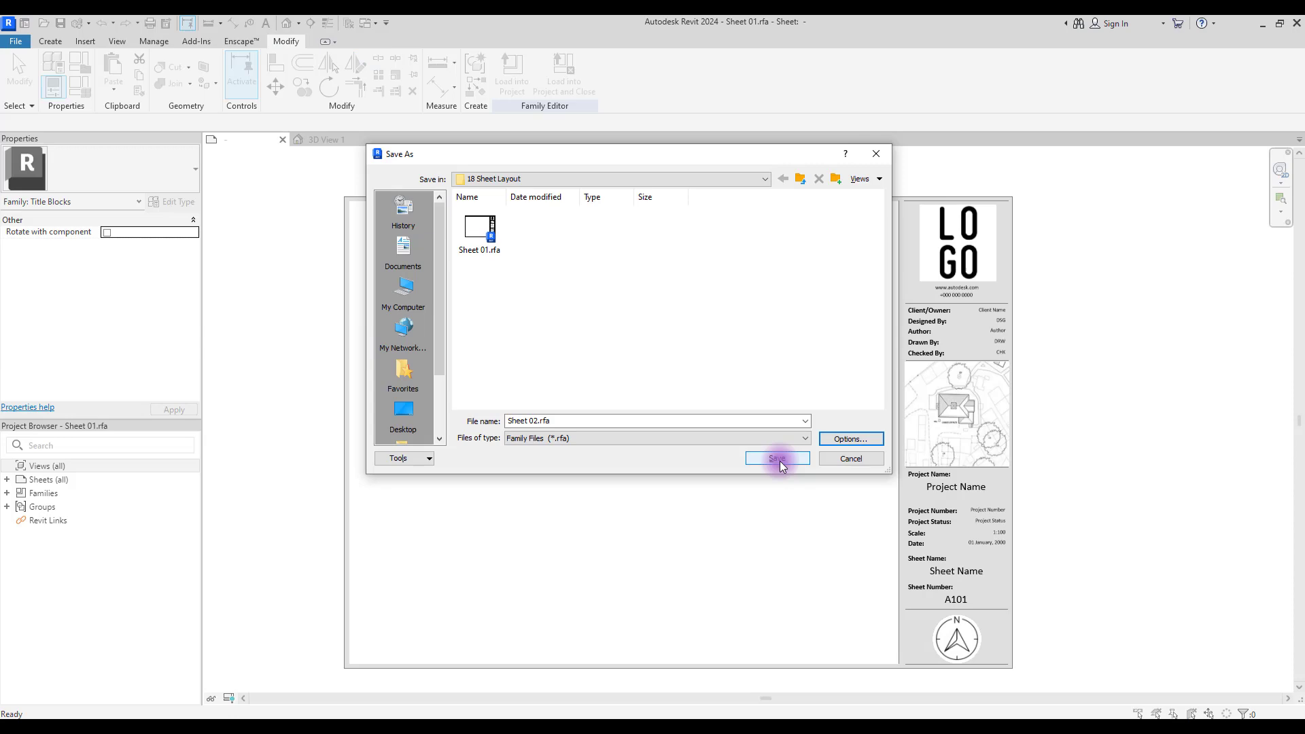
click(778, 459)
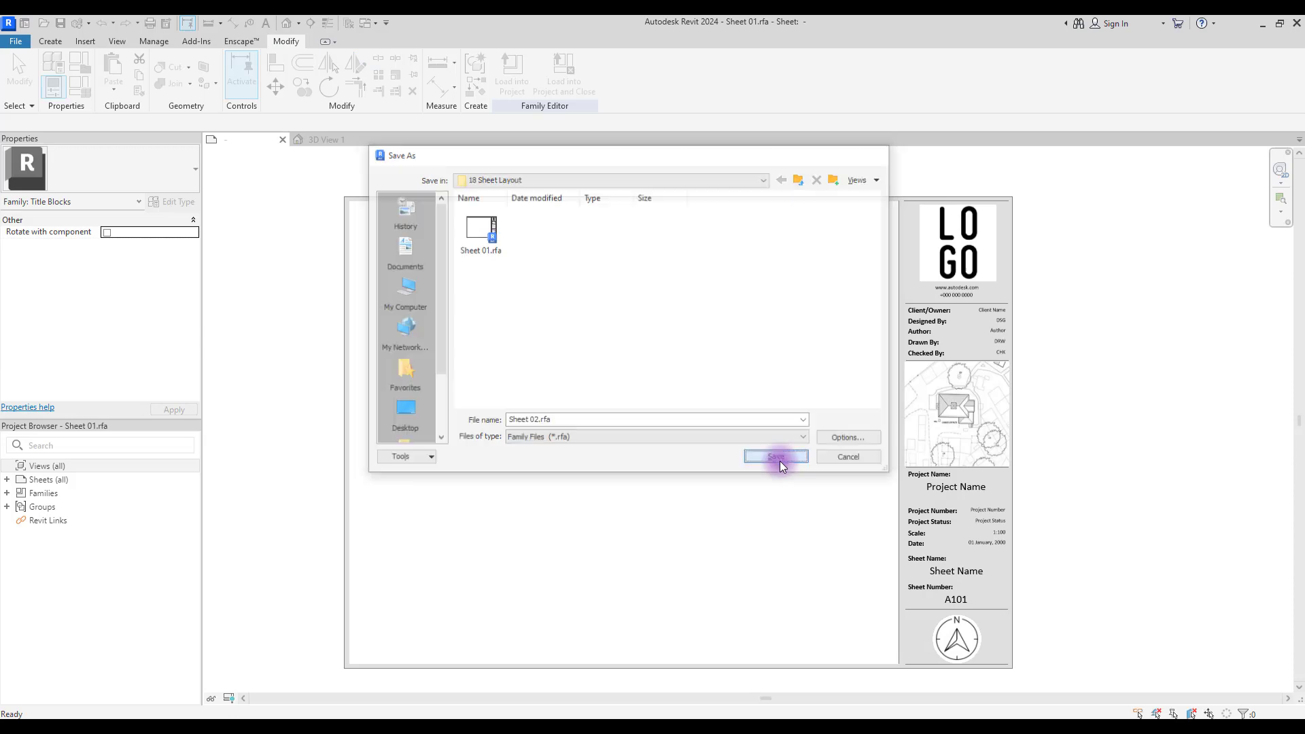
click(510, 79)
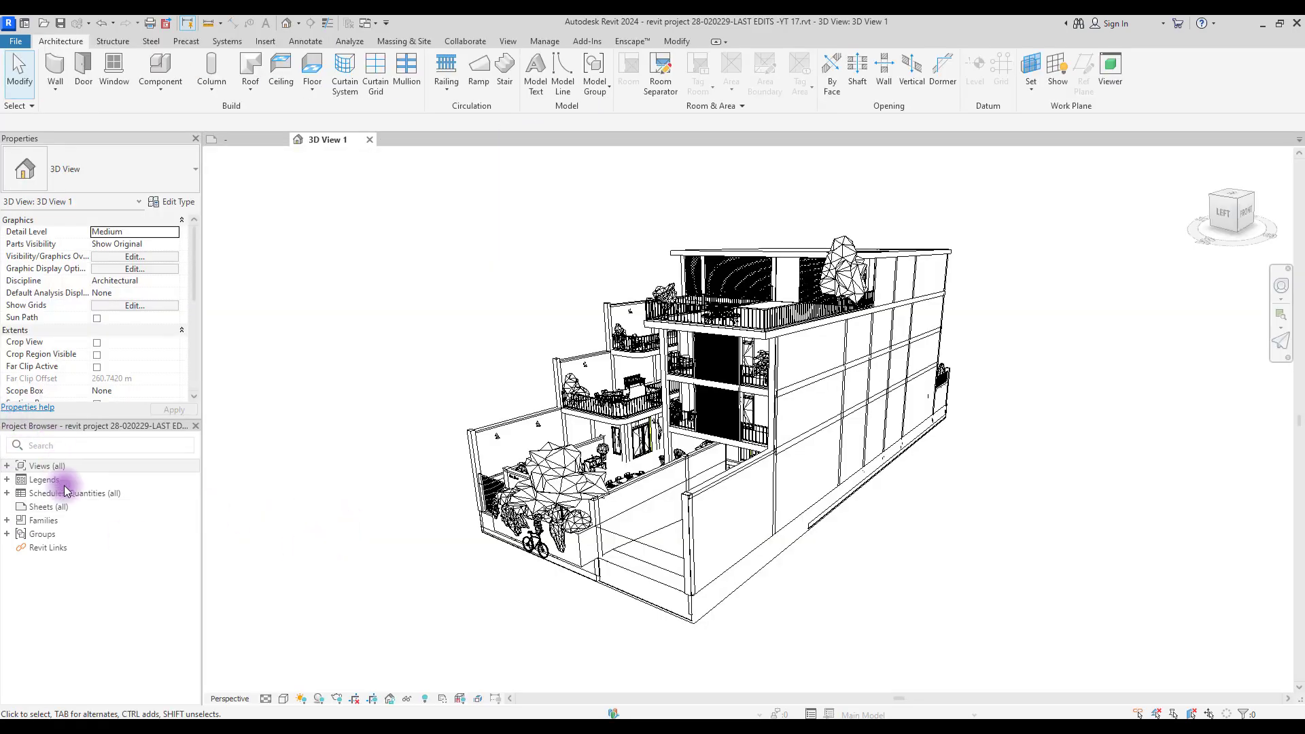
- Create a new sheet A101 using the Sheet 02 title block
right_click(57, 508)
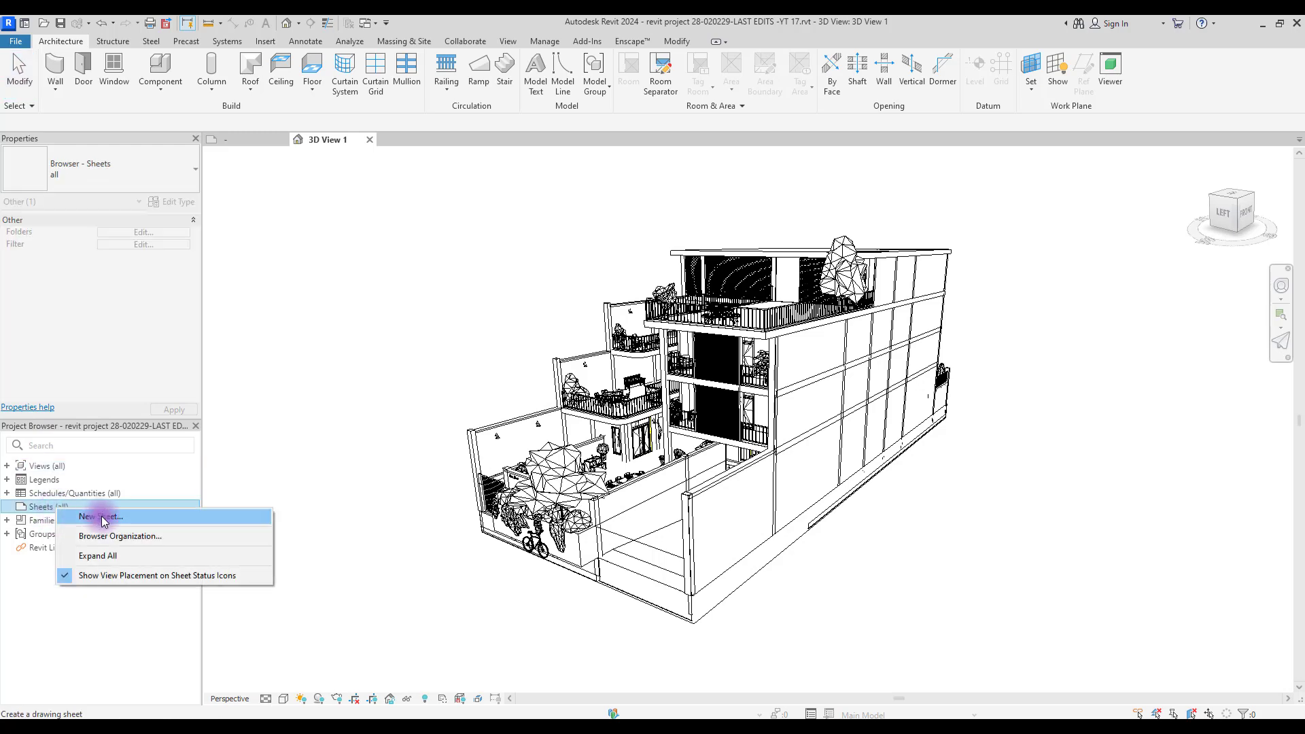
click(132, 516)
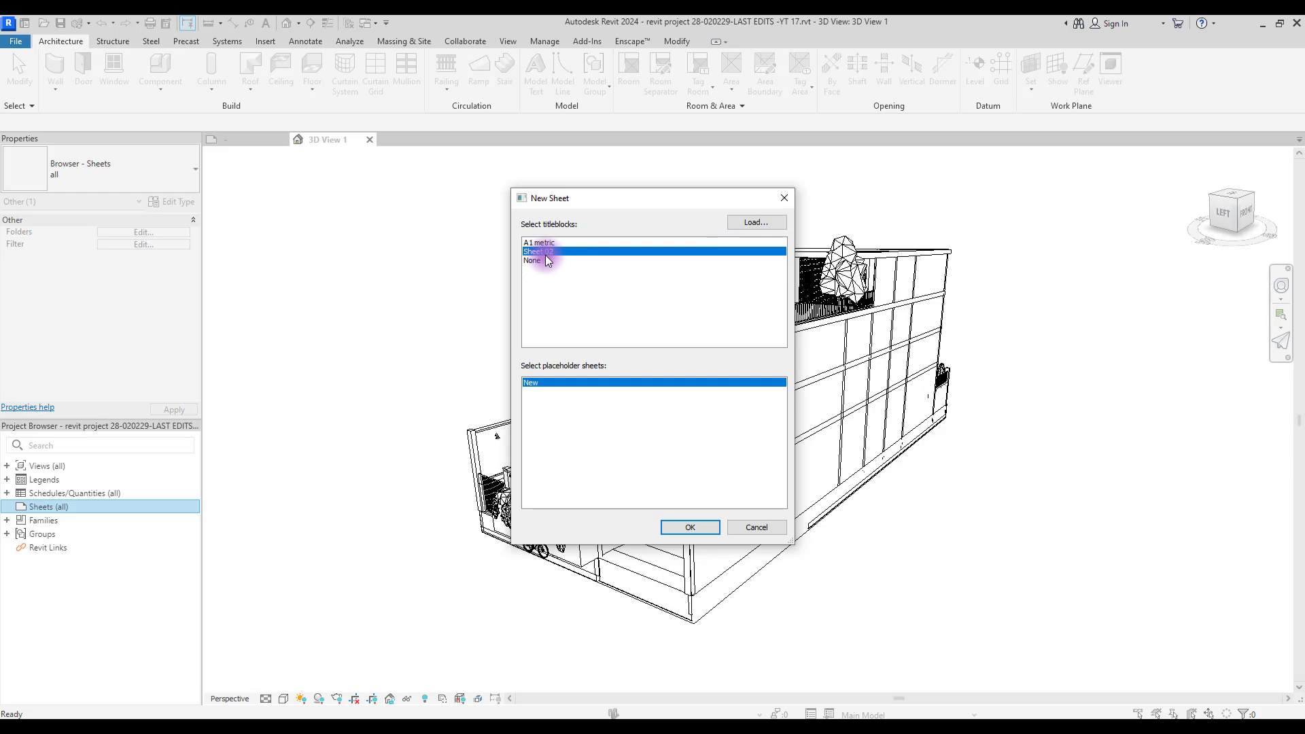
click(688, 528)
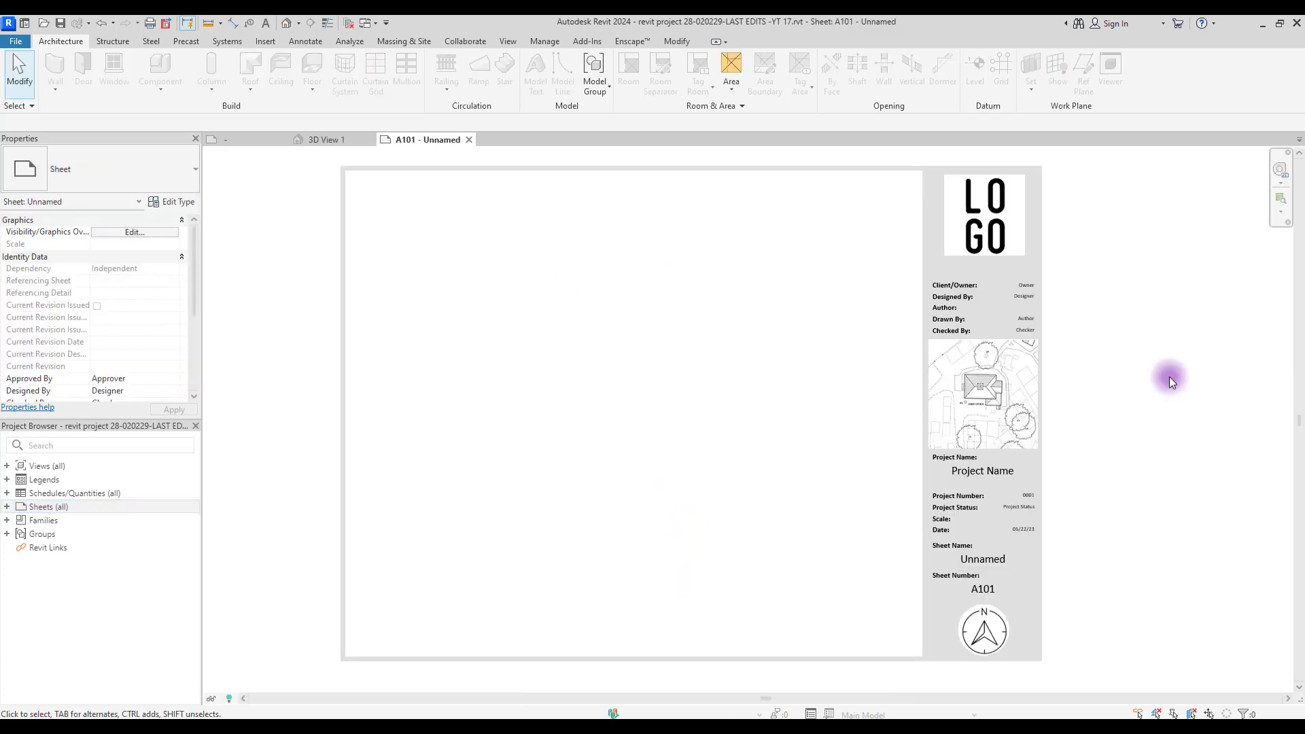
- Change the sheet number from A101 to C205 and name the sheet C-01-08-52
scroll(1156, 378, up, 4)
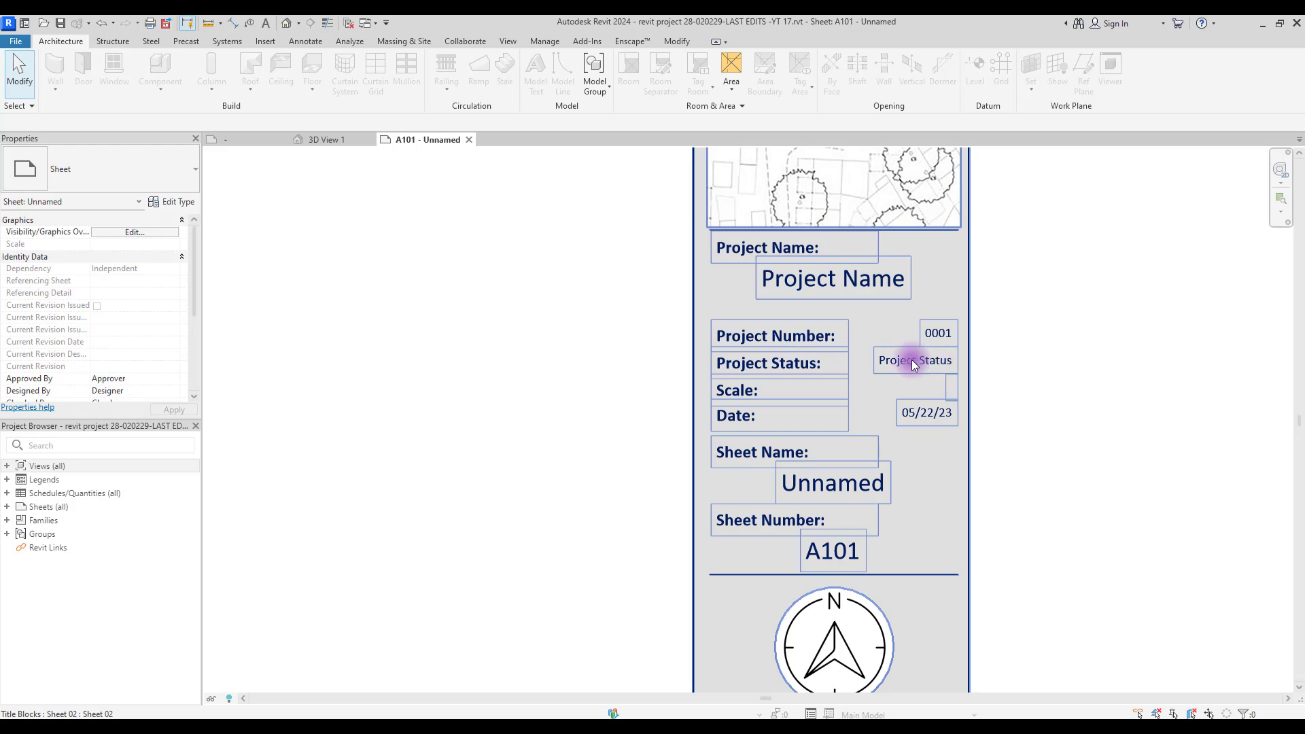
drag(194, 254, 192, 329)
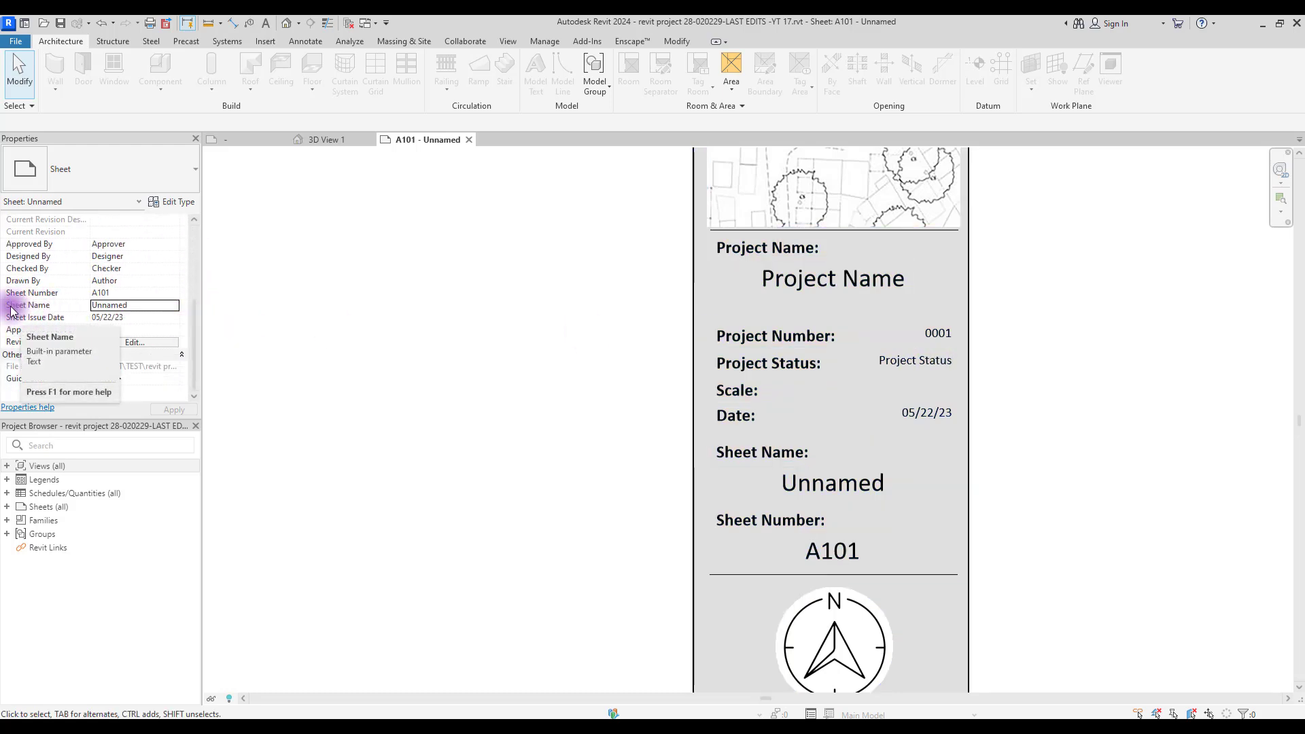
click(105, 295)
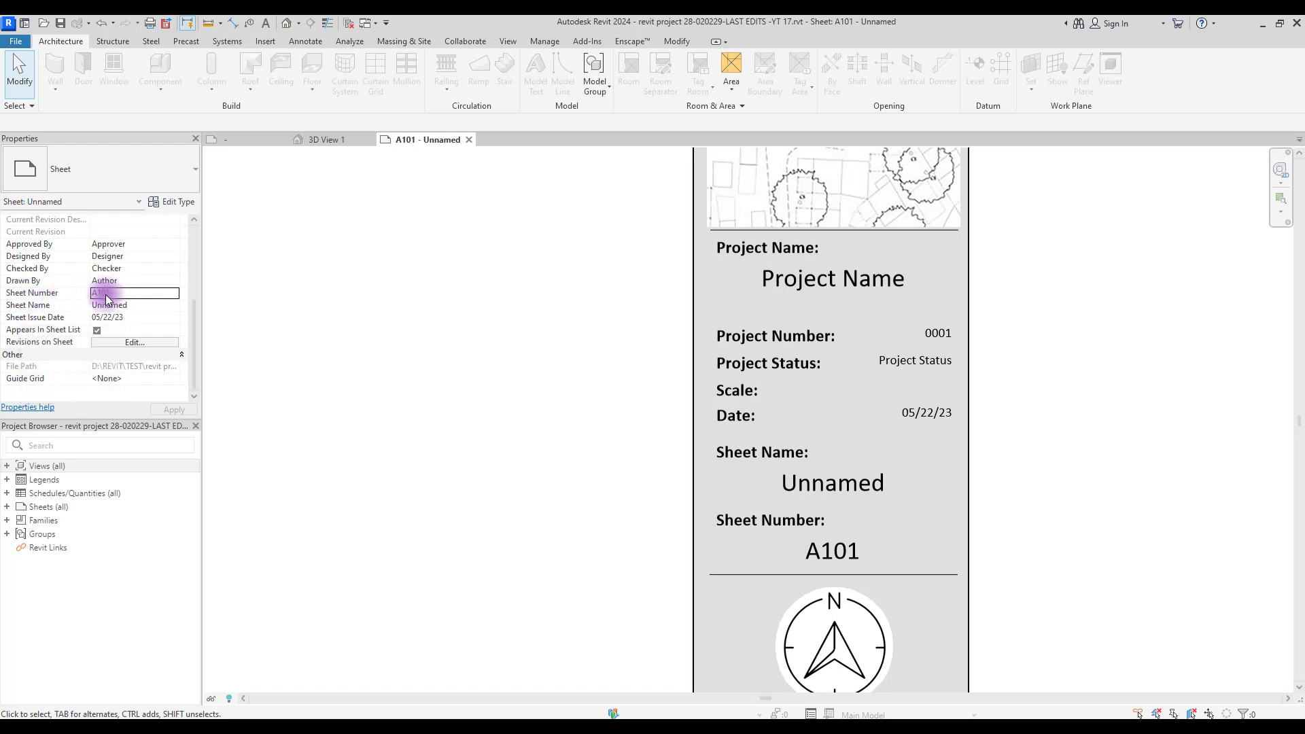
drag(97, 294, 88, 294)
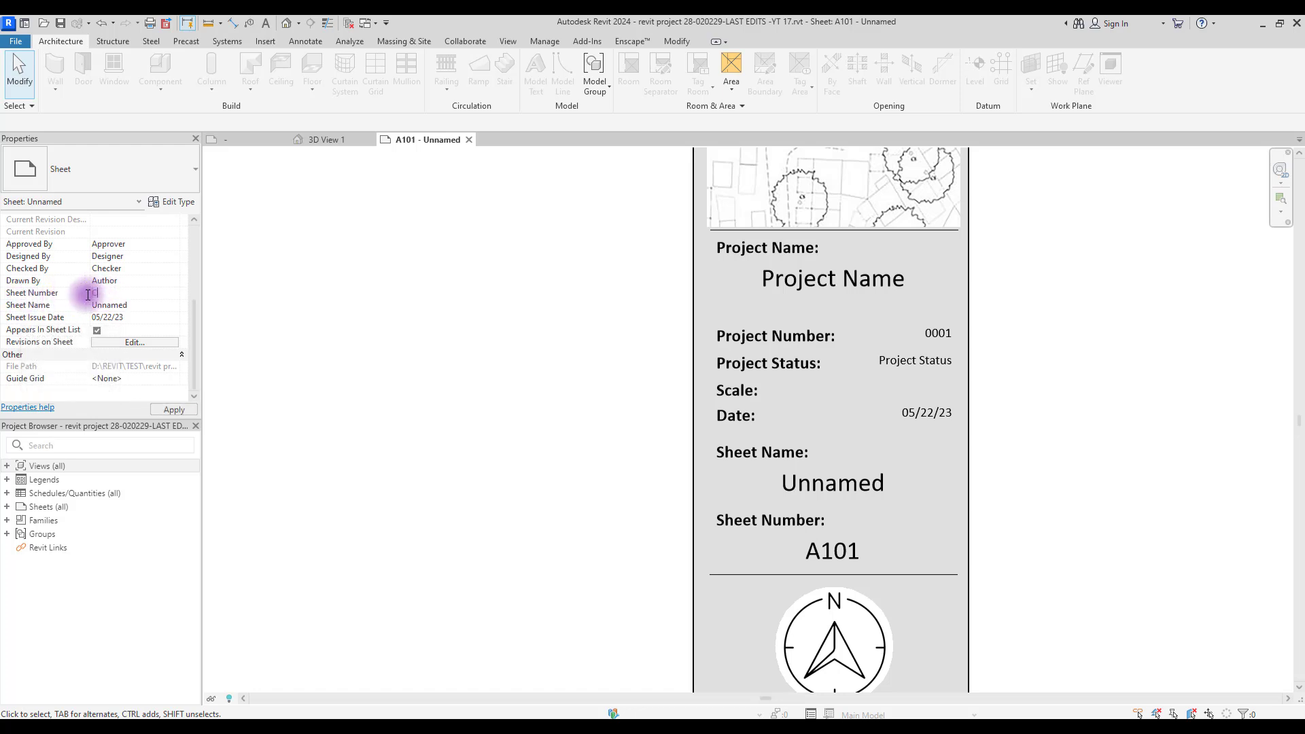
text(C205)
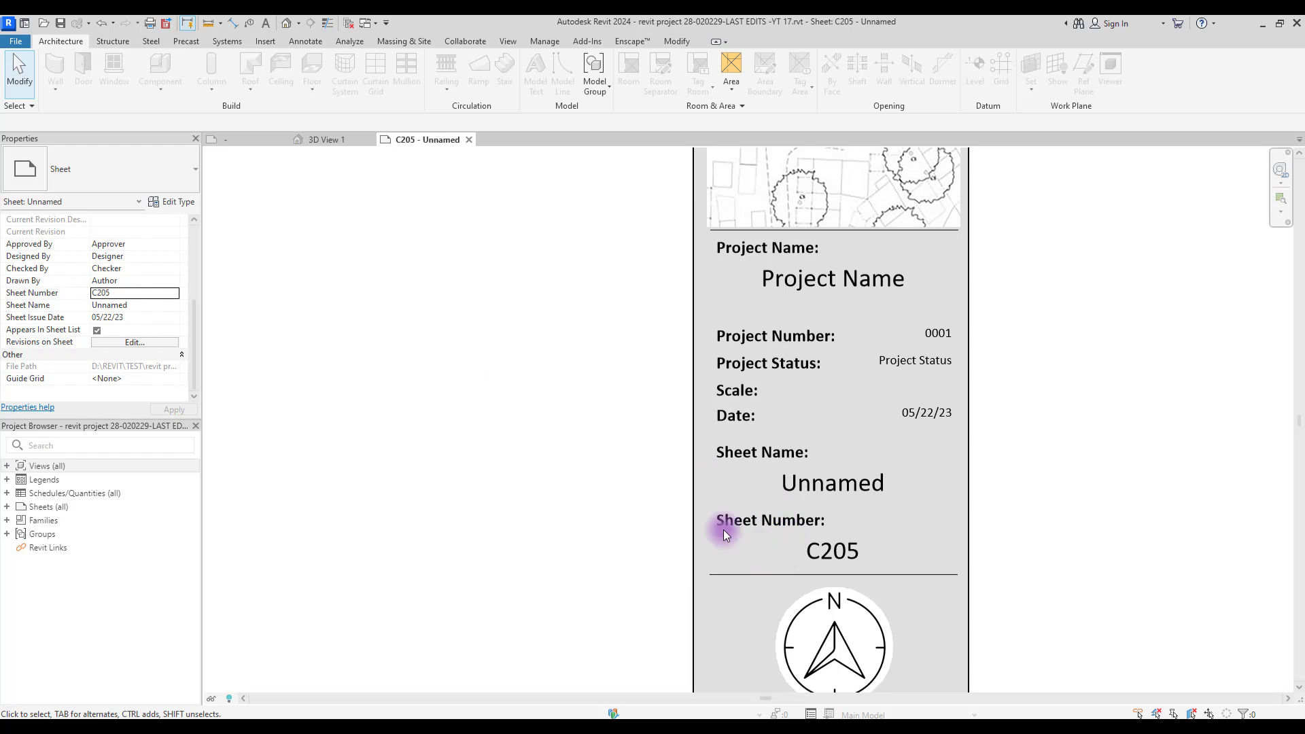
click(51, 305)
text(C)
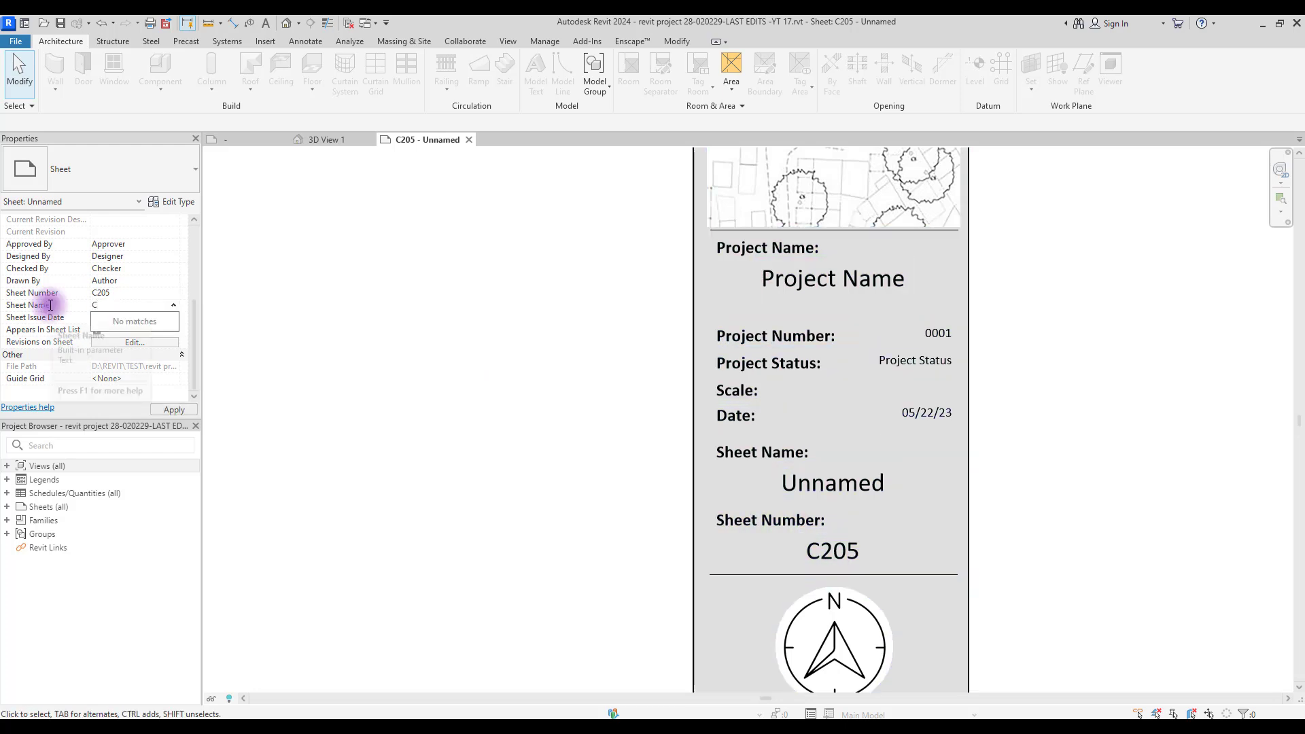
text(-01-08-52)
key(Return)
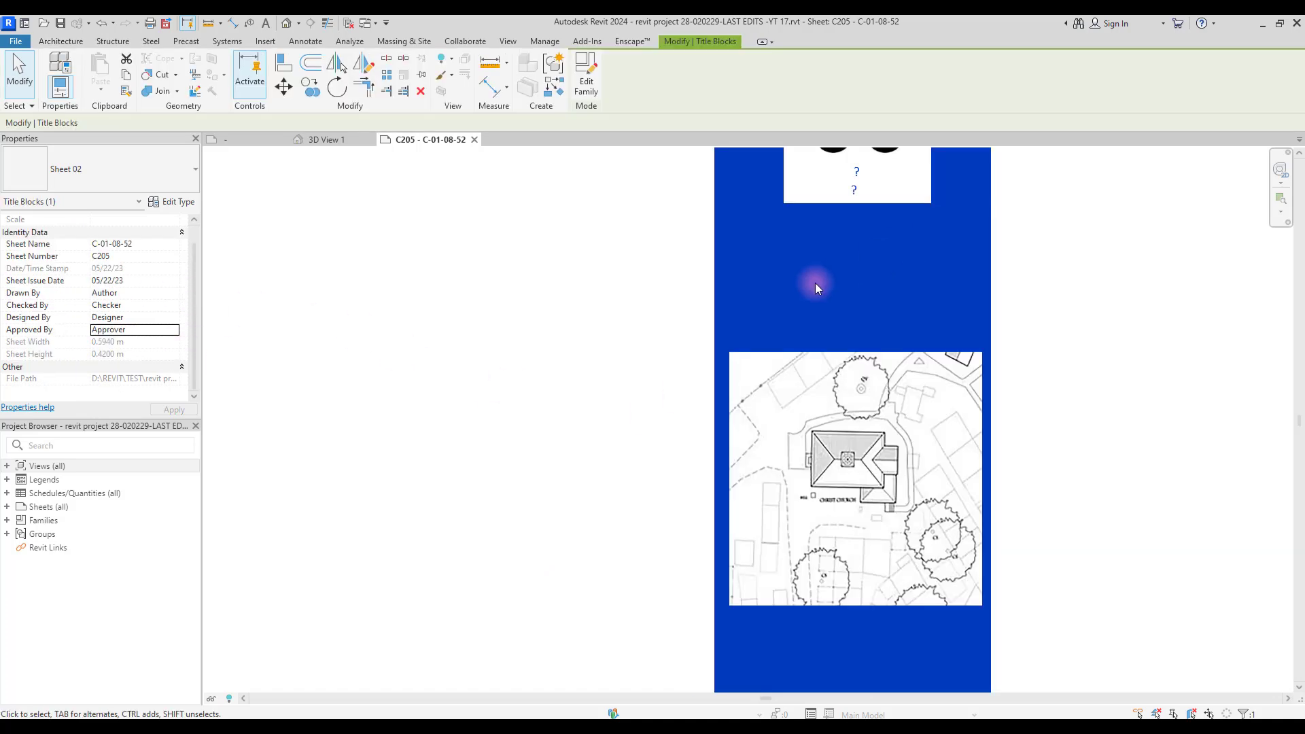
click(543, 325)
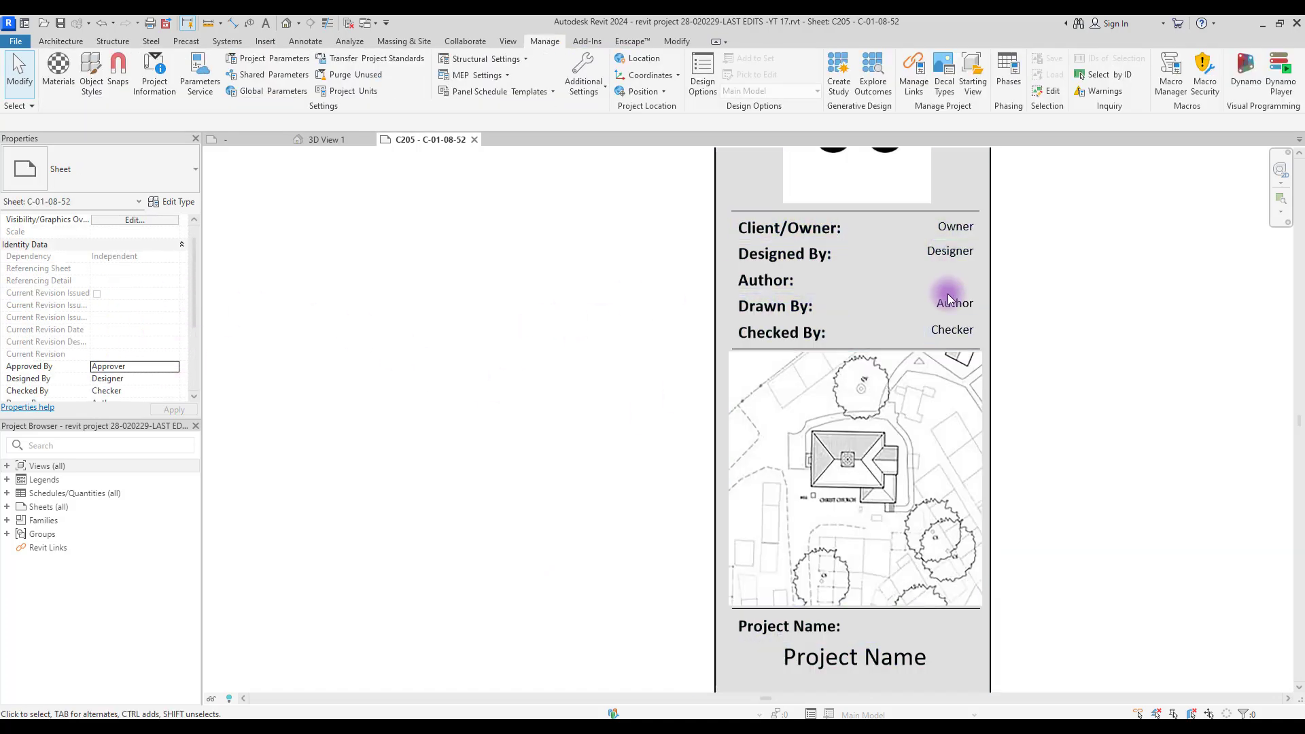
scroll(189, 291, down, 3)
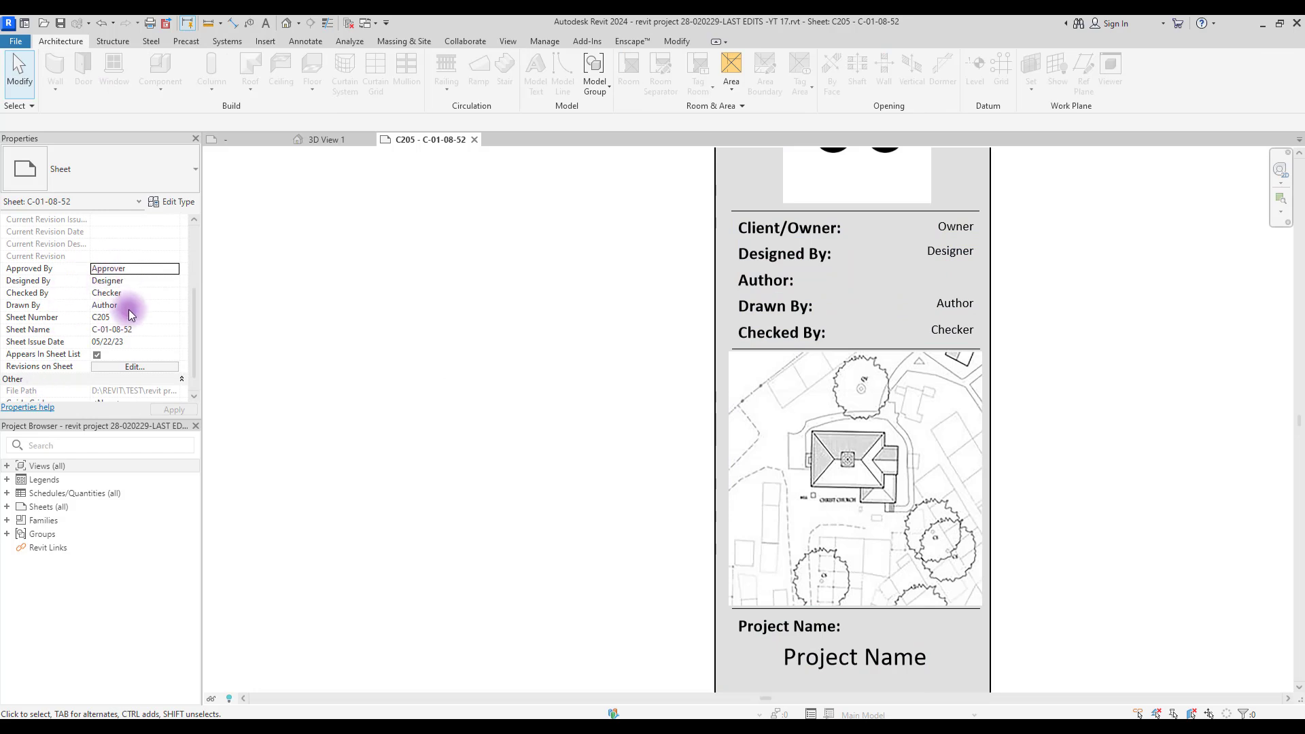
click(543, 40)
- Enter a phone number as Organization Description, fill in the Author, and set Issue Date 02/05/2025
click(153, 74)
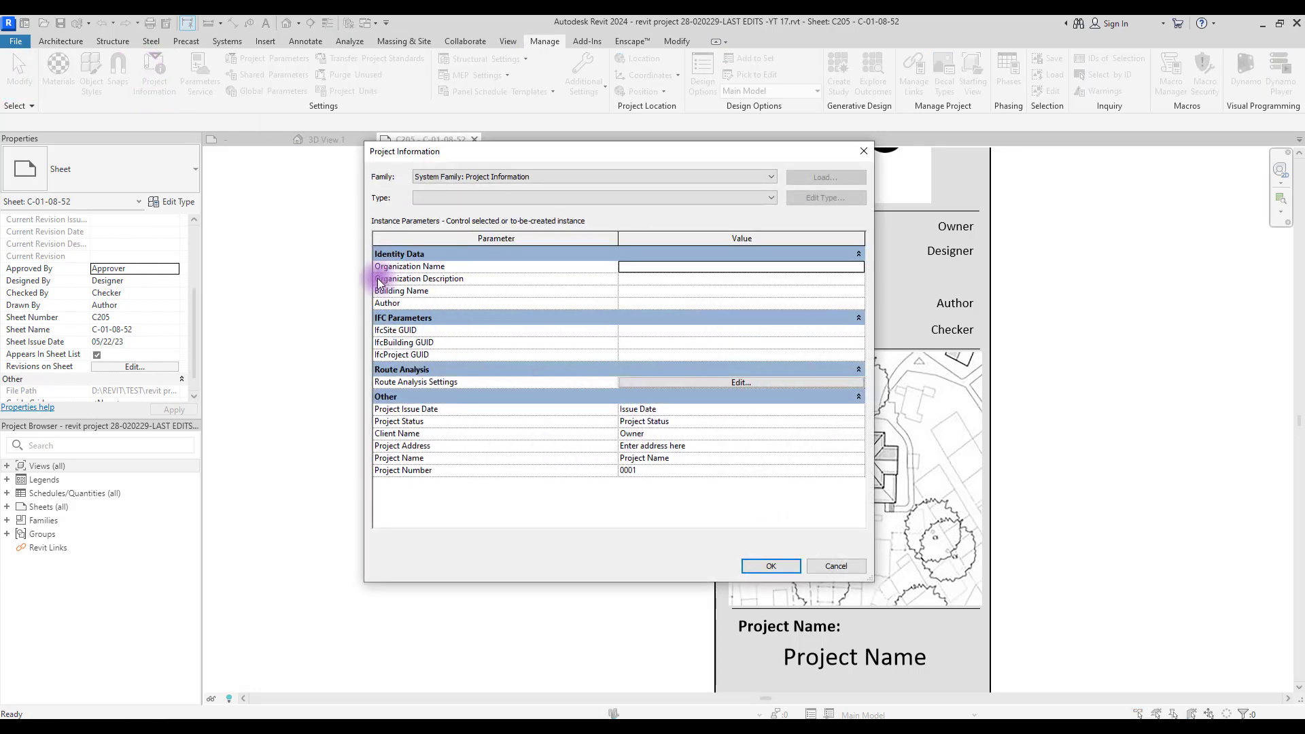
click(658, 279)
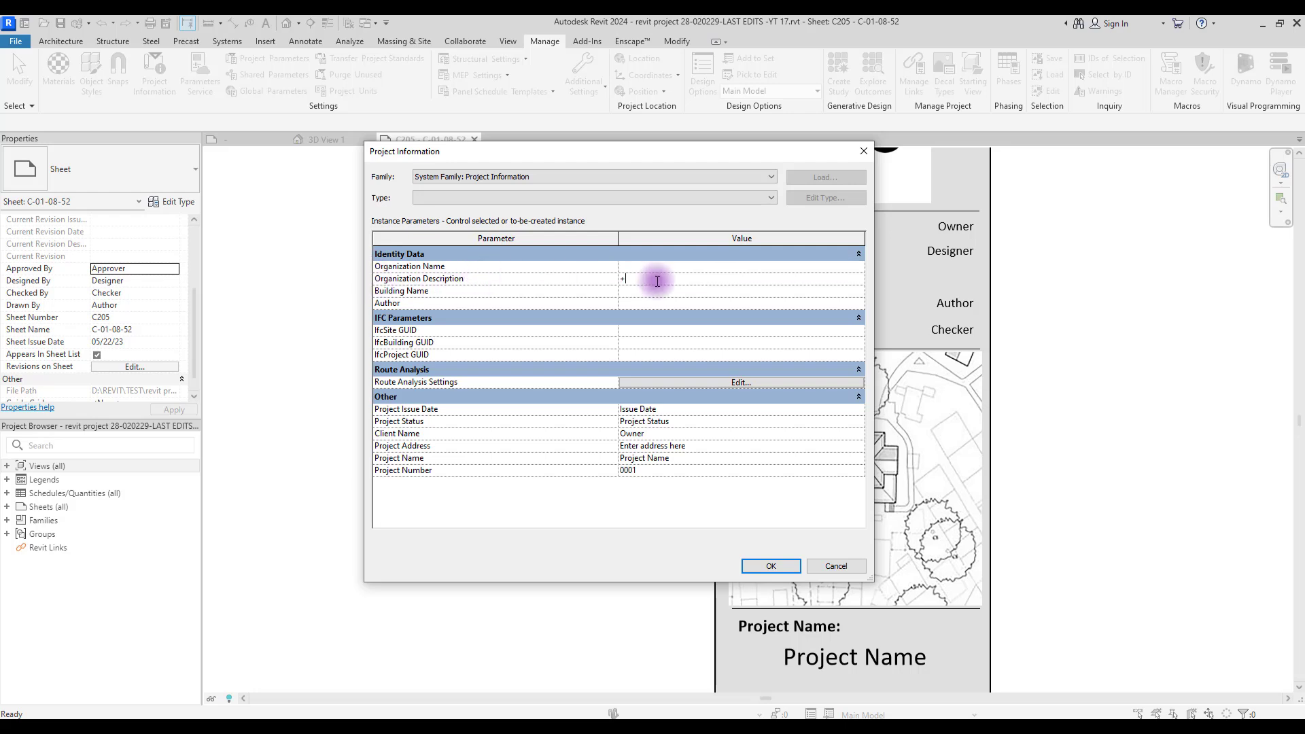
text(+88888888)
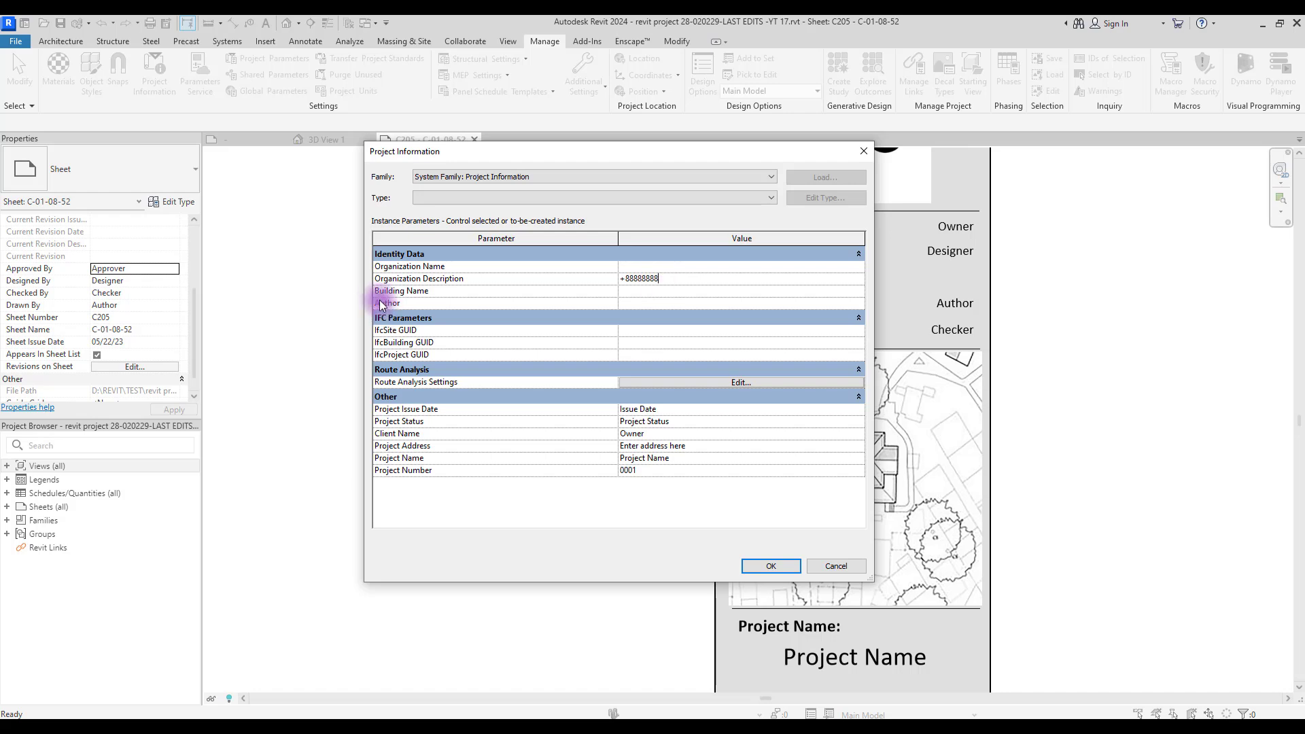
click(660, 305)
text(Dr. G)
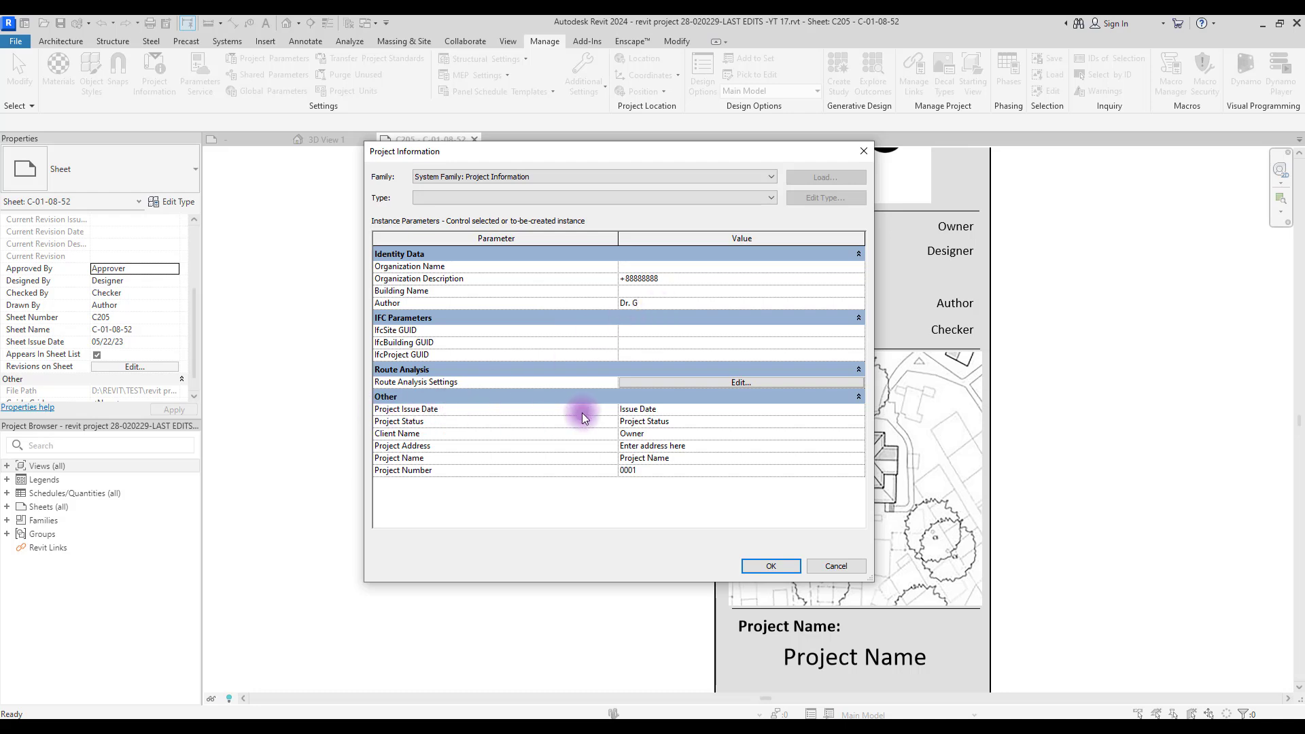
click(667, 409)
text(02/)
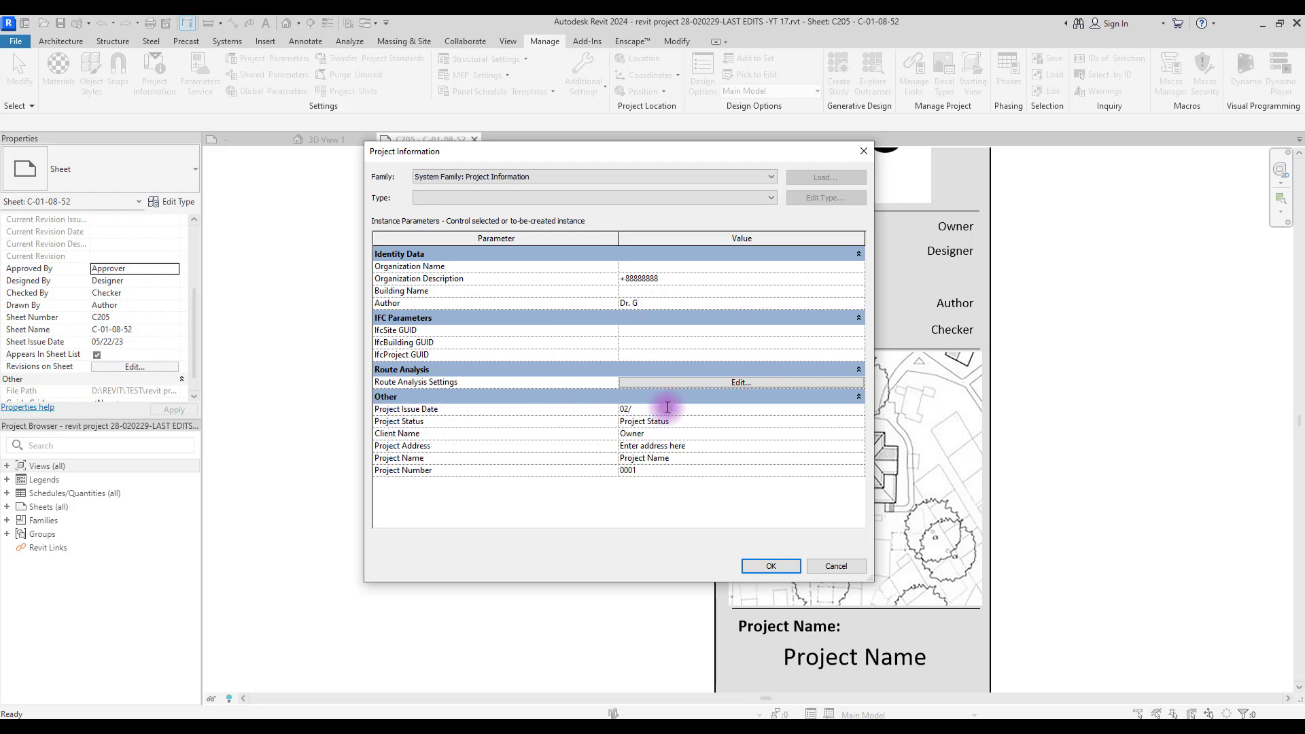
text(05/2025)
- Set Status to Foundation, enter the client's name, Project Name SKY 05 and Project Number 03
click(701, 420)
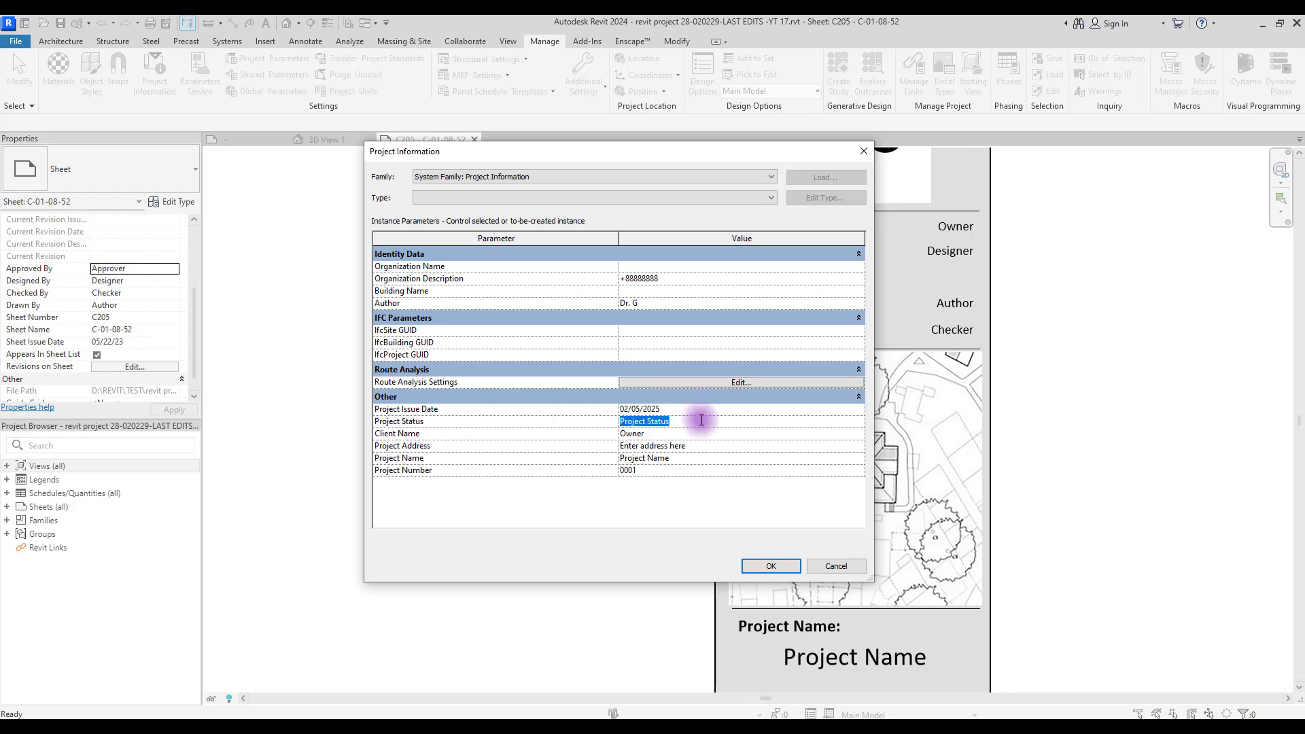
text(Foundation)
click(665, 434)
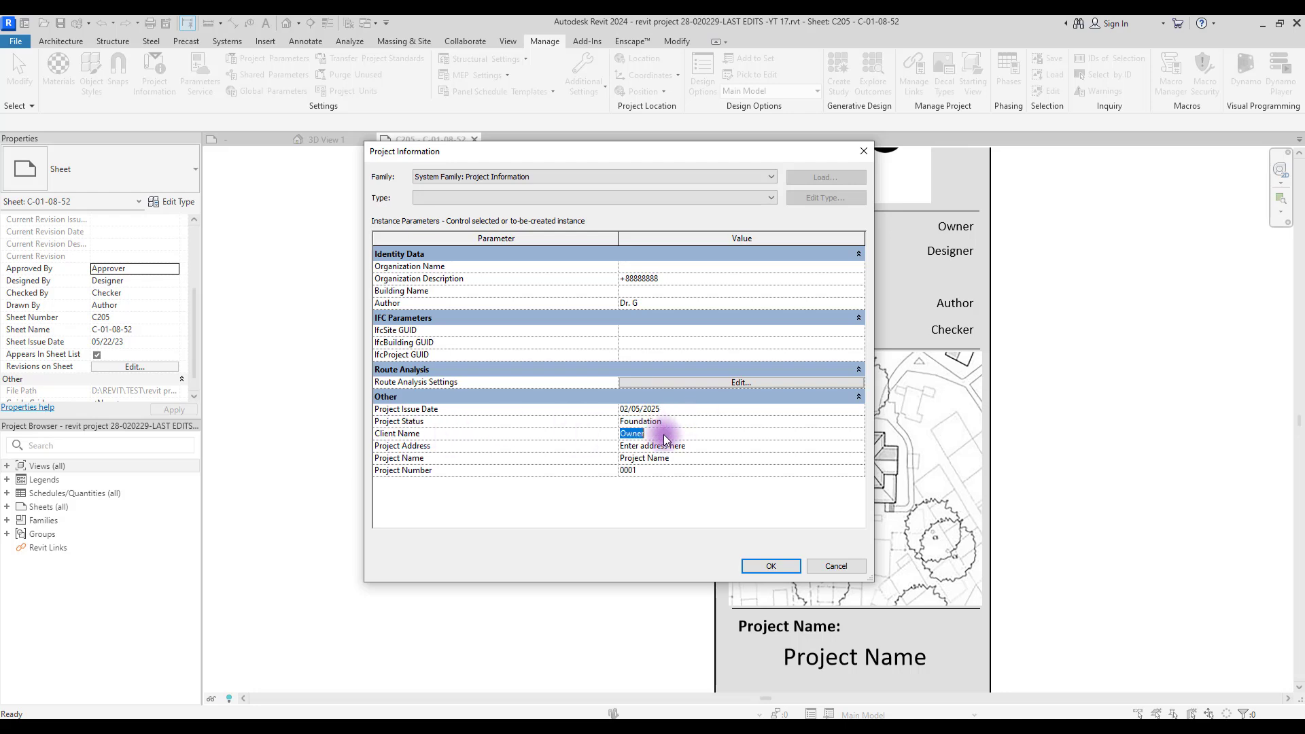
text(Mr. L)
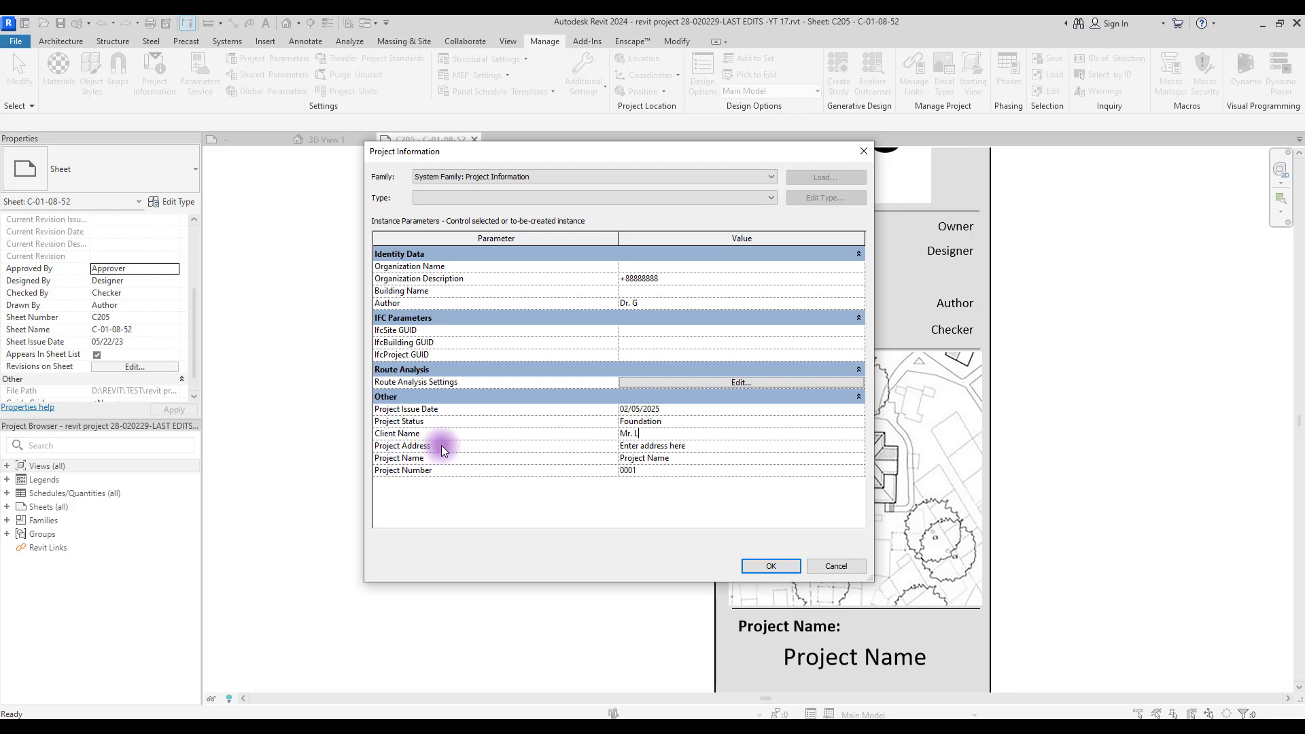
click(691, 460)
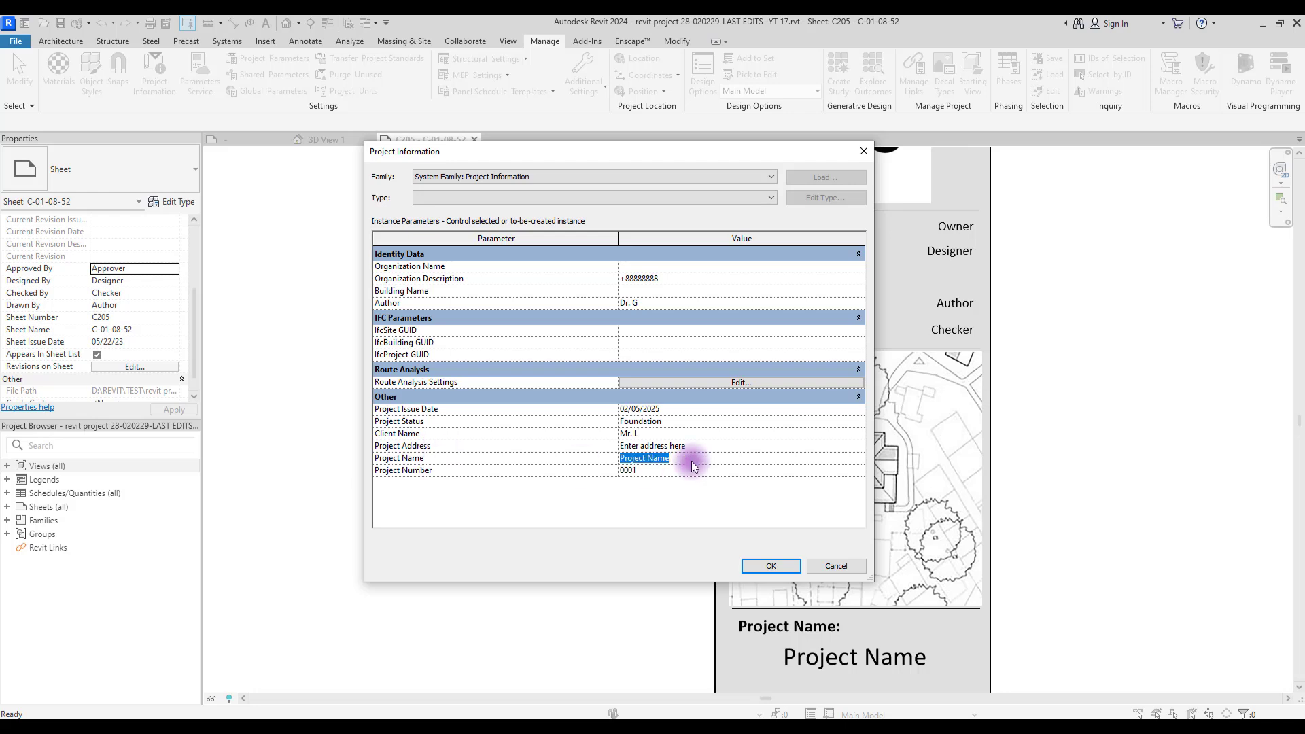
text(SKY 05)
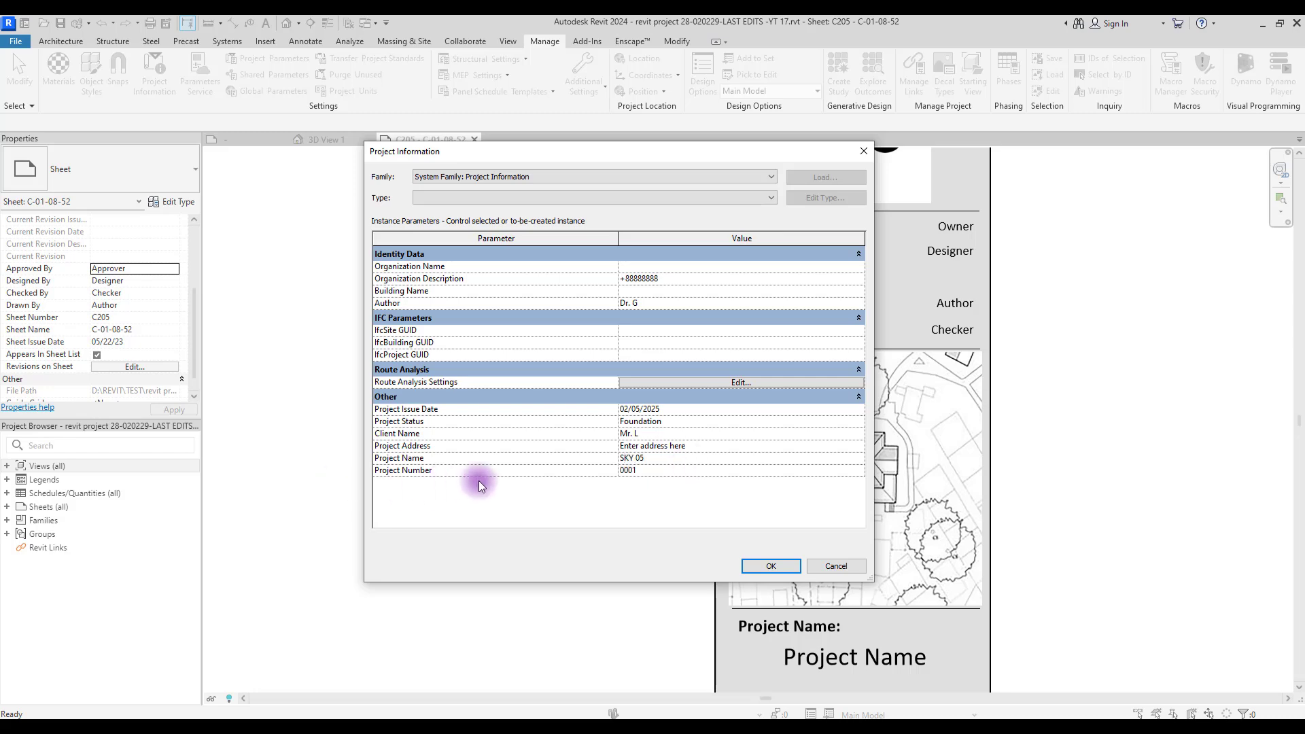
click(658, 476)
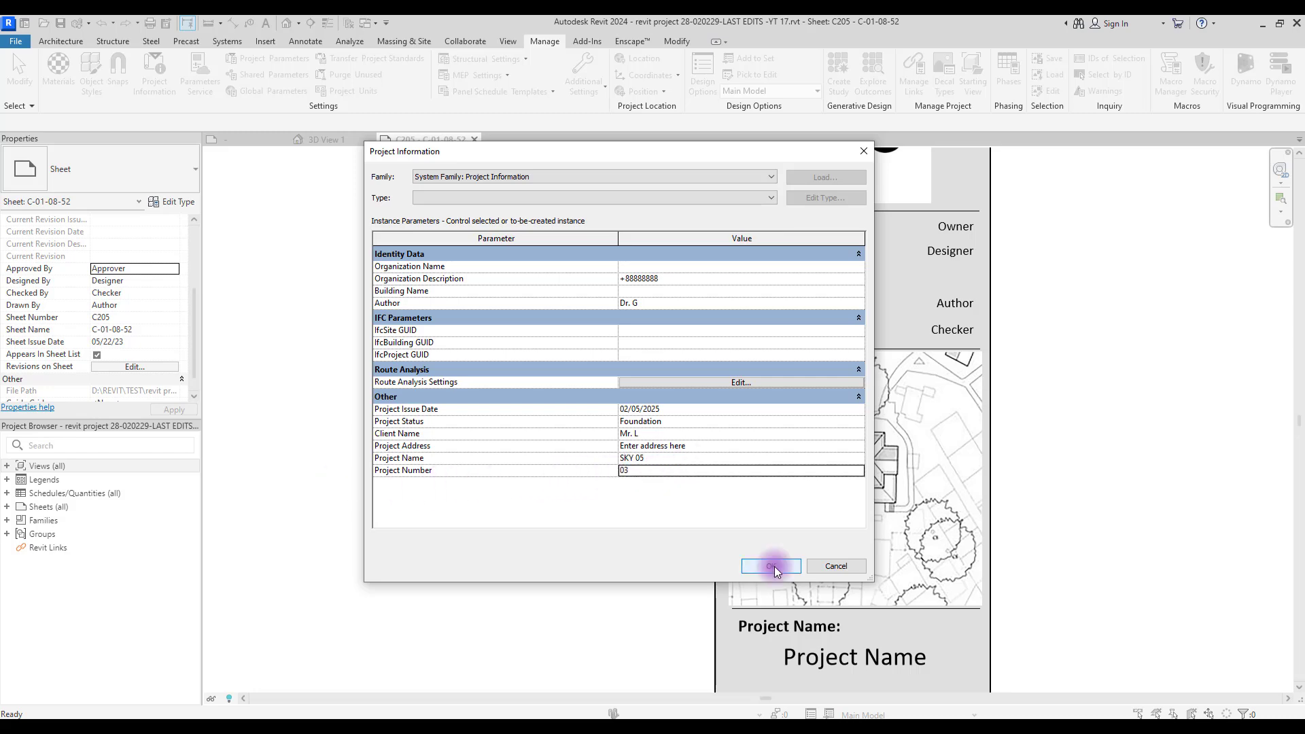
click(771, 565)
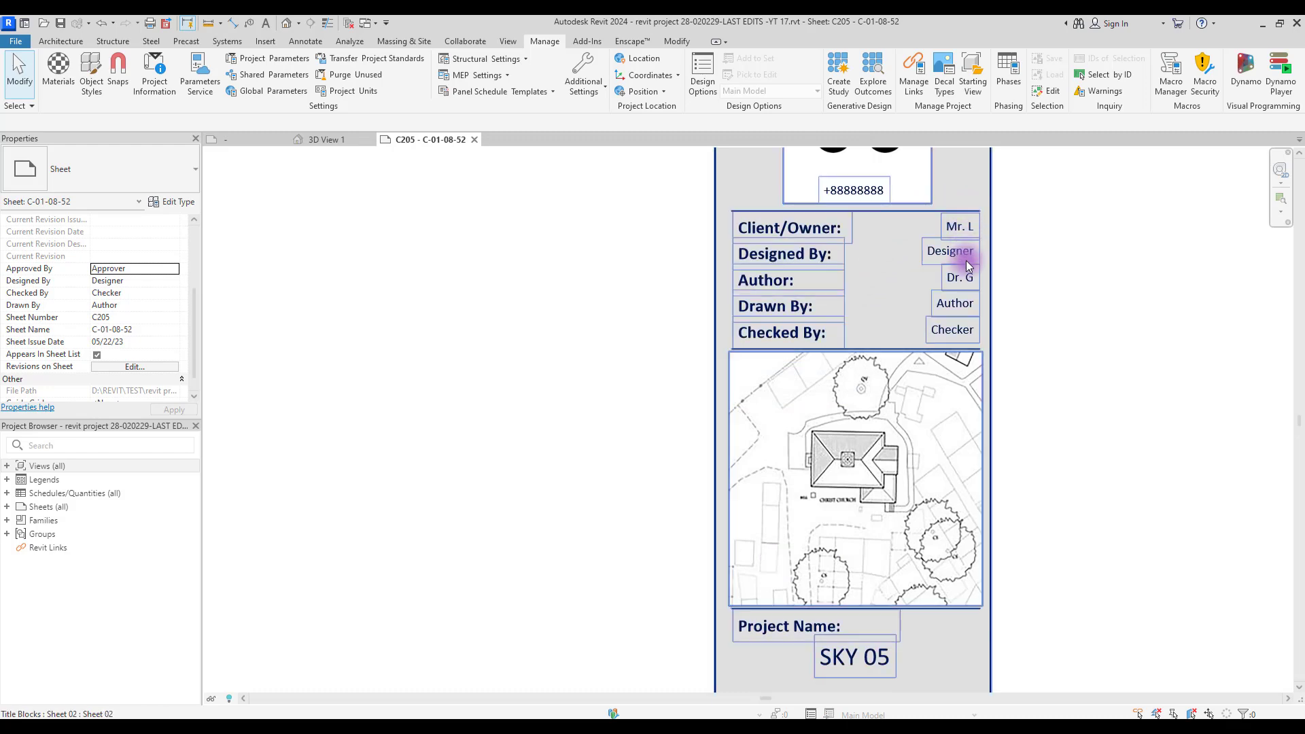
middle_drag(1102, 524, 1110, 472)
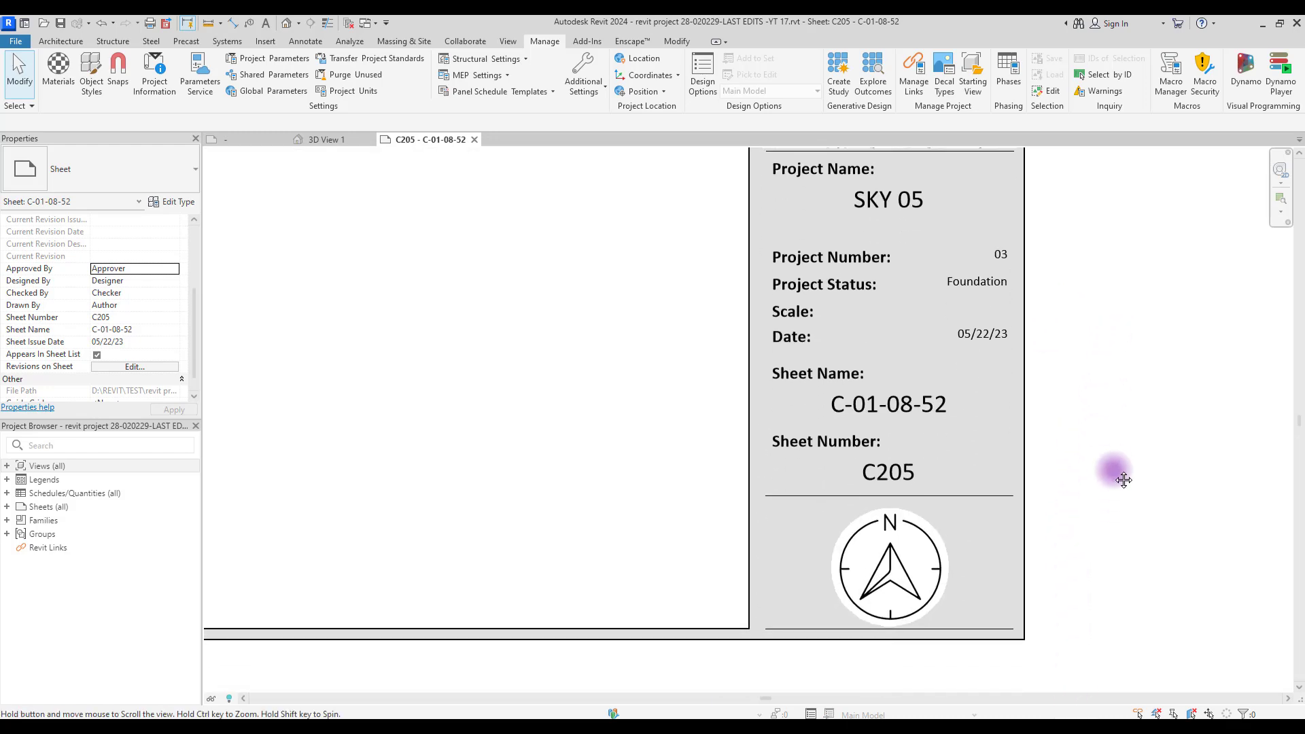
scroll(1068, 516, down, 3)
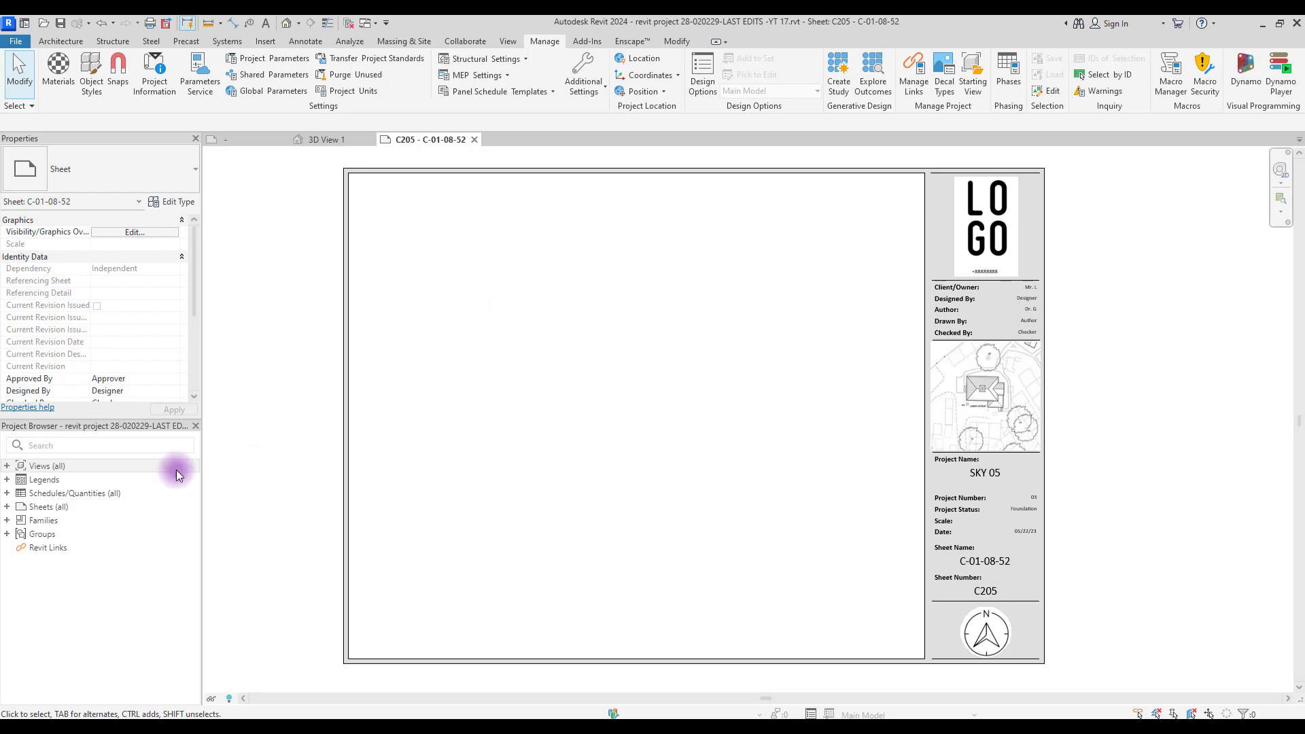
- Drag the Level 2 floor plan from Views > Floor Plans onto the sheet as a viewport
click(7, 466)
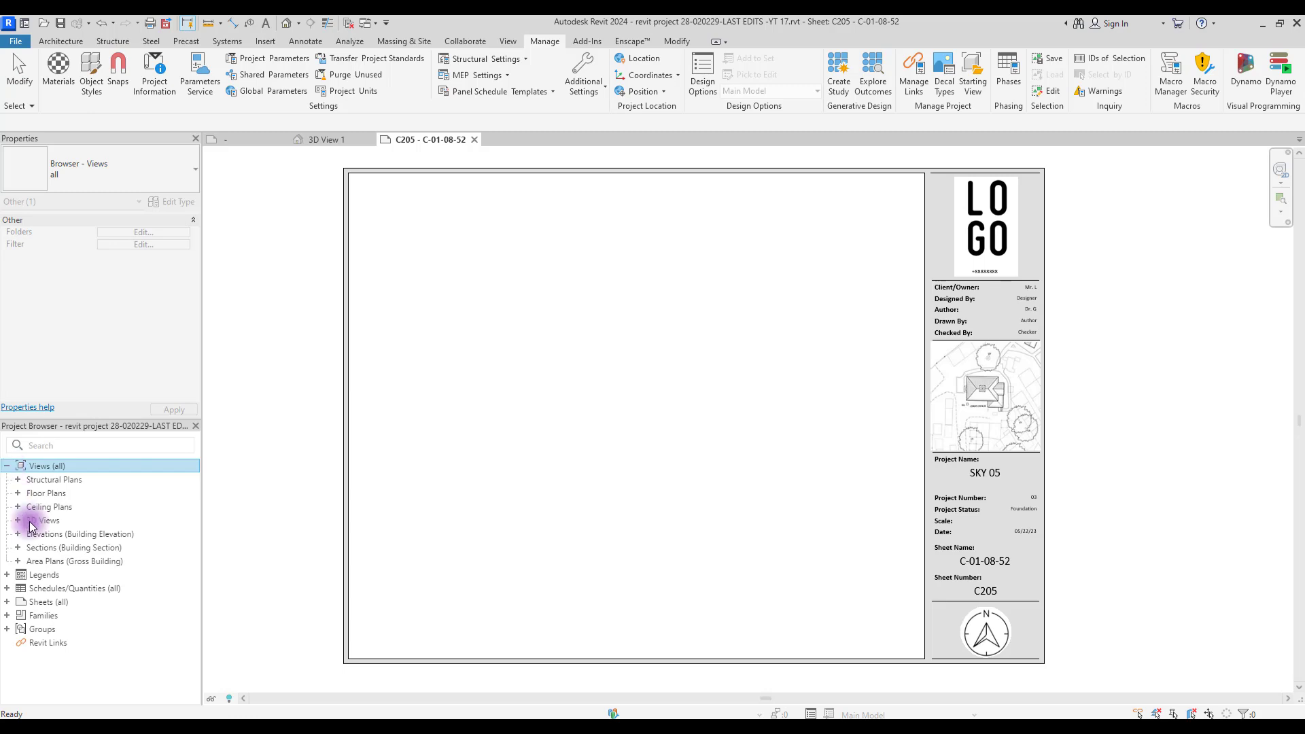
double_click(45, 493)
click(61, 548)
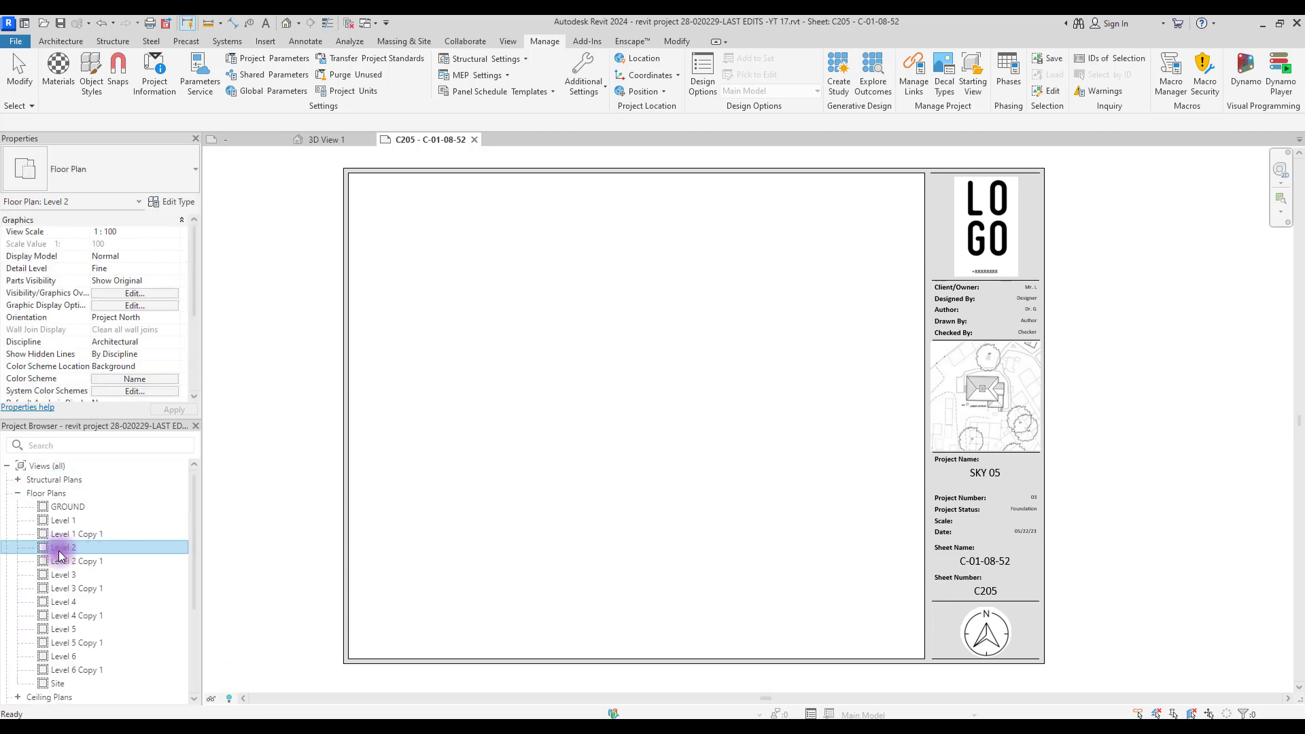
drag(60, 554, 576, 374)
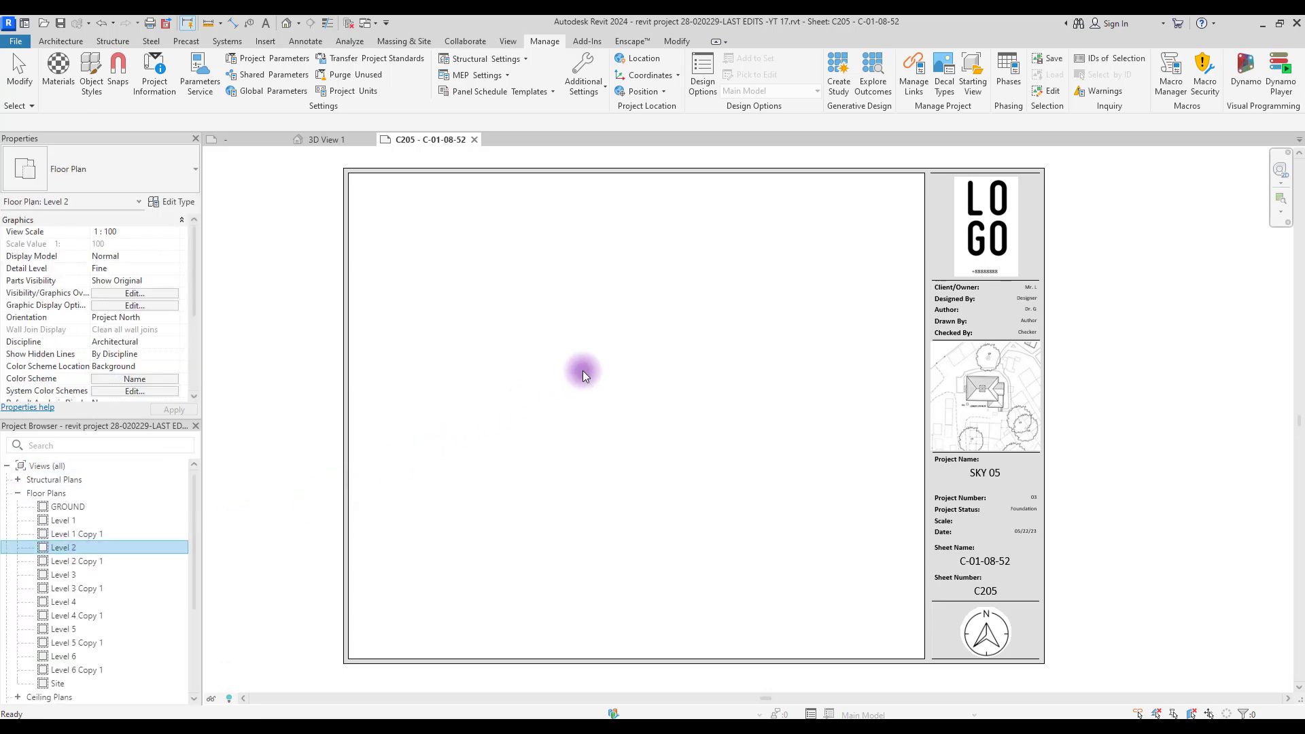
click(582, 369)
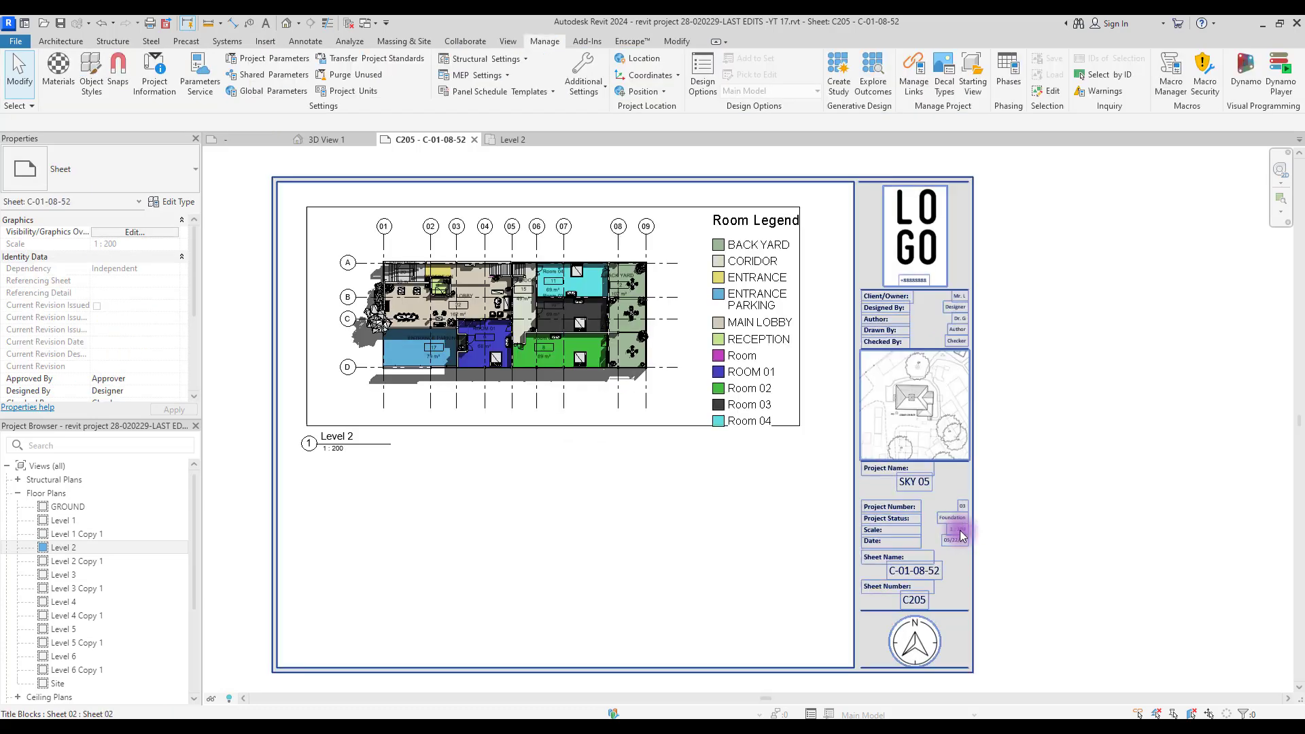
click(430, 478)
click(372, 403)
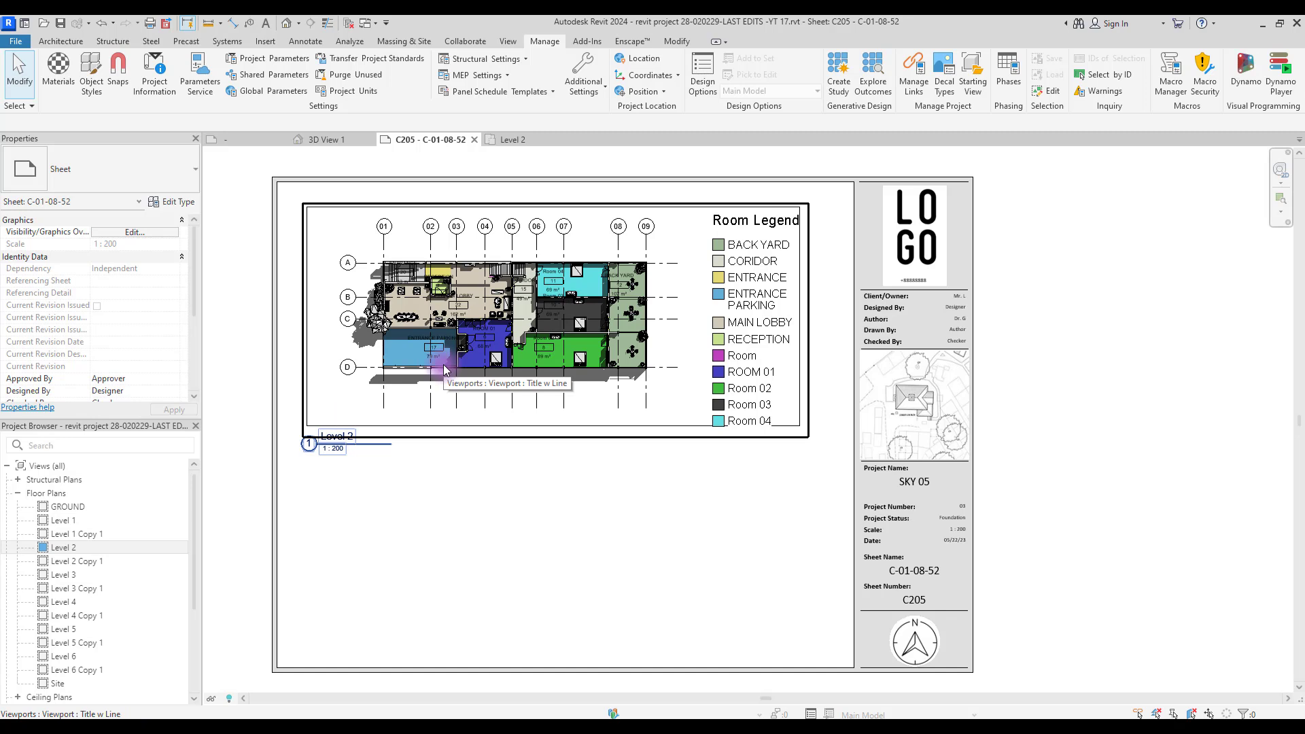
click(515, 546)
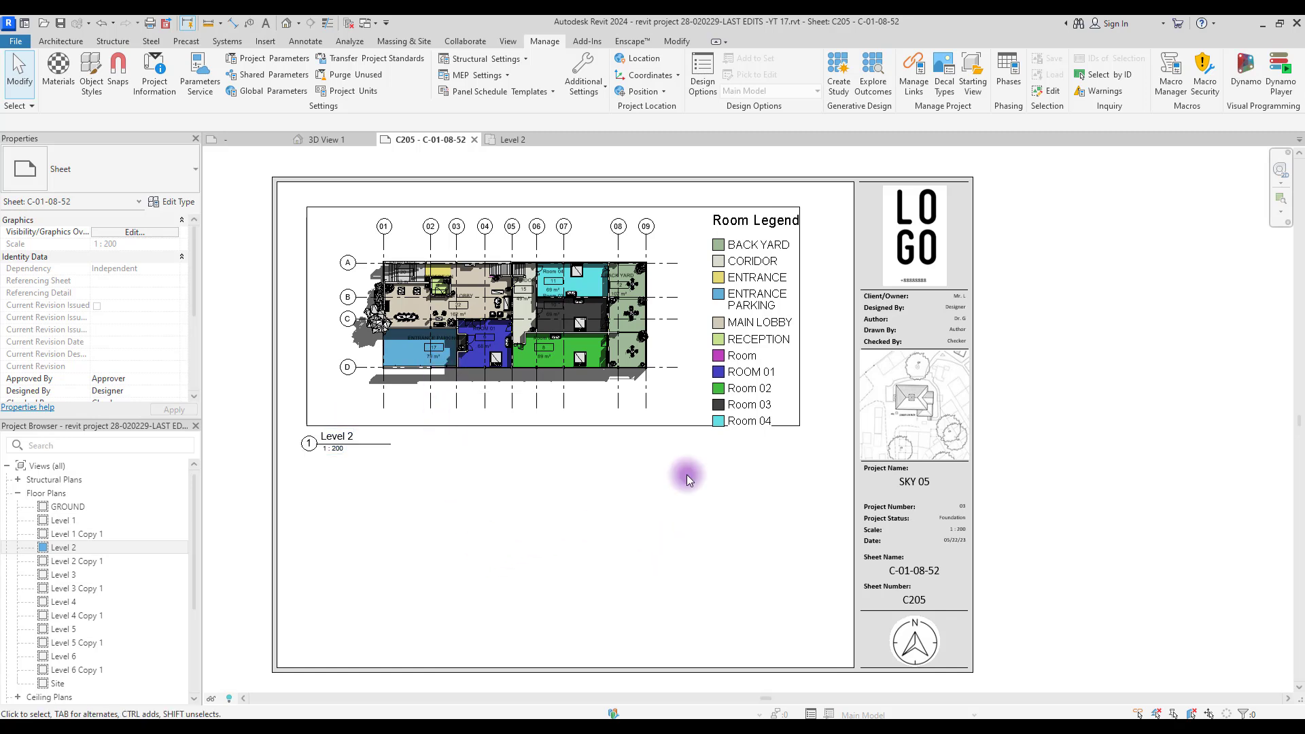